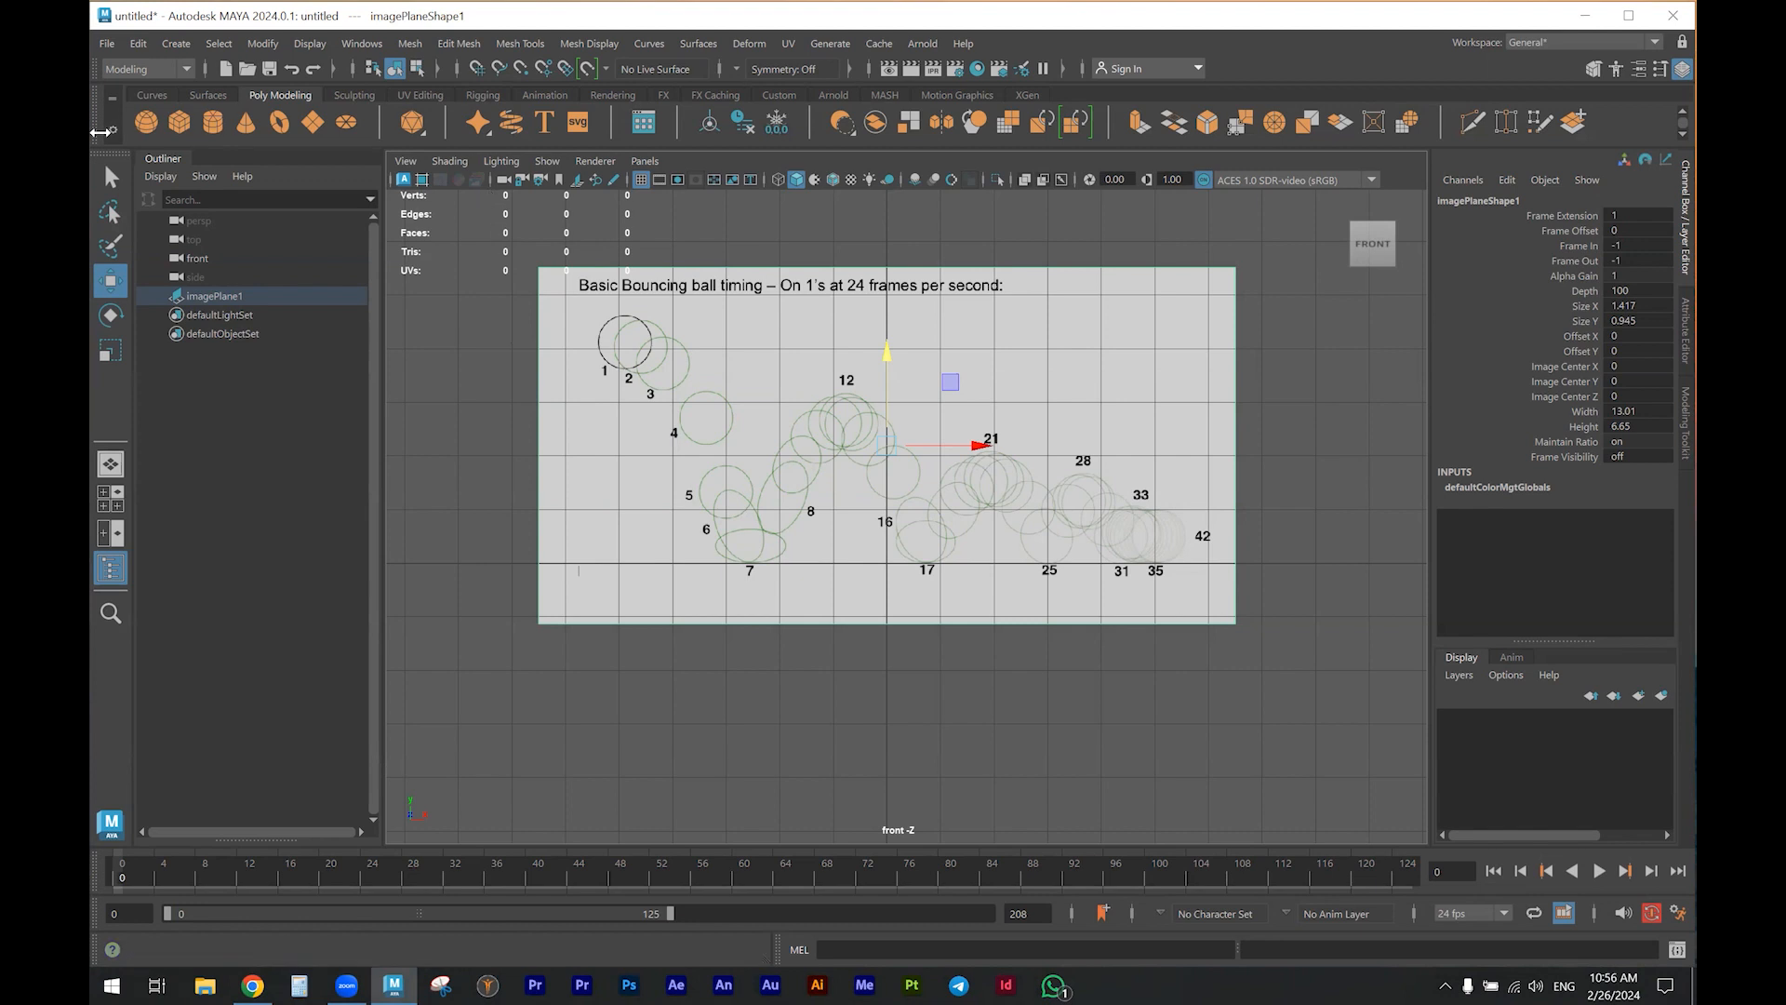
Create a polygon sphere, move it onto the bouncing-ball reference image and scale it down uniformly to about 0.57
click(147, 123)
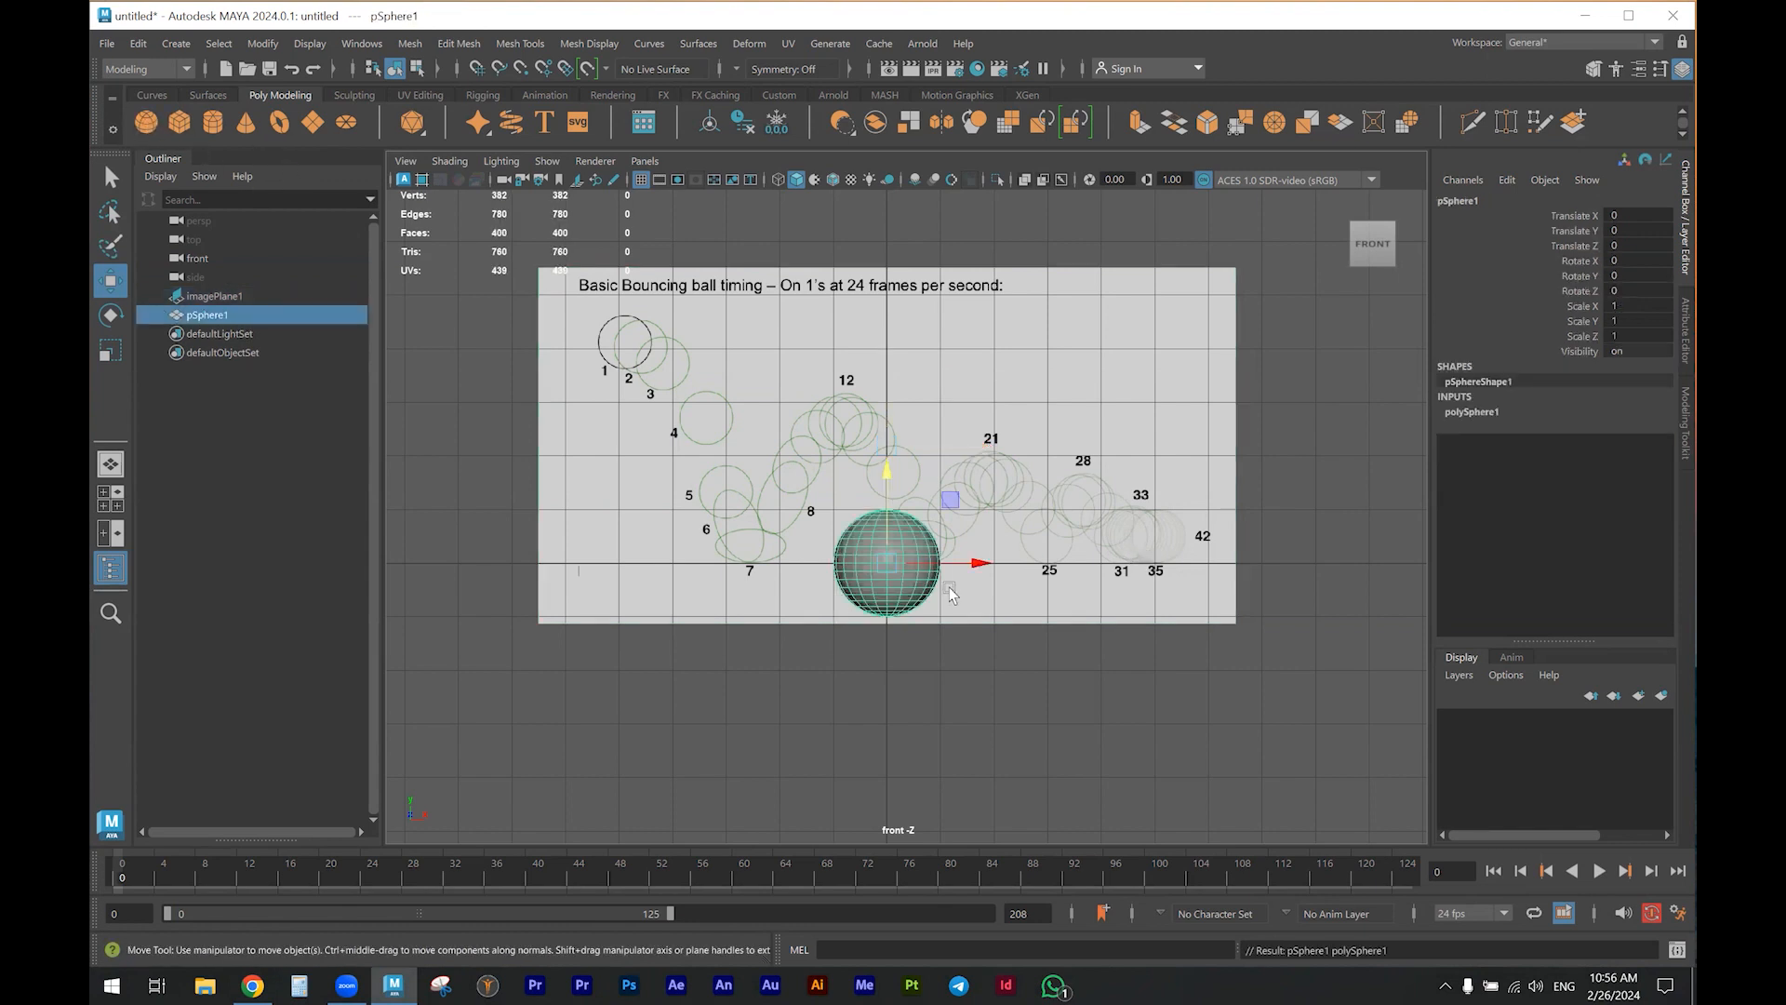
drag(950, 499, 767, 430)
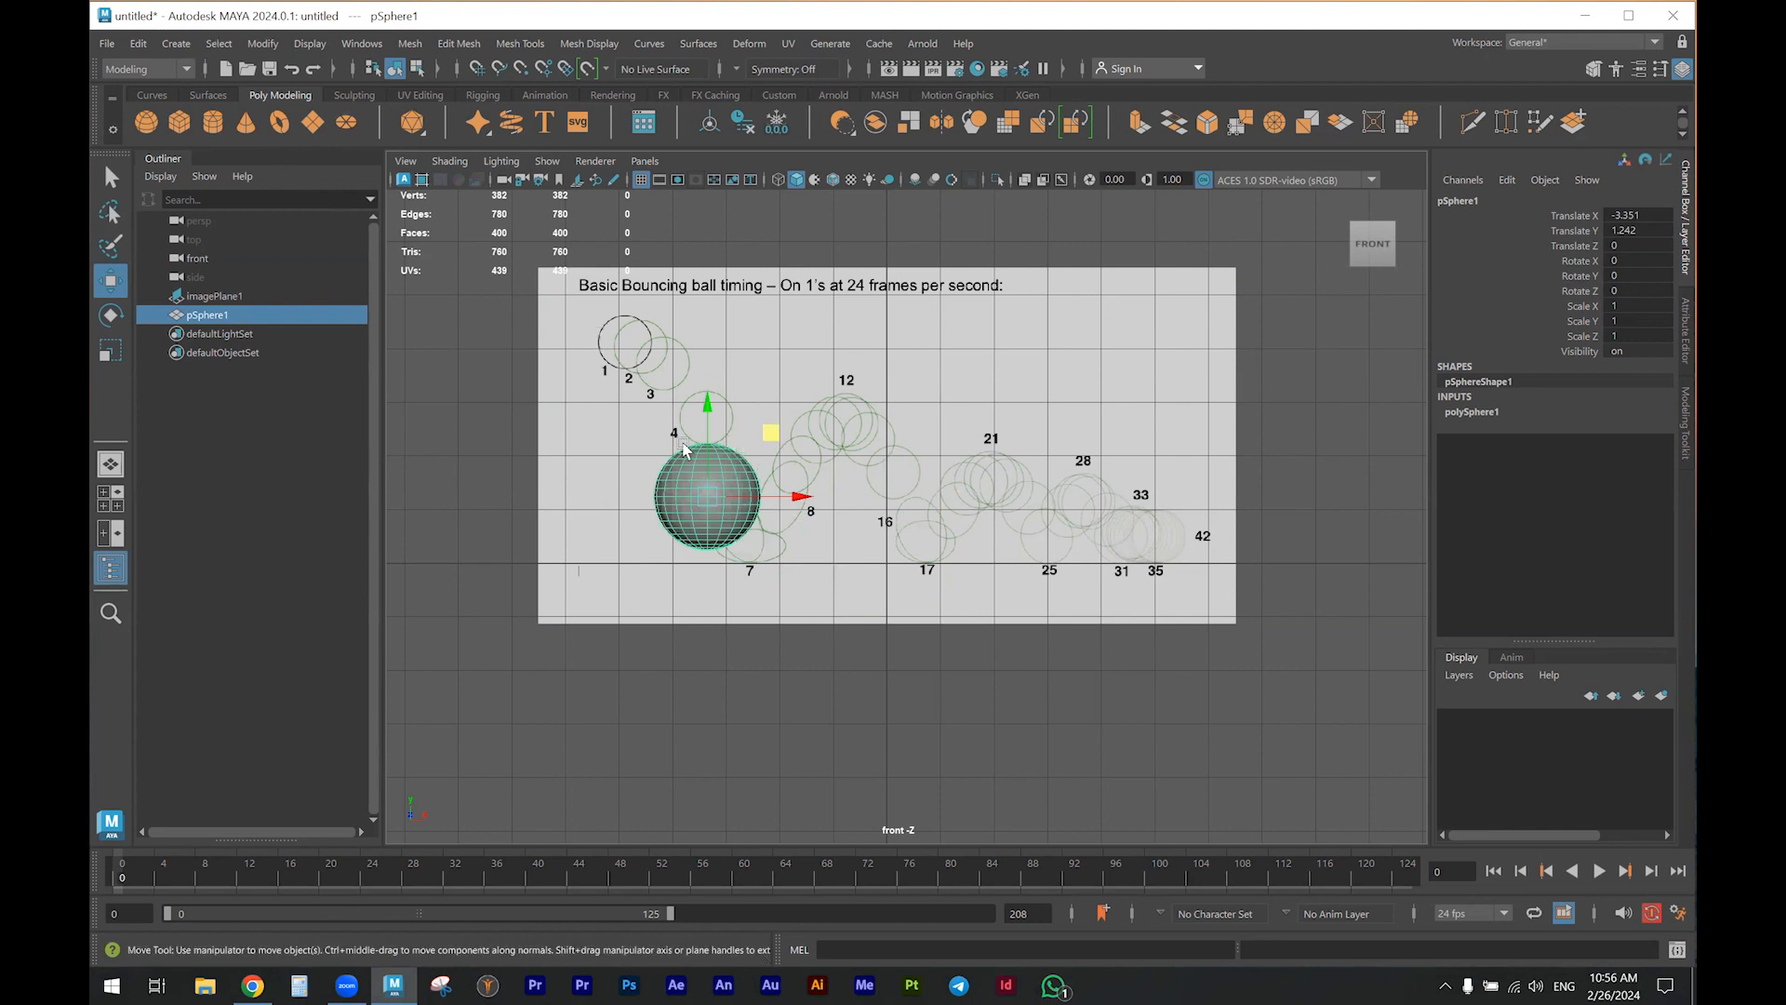
key(r)
key(space)
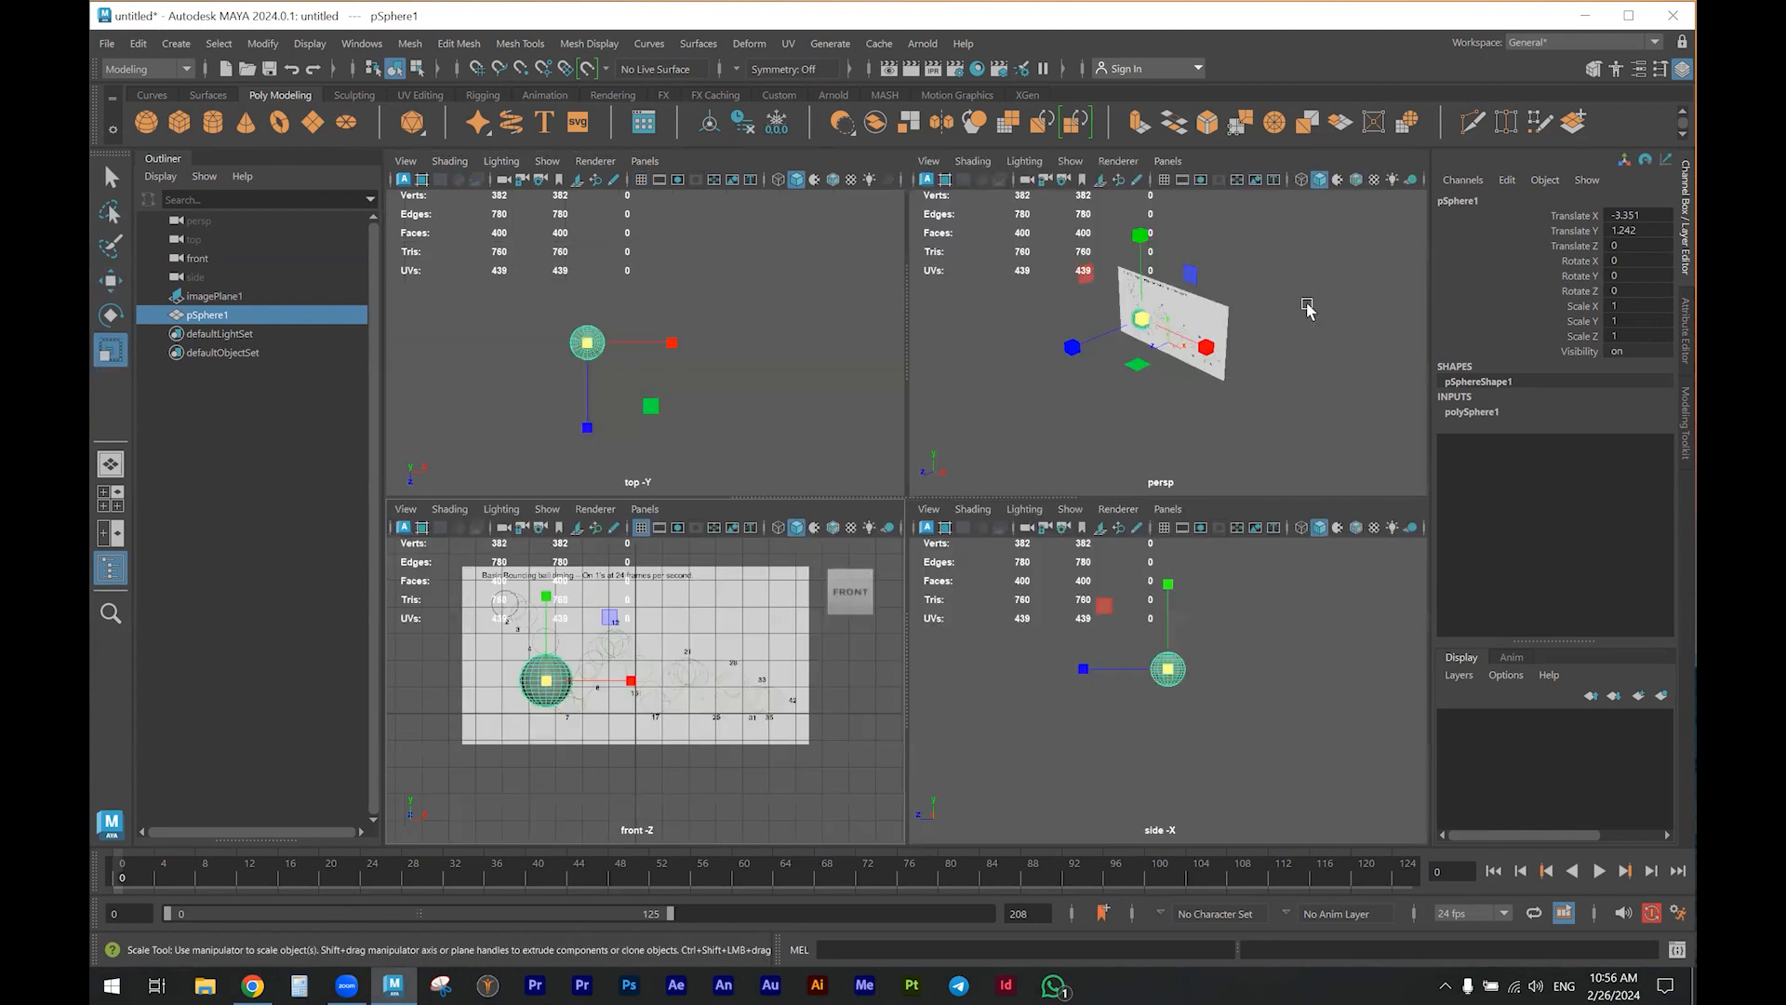
click(1142, 321)
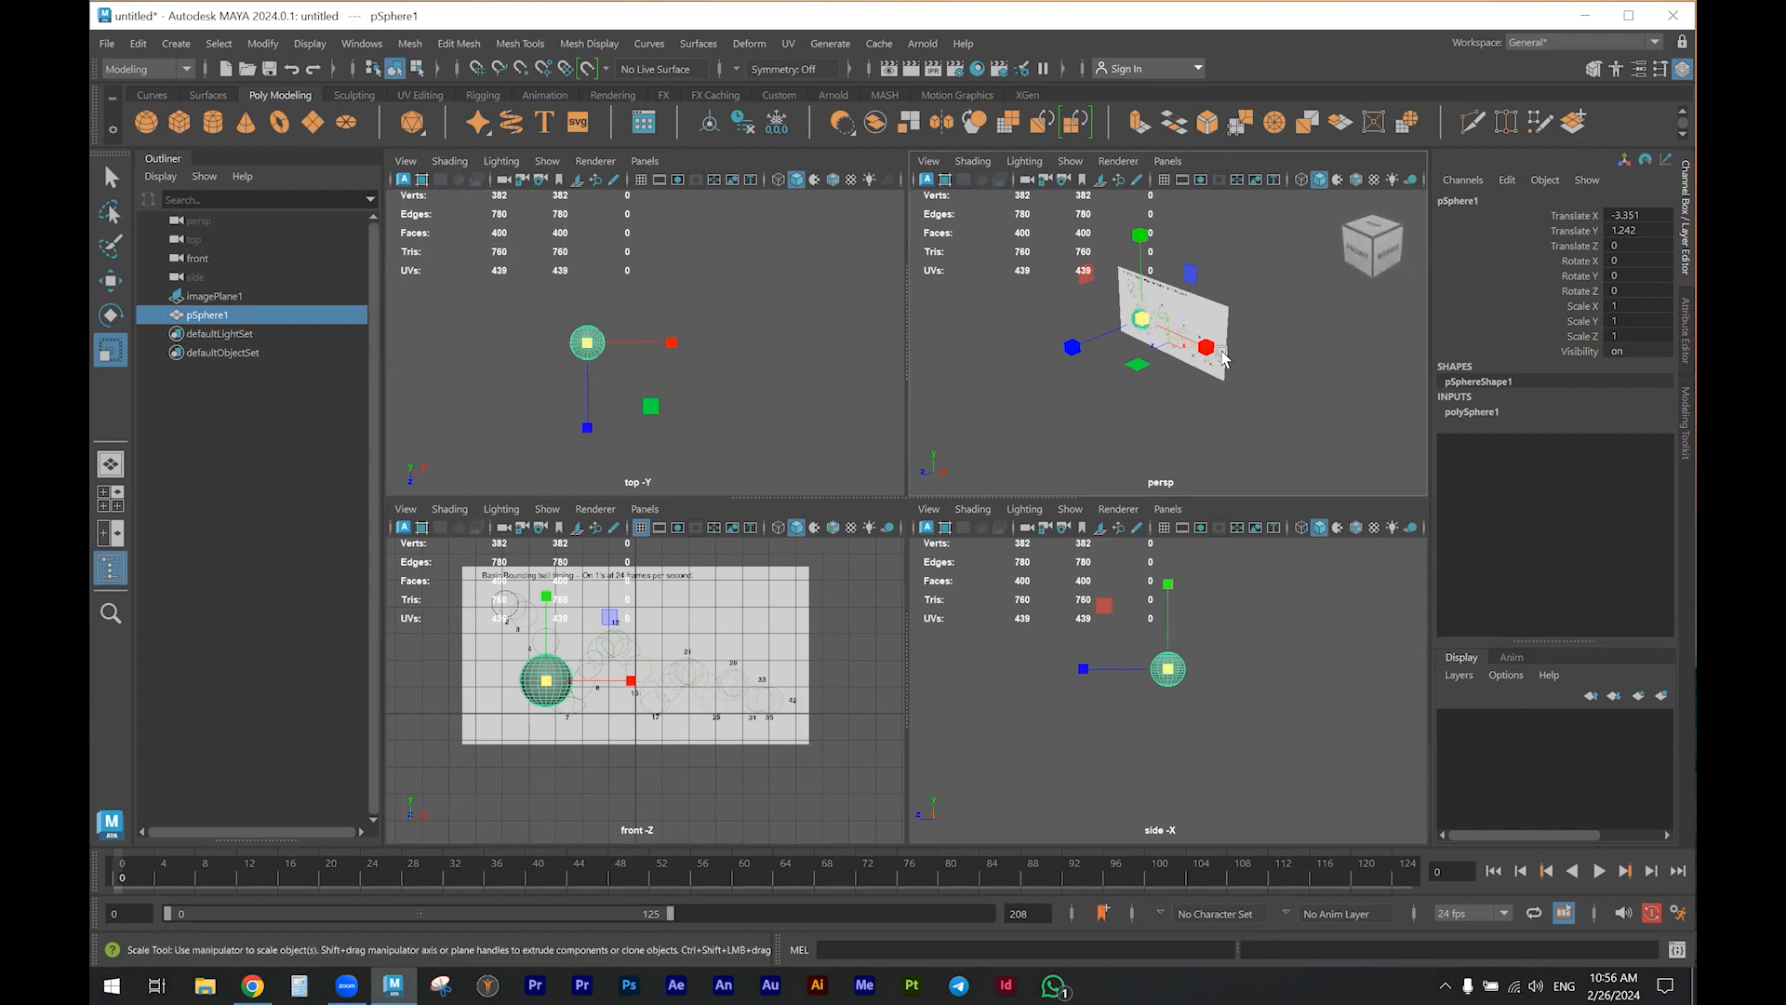
drag(1144, 323, 1140, 330)
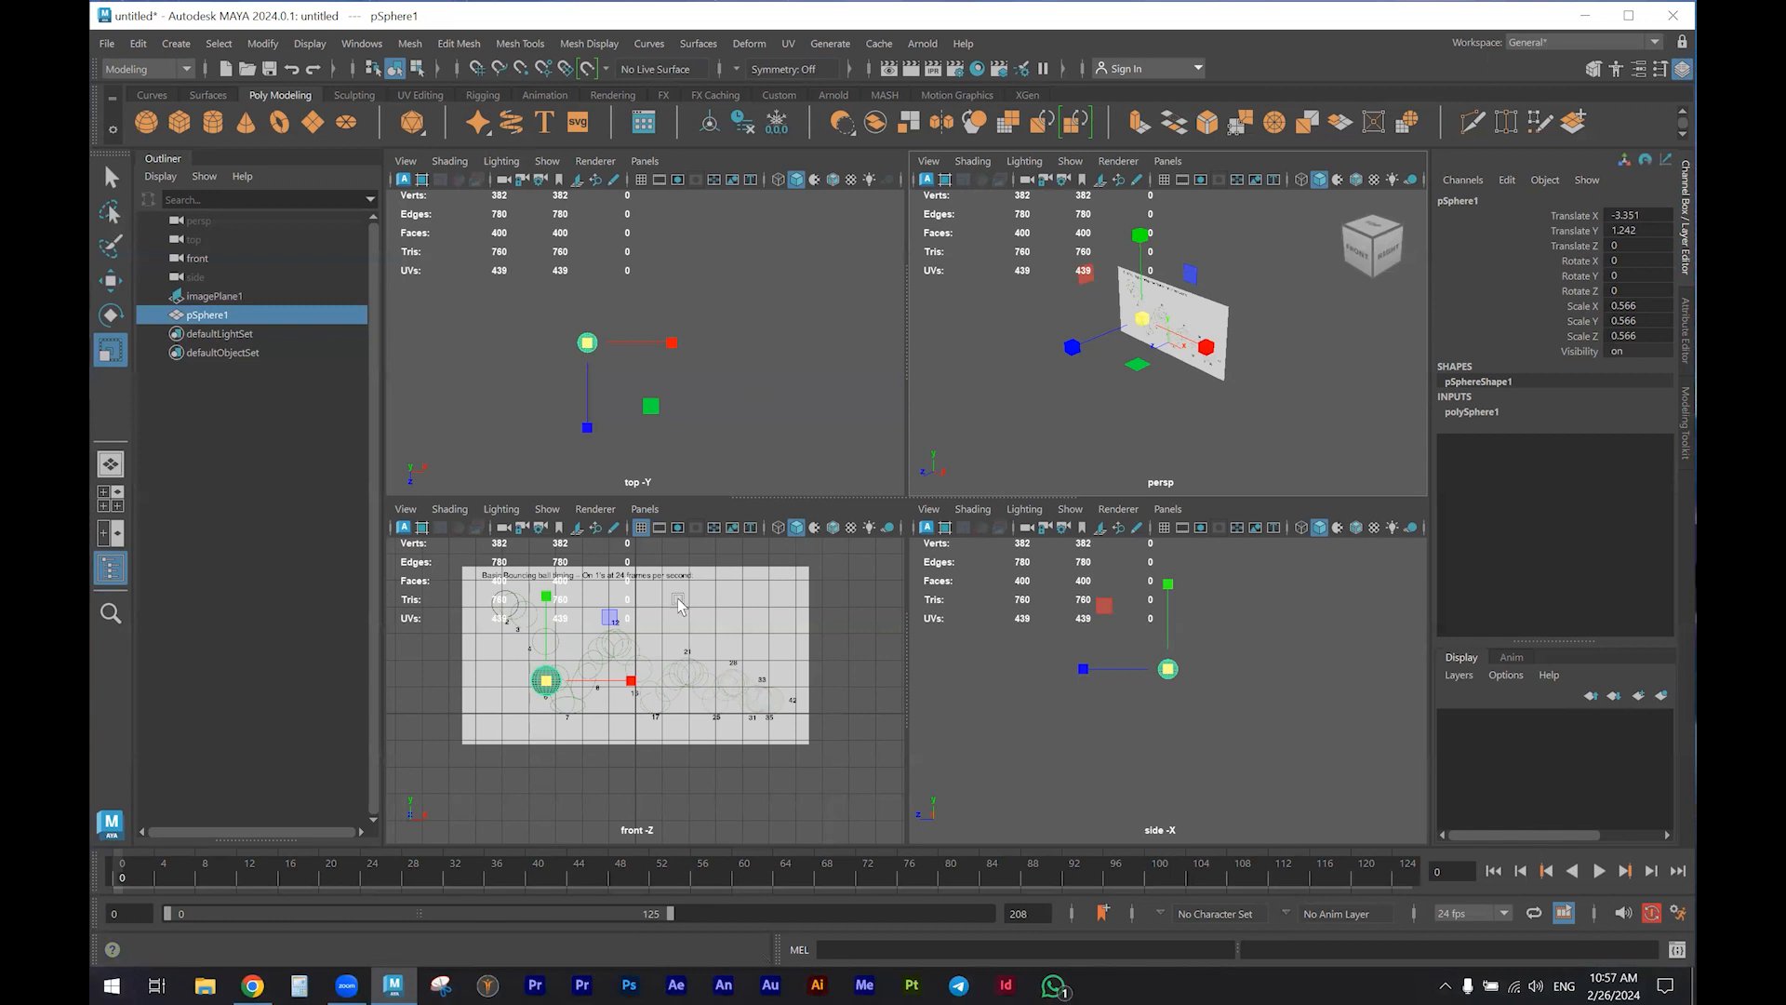
Fit the sphere over ball 1 of the reference, scaled uniformly to about 0.515 and placed at about X -4.898, Y 4.113
drag(546, 681, 600, 700)
key(space)
drag(700, 501, 656, 507)
key(w)
middle_drag(756, 428, 670, 270)
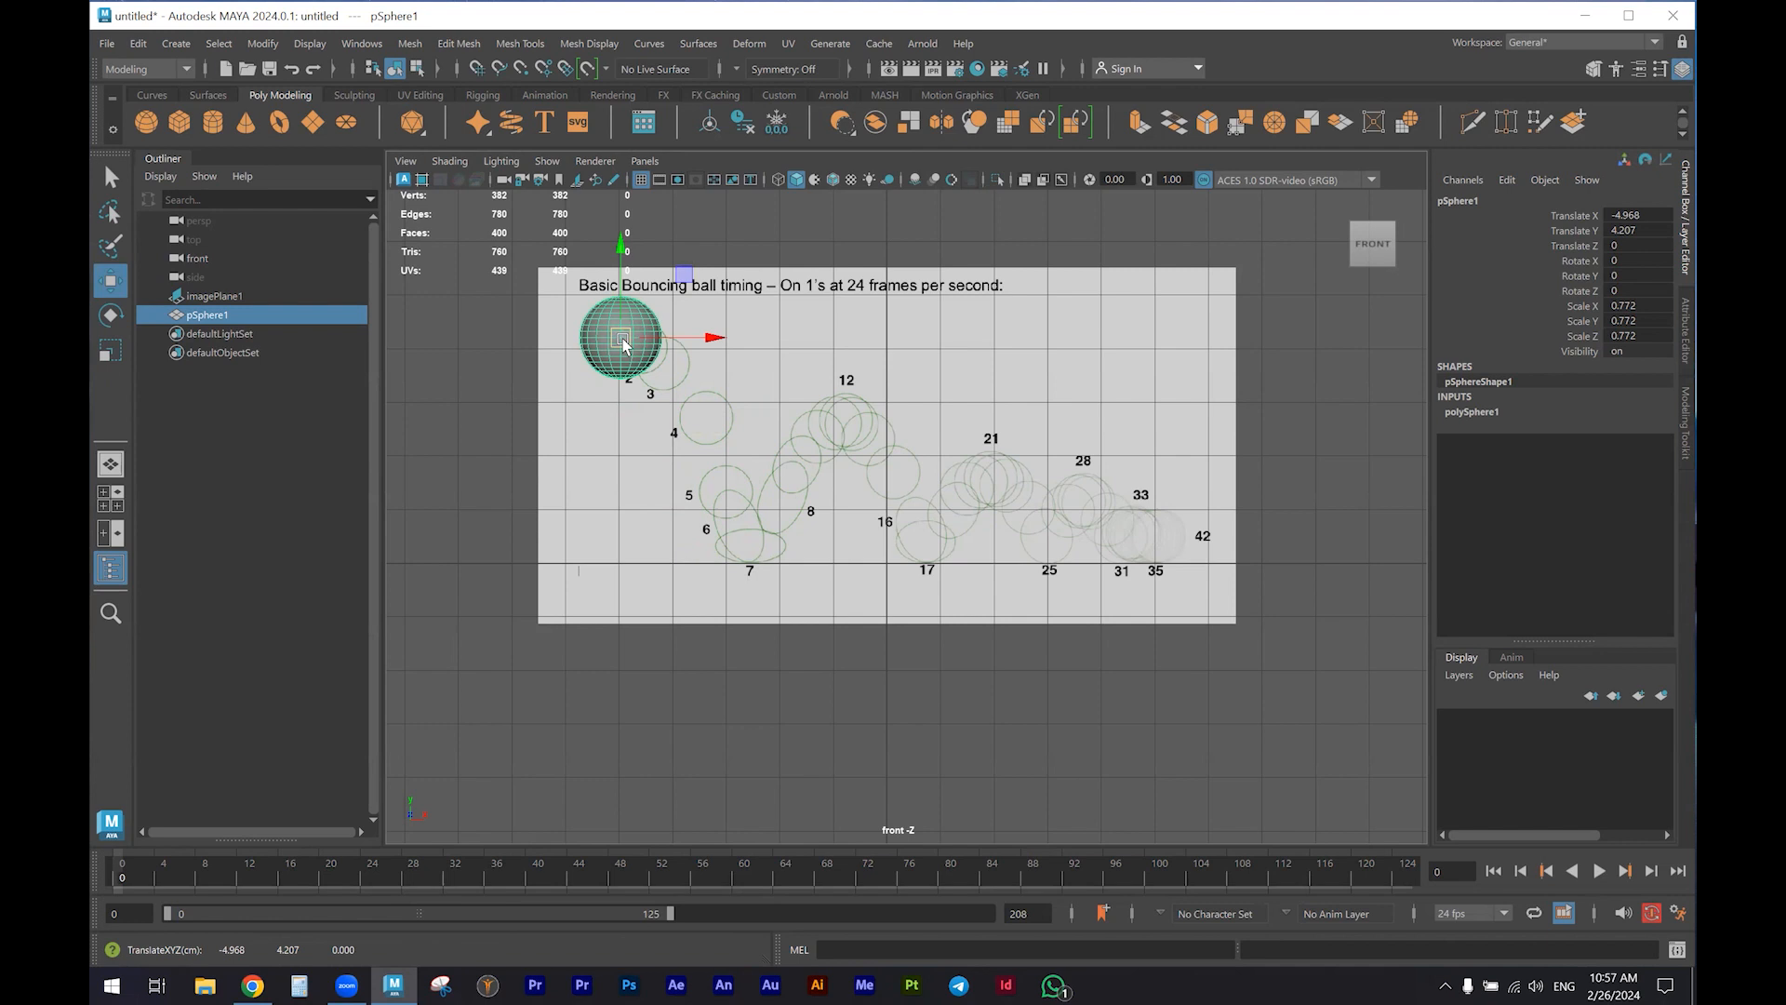
key(r)
drag(621, 339, 600, 335)
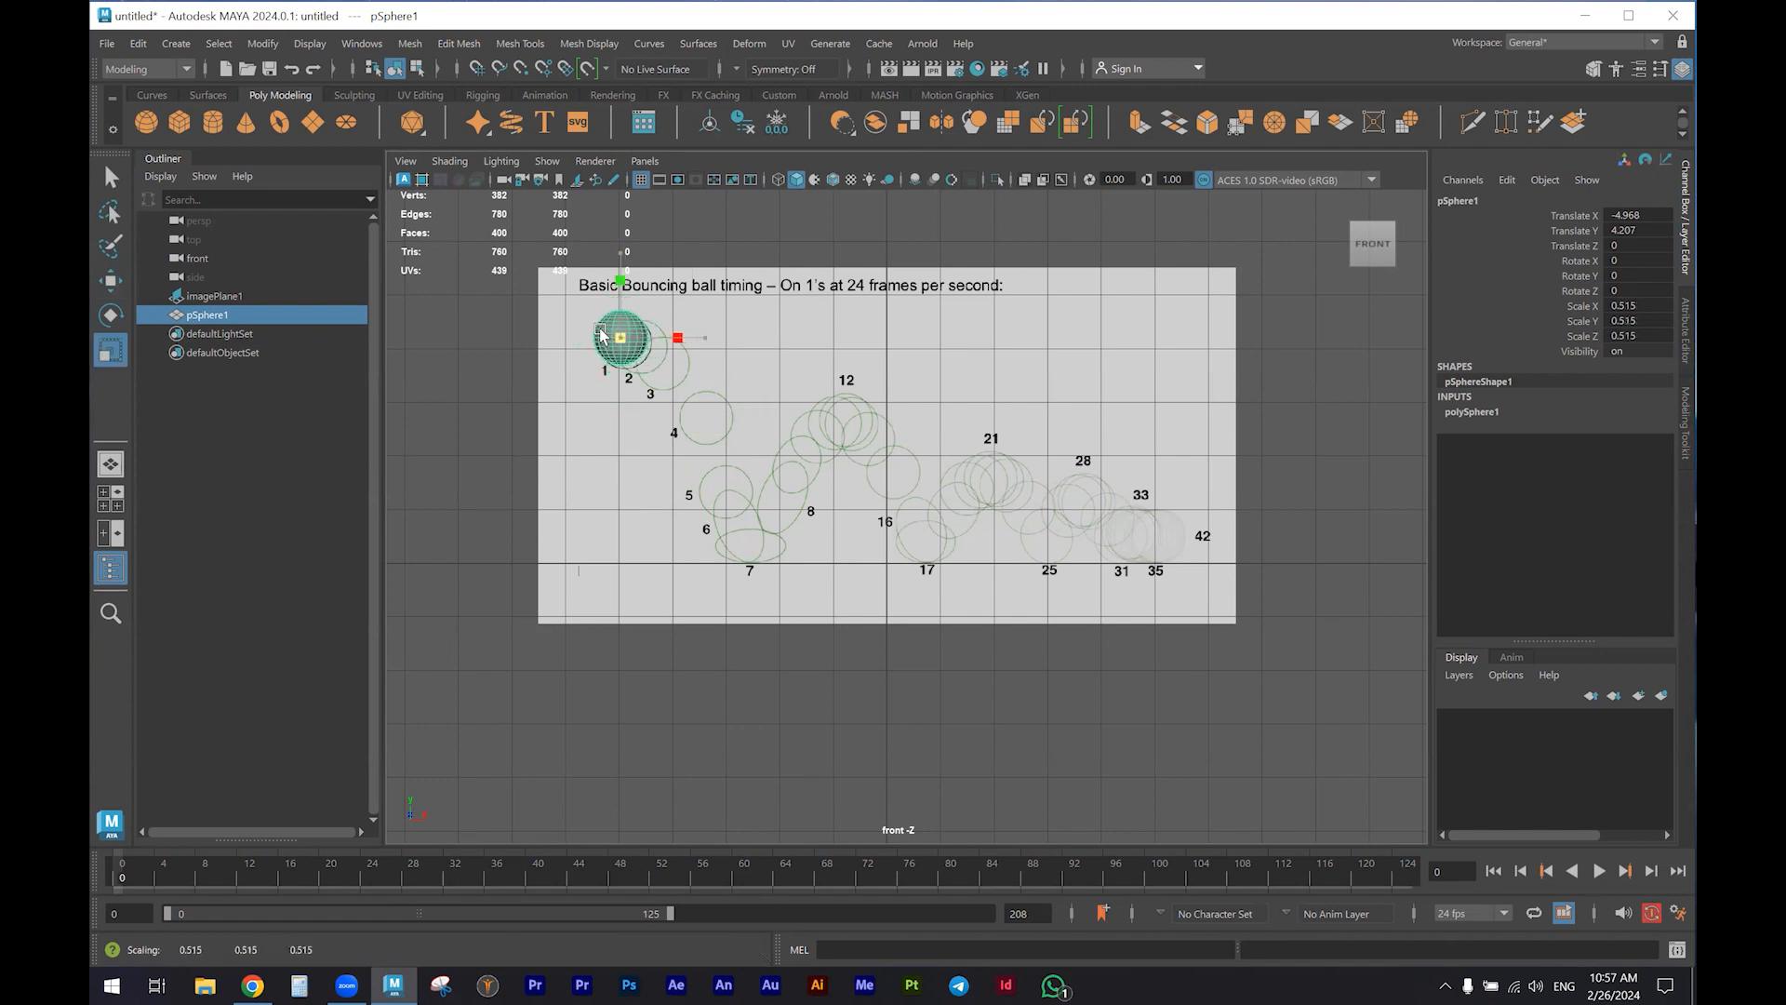
key(w)
drag(682, 288, 685, 294)
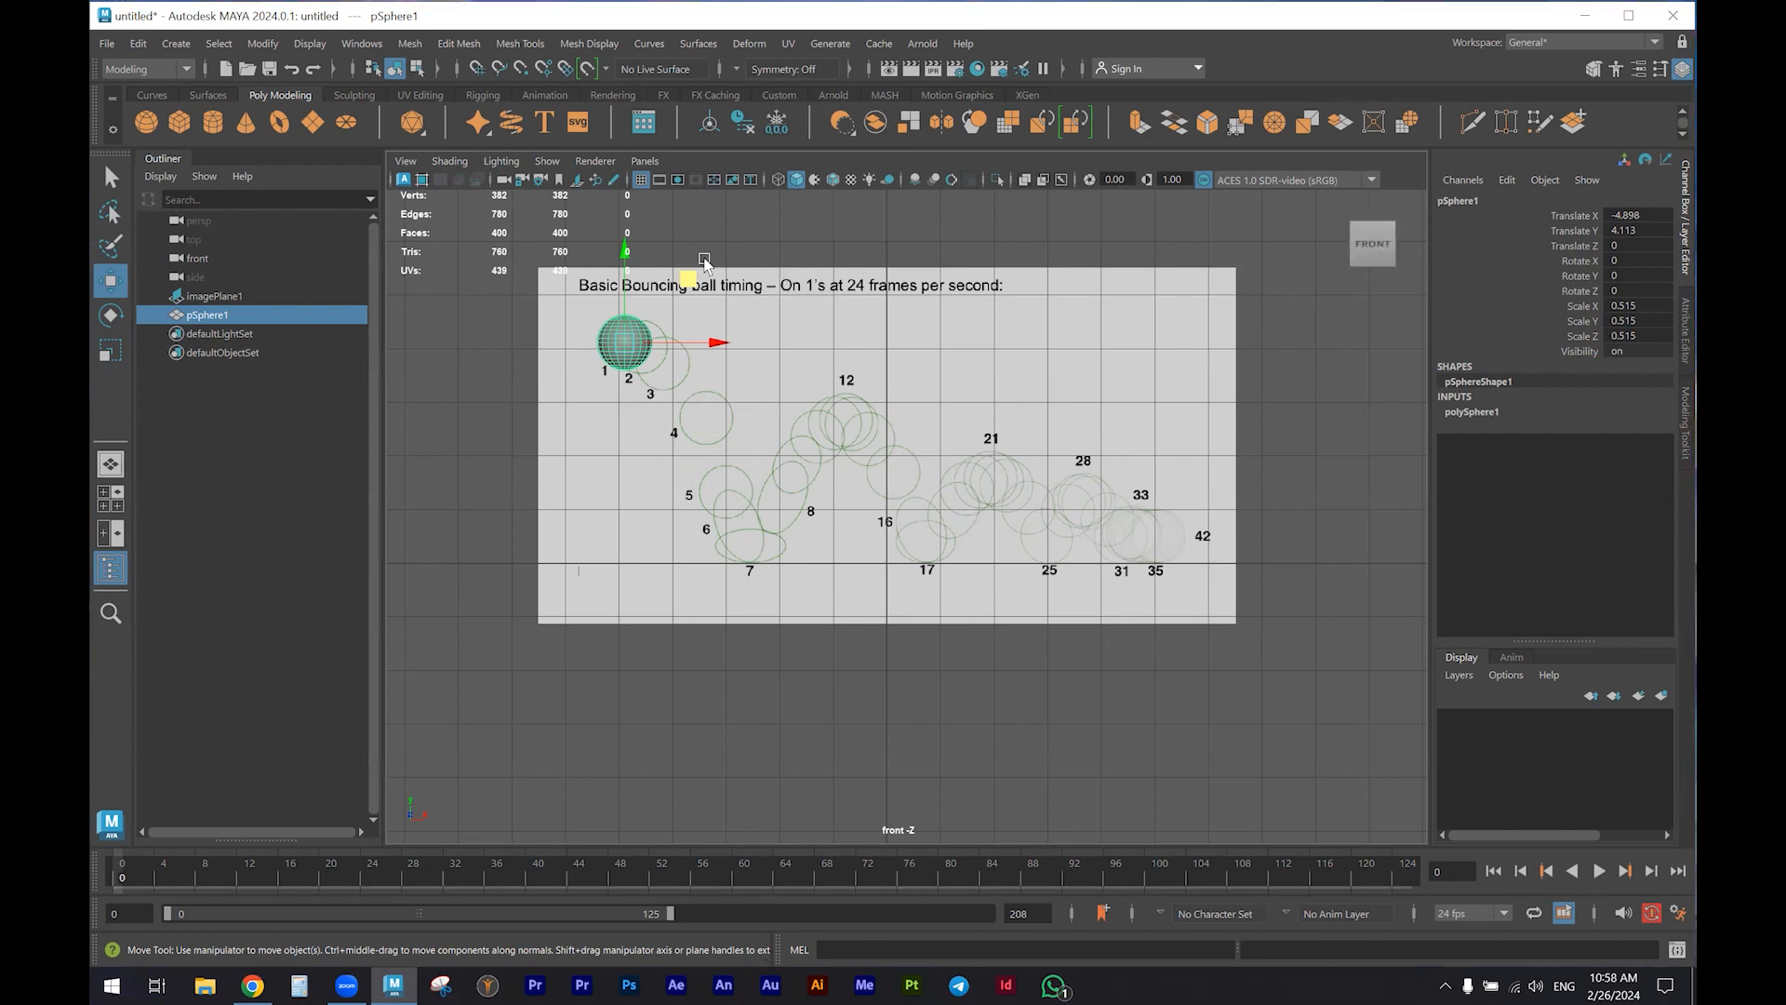
Freeze the sphere's transformations and key all of its channels at frame 0
click(779, 124)
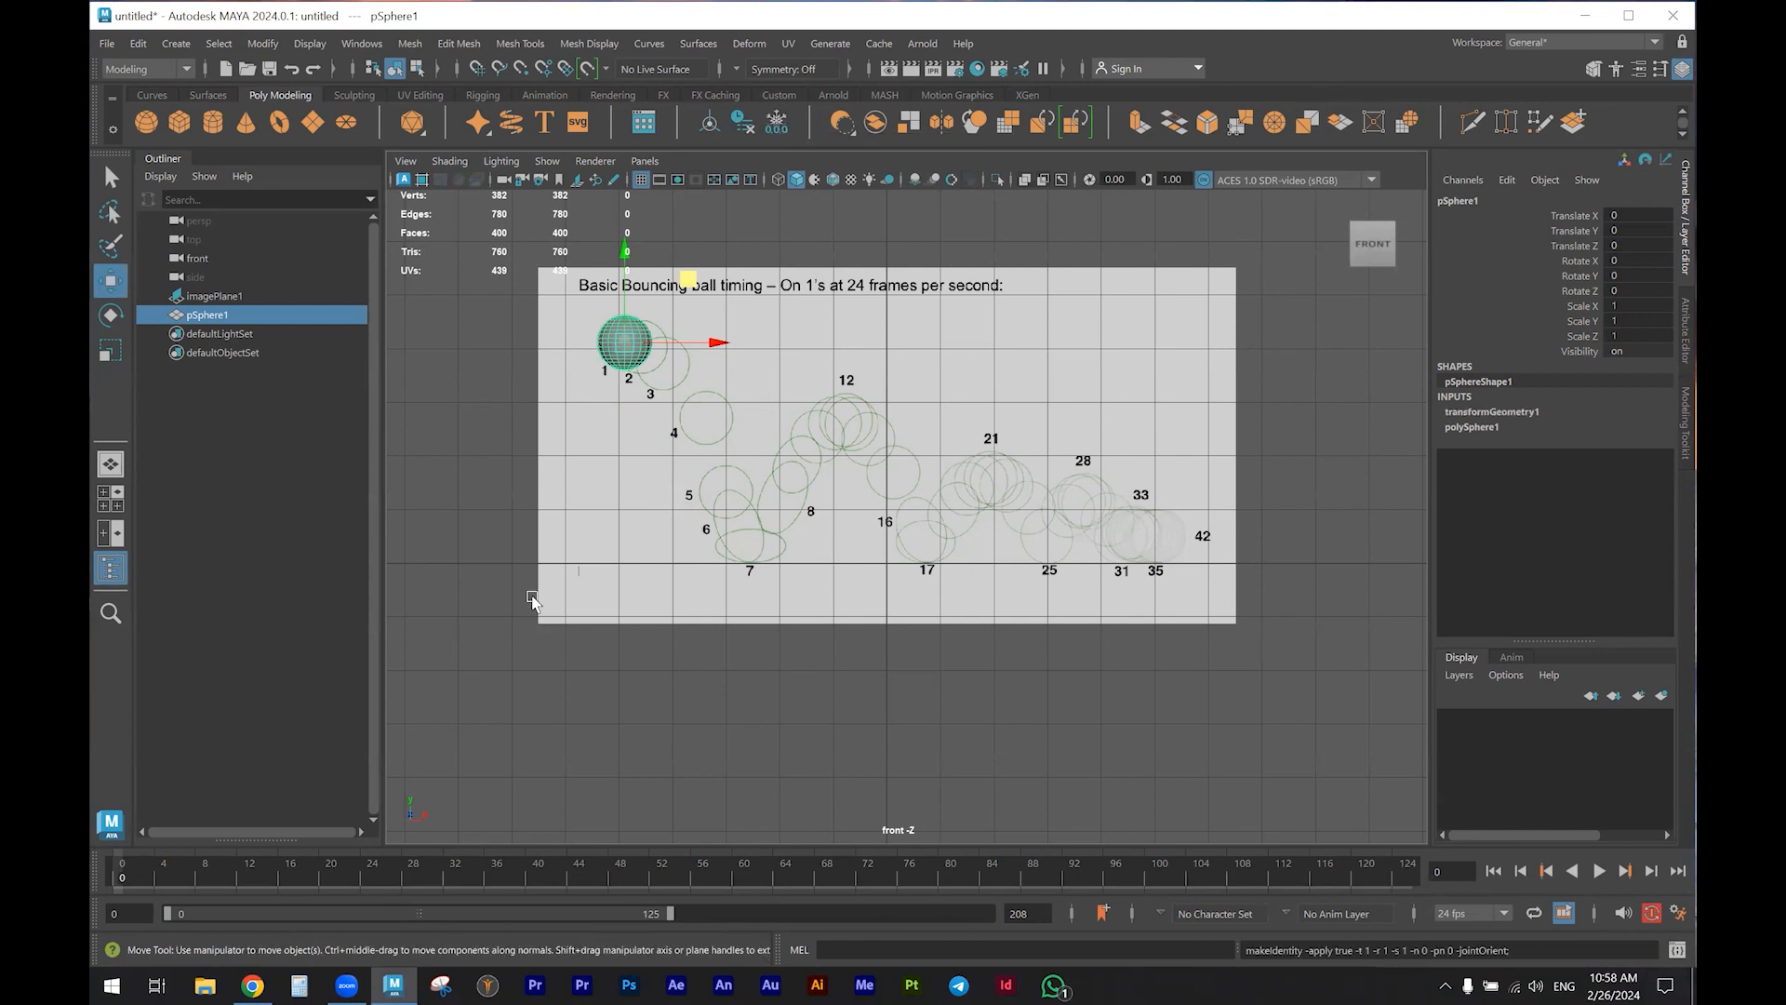
click(712, 352)
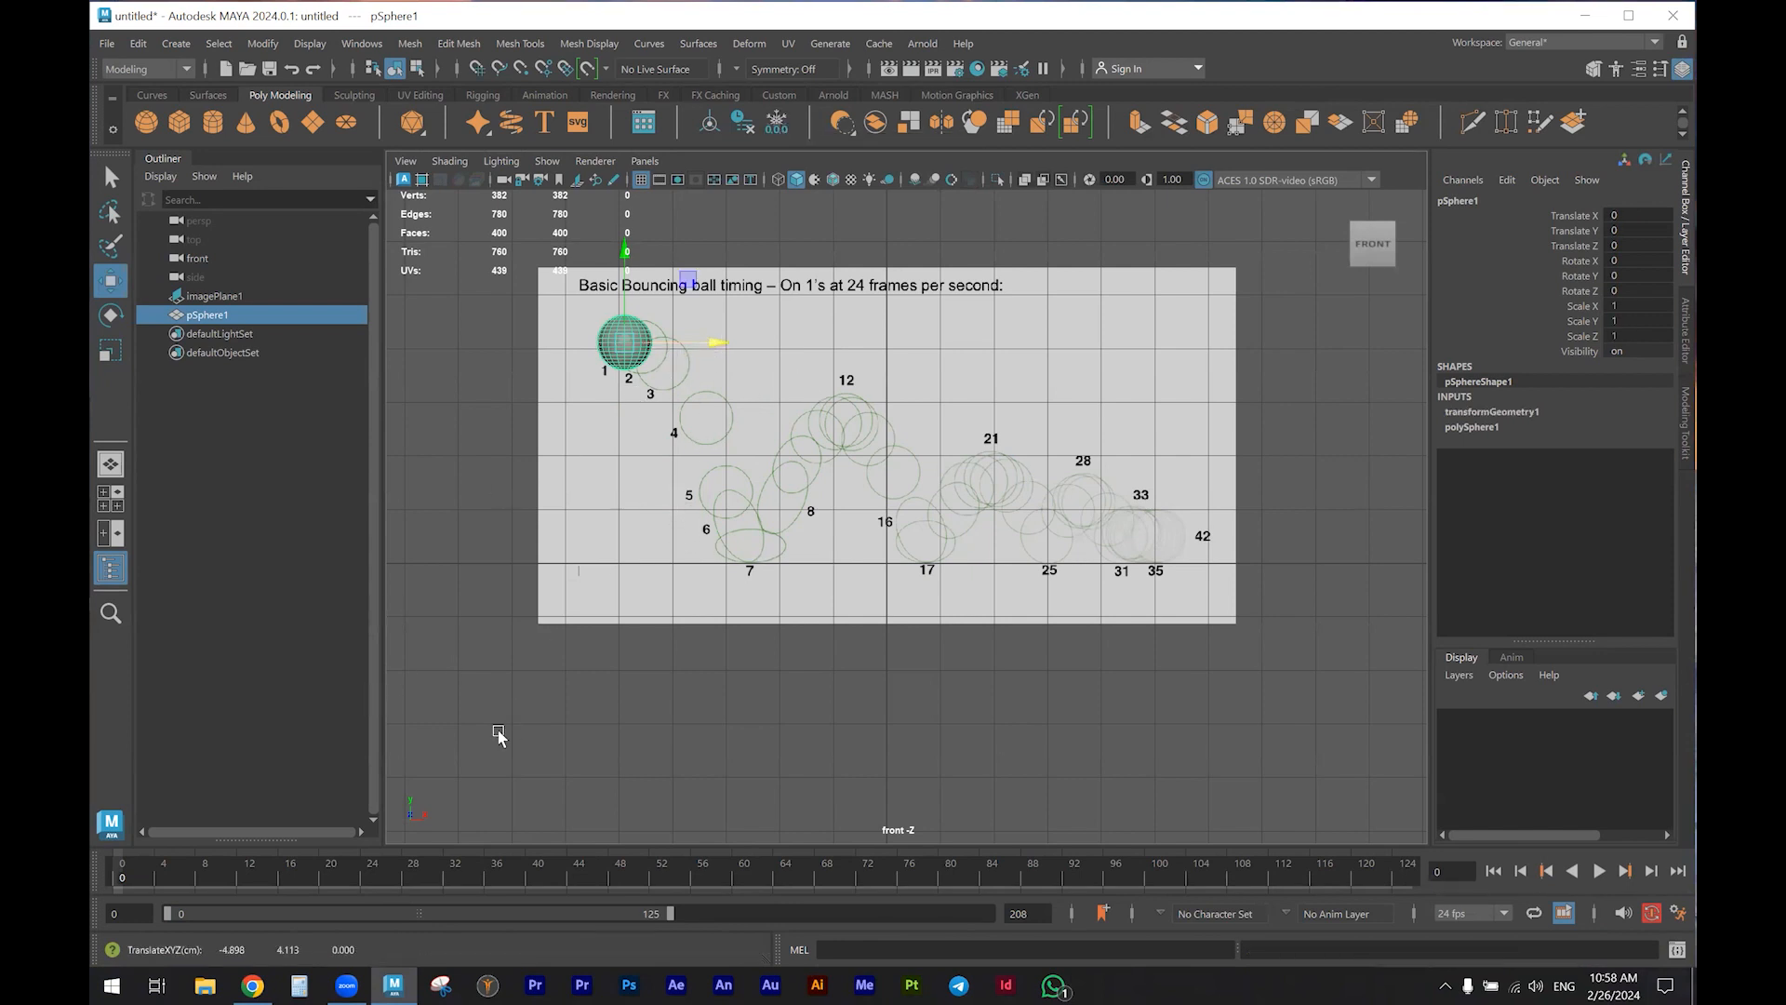
key(s)
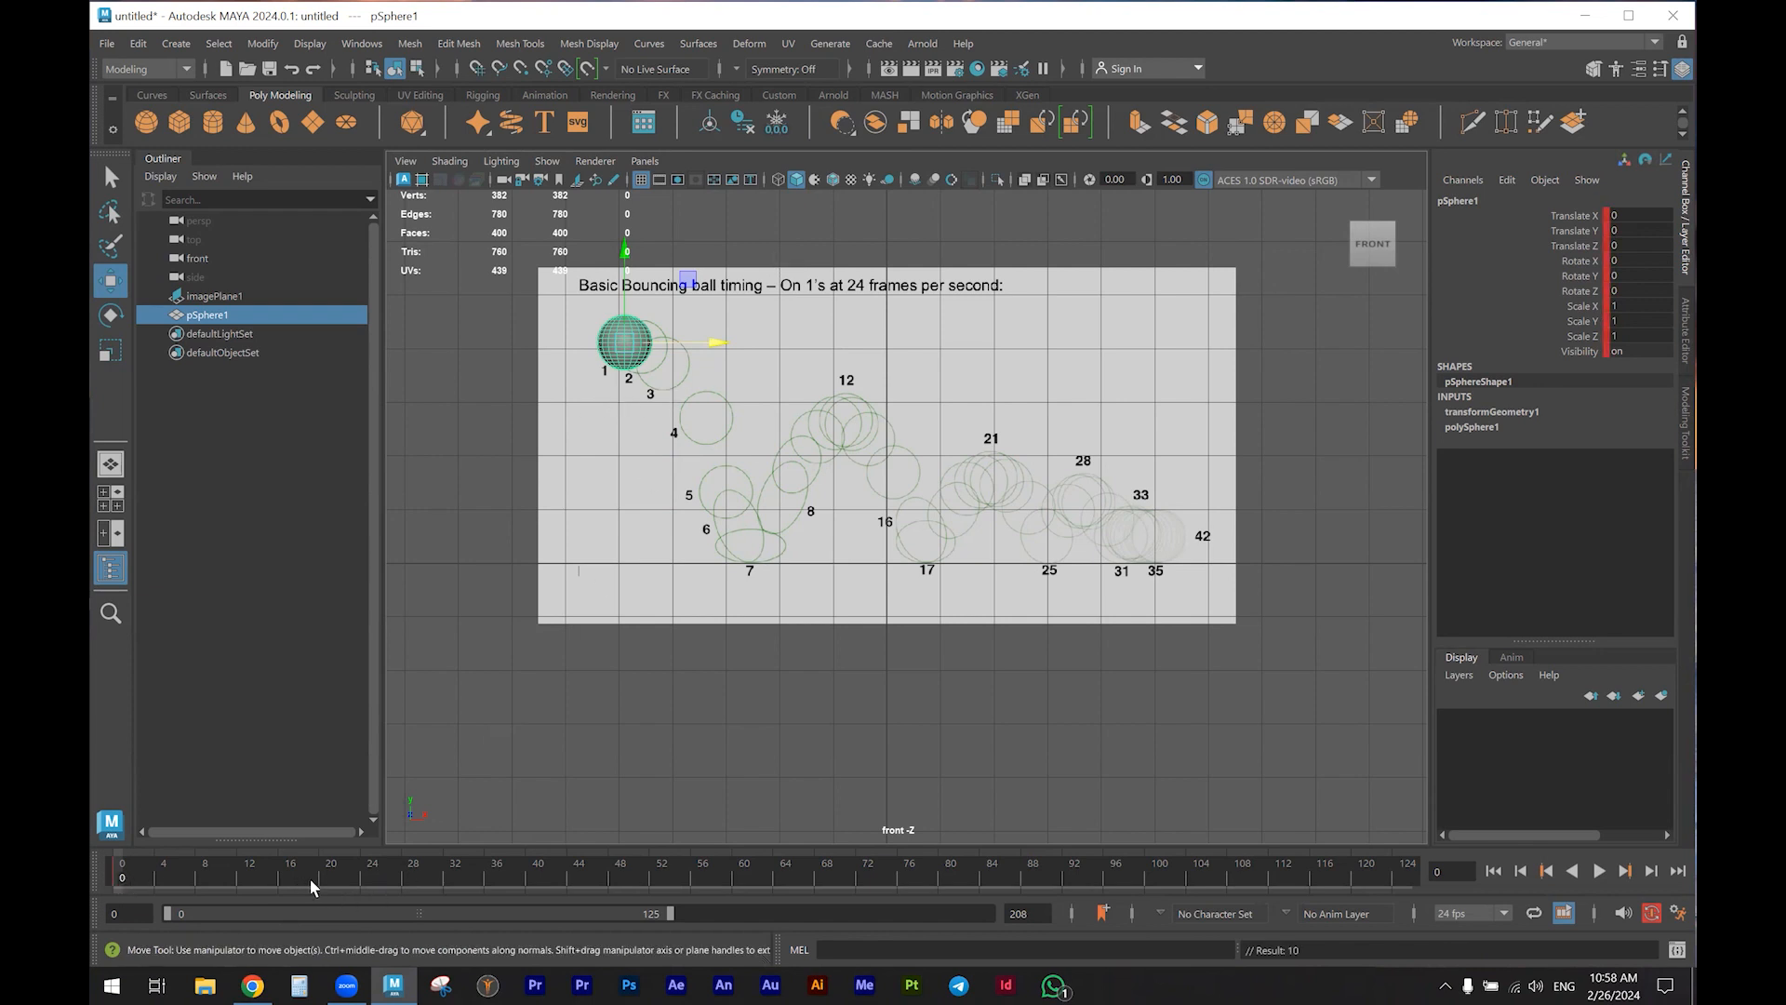
Shorten the playback range to end at frame 31 and key the sphere over ball 7 of the reference at frame 12
drag(669, 914, 306, 949)
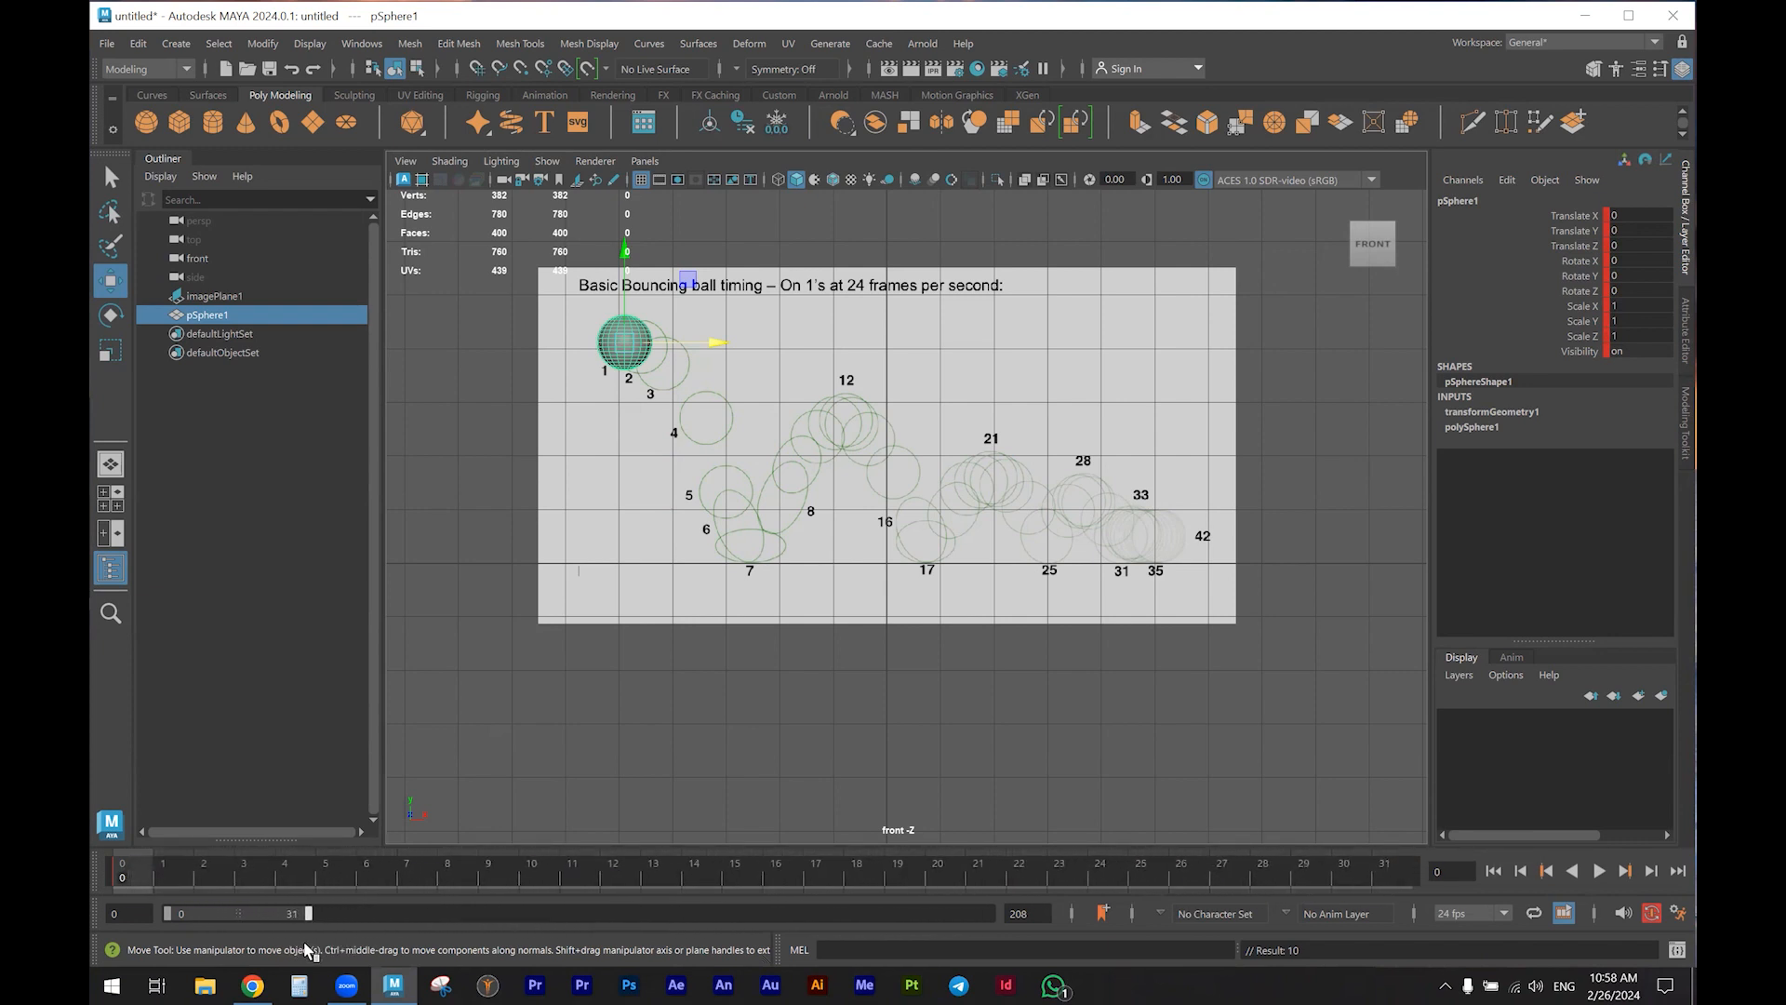
click(528, 874)
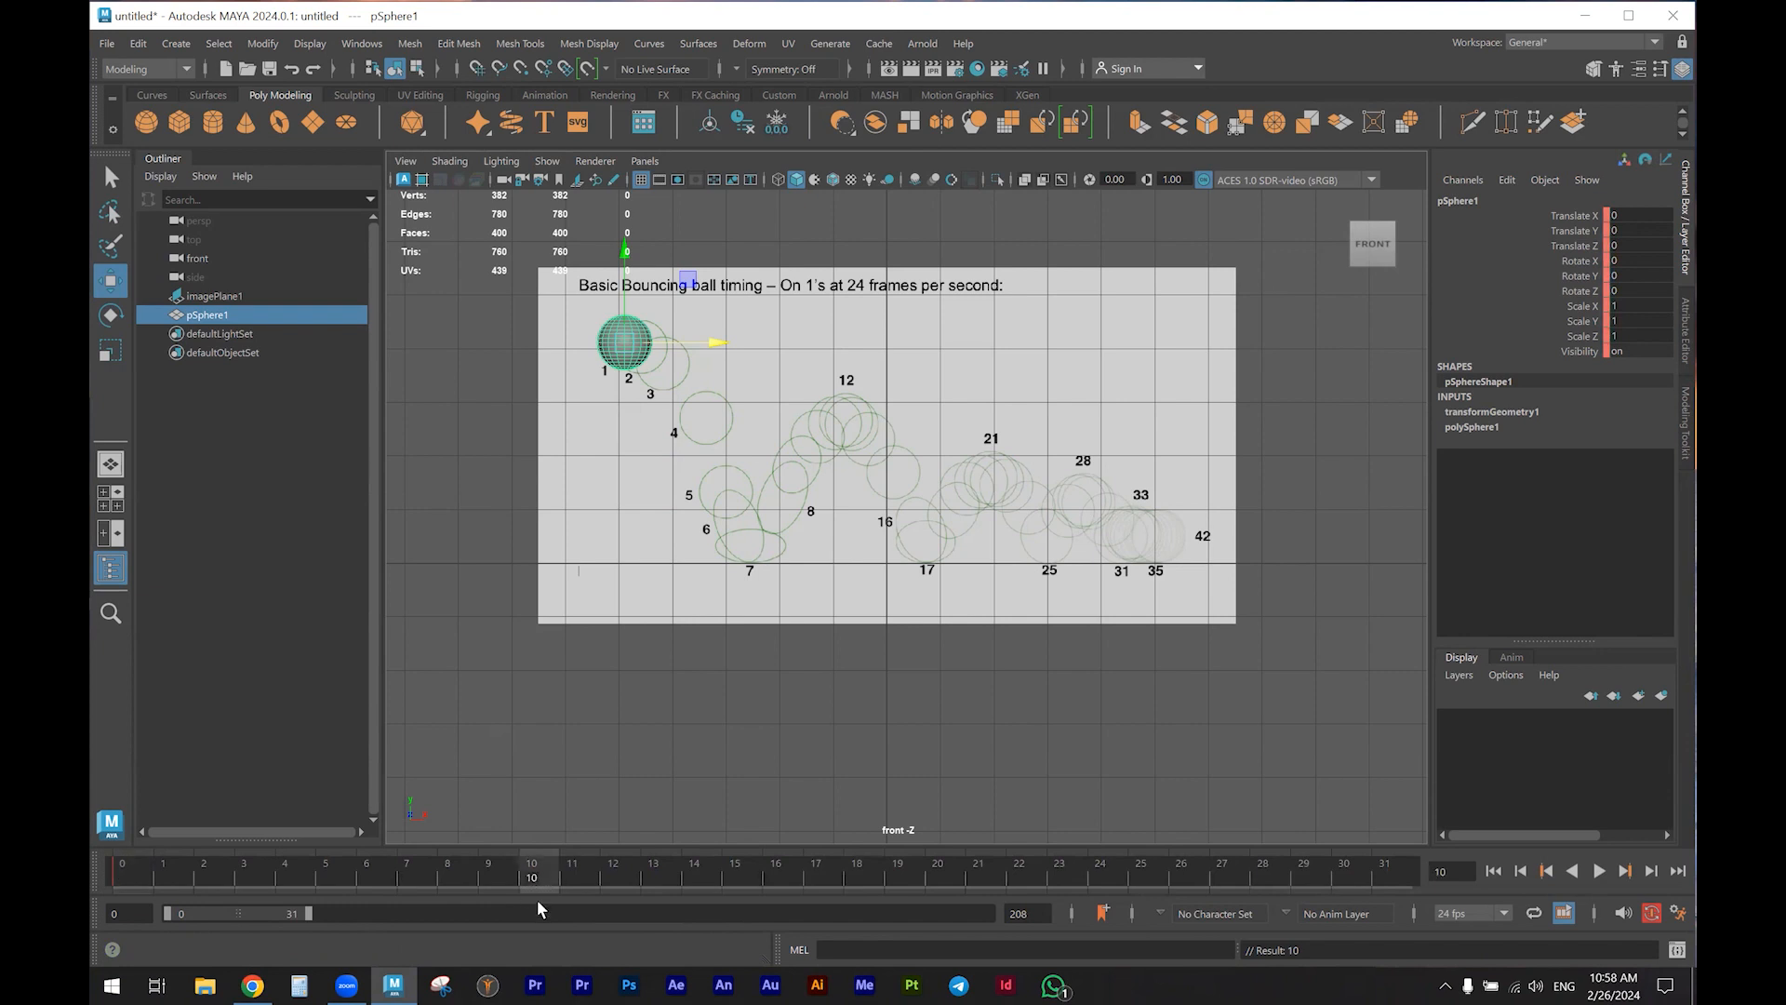
click(611, 871)
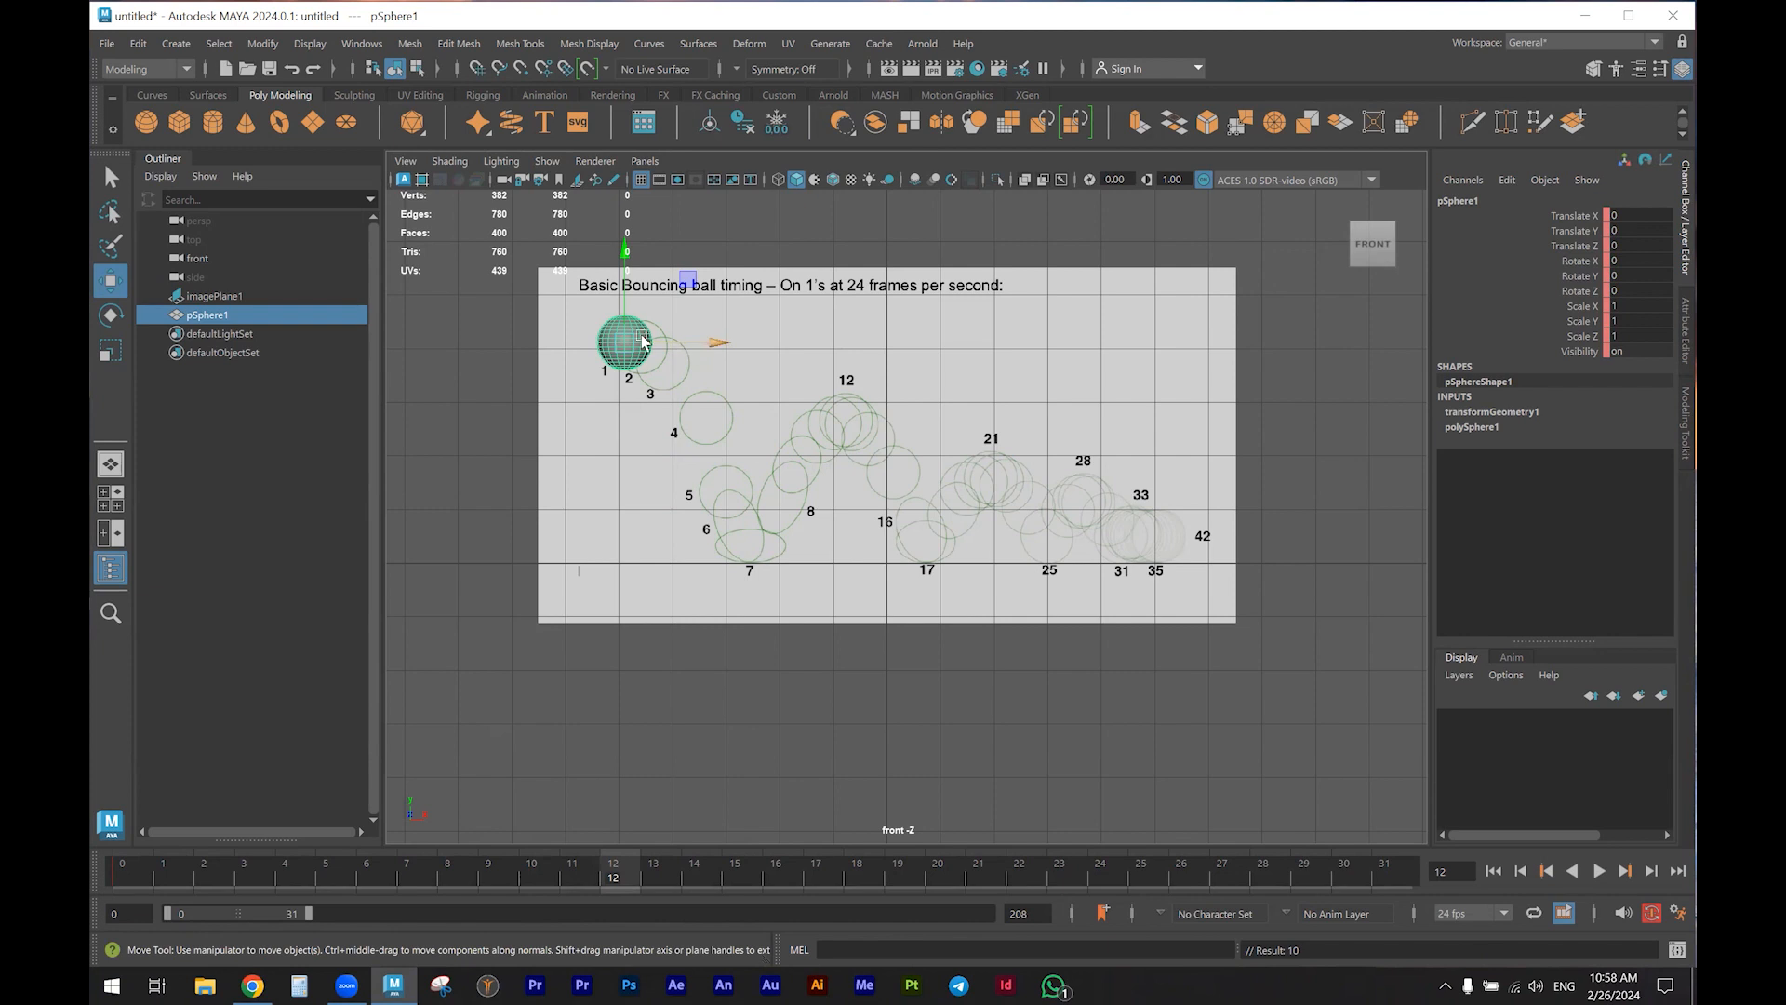
drag(688, 283, 813, 470)
key(s)
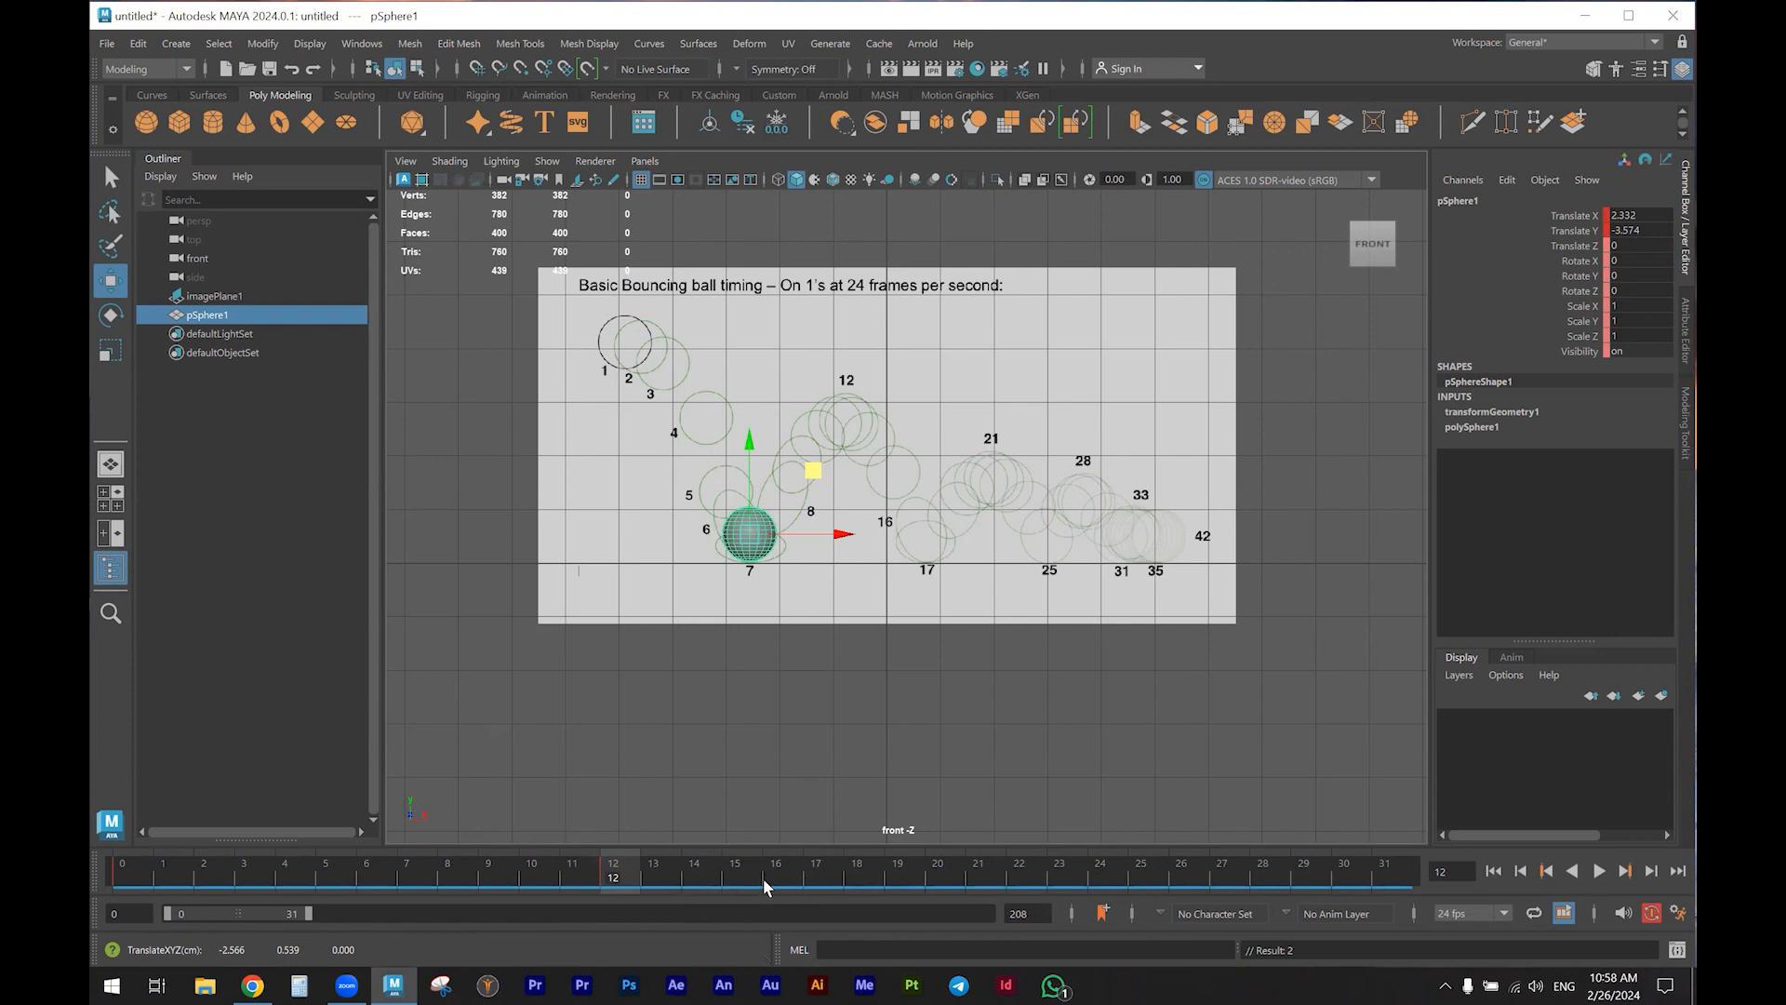
Key the sphere's position over ball 12 at frame 18, ball 17 at frame 24 and ball 21 at frame 28
click(857, 879)
drag(816, 477, 909, 358)
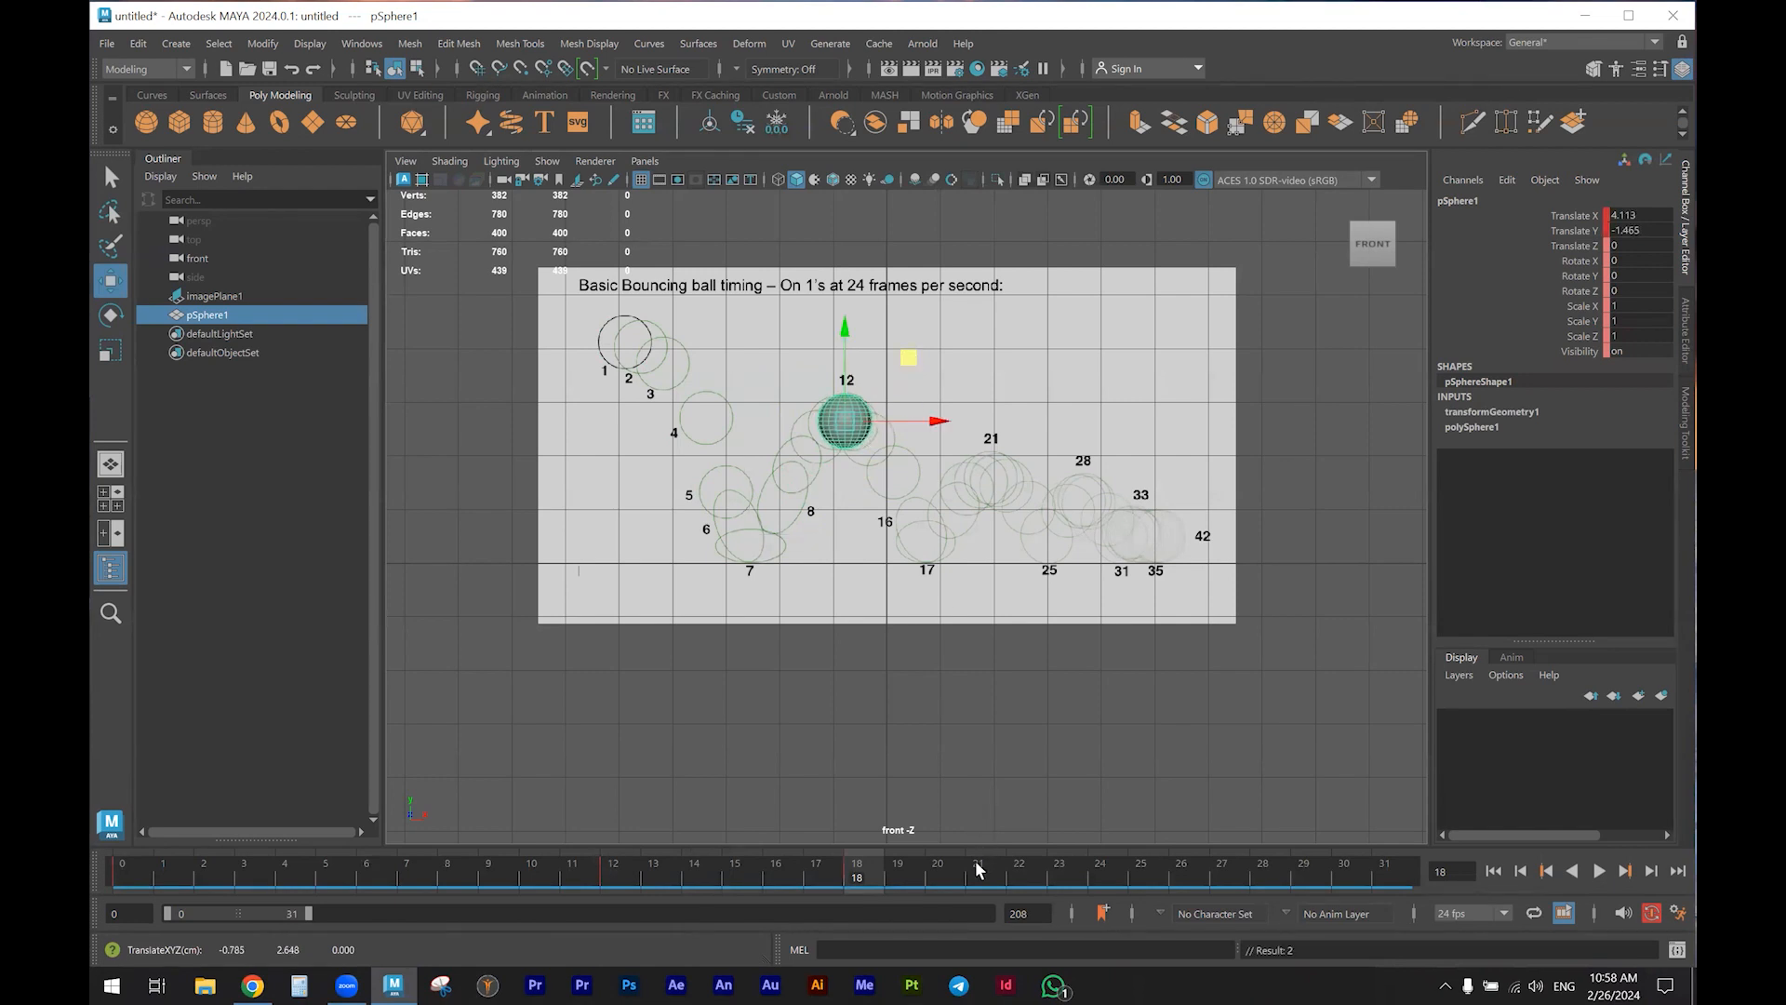
click(1102, 878)
drag(913, 362, 989, 481)
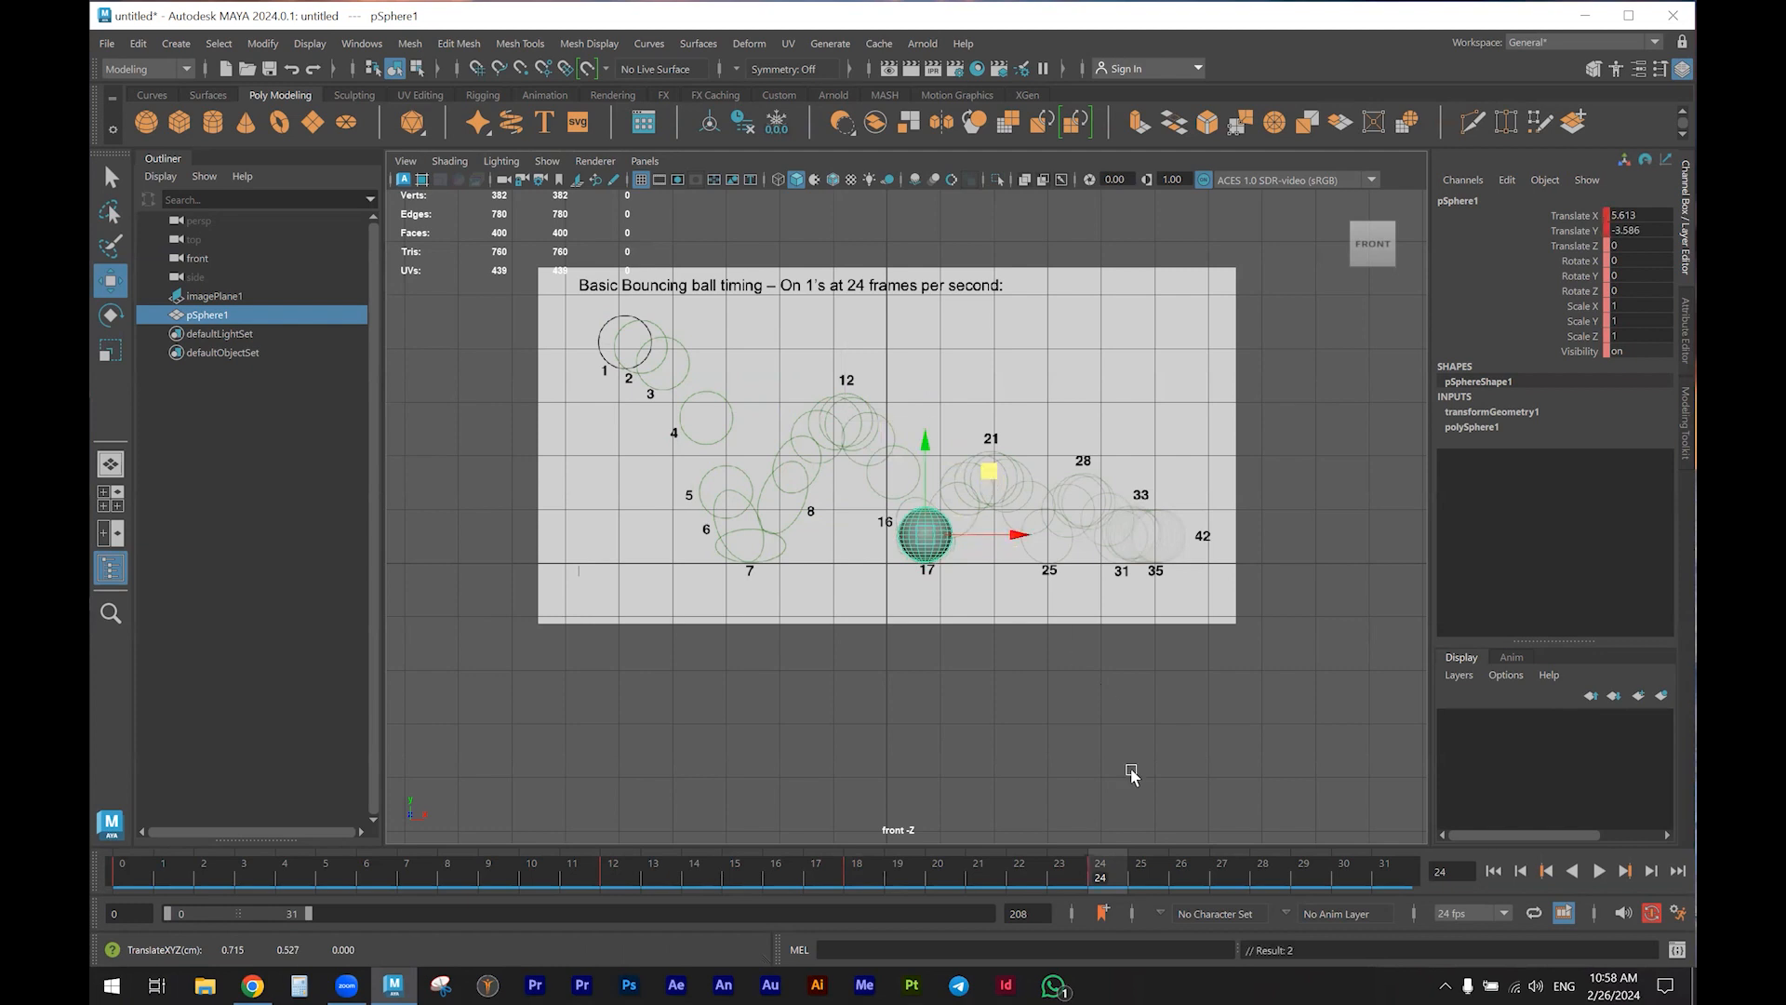
click(1262, 880)
drag(975, 478, 1043, 419)
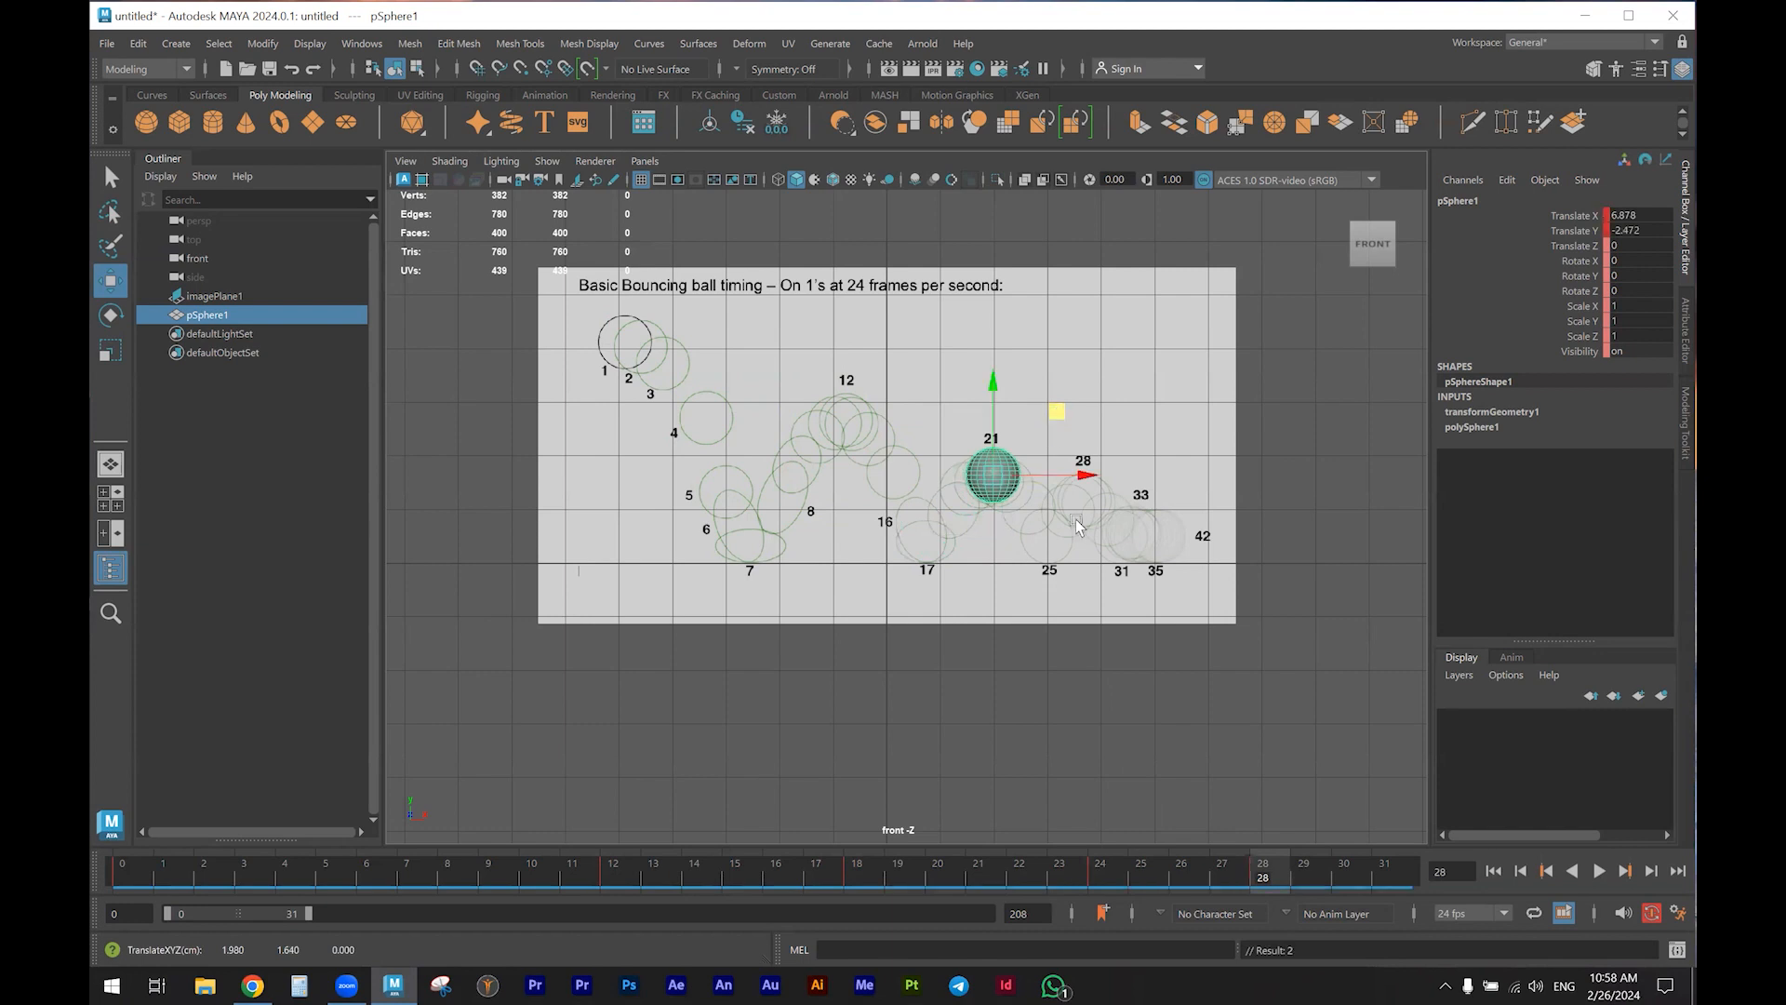
Extend the playback range to frame 32 and key the sphere over ball 25 of the reference at that frame
click(1381, 876)
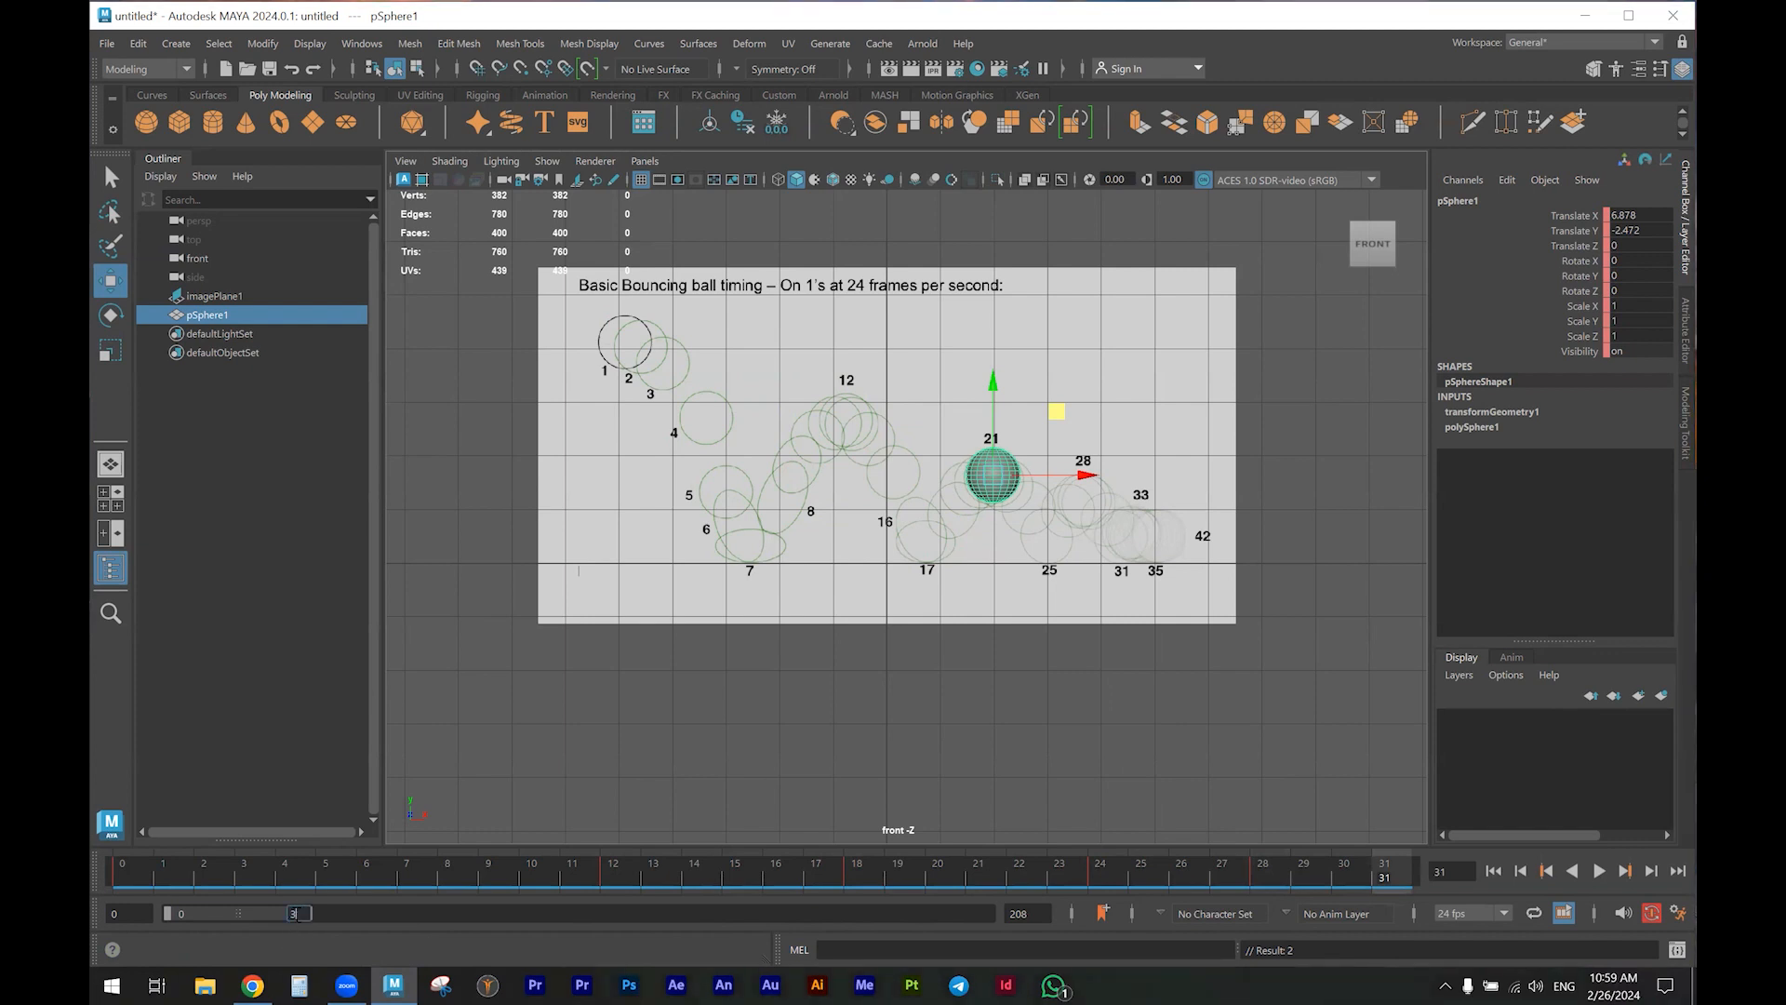
drag(308, 913, 313, 913)
click(1384, 872)
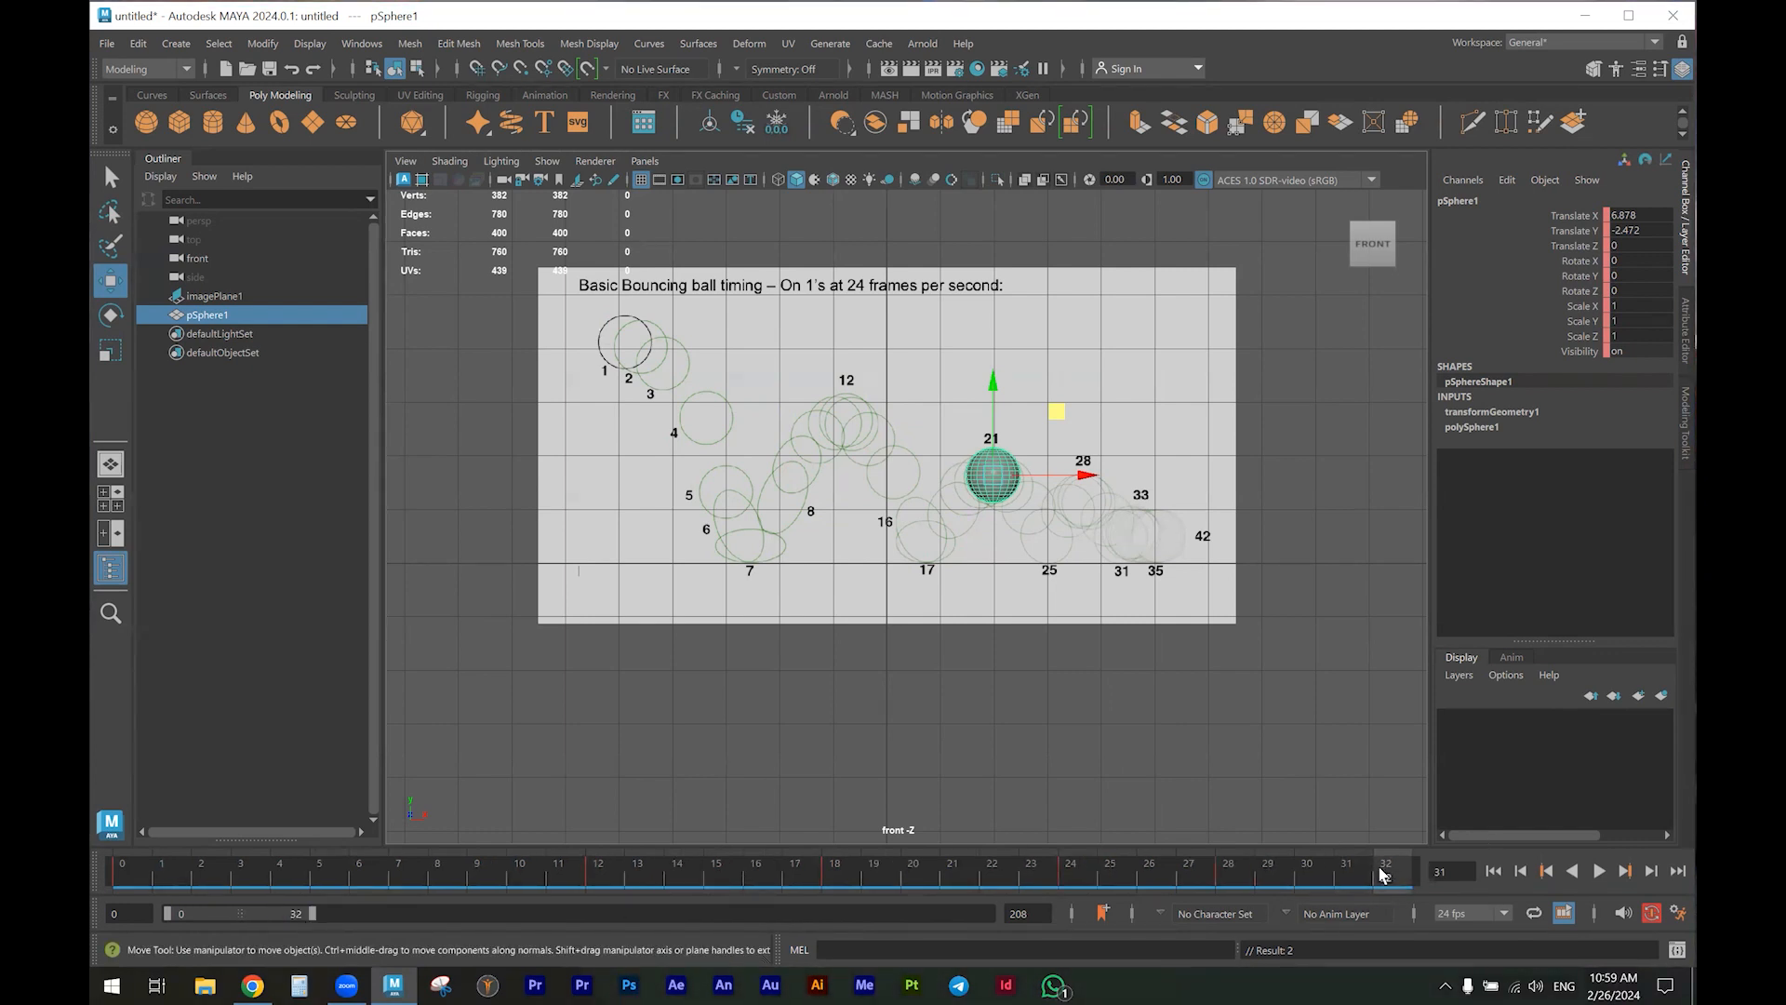
drag(1059, 413, 1118, 470)
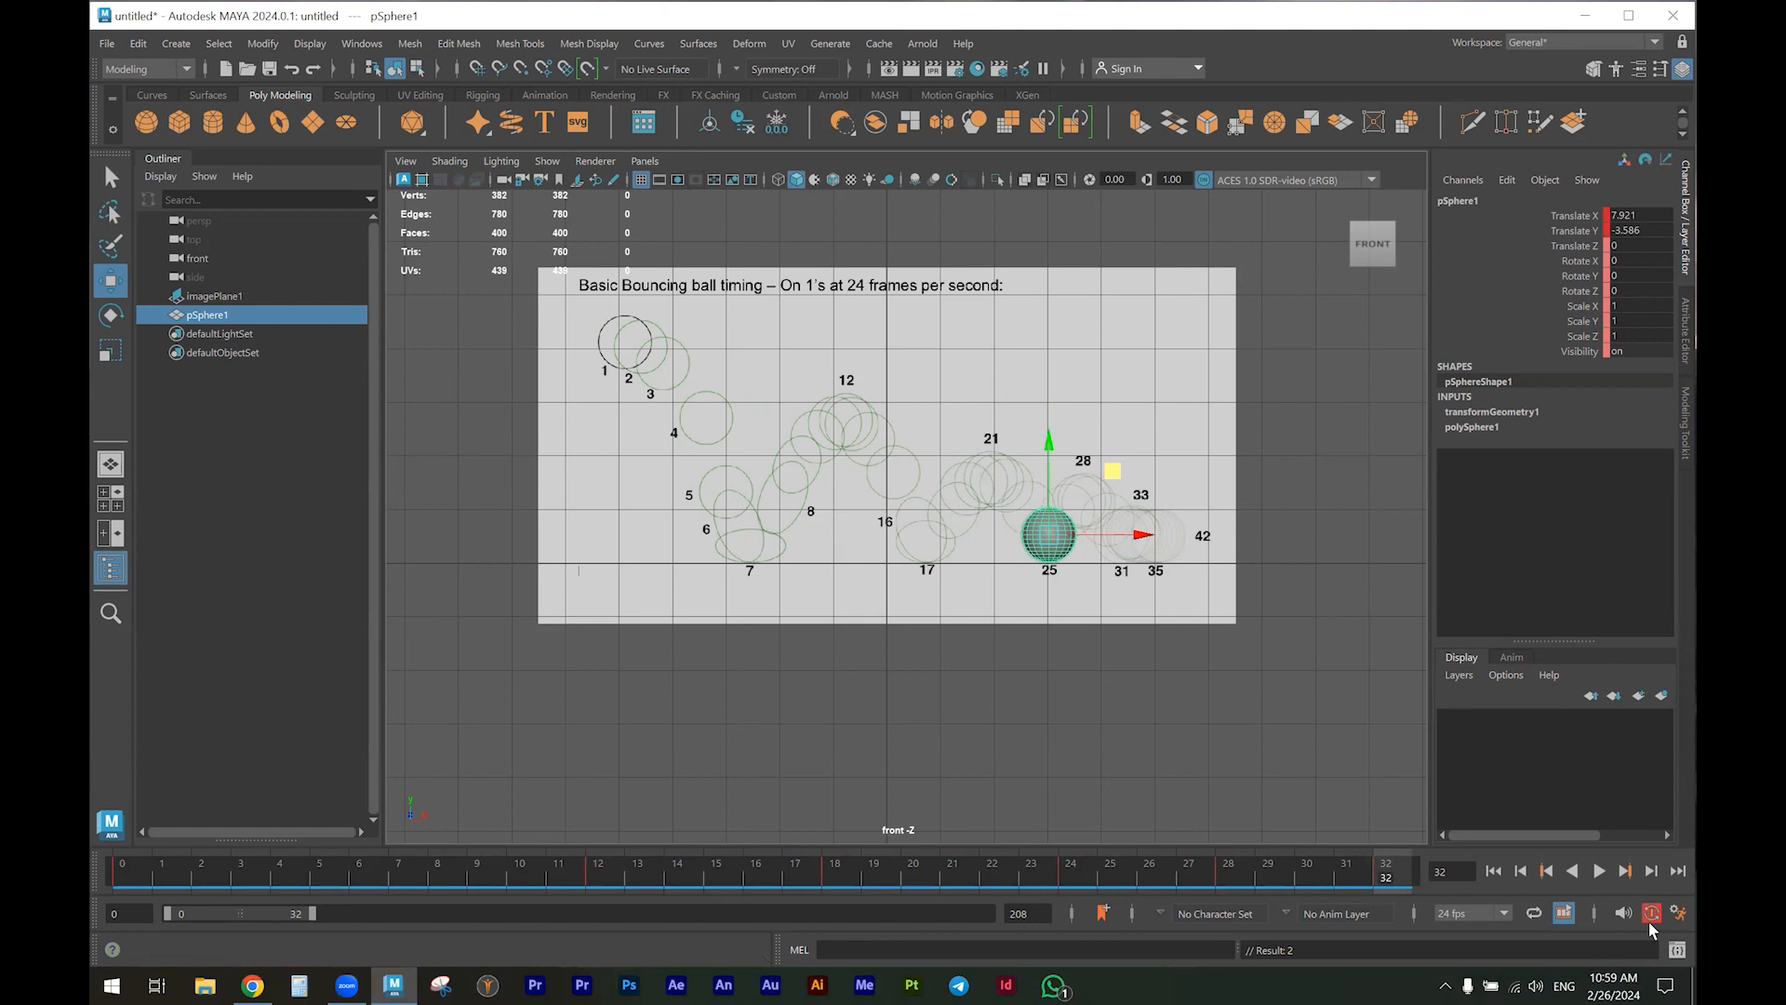
Fine-tune the sphere's height on the ground line at frame 32 to a Translate Y of -3.602
double_click(1642, 230)
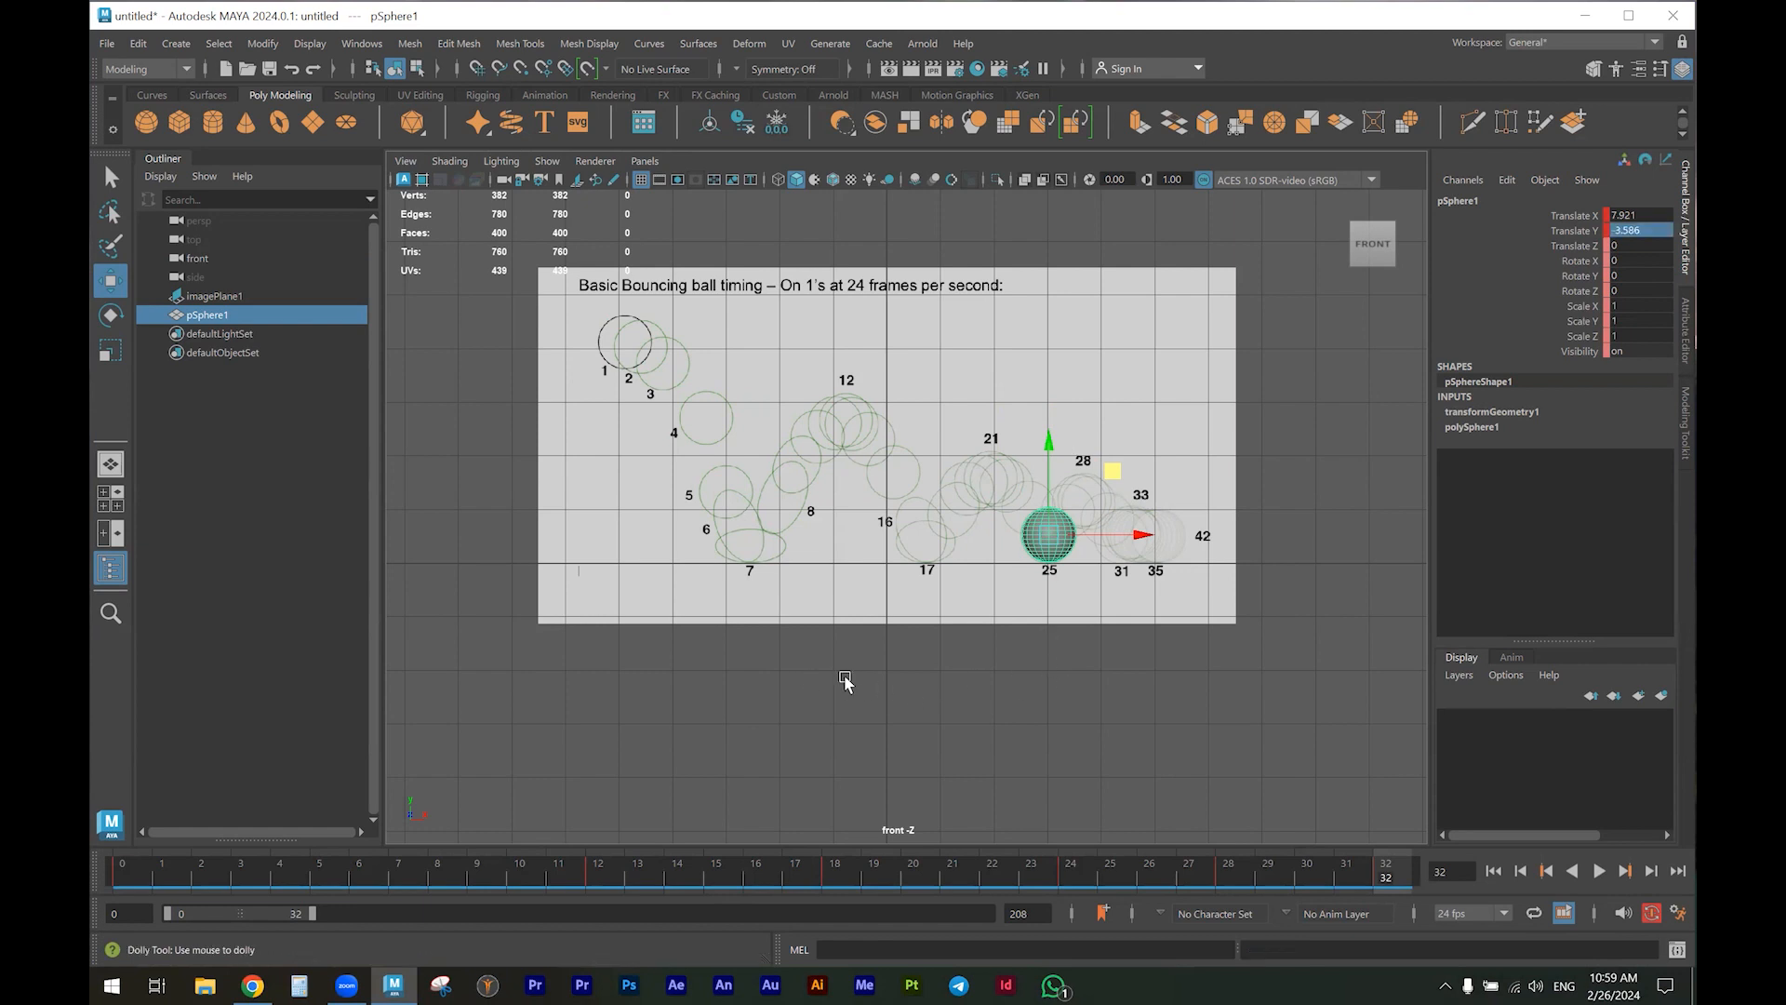
scroll(845, 682, up, 1)
scroll(1340, 688, up, 4)
alt+middle_drag(1228, 449, 1119, 409)
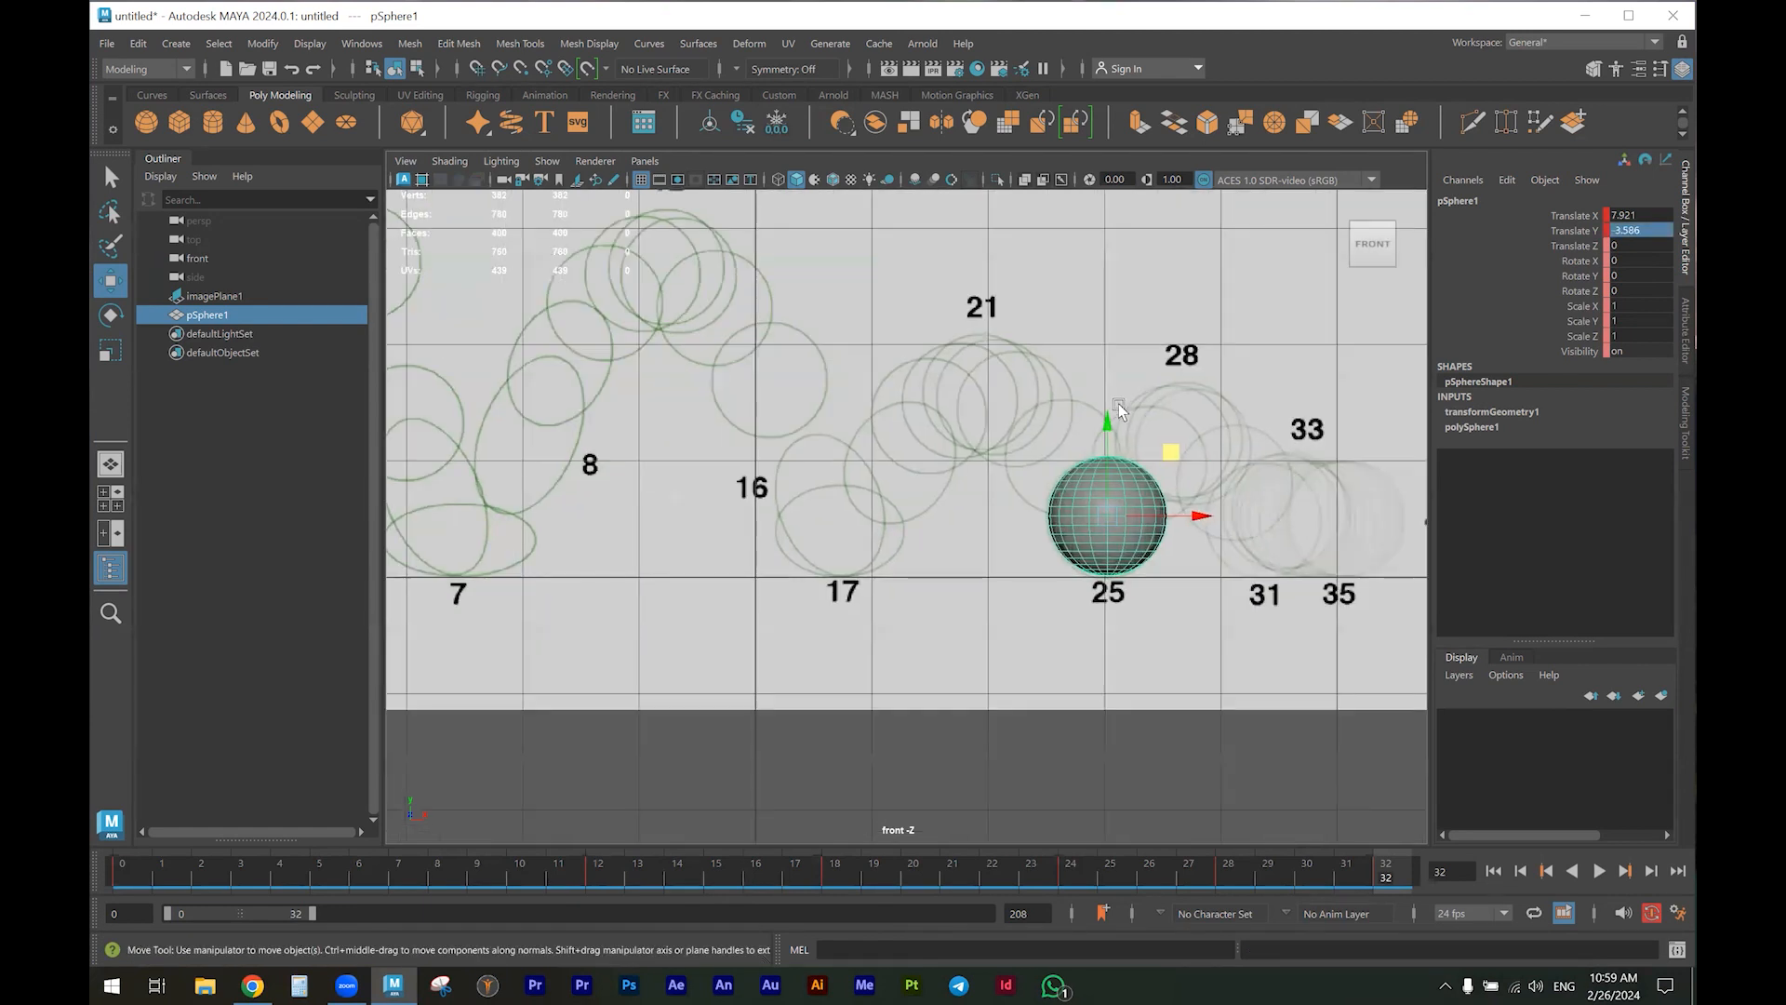
drag(1108, 416, 1106, 420)
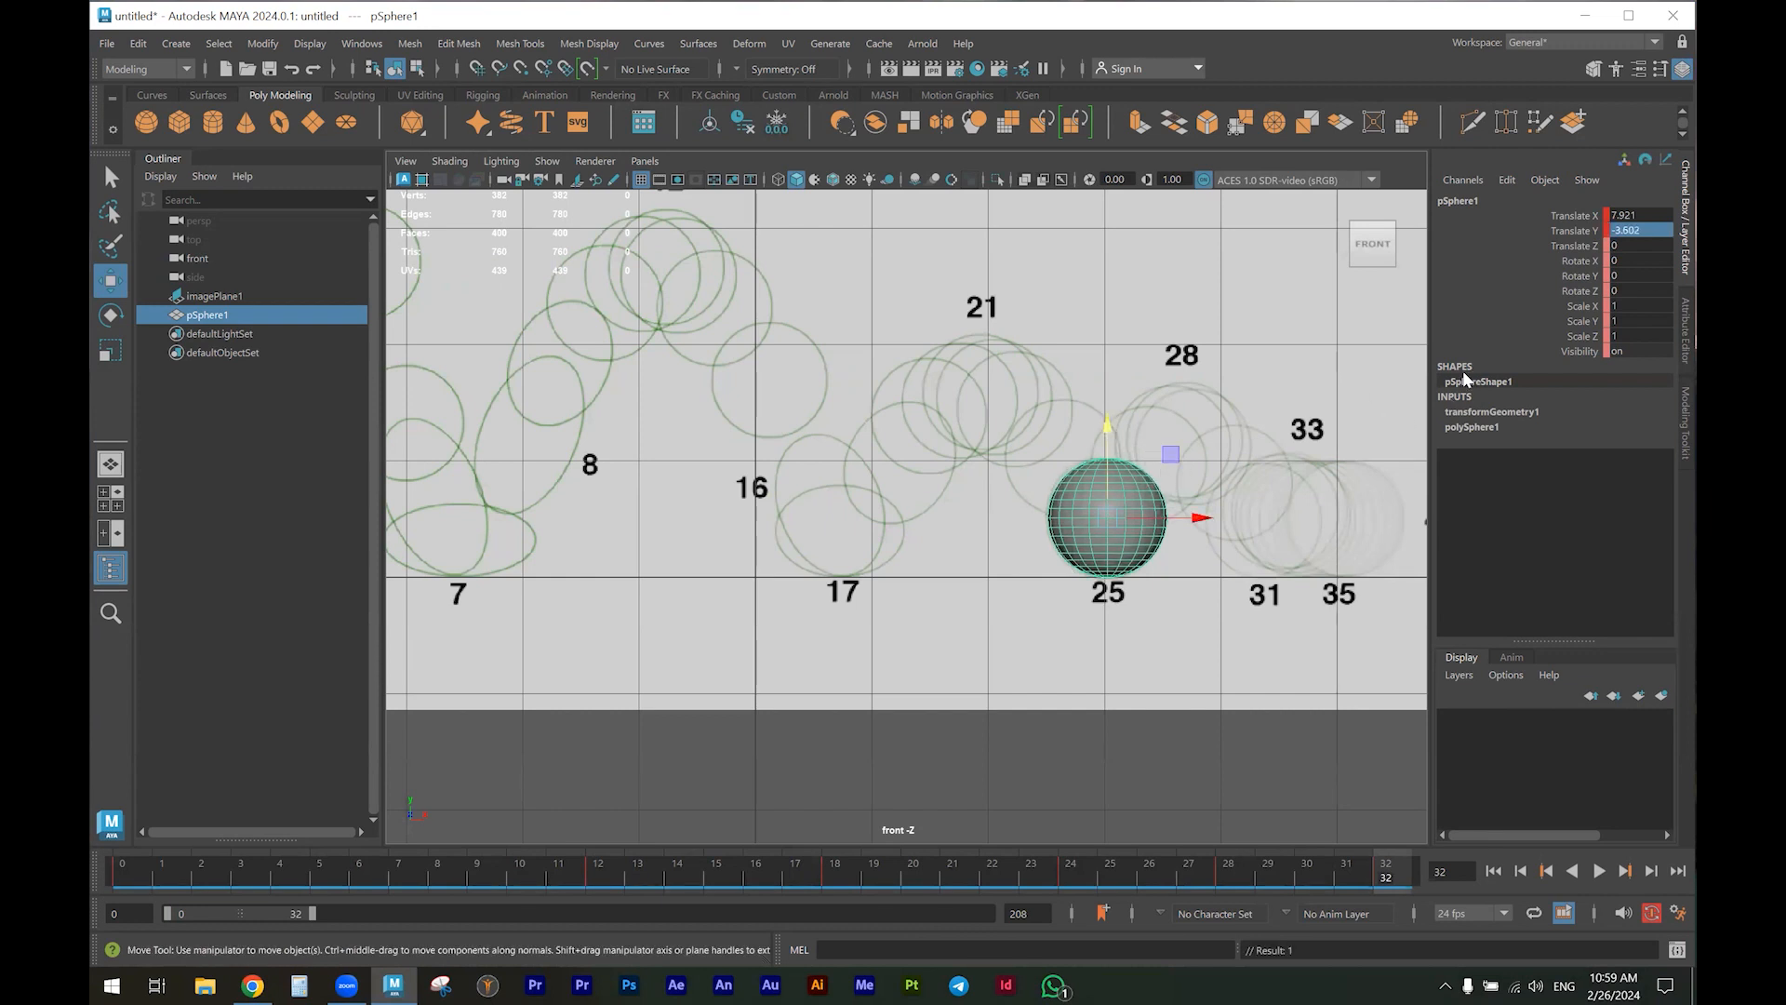
Set the sphere's Translate Y to -3.602 on the other ground-contact keys at frames 24 and 12
click(1633, 230)
click(1549, 870)
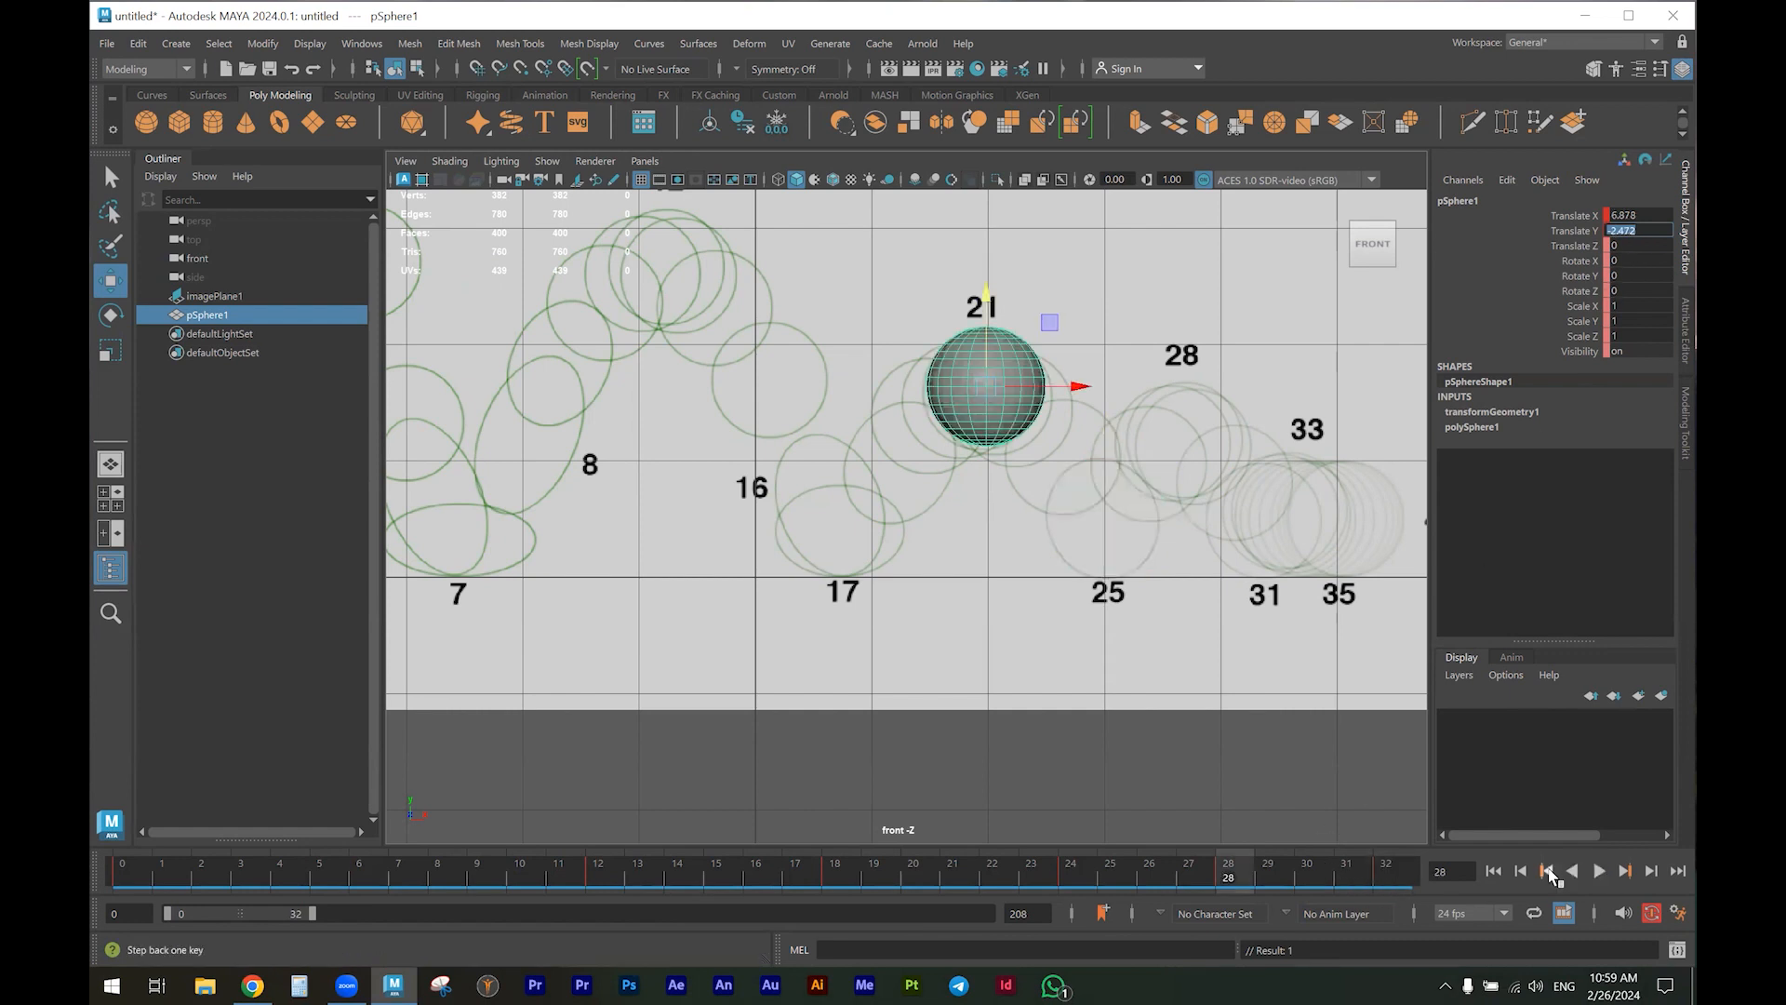
click(1547, 871)
text(-3.602)
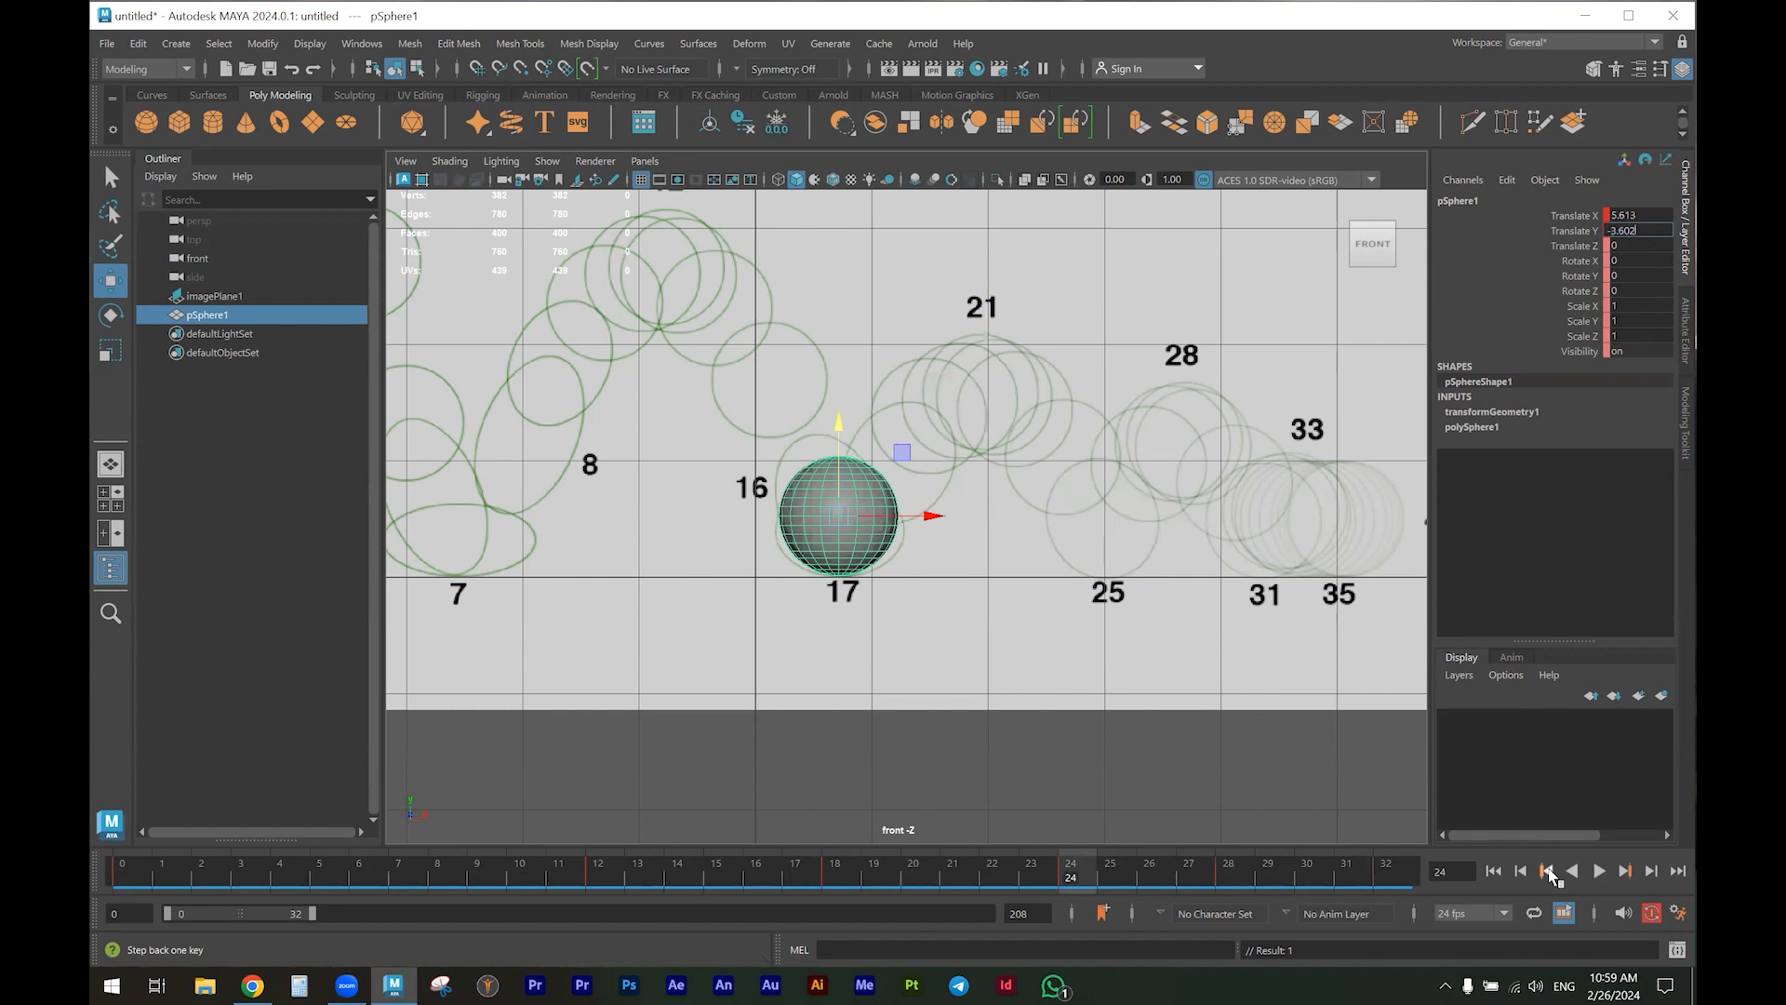
key(Return)
click(1547, 870)
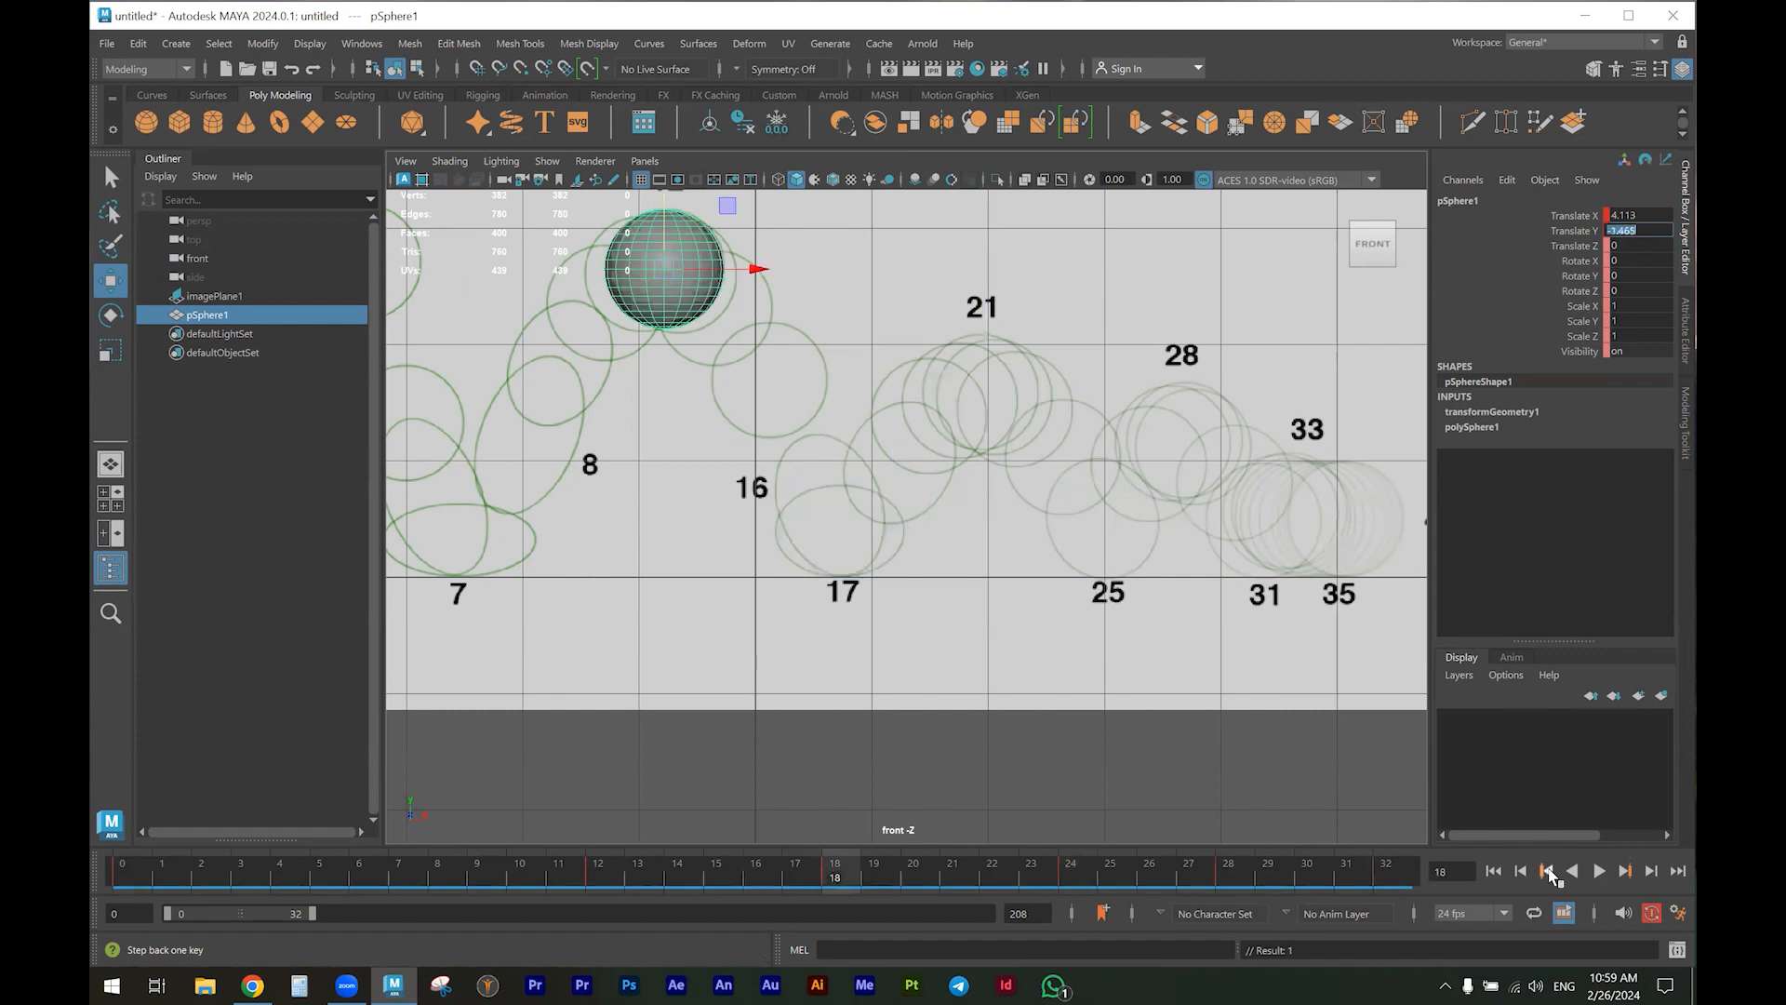
click(1547, 871)
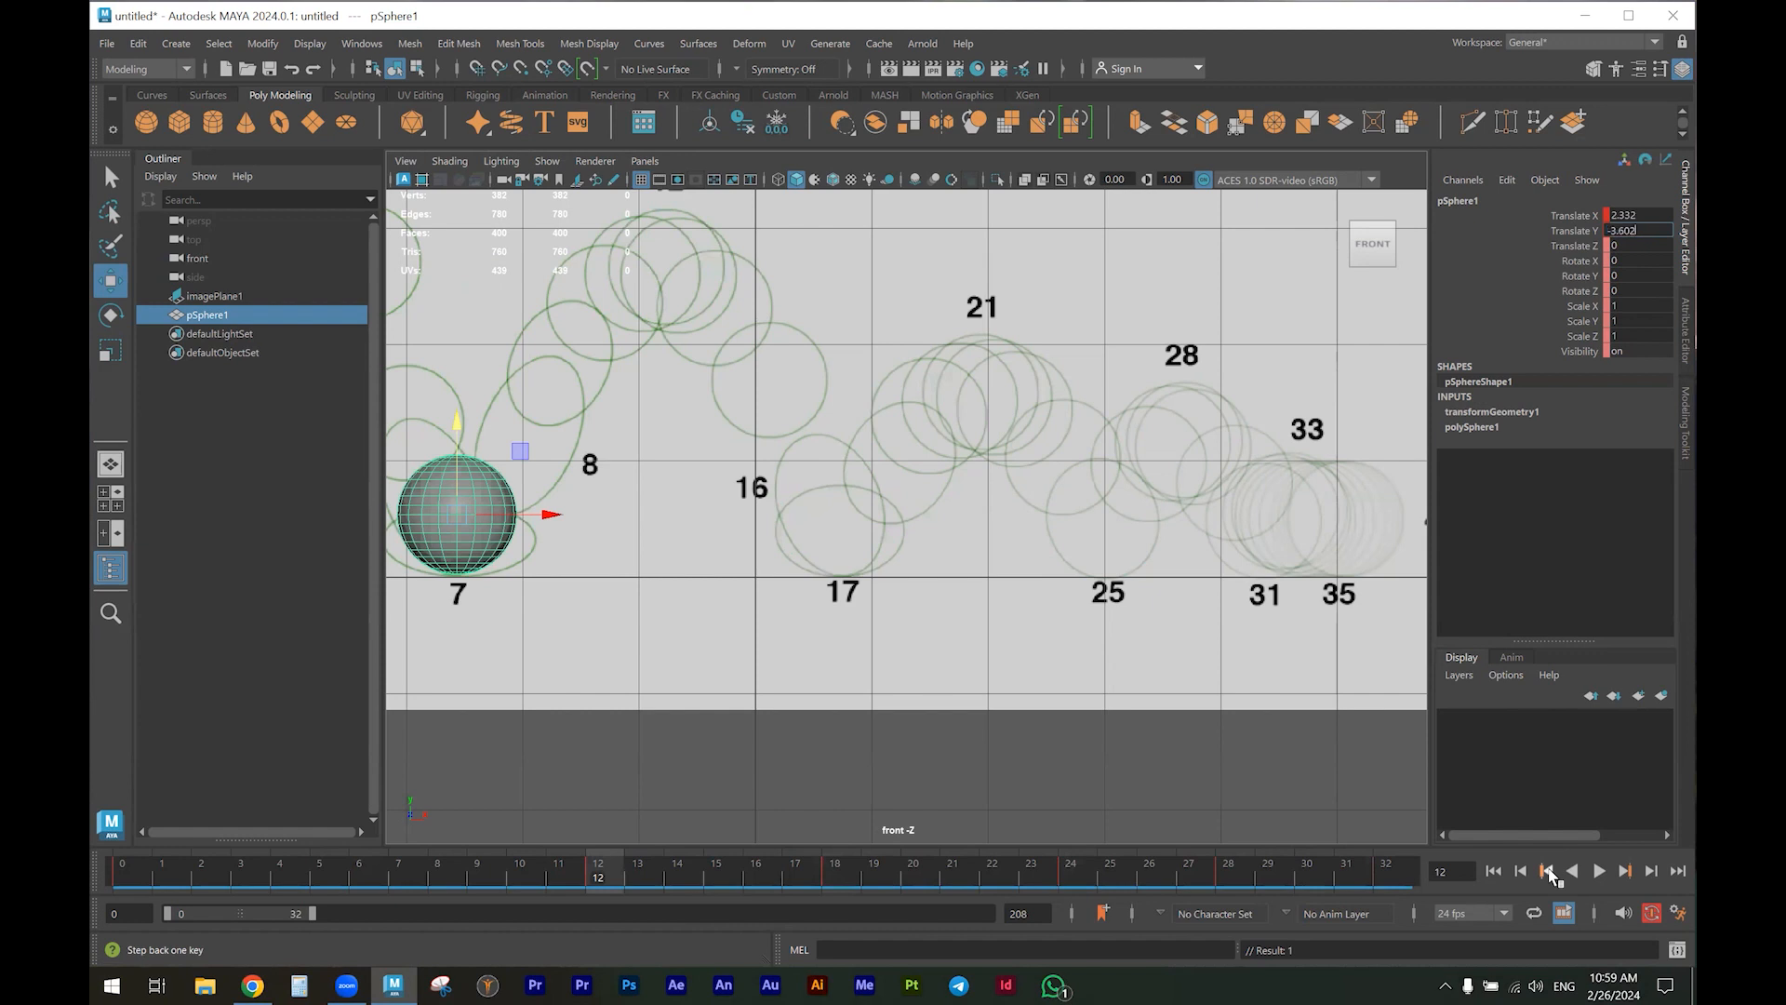
Play the bounce animation from frame 0 to check the sphere's motion, and stop the playback
scroll(1180, 670, down, 4)
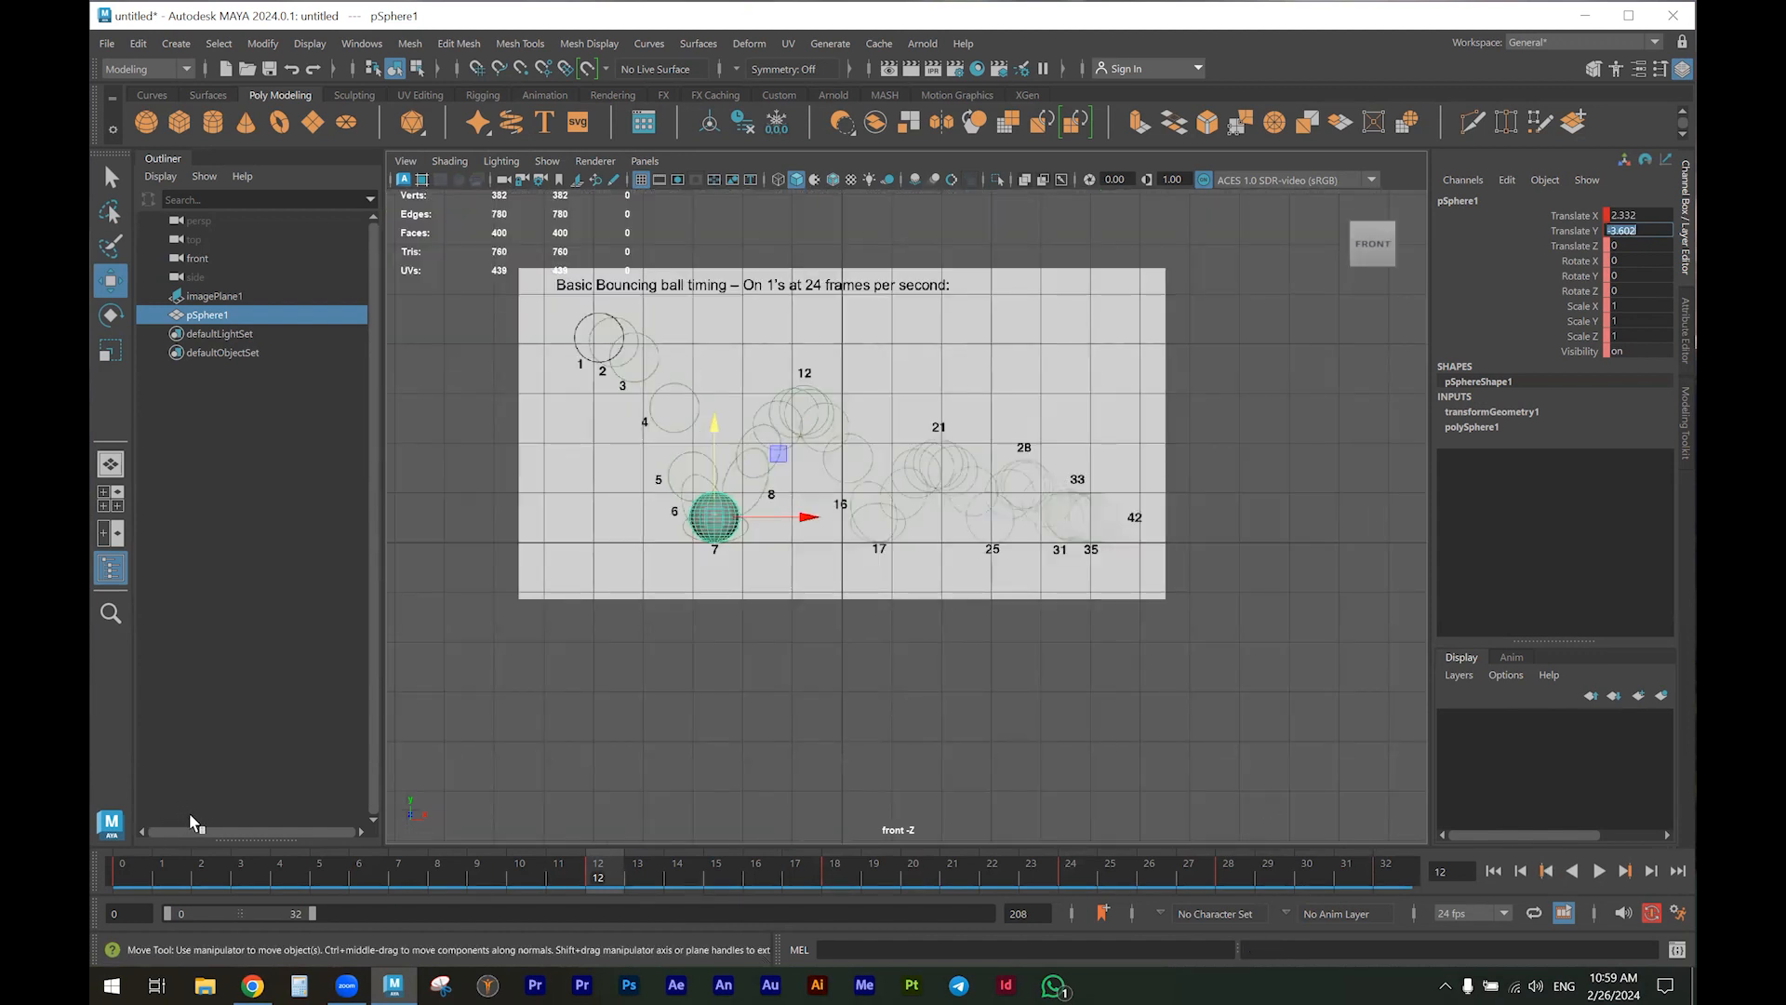
drag(145, 863, 101, 822)
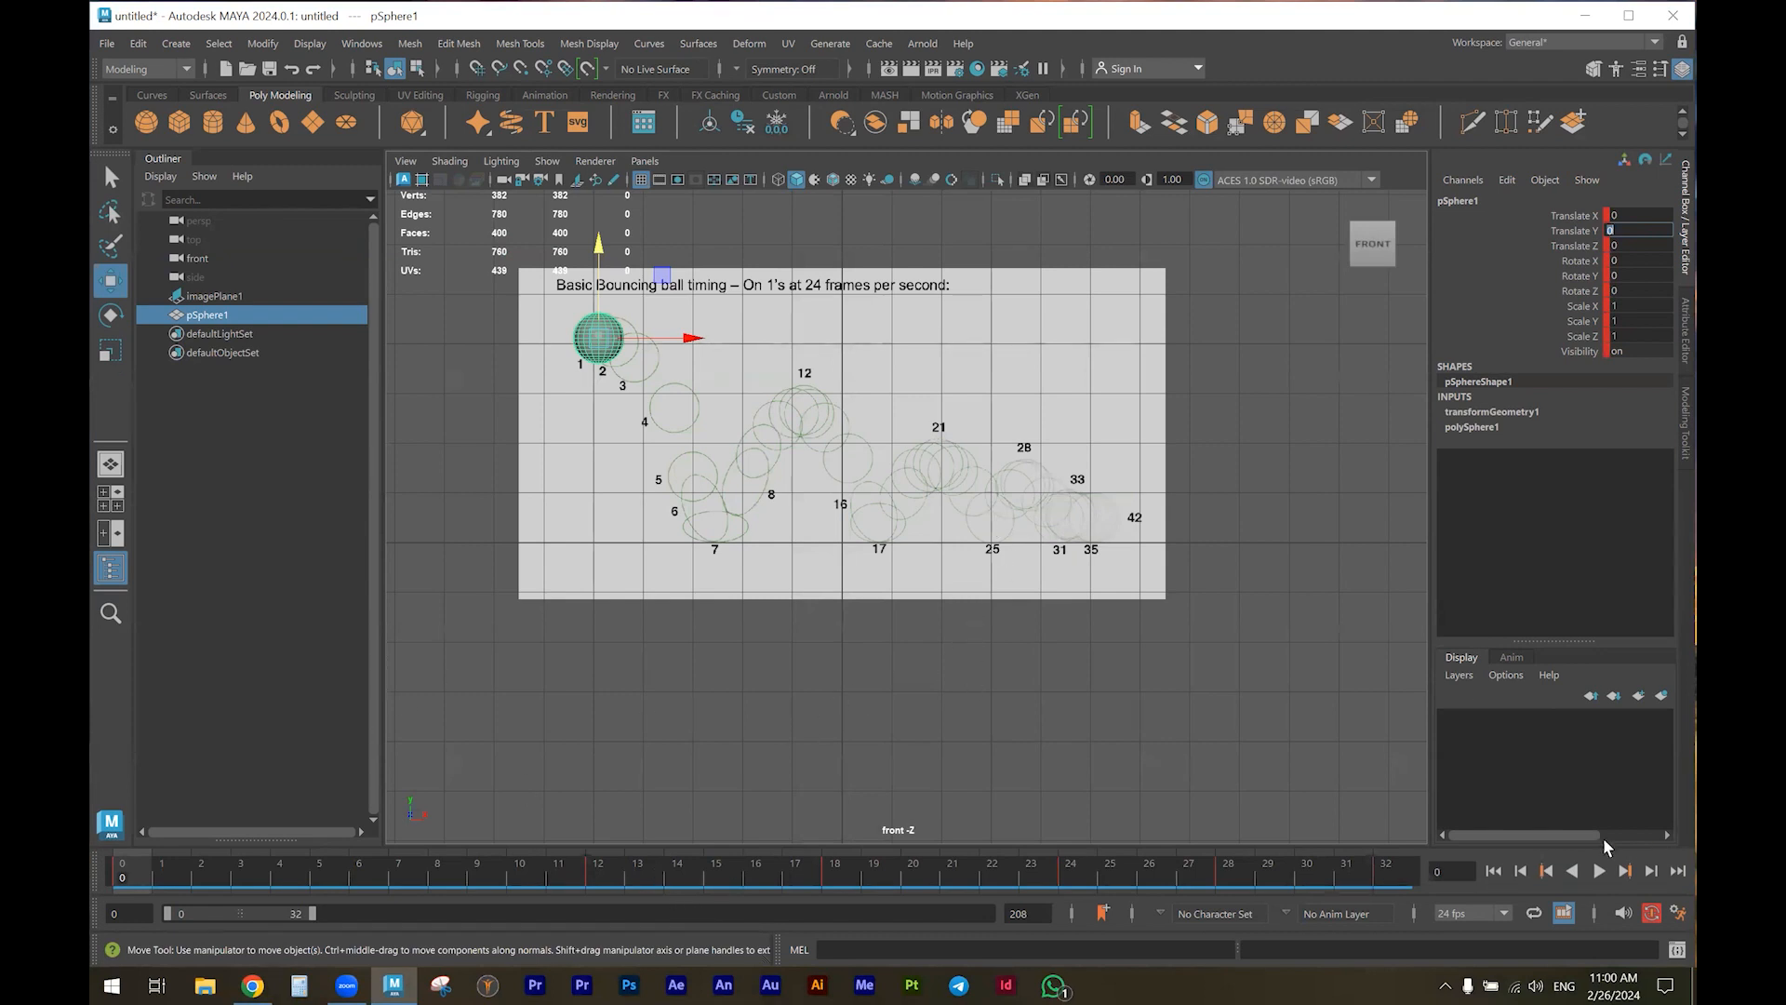
click(1599, 871)
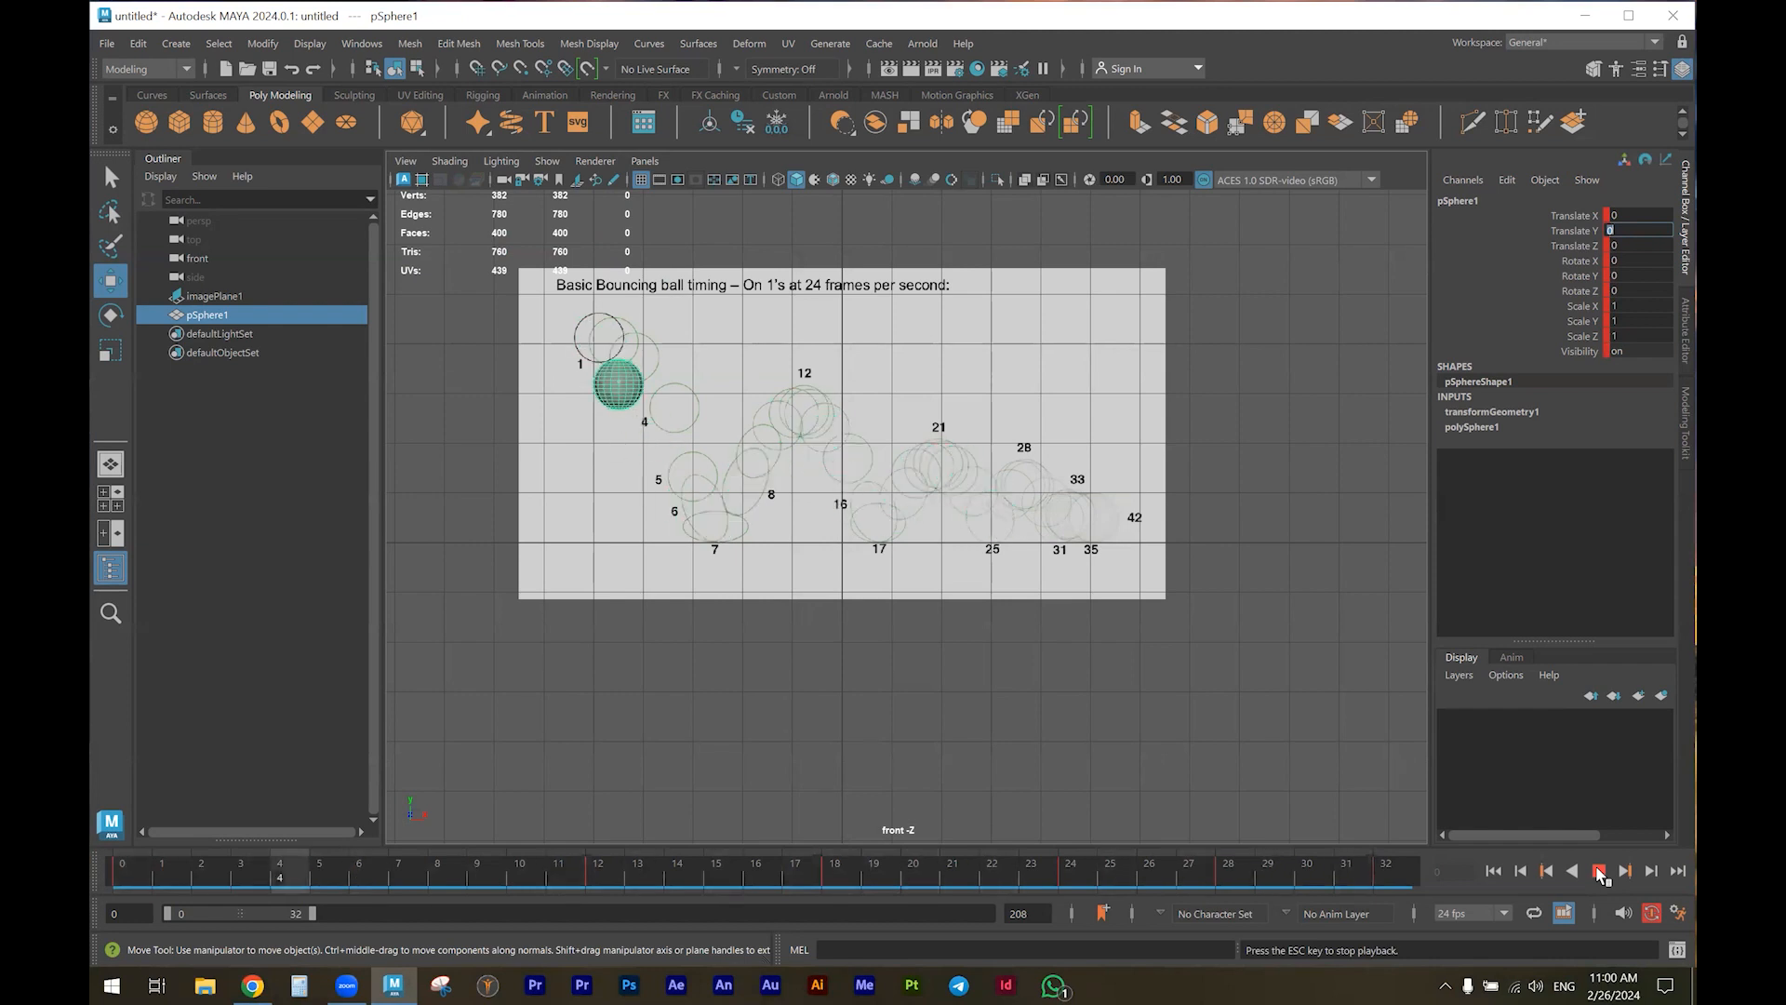
click(1600, 872)
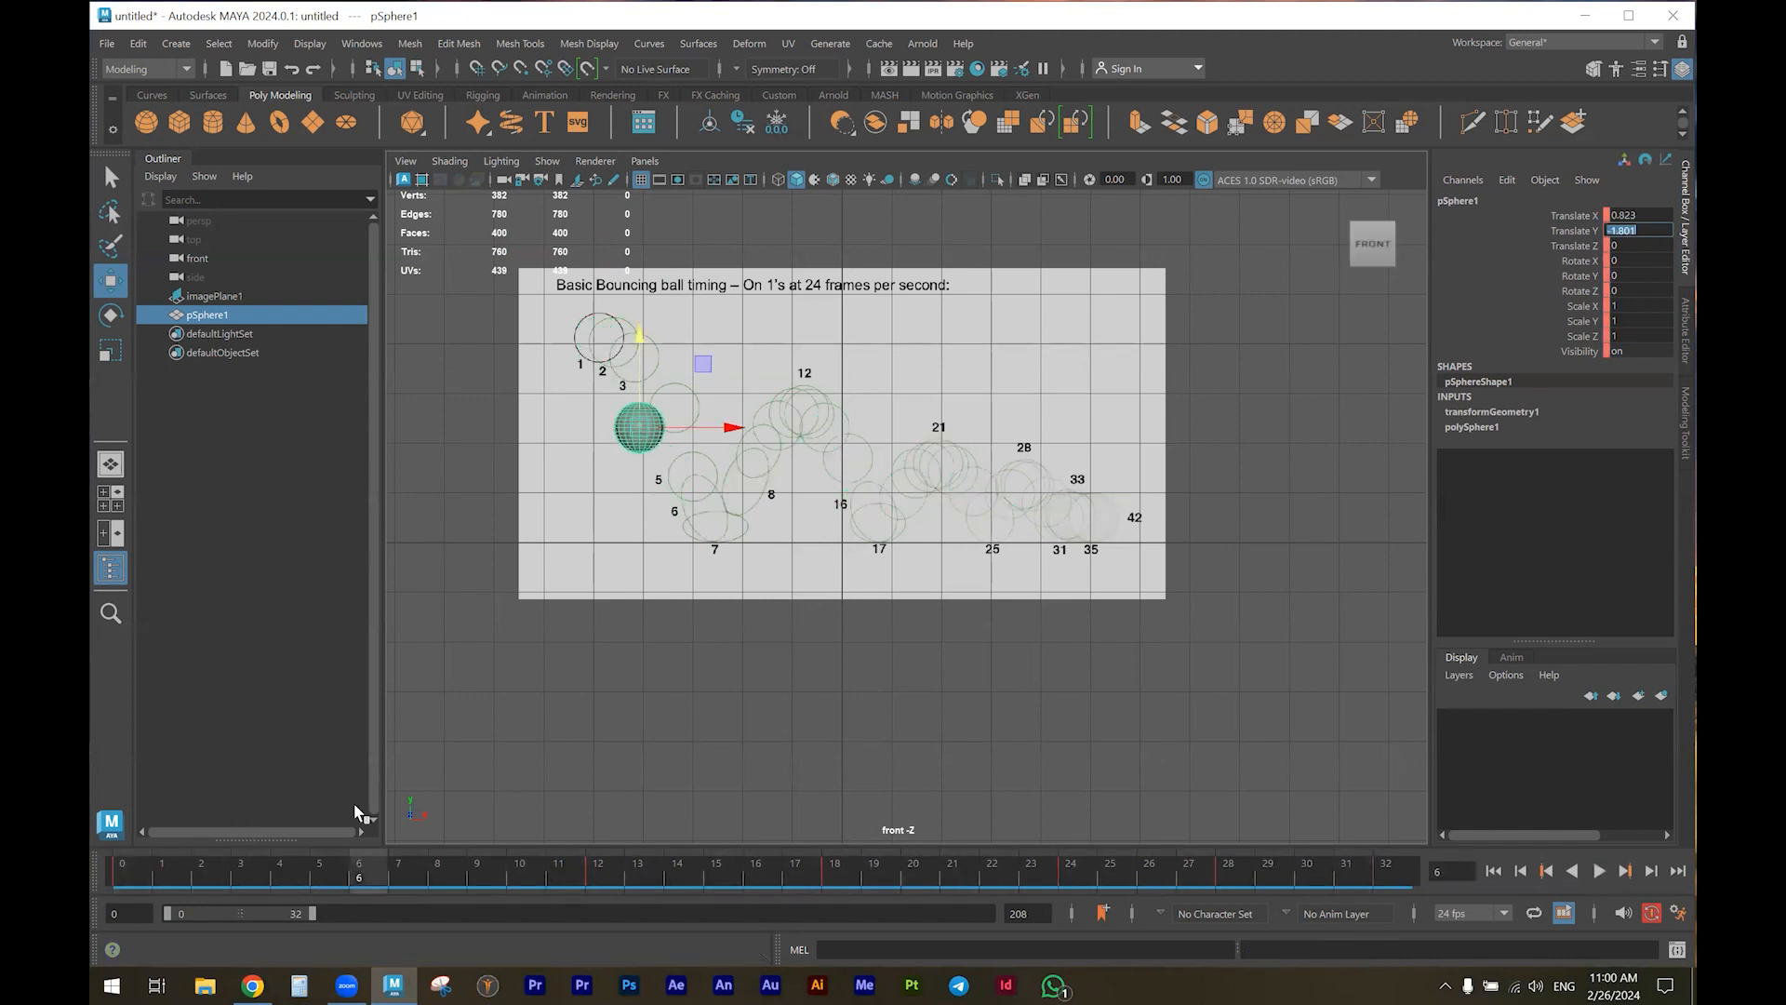
Open the Graph Editor to display the sphere's animation curves
click(362, 43)
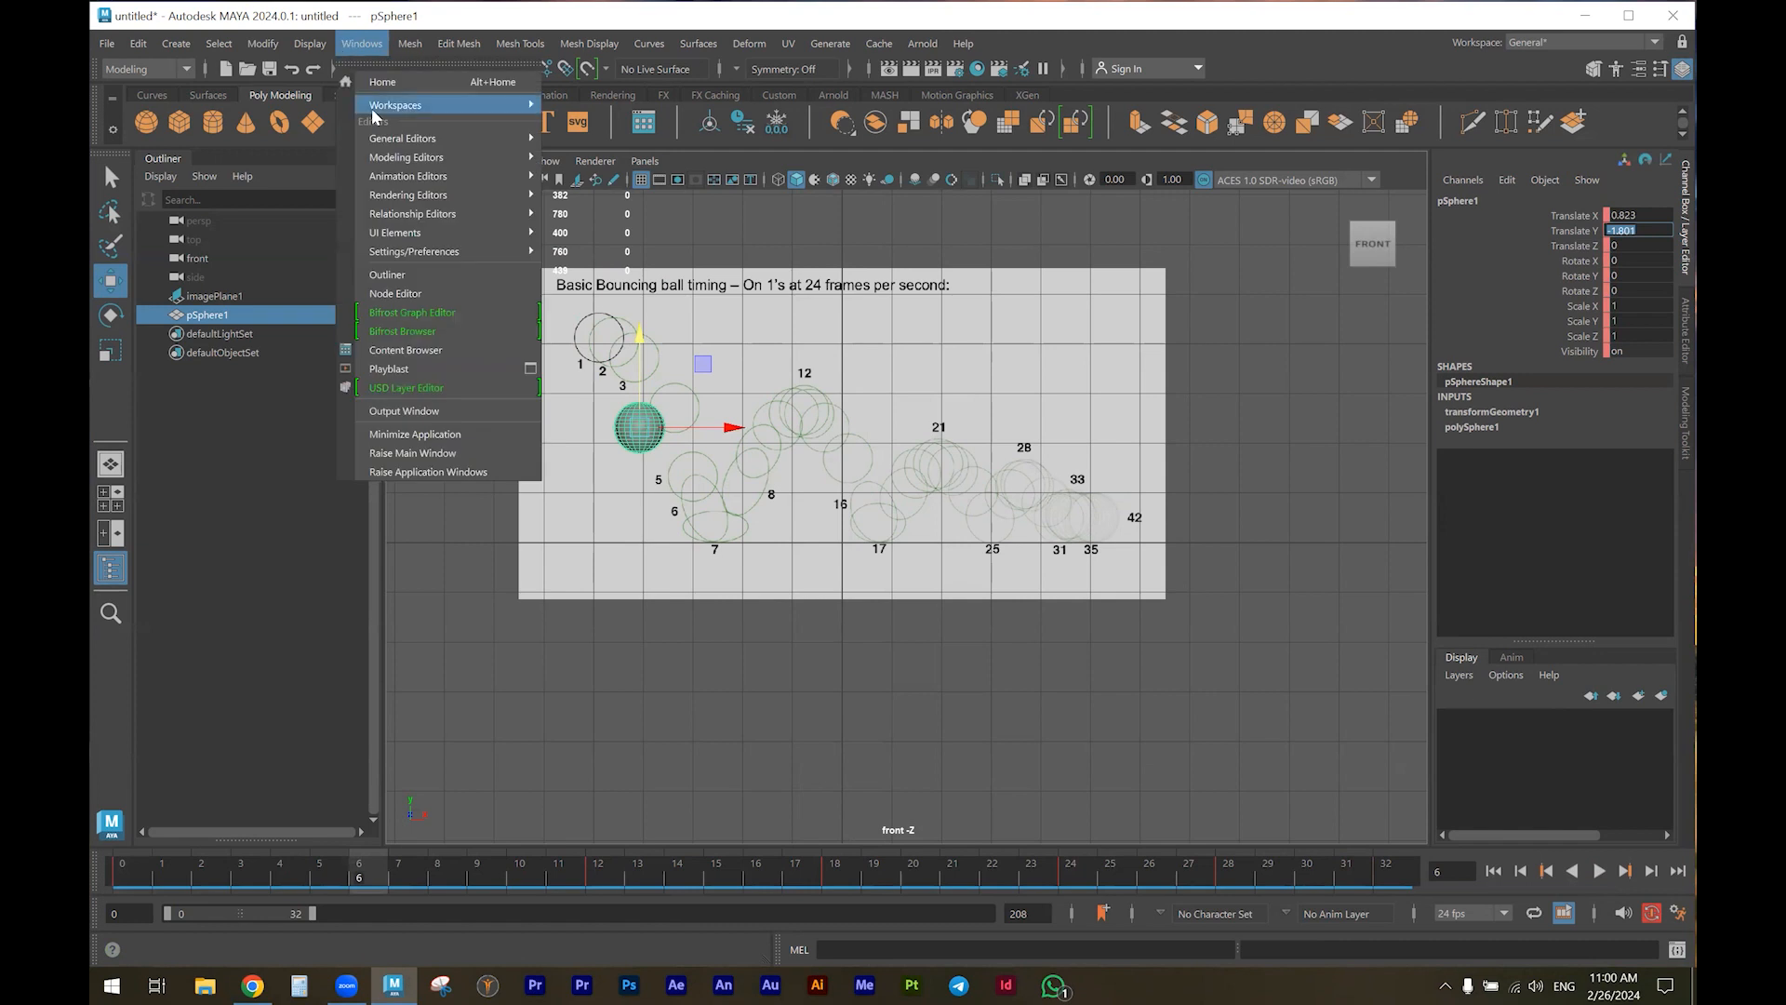
mouse_move(421, 158)
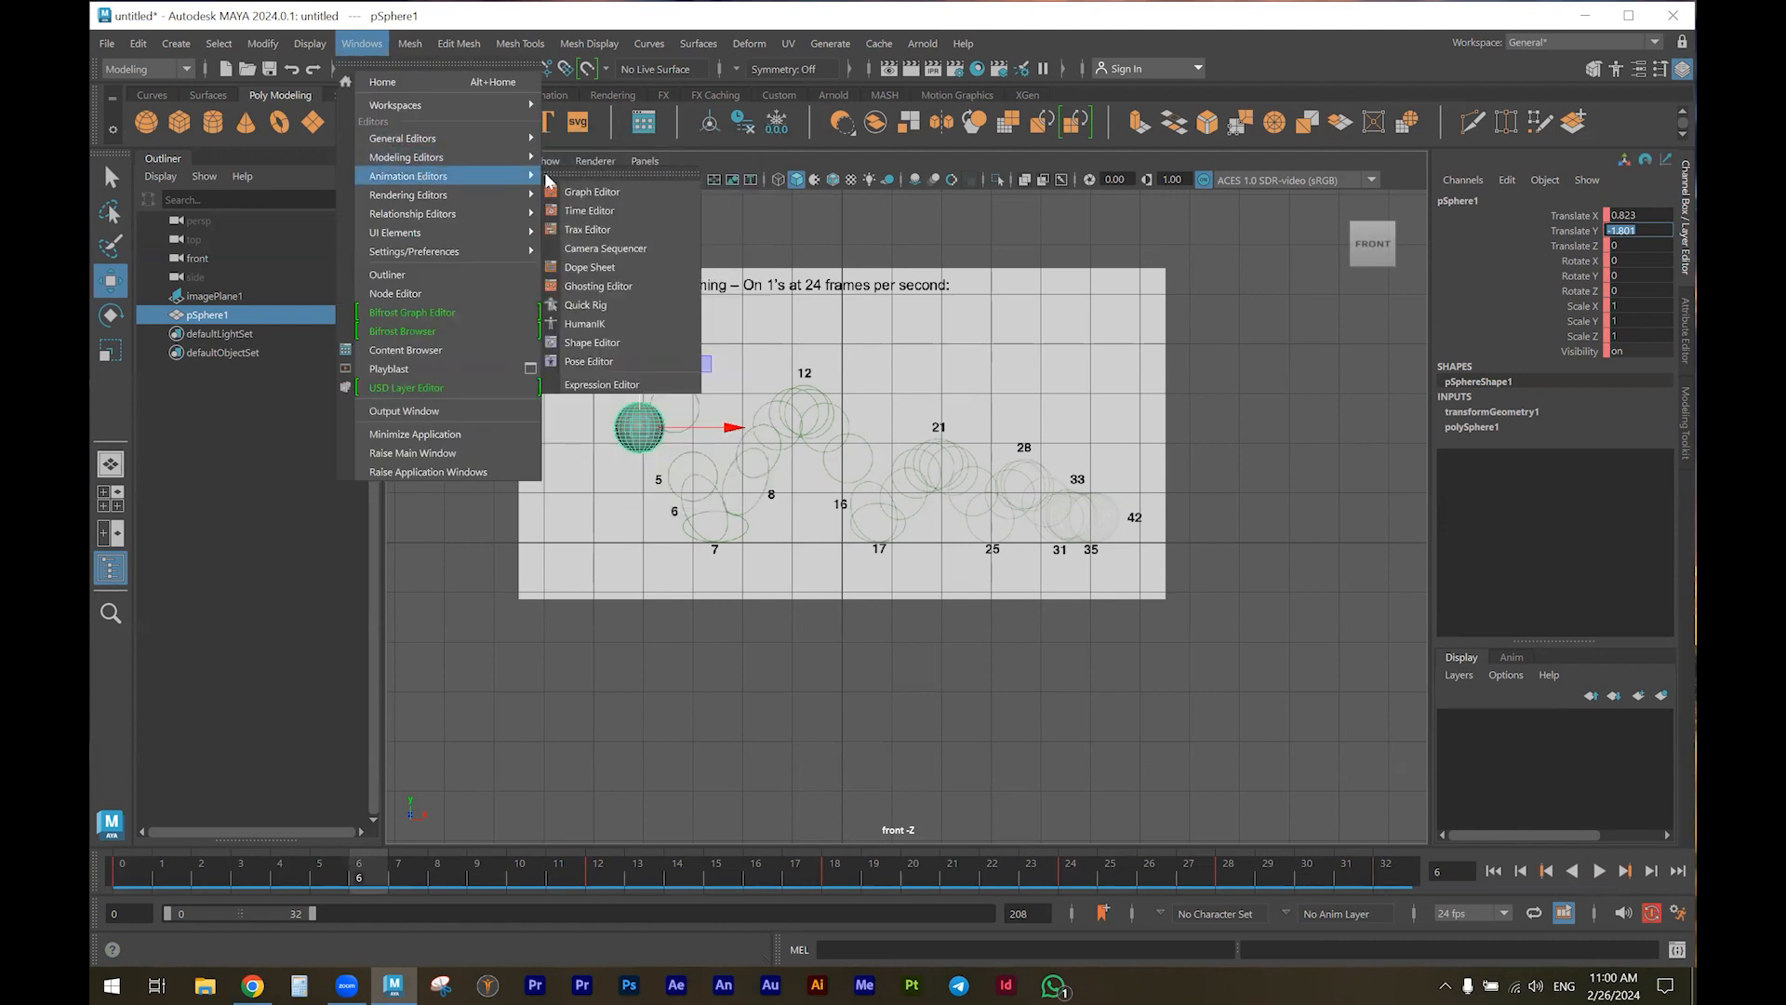
click(561, 194)
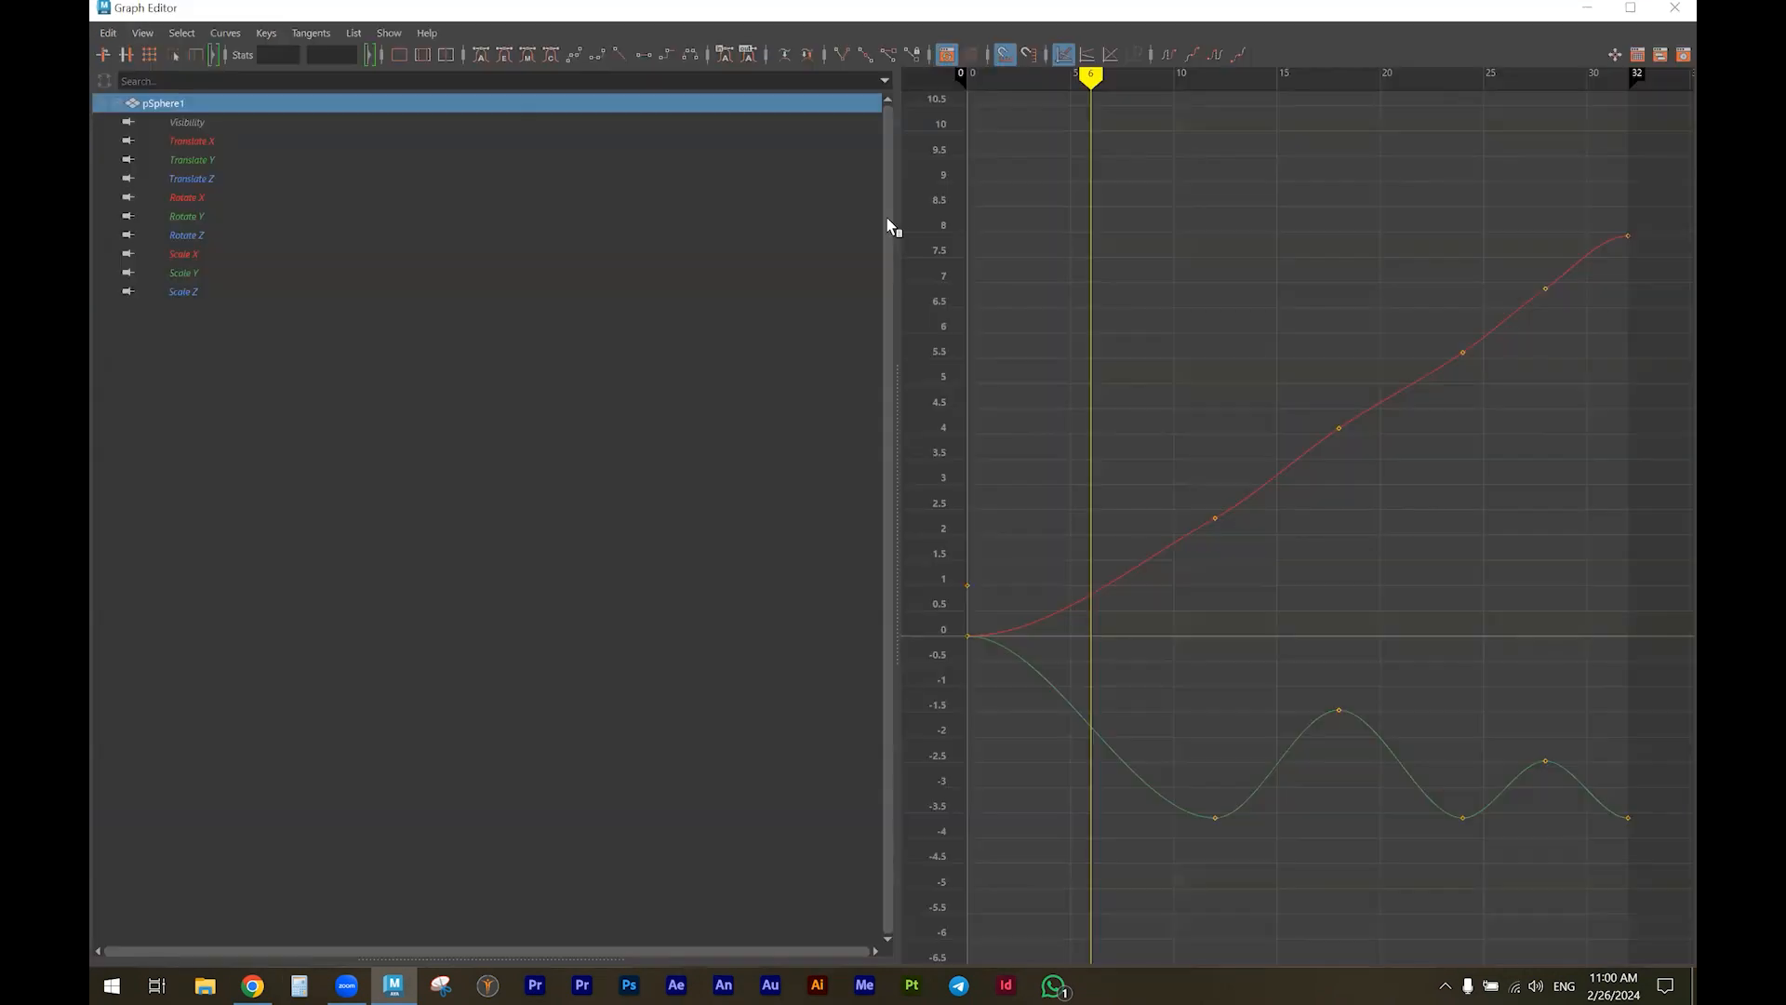
Show only the Translate Y curve and give its ground-contact keys at frames 12, 24 and 32 linear, broken tangents
drag(893, 220, 258, 220)
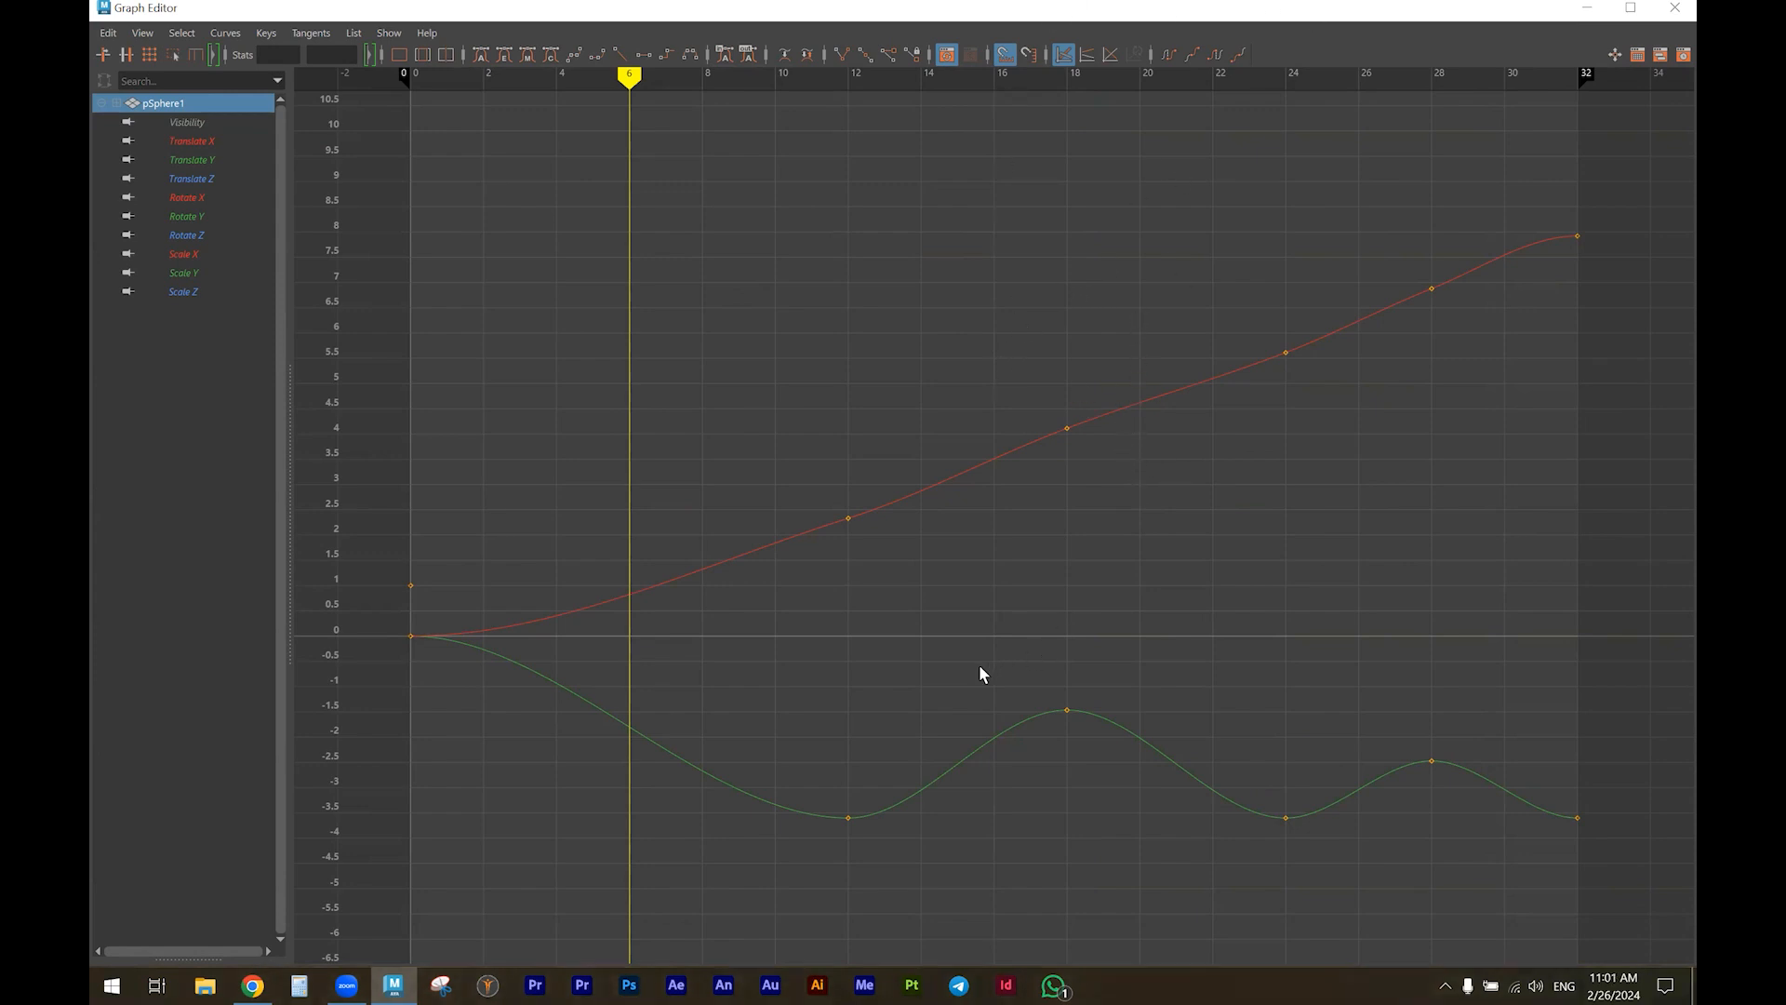
drag(1596, 811, 802, 839)
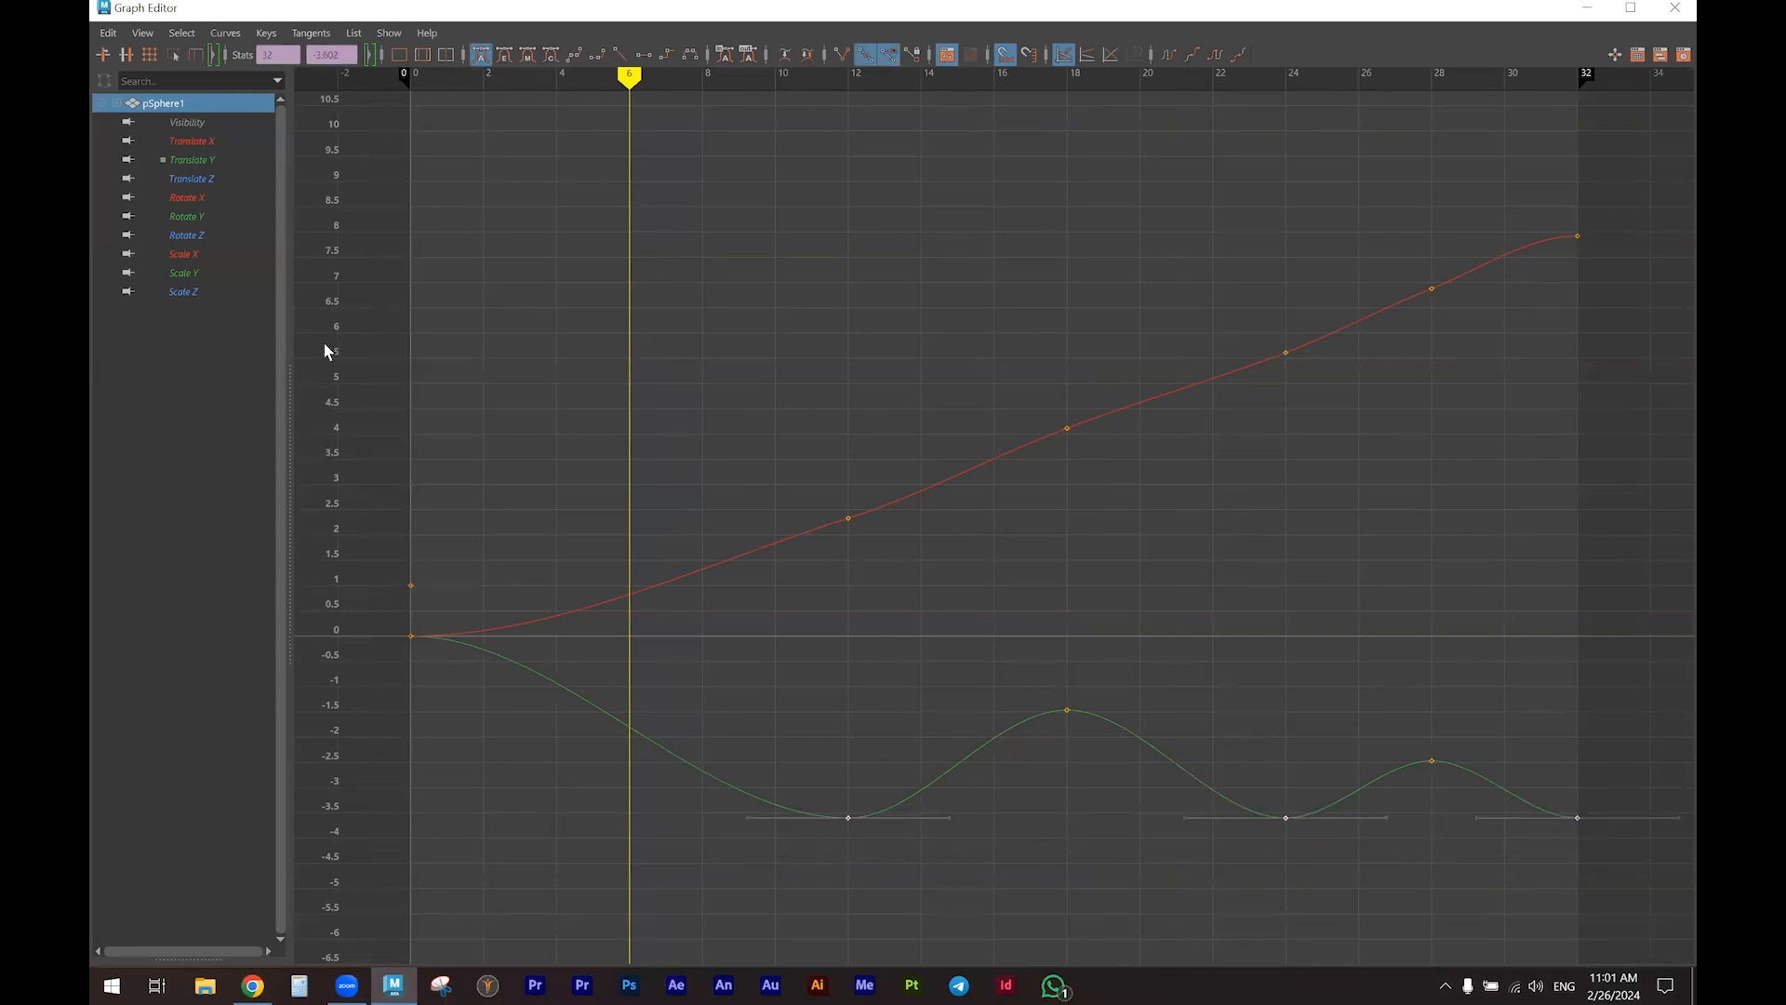
click(199, 160)
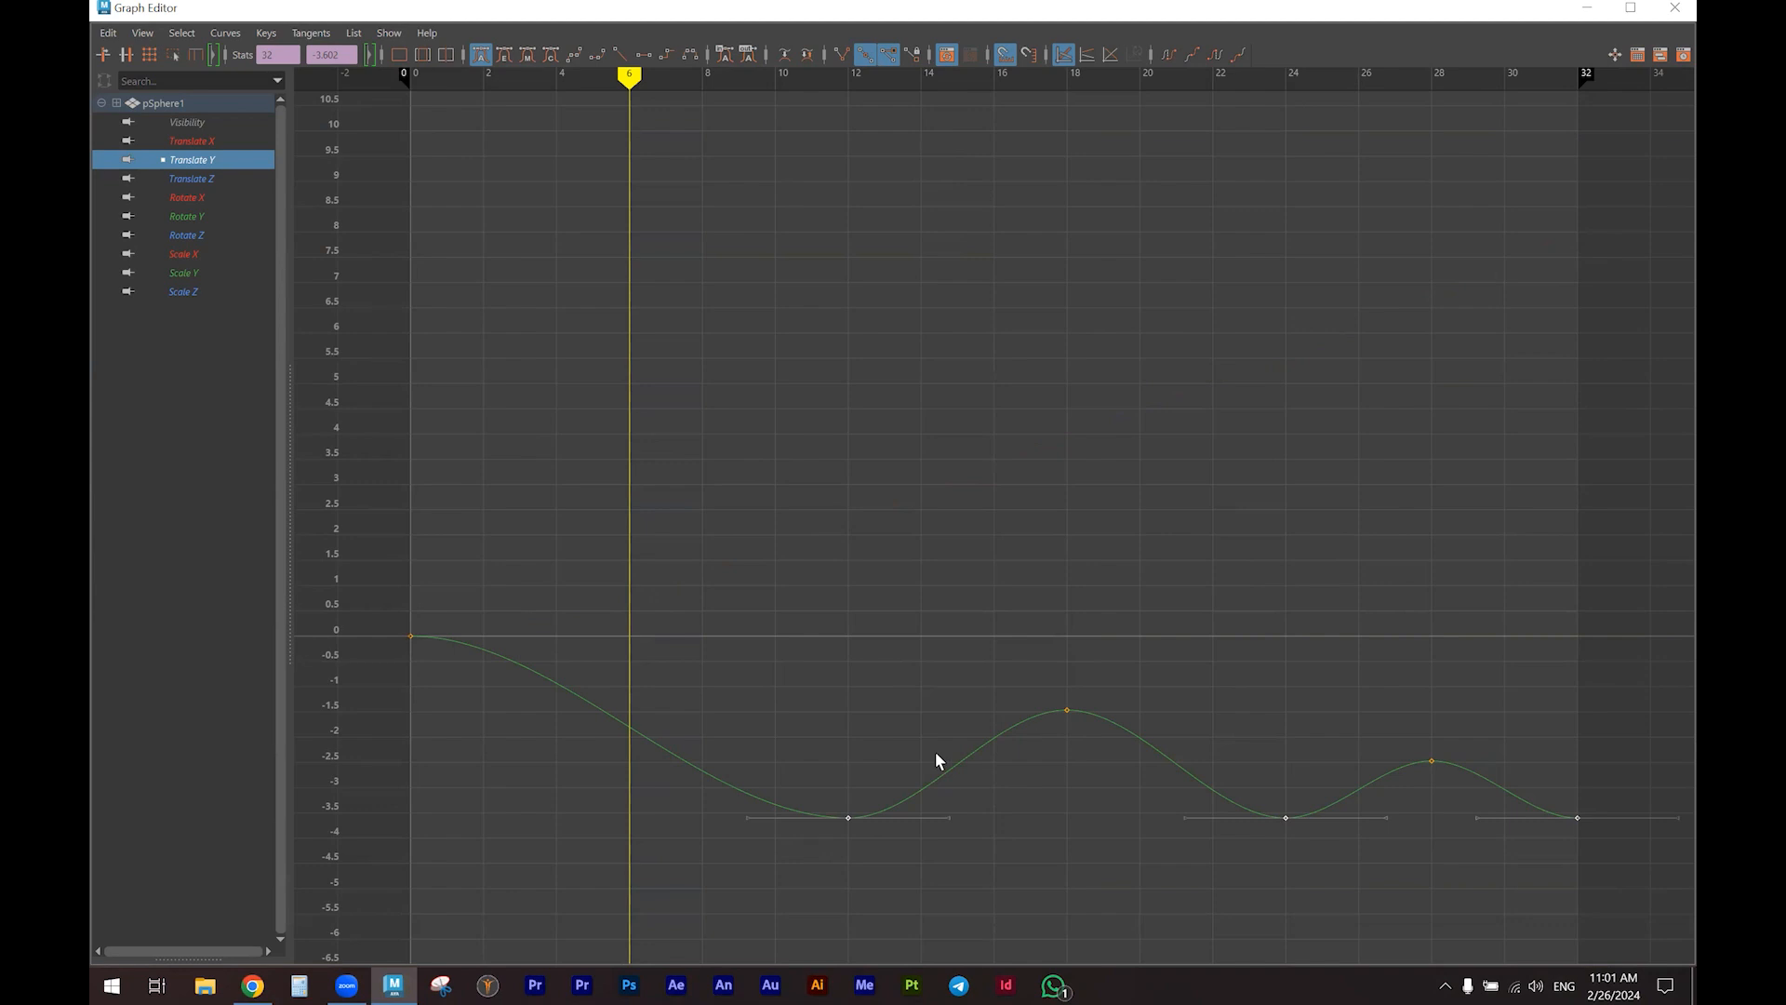
click(621, 55)
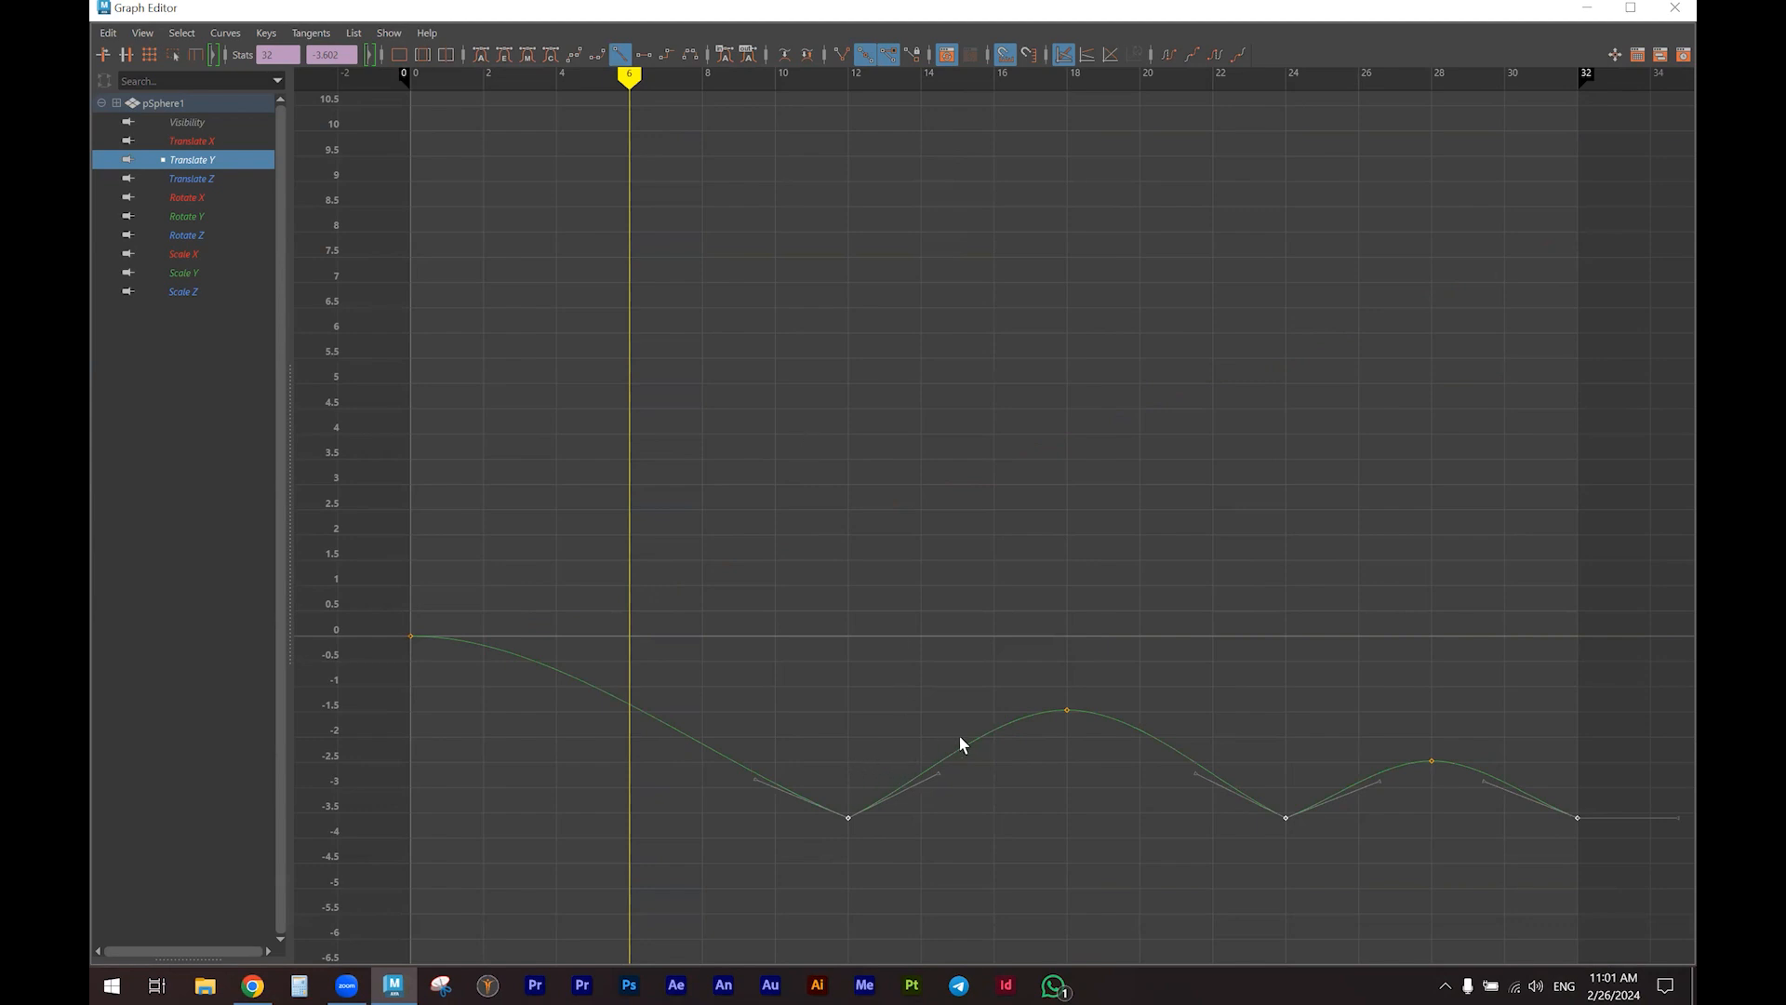
click(299, 34)
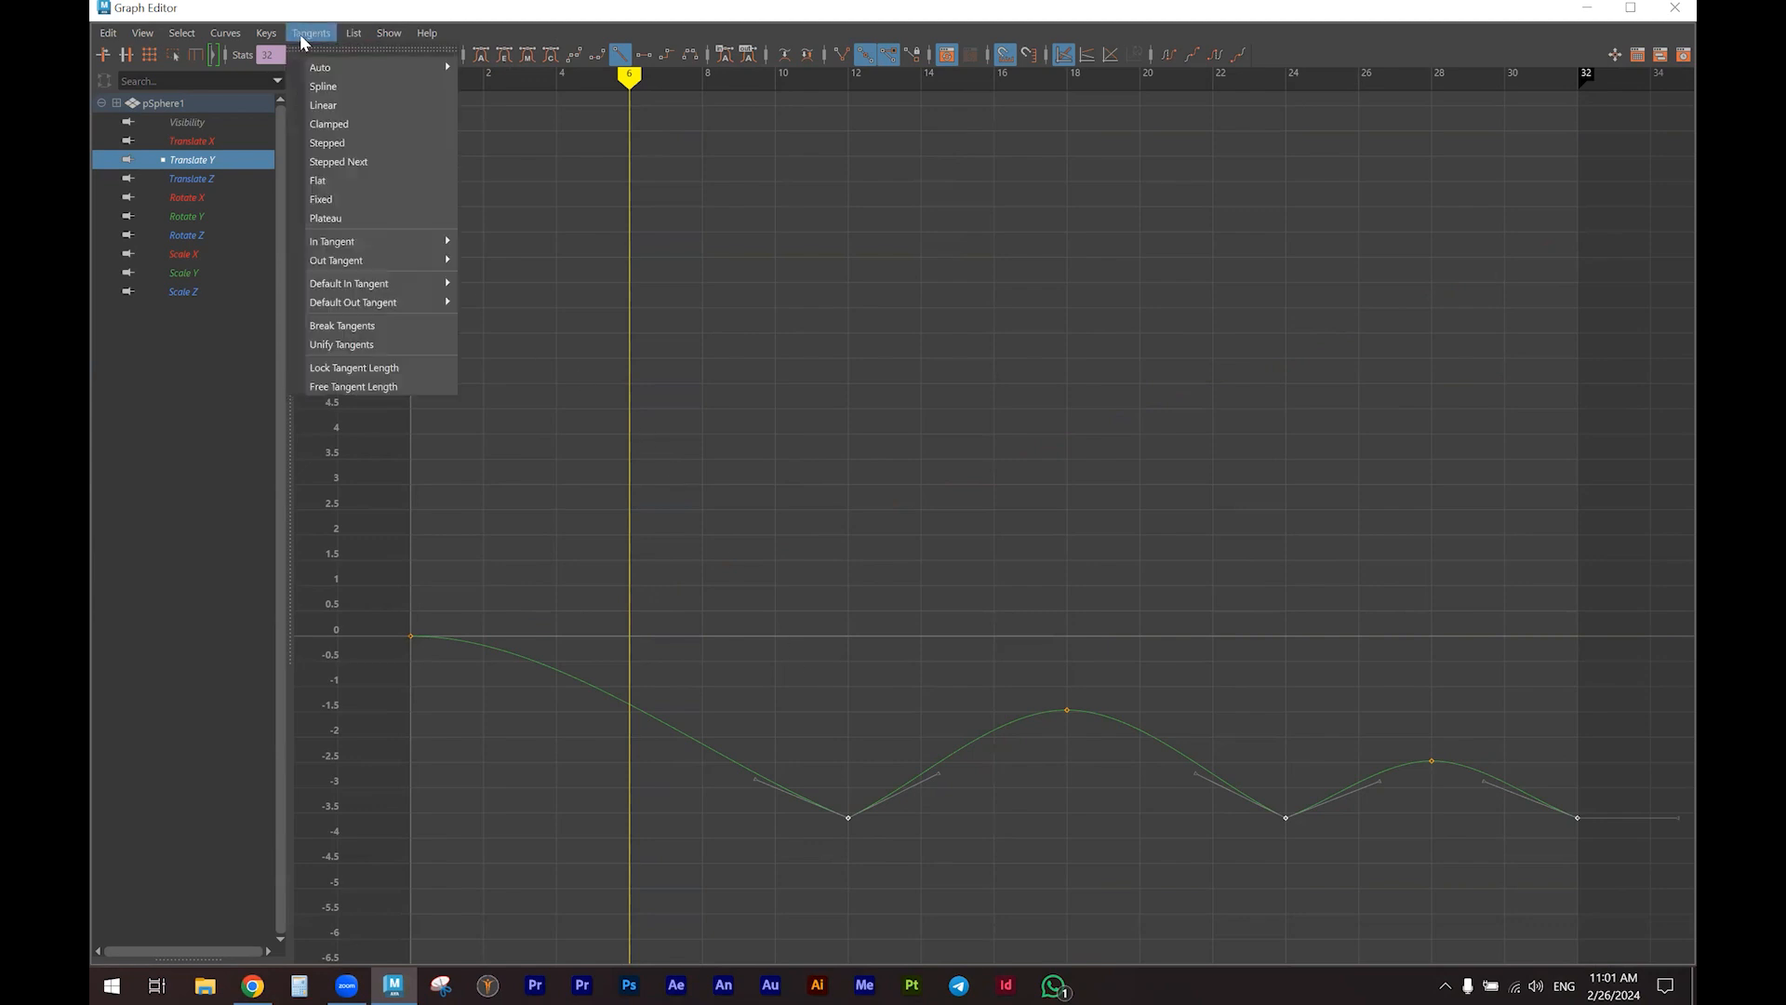
click(338, 318)
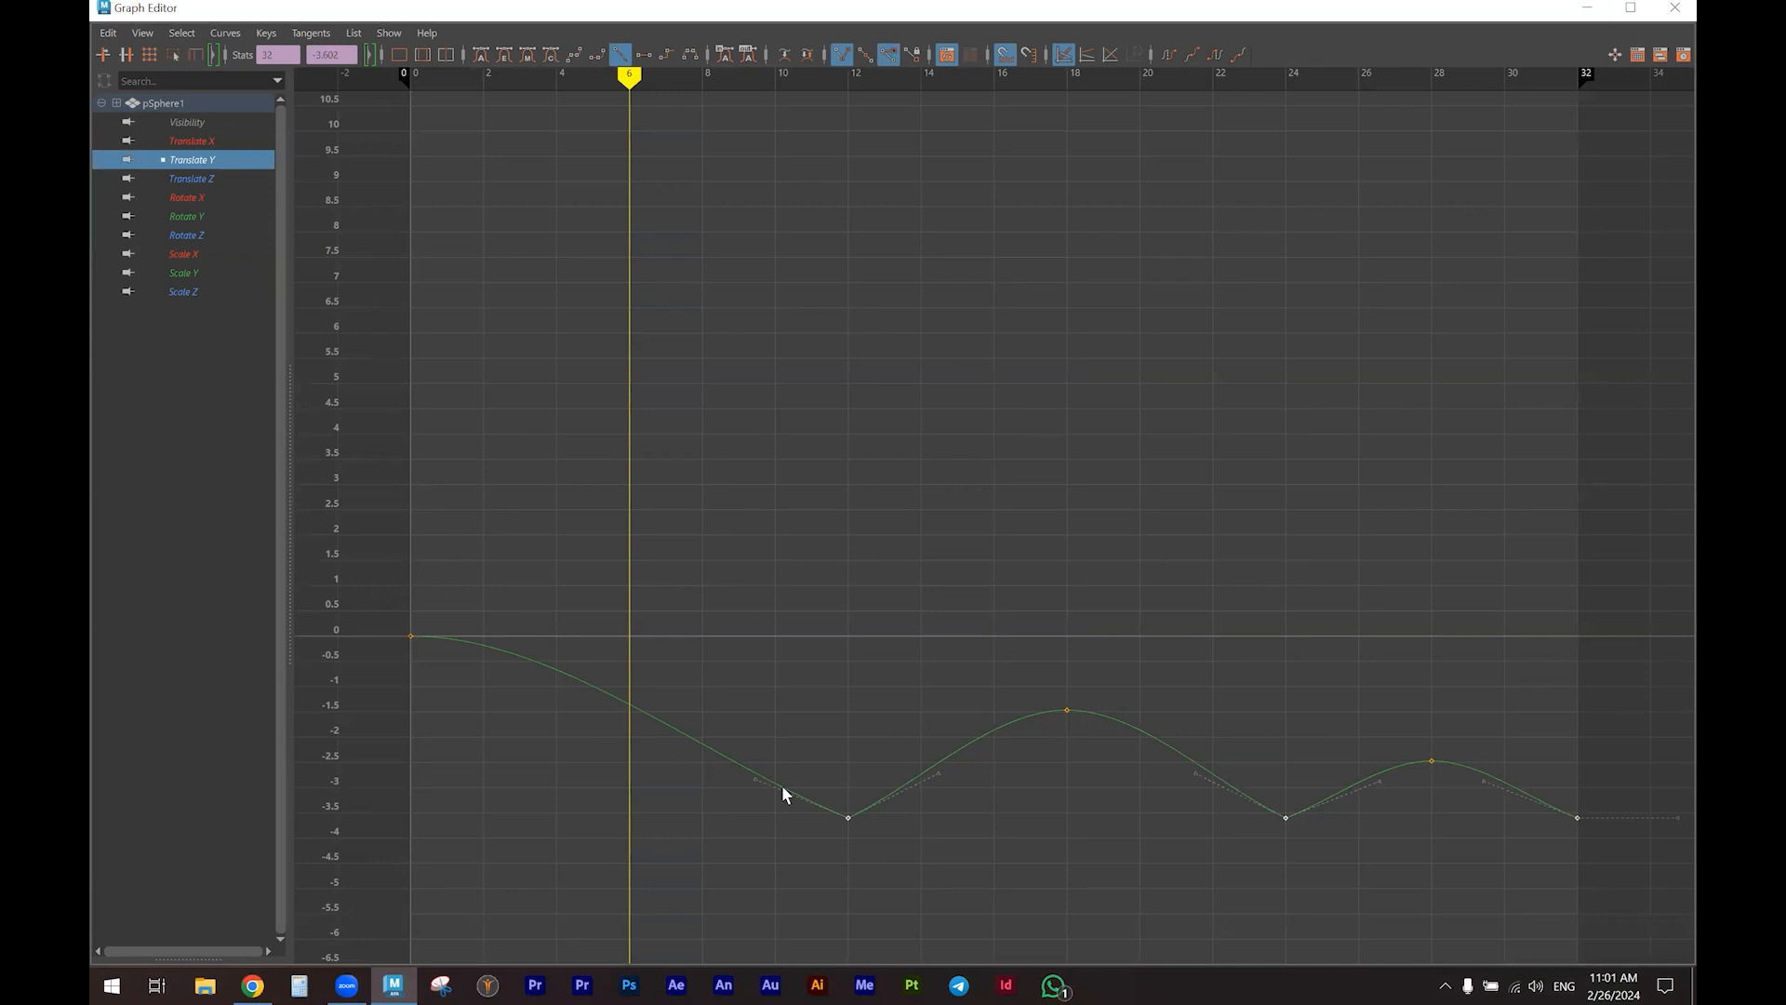
Steepen both tangent handles of the Translate Y key at frame 12 so the curve arcs sharply into and out of the contact
drag(756, 780, 794, 760)
drag(937, 770, 896, 750)
drag(1197, 780, 1235, 756)
key(ctrl+z)
click(1212, 803)
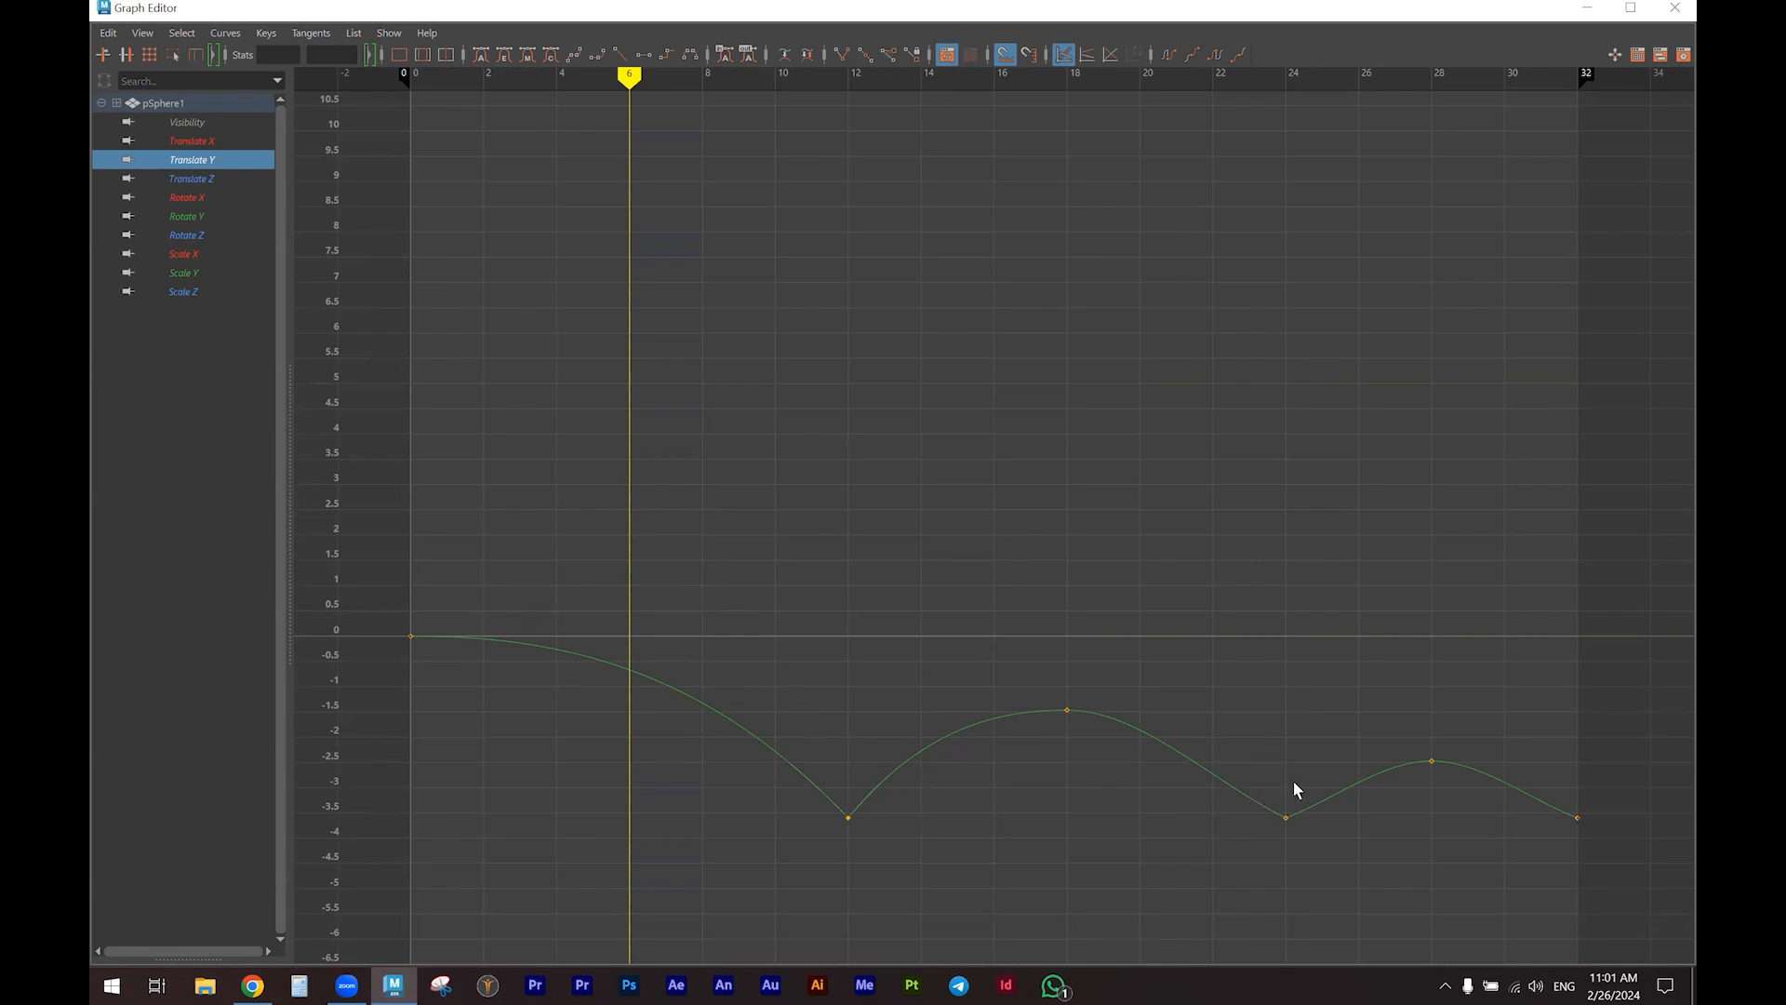
Steepen both tangent handles of the Translate Y key at frame 24 and the incoming handle of the key at frame 32
click(1285, 816)
drag(1195, 774, 1224, 752)
drag(1380, 784, 1359, 750)
drag(1581, 802, 1559, 822)
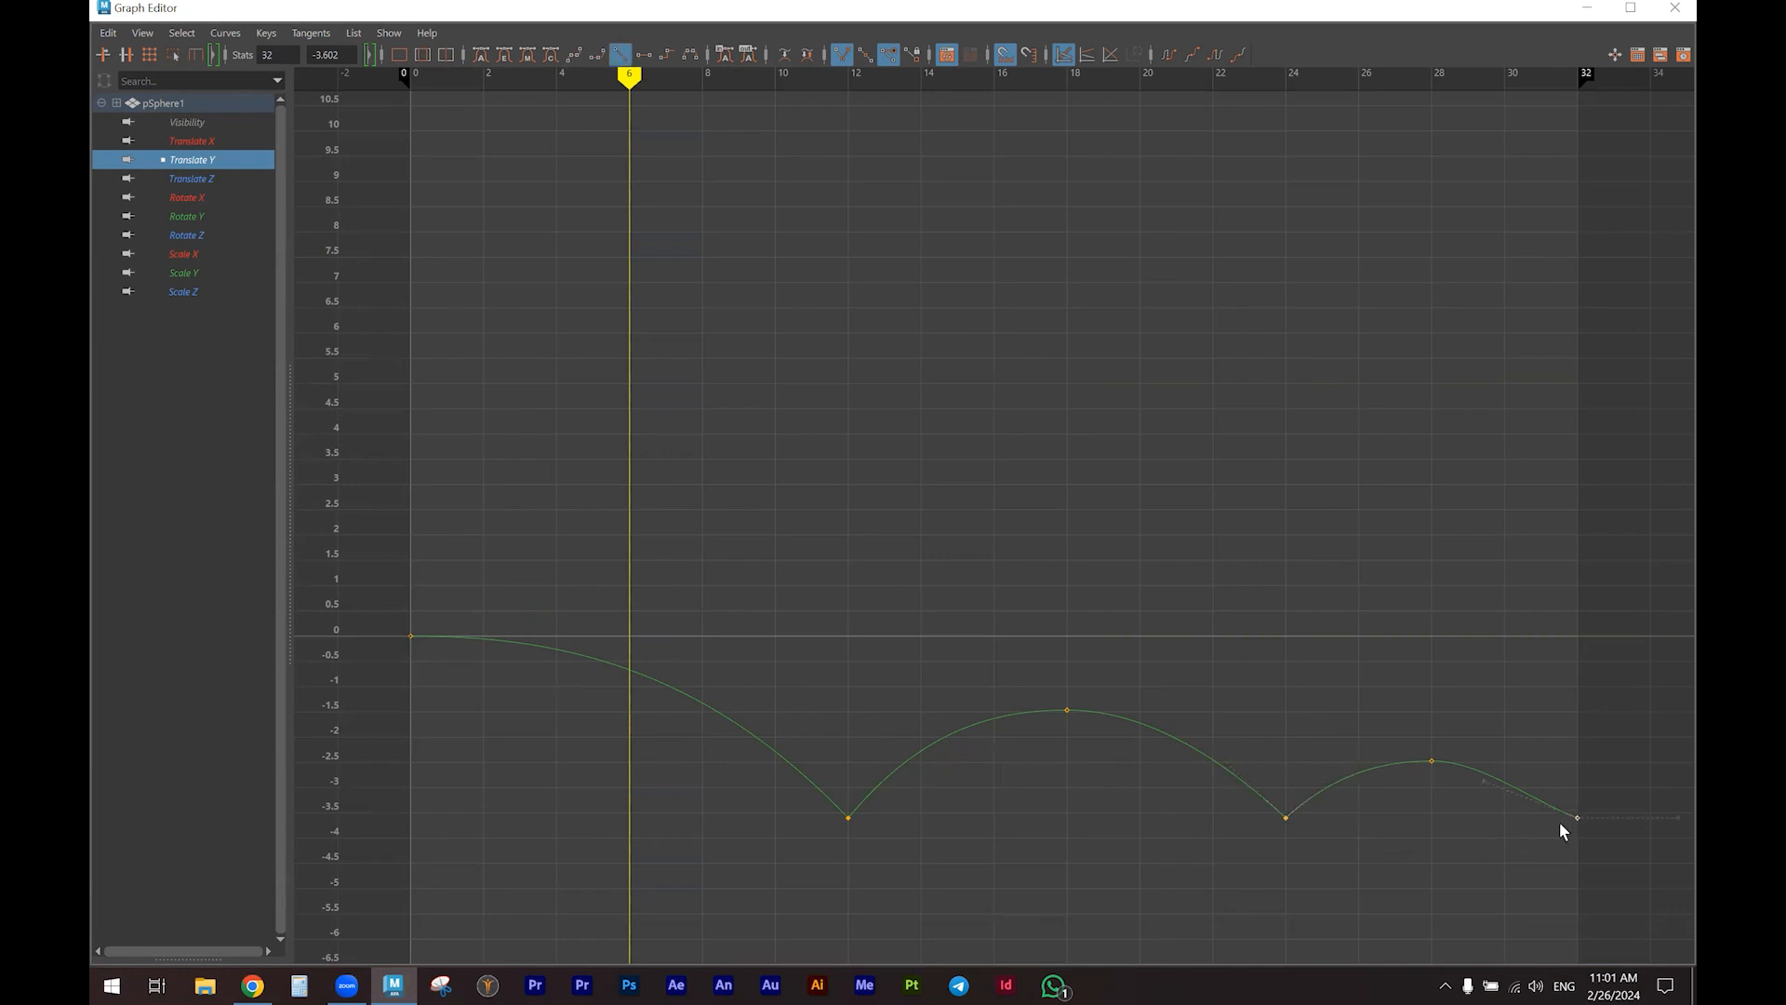
click(1480, 781)
drag(1482, 779, 1512, 751)
Play the bounce in the viewport and examine the sphere's ground contacts at frames 12 and 32
click(1593, 10)
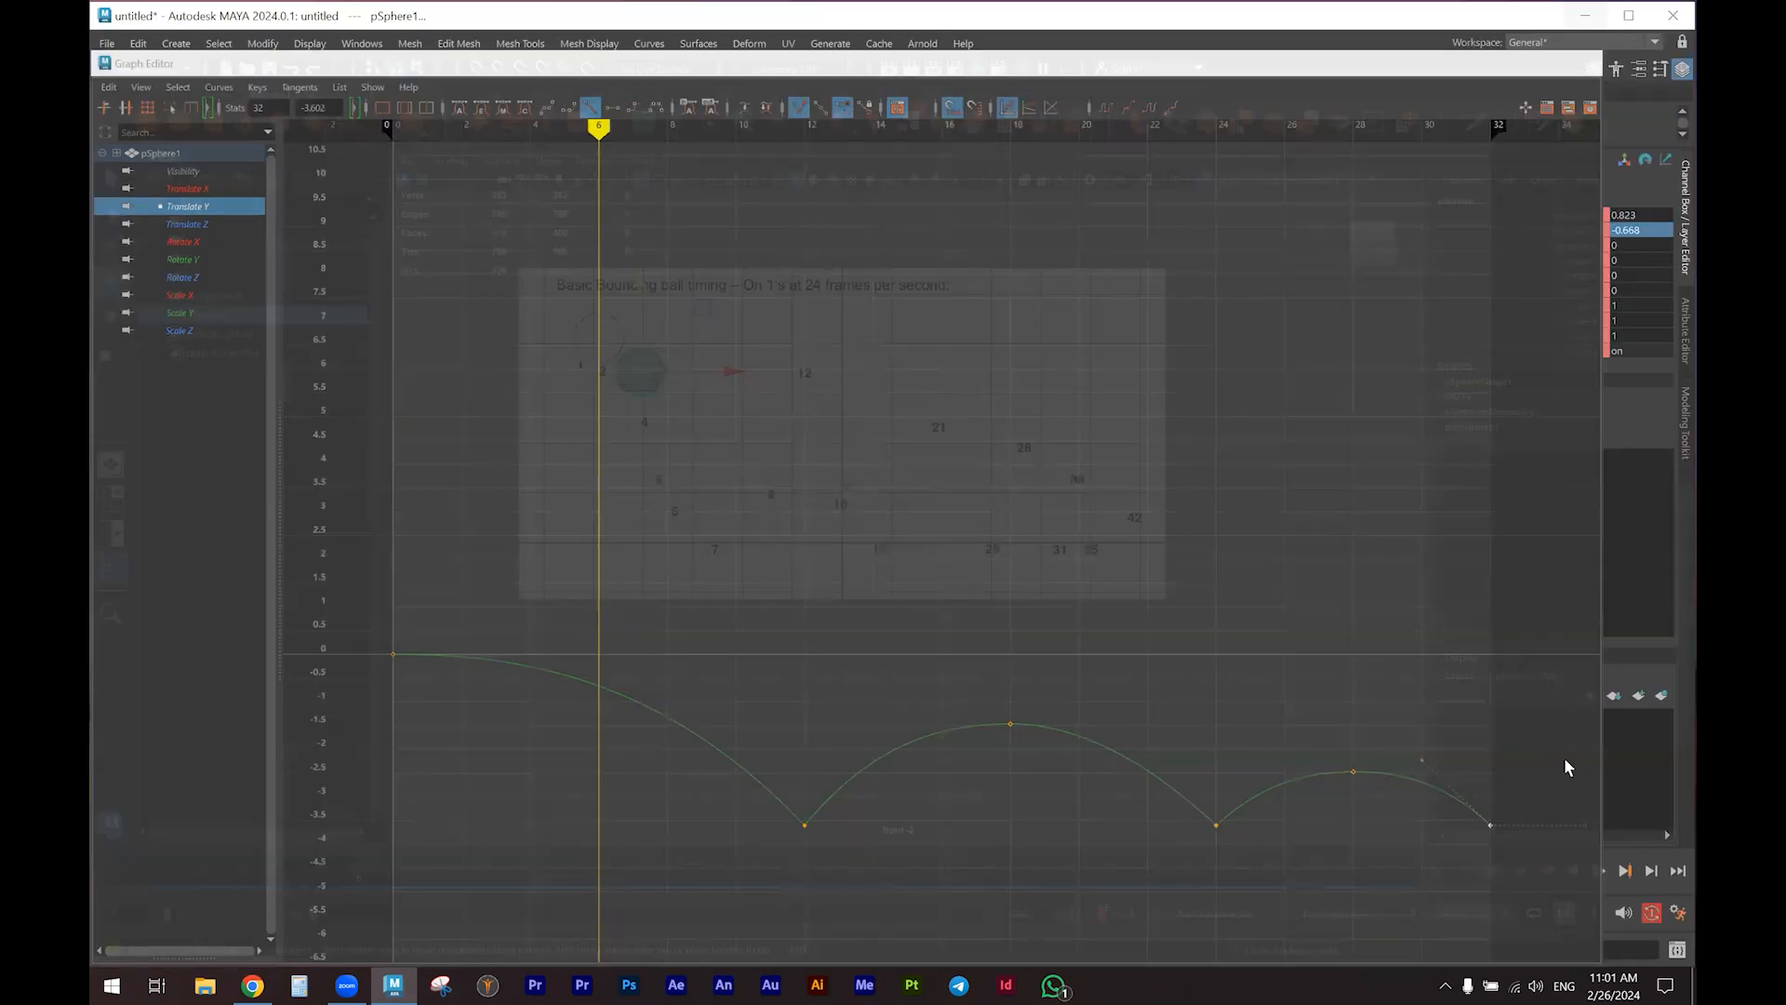
click(1599, 871)
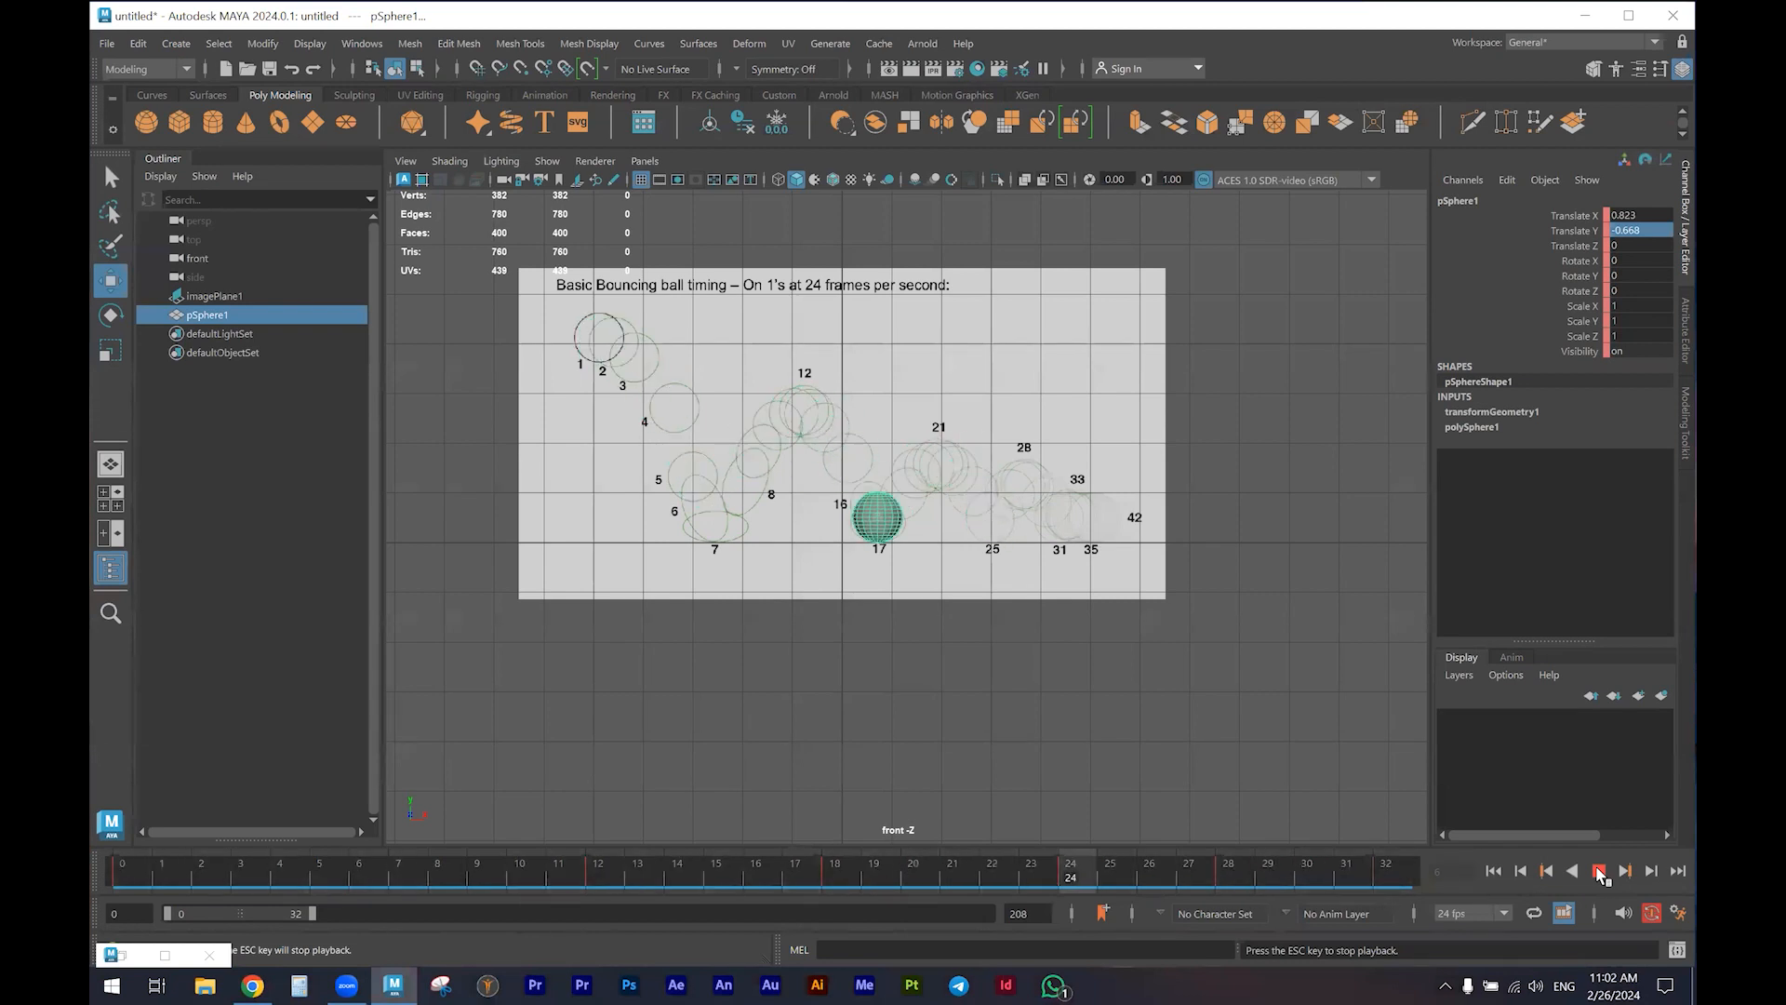
click(1599, 872)
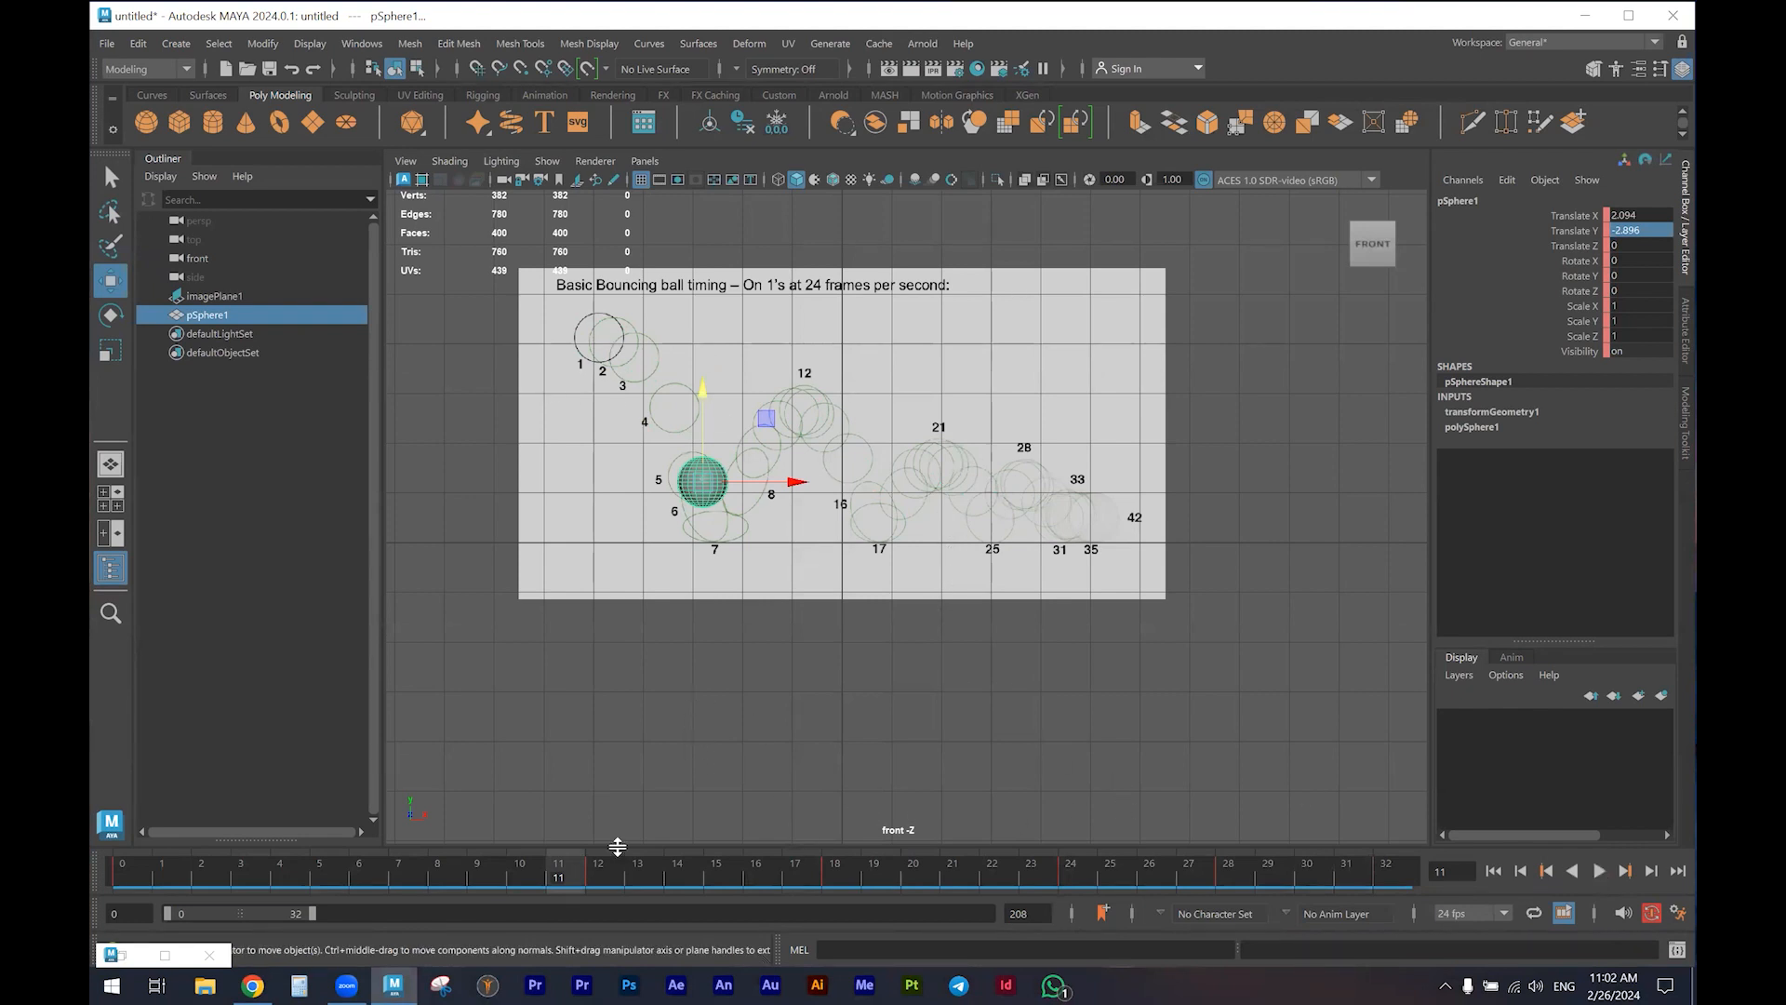
click(598, 869)
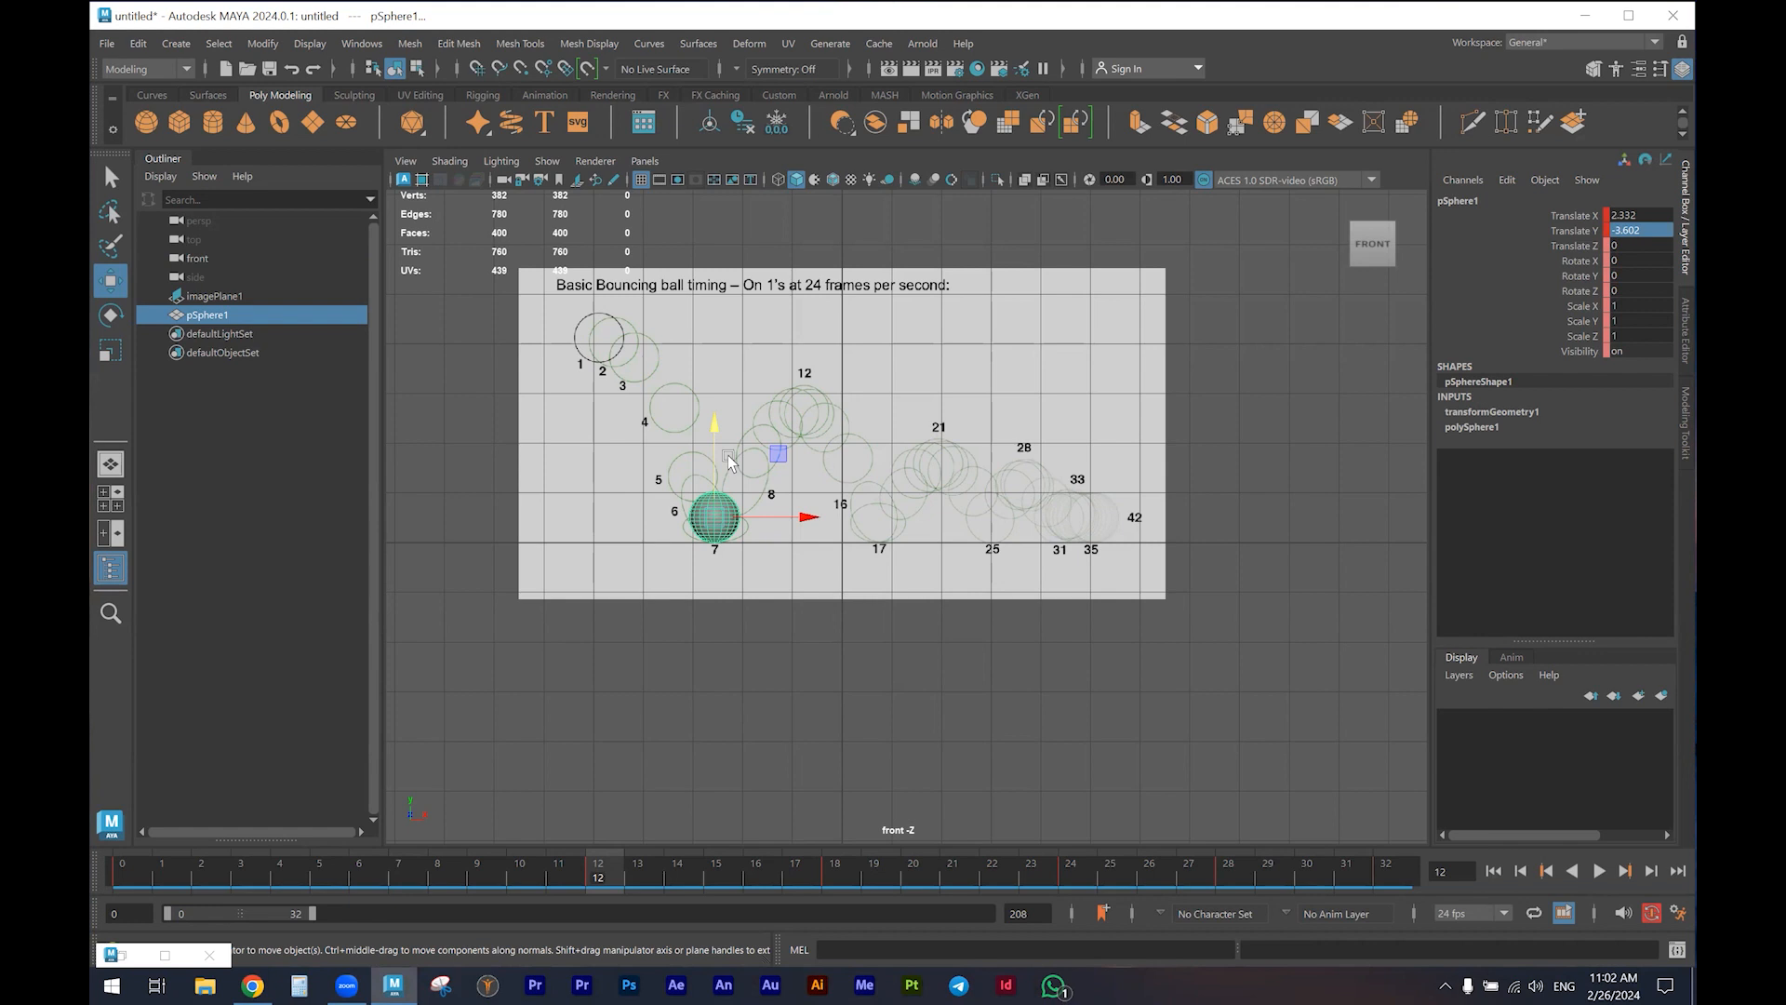
click(1600, 870)
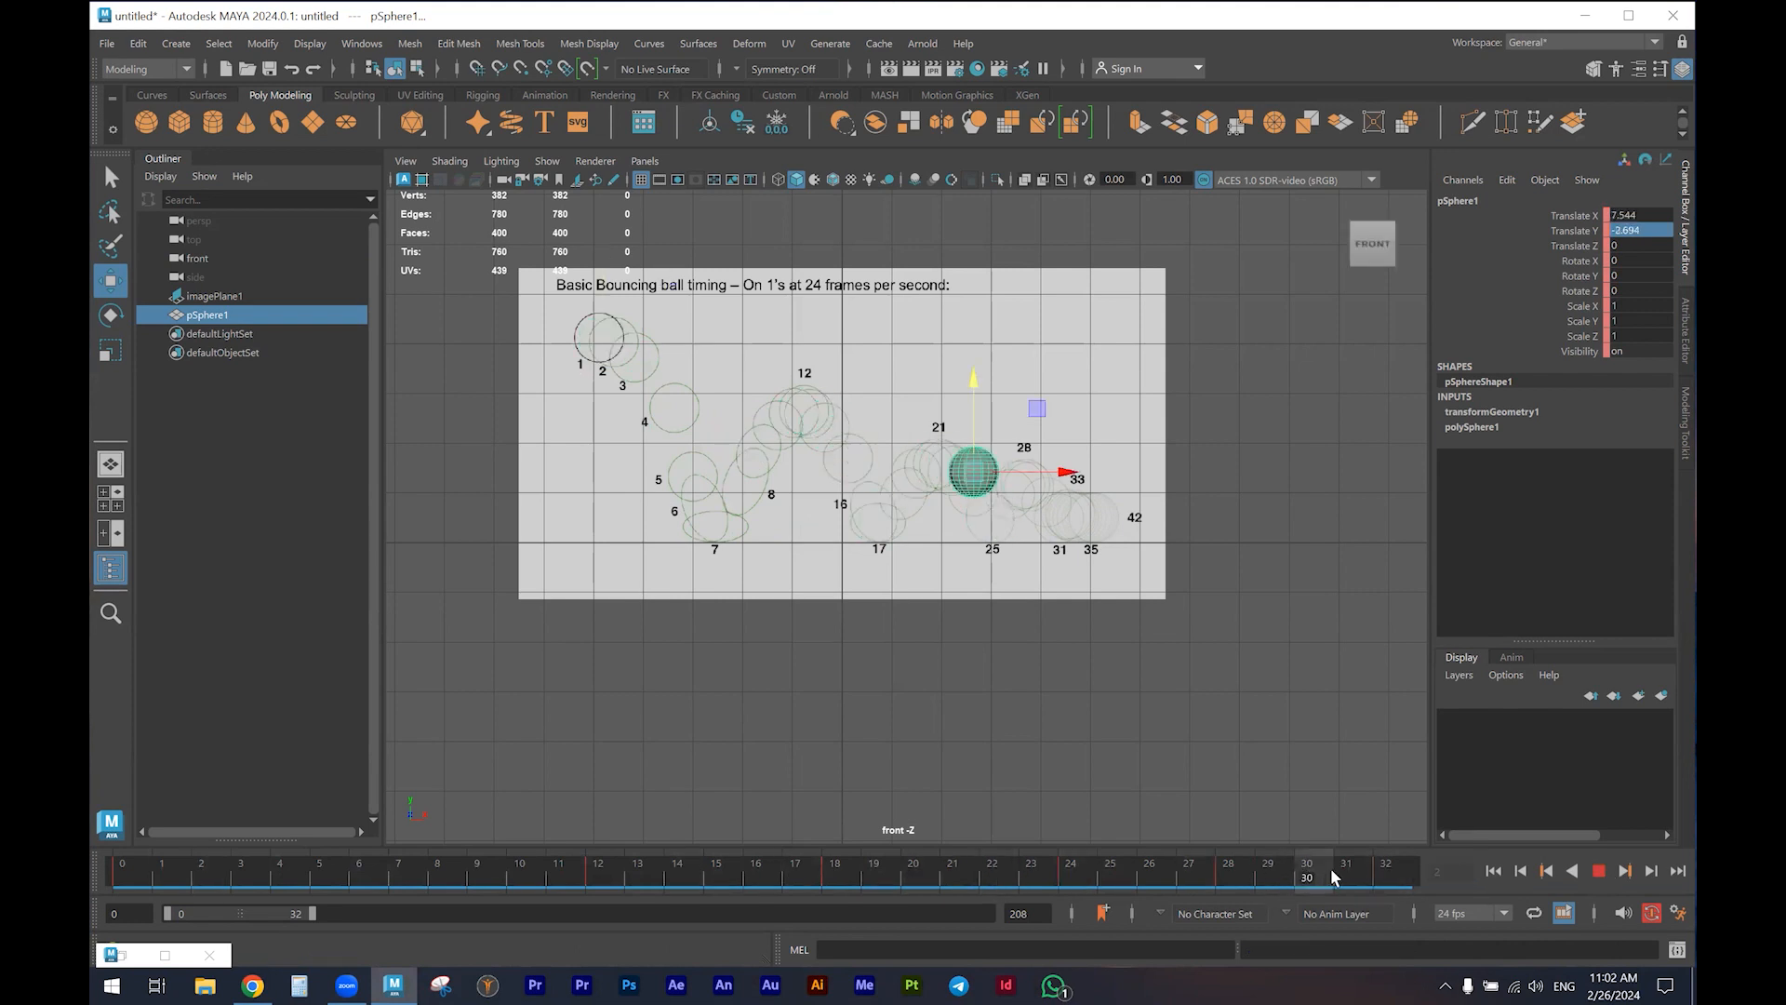
click(1386, 873)
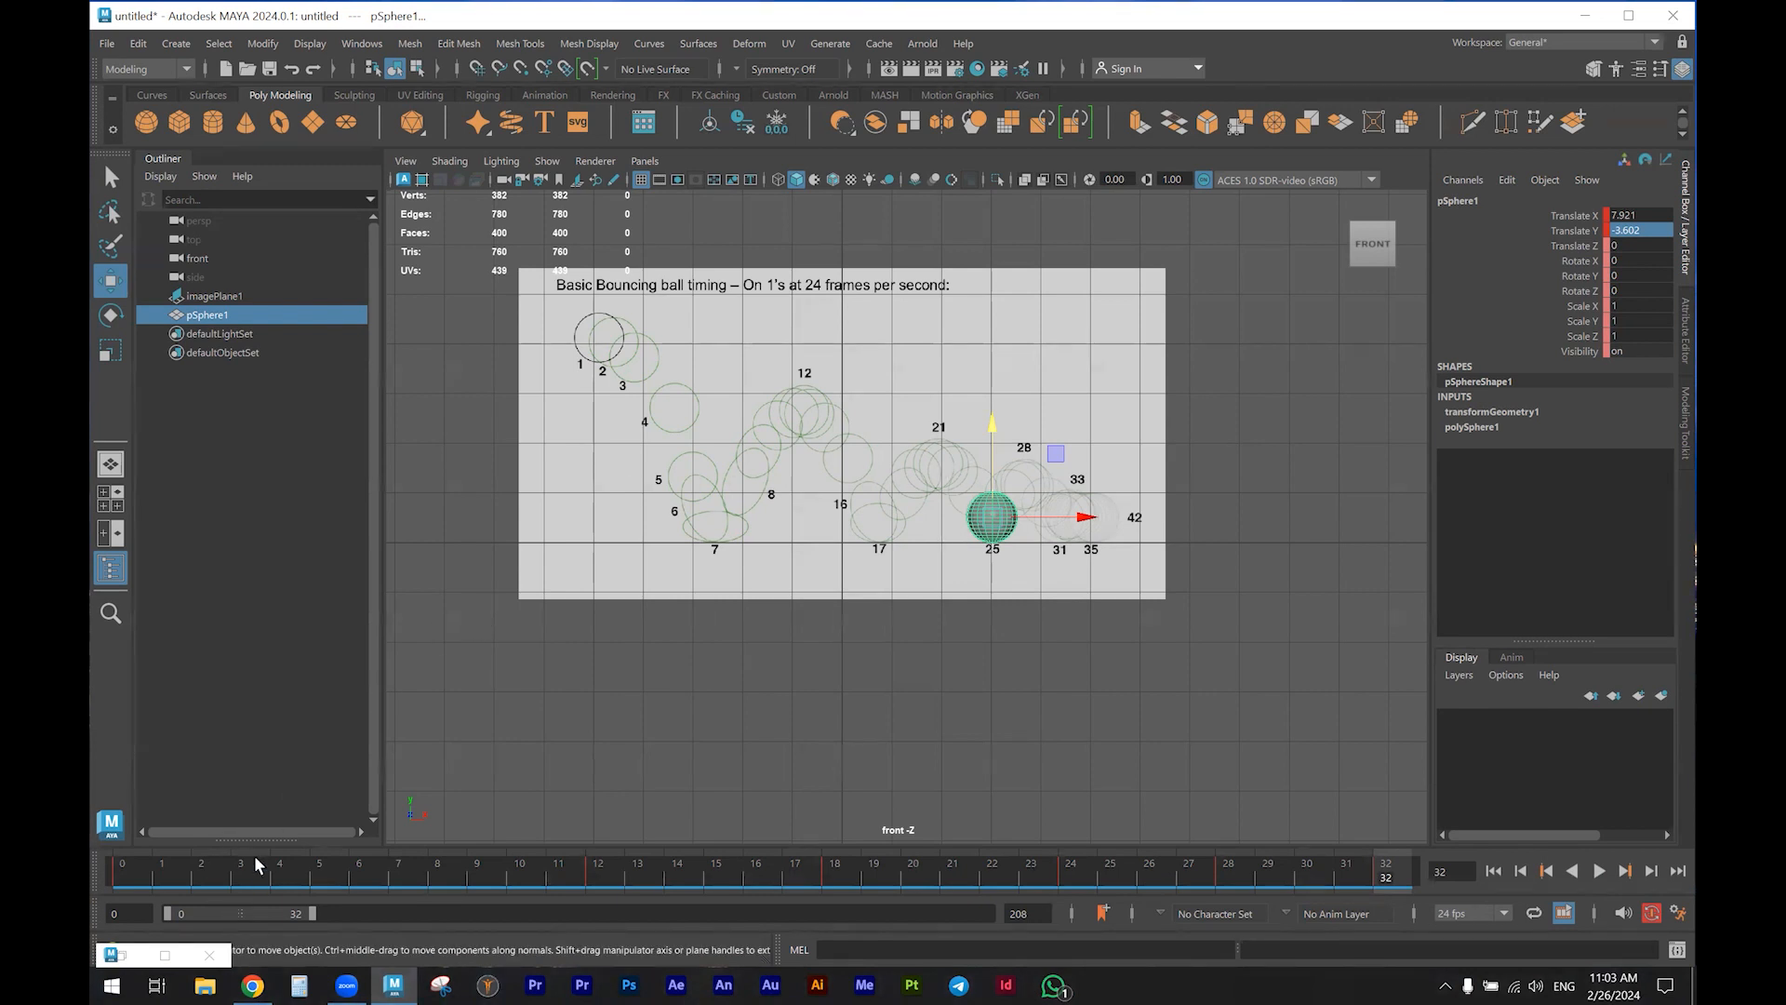
Scrub the first frames and step key by key from frame 0 to compare the sphere's positions with the timing image
click(199, 872)
drag(292, 884, 376, 864)
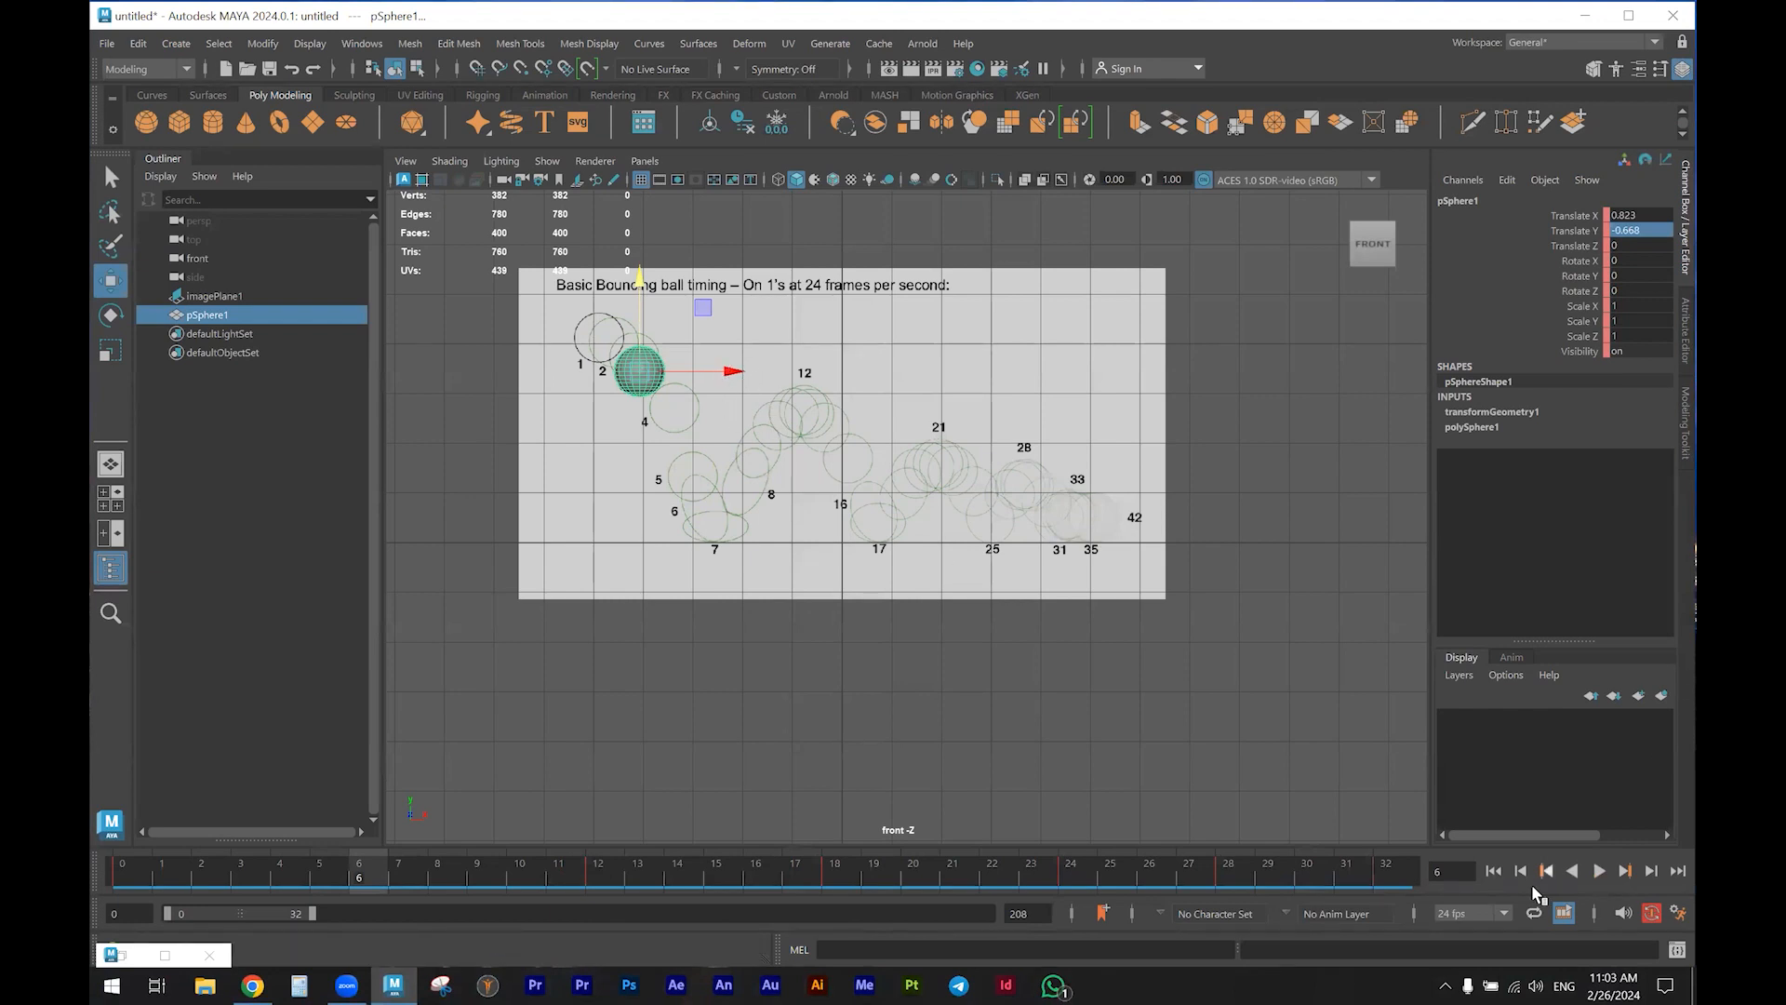
click(1495, 873)
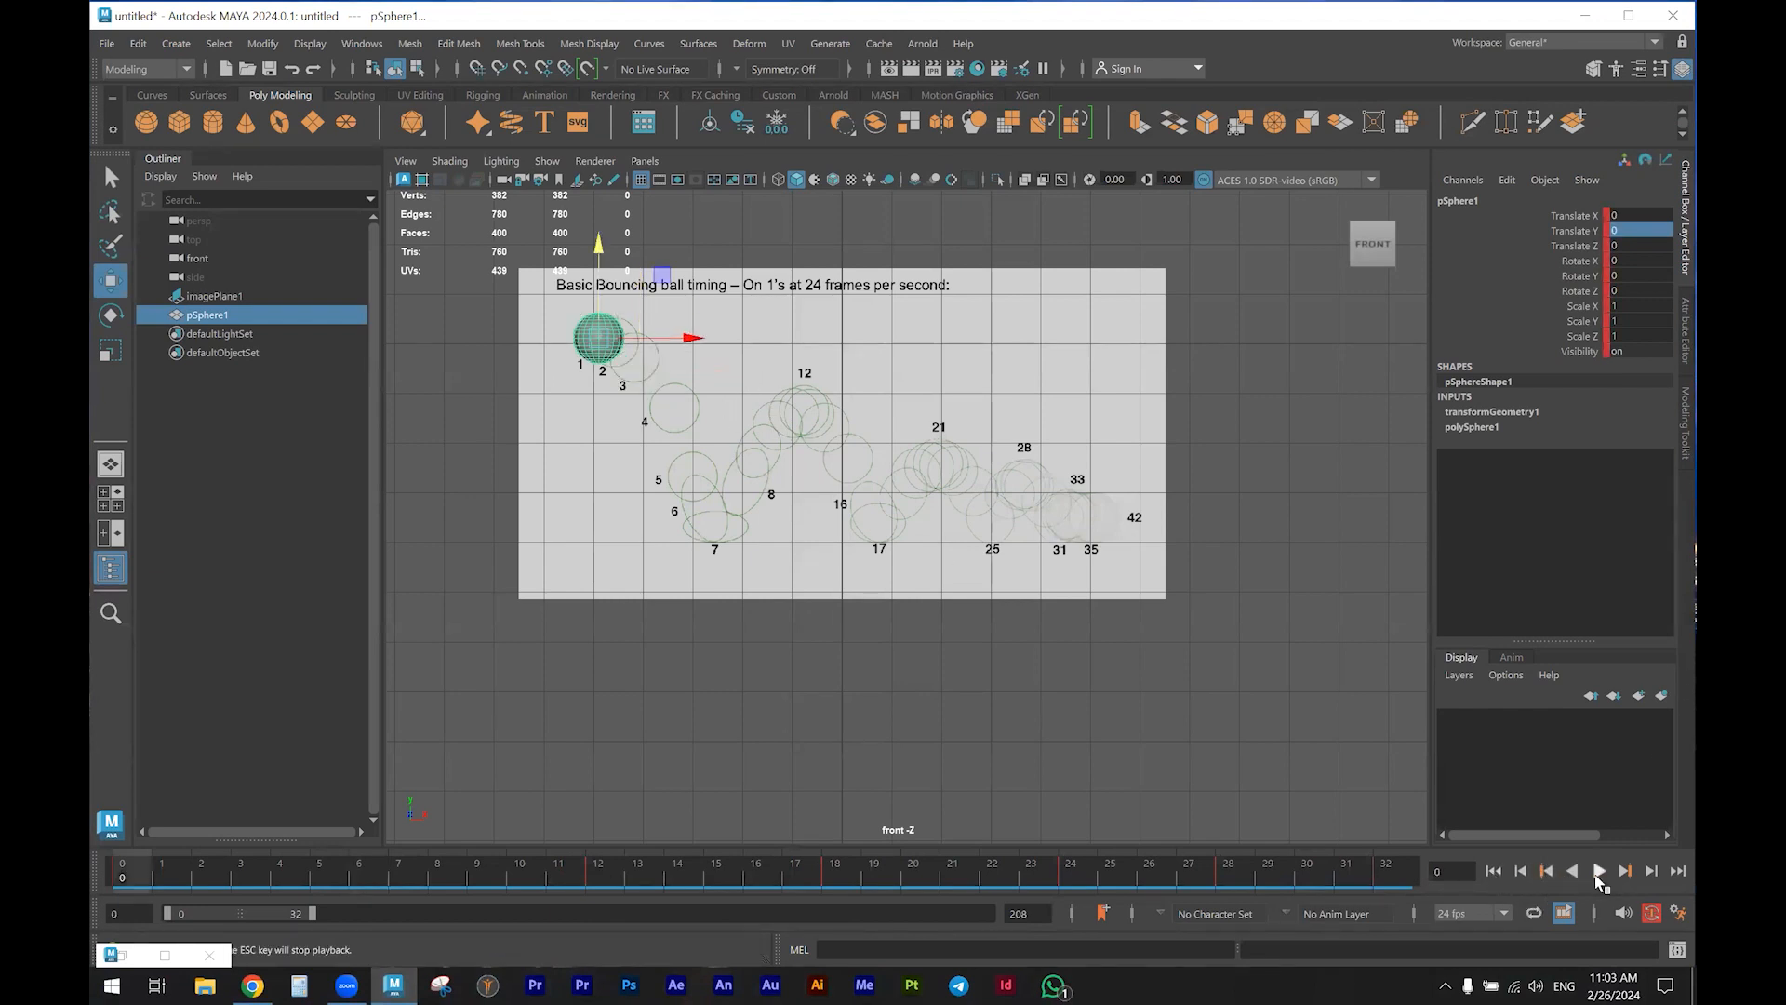
click(1625, 872)
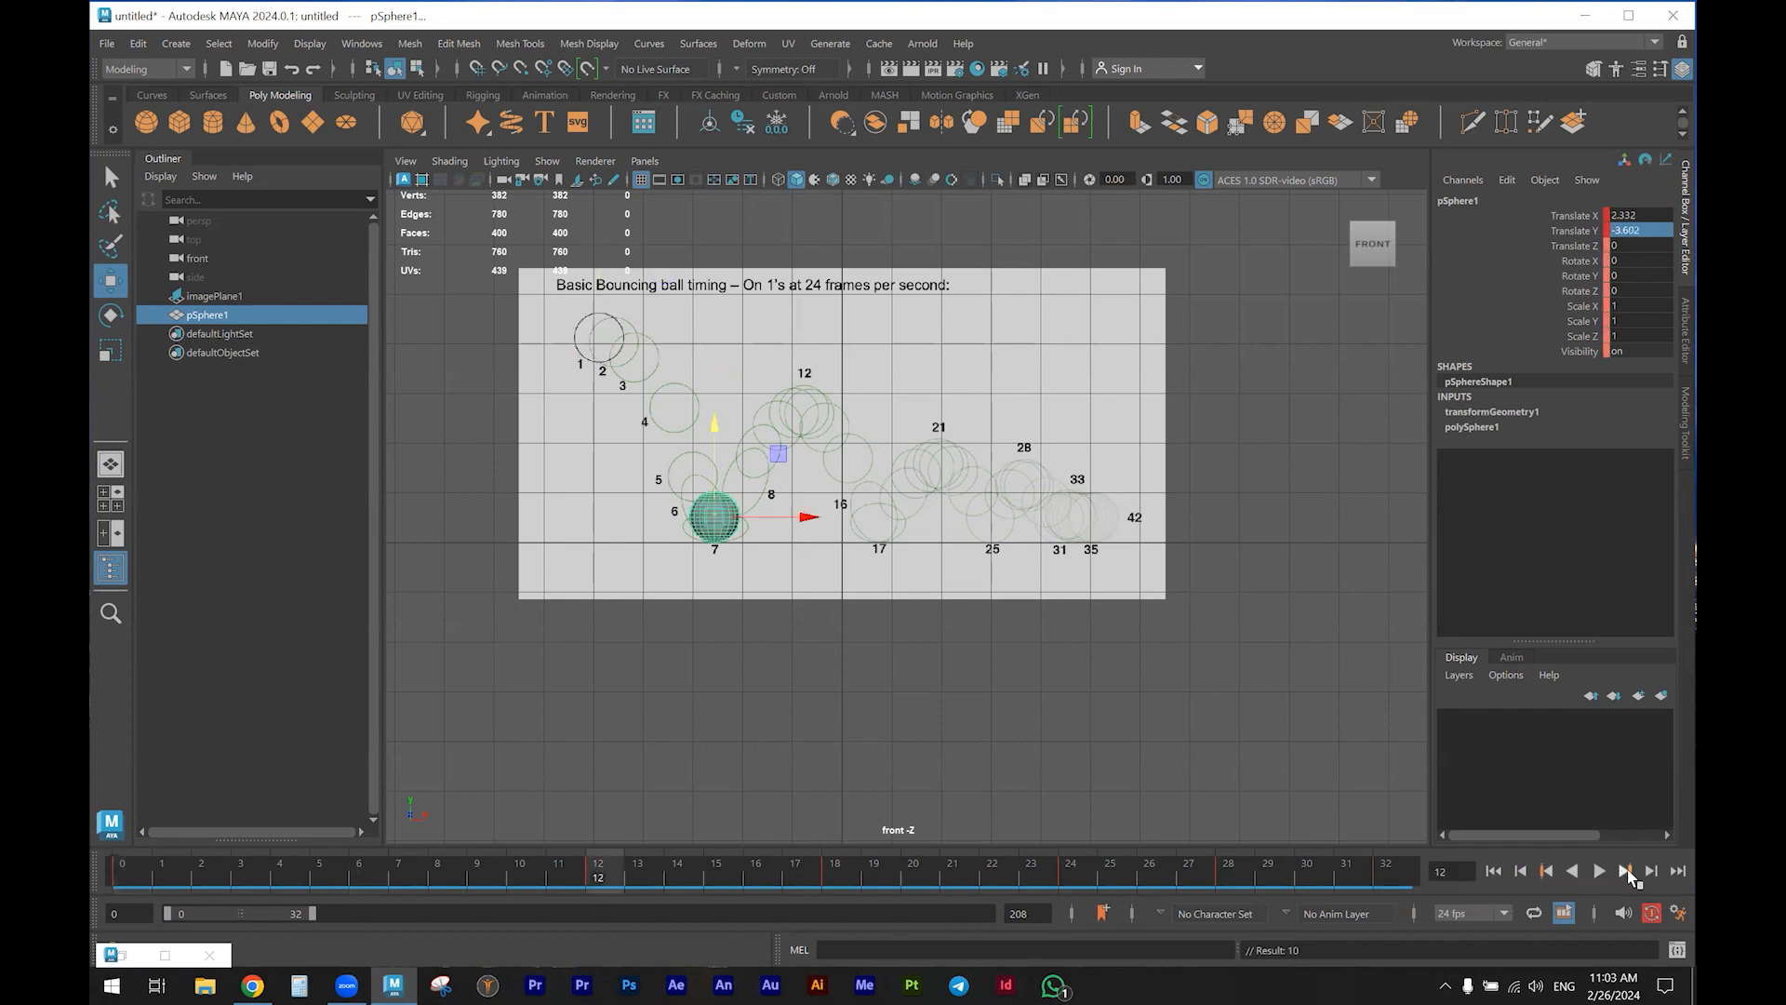
click(1625, 872)
click(1625, 872)
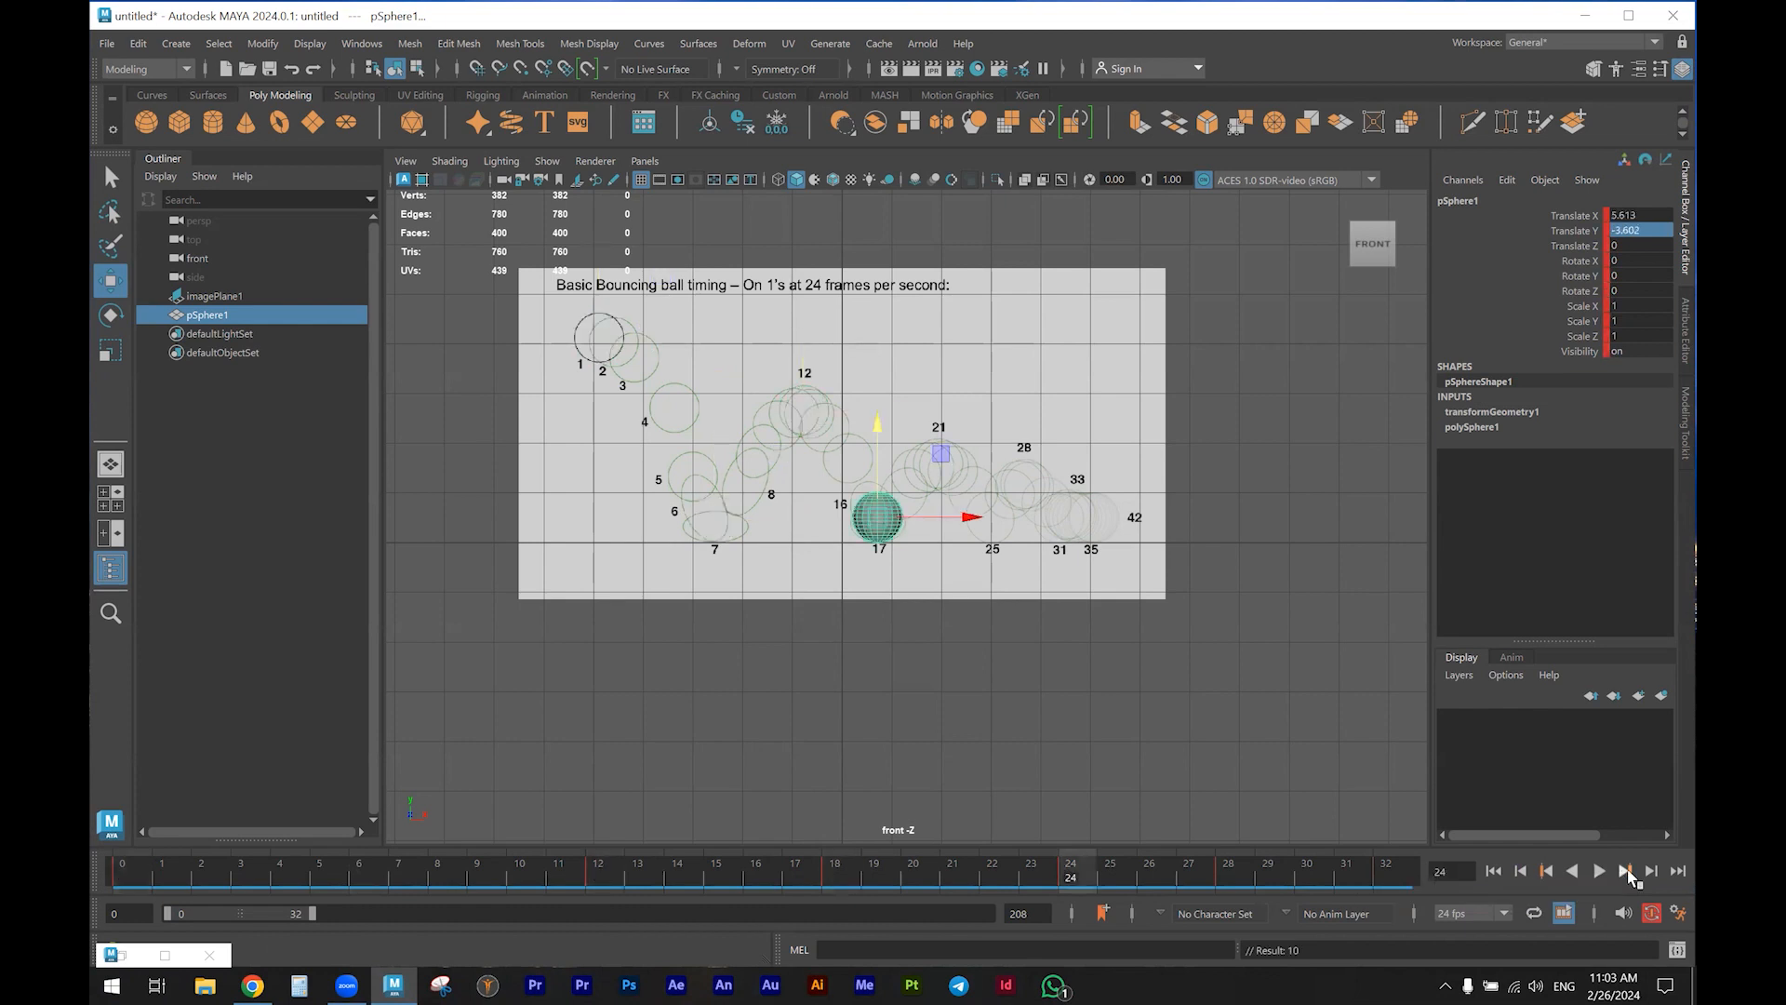
click(1625, 872)
click(1626, 872)
Key the sphere at frame 9 with its Translate X moved to 1.898, and play the animation
drag(331, 879, 476, 873)
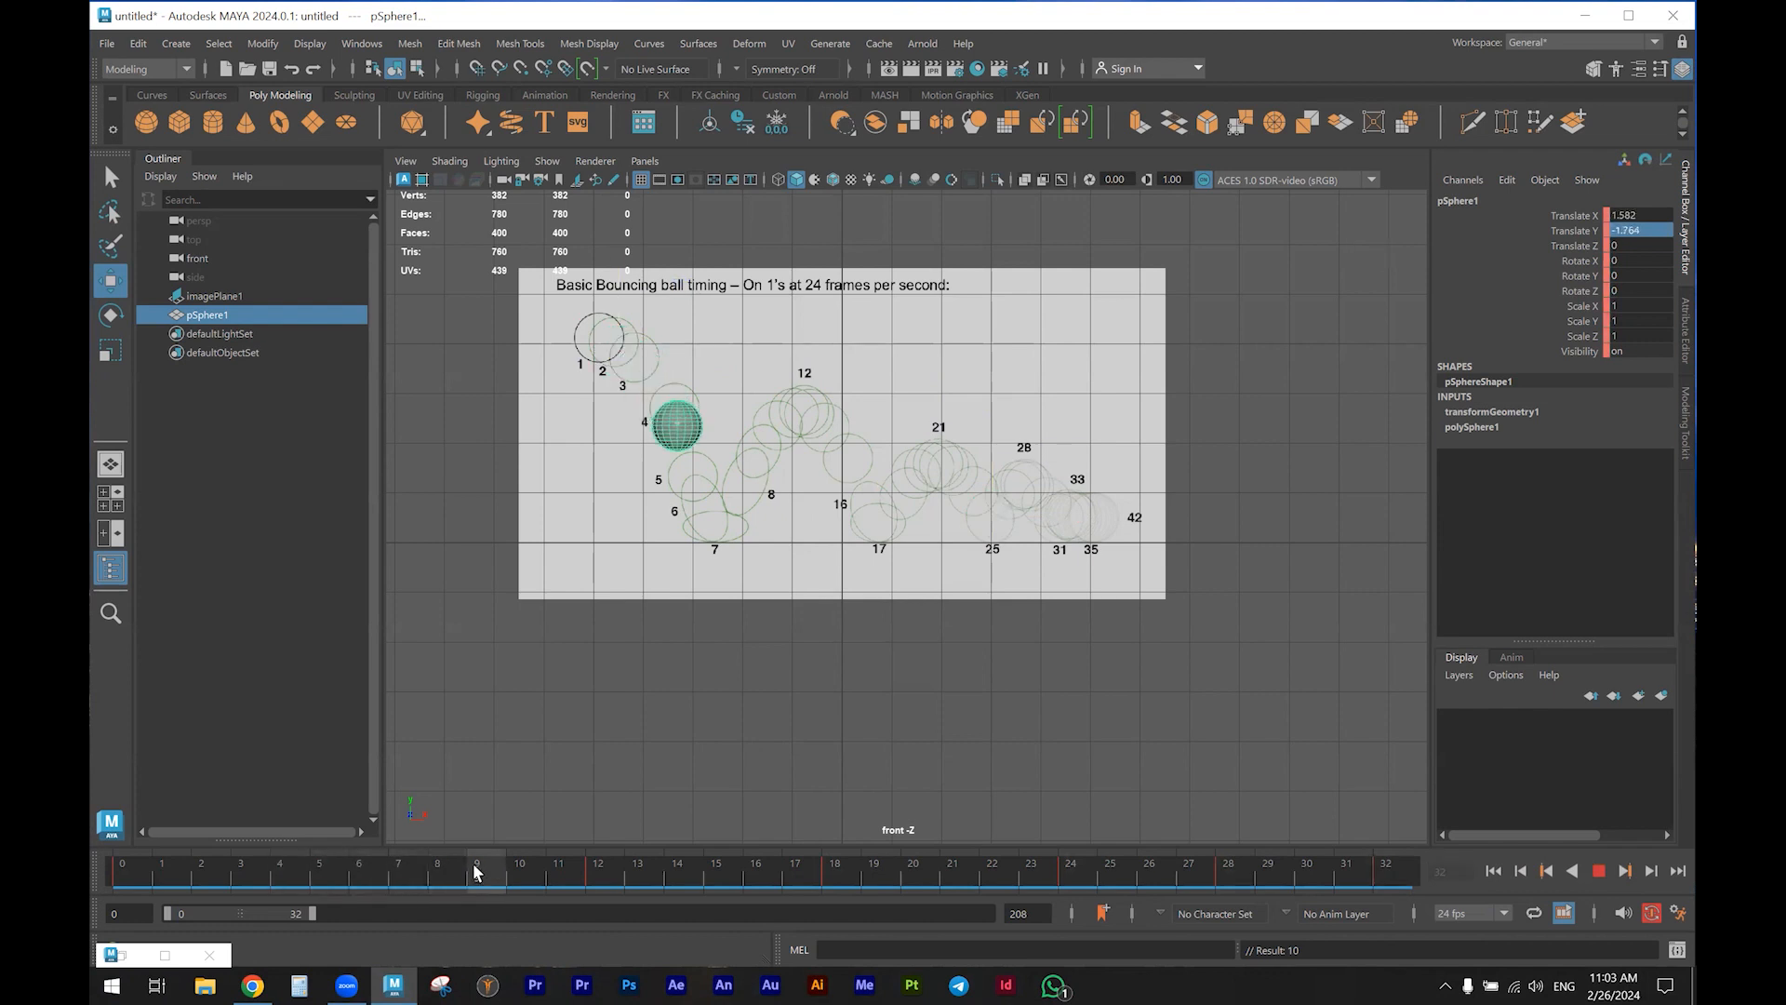
drag(778, 427, 794, 427)
key(alt+v)
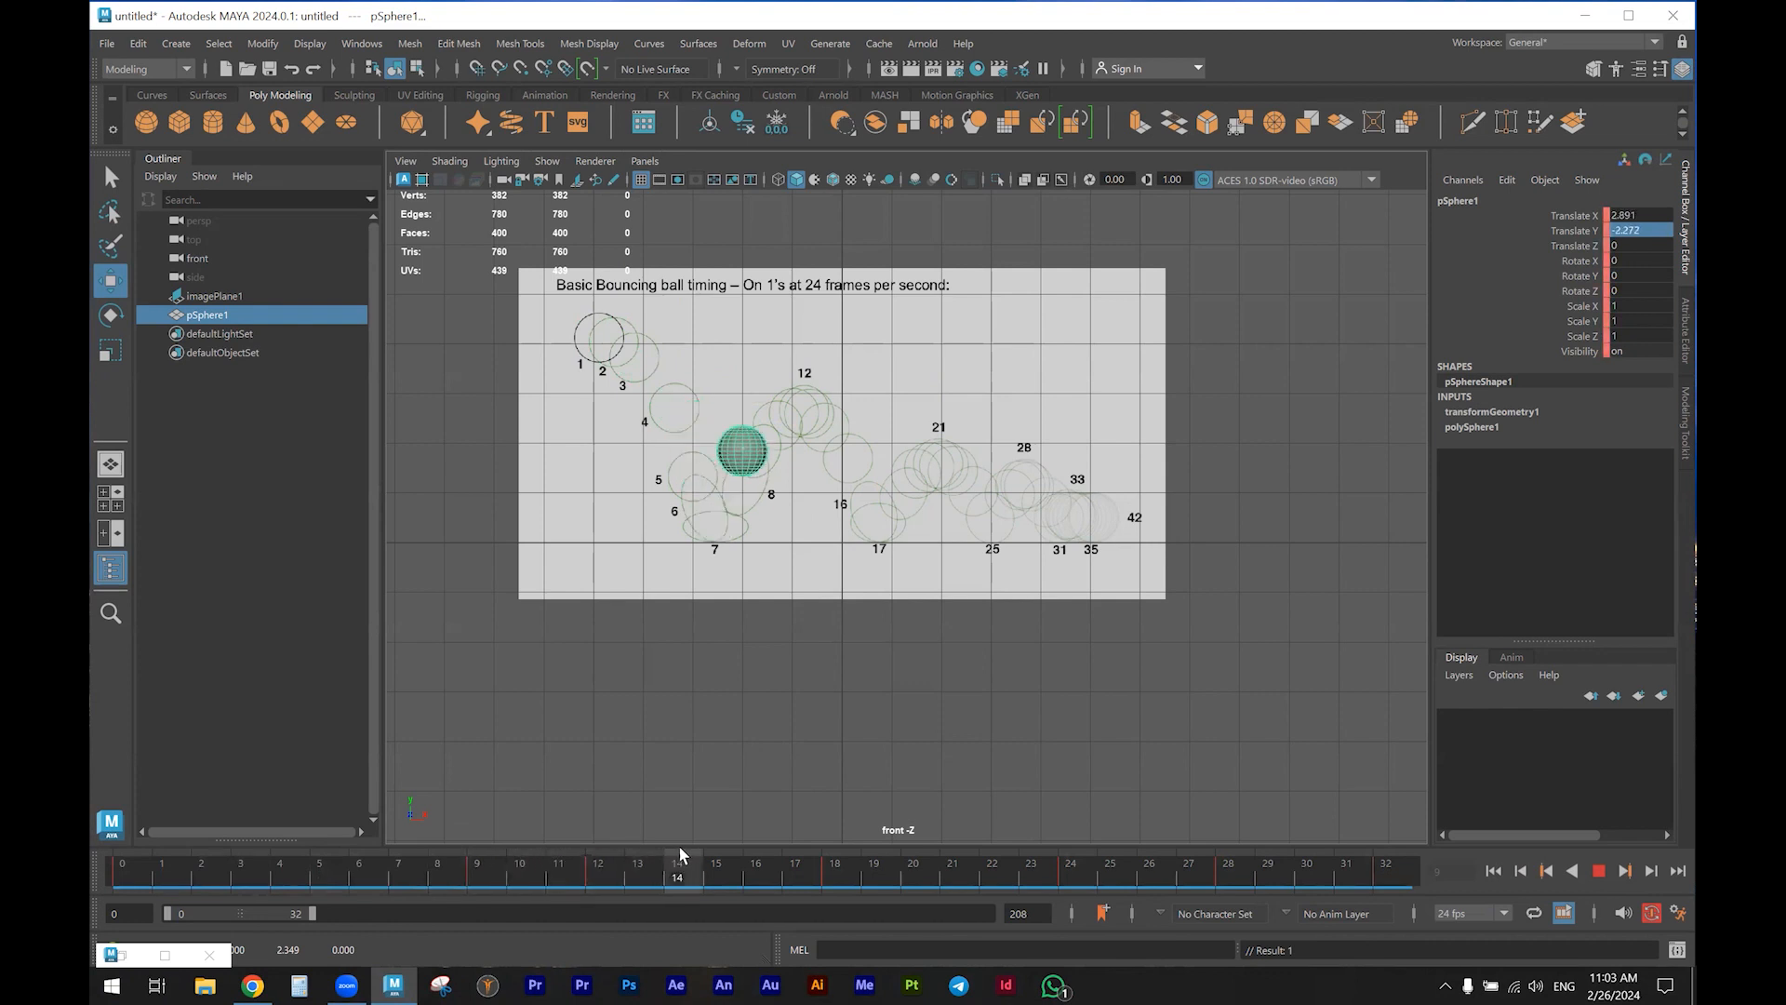
Tilt the incoming tangent of the Translate X key at frame 32 down in line with the curve, checking the motion near frame 31
drag(690, 845, 1369, 841)
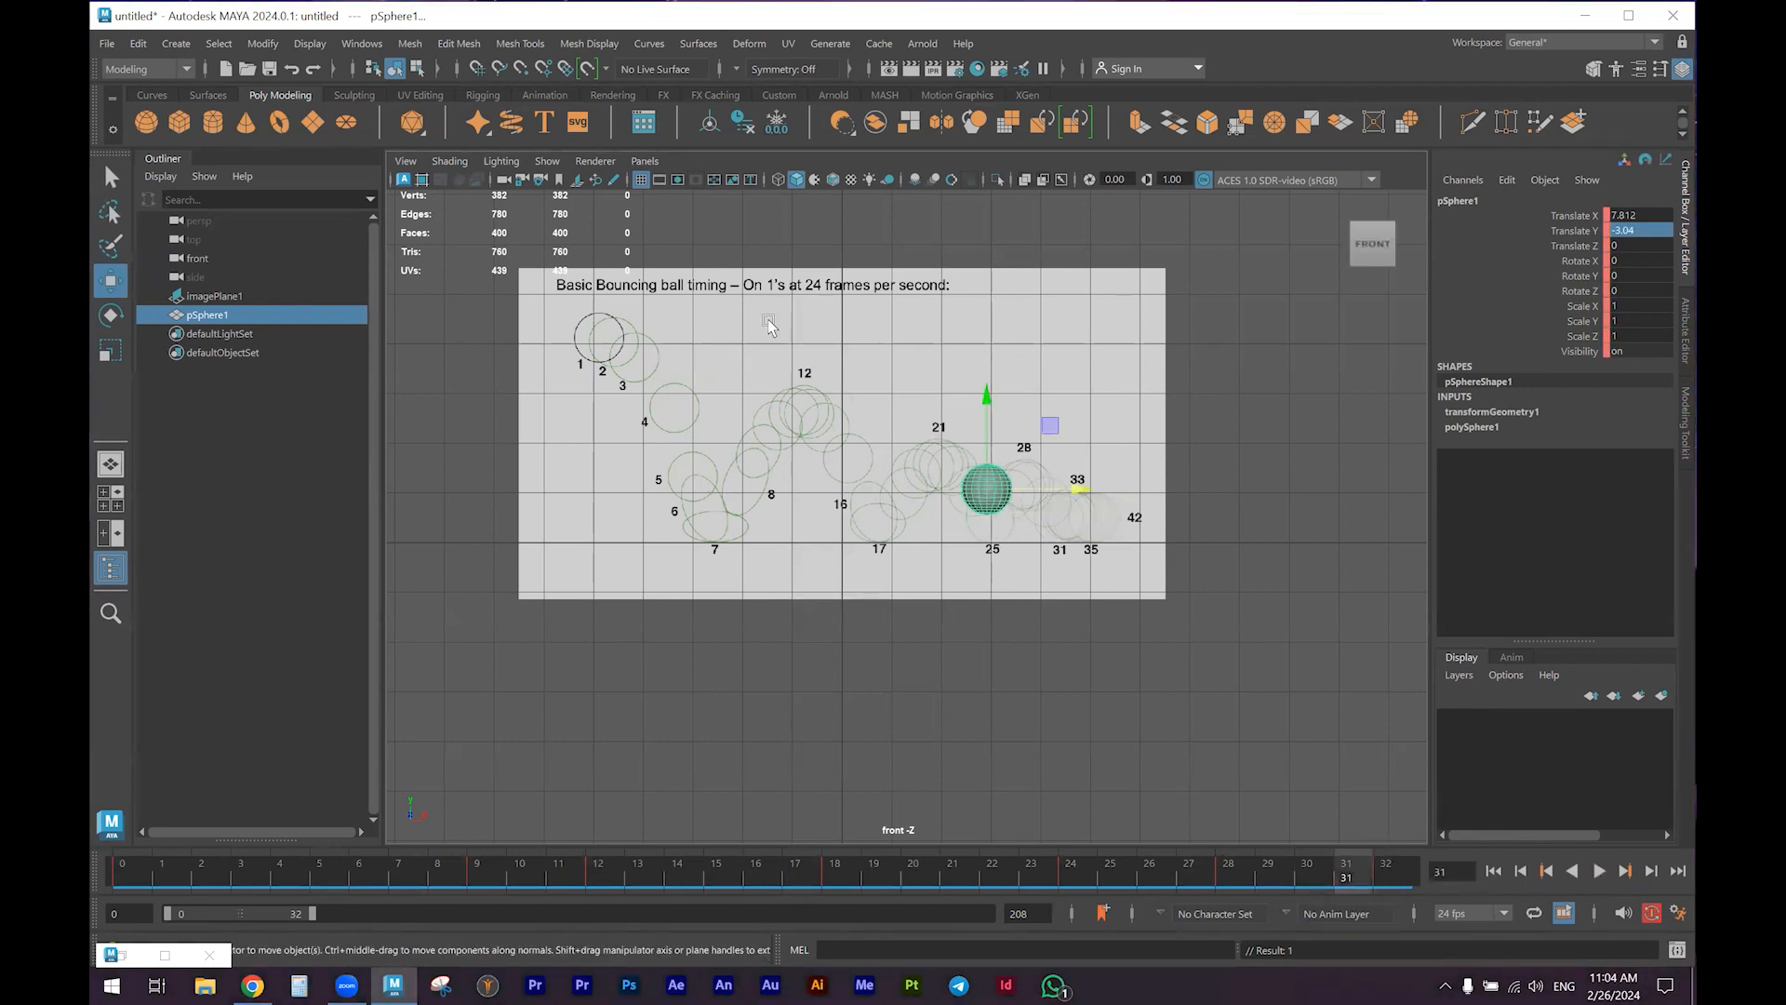
click(164, 956)
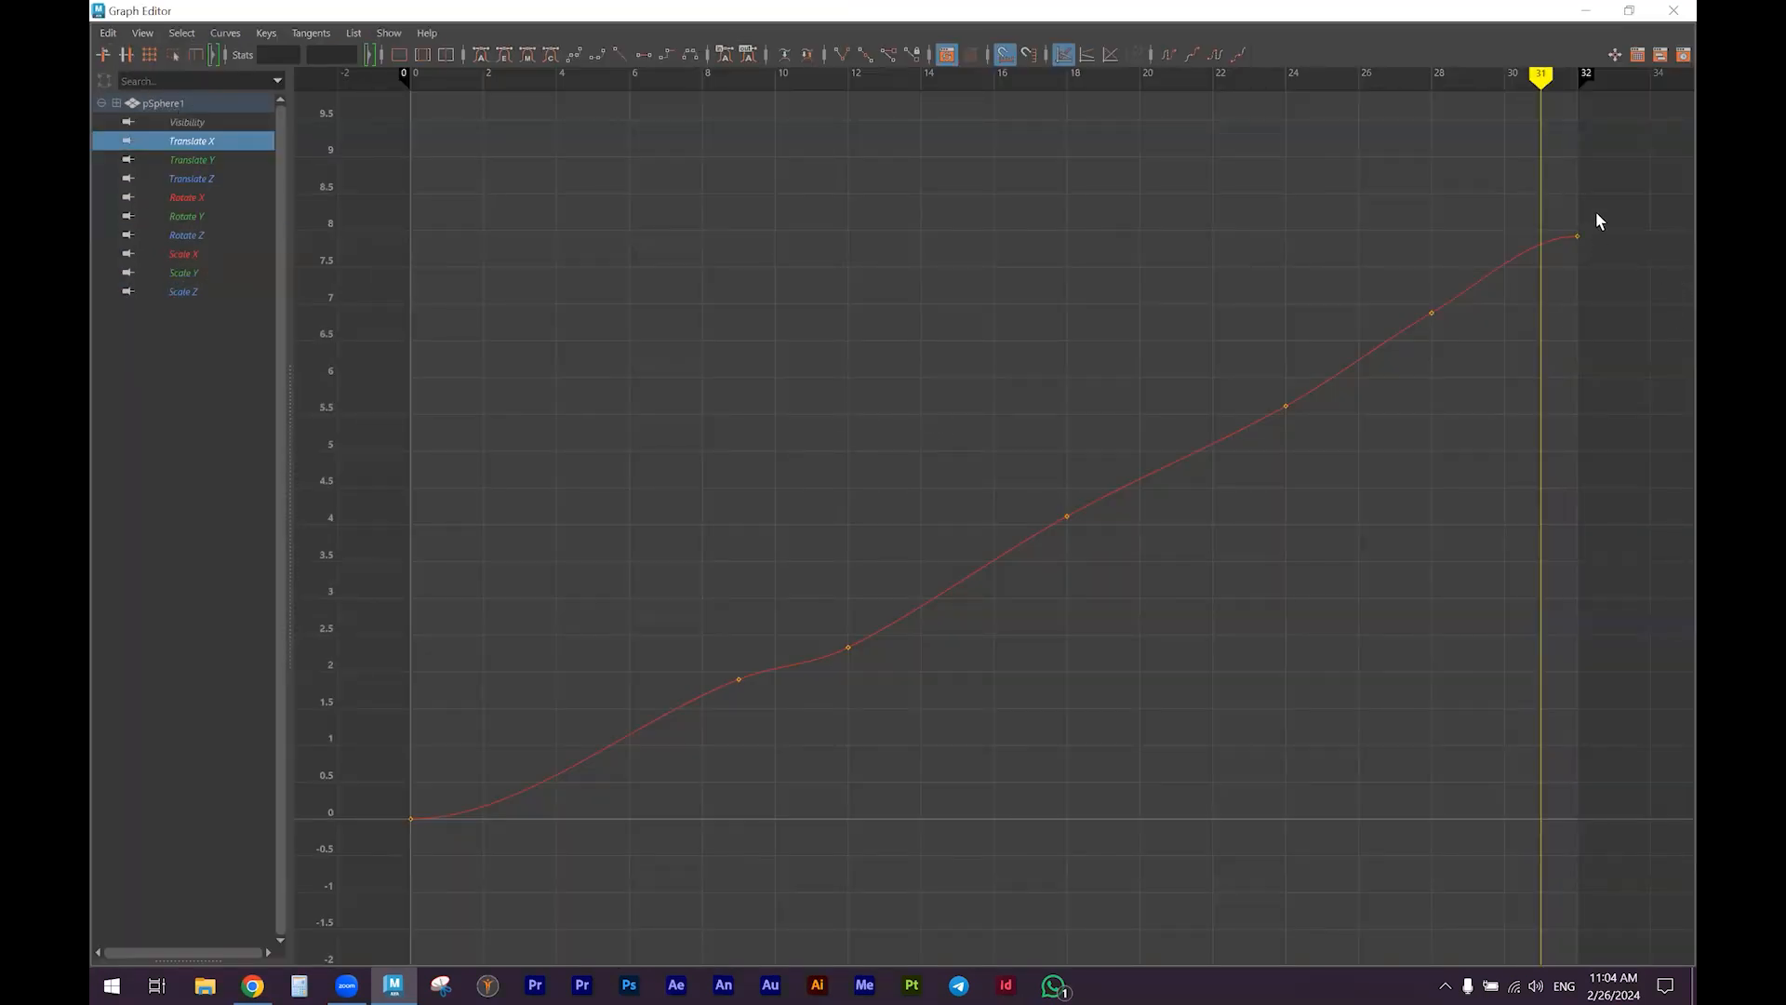
drag(1596, 219, 1526, 313)
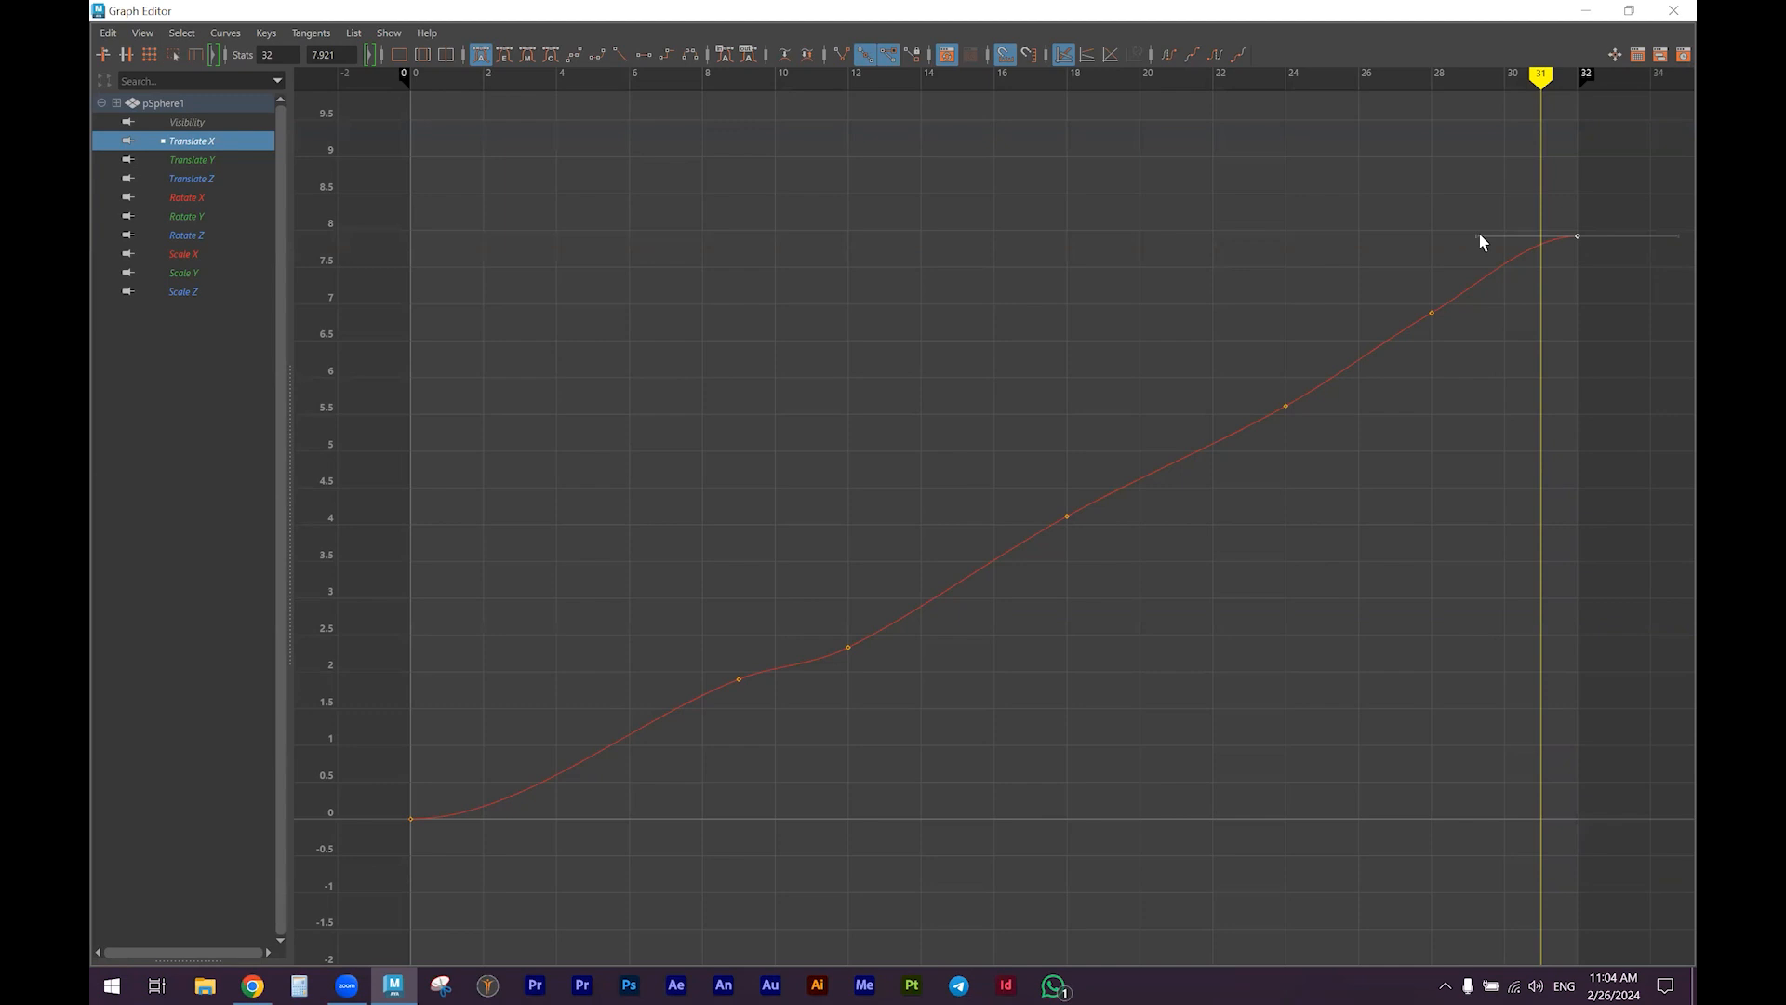
drag(1476, 236, 1478, 253)
click(1587, 11)
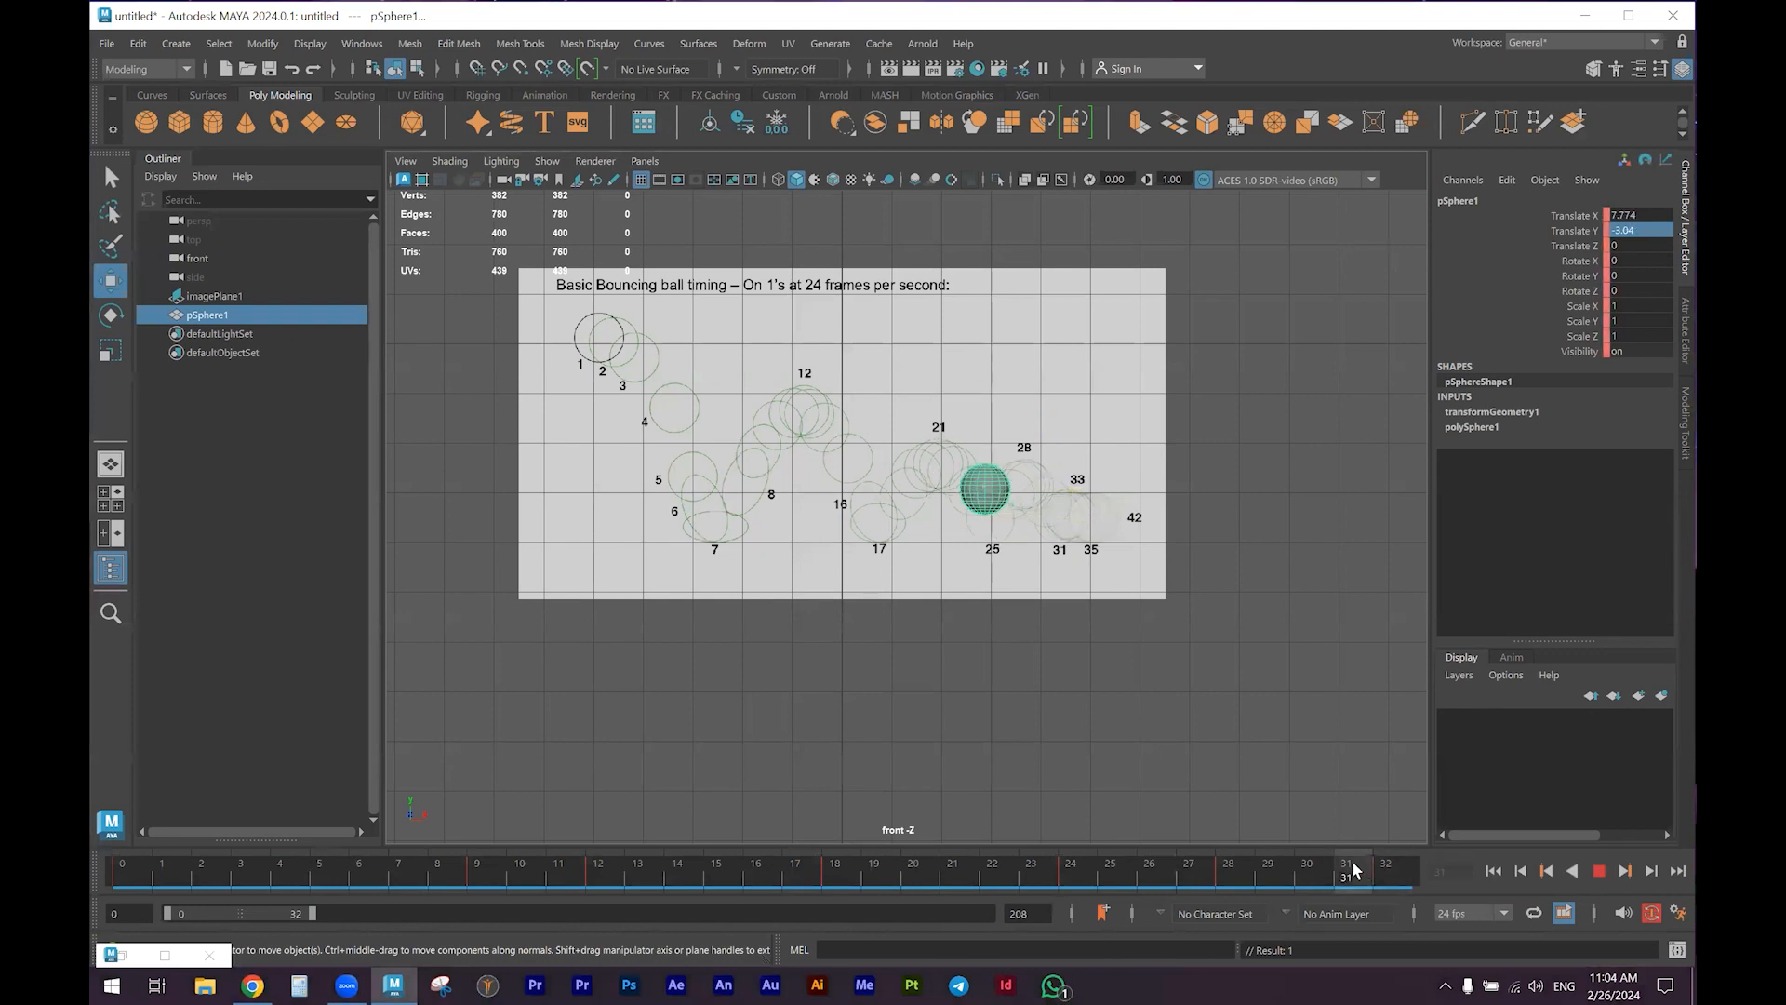
drag(1291, 862, 1337, 847)
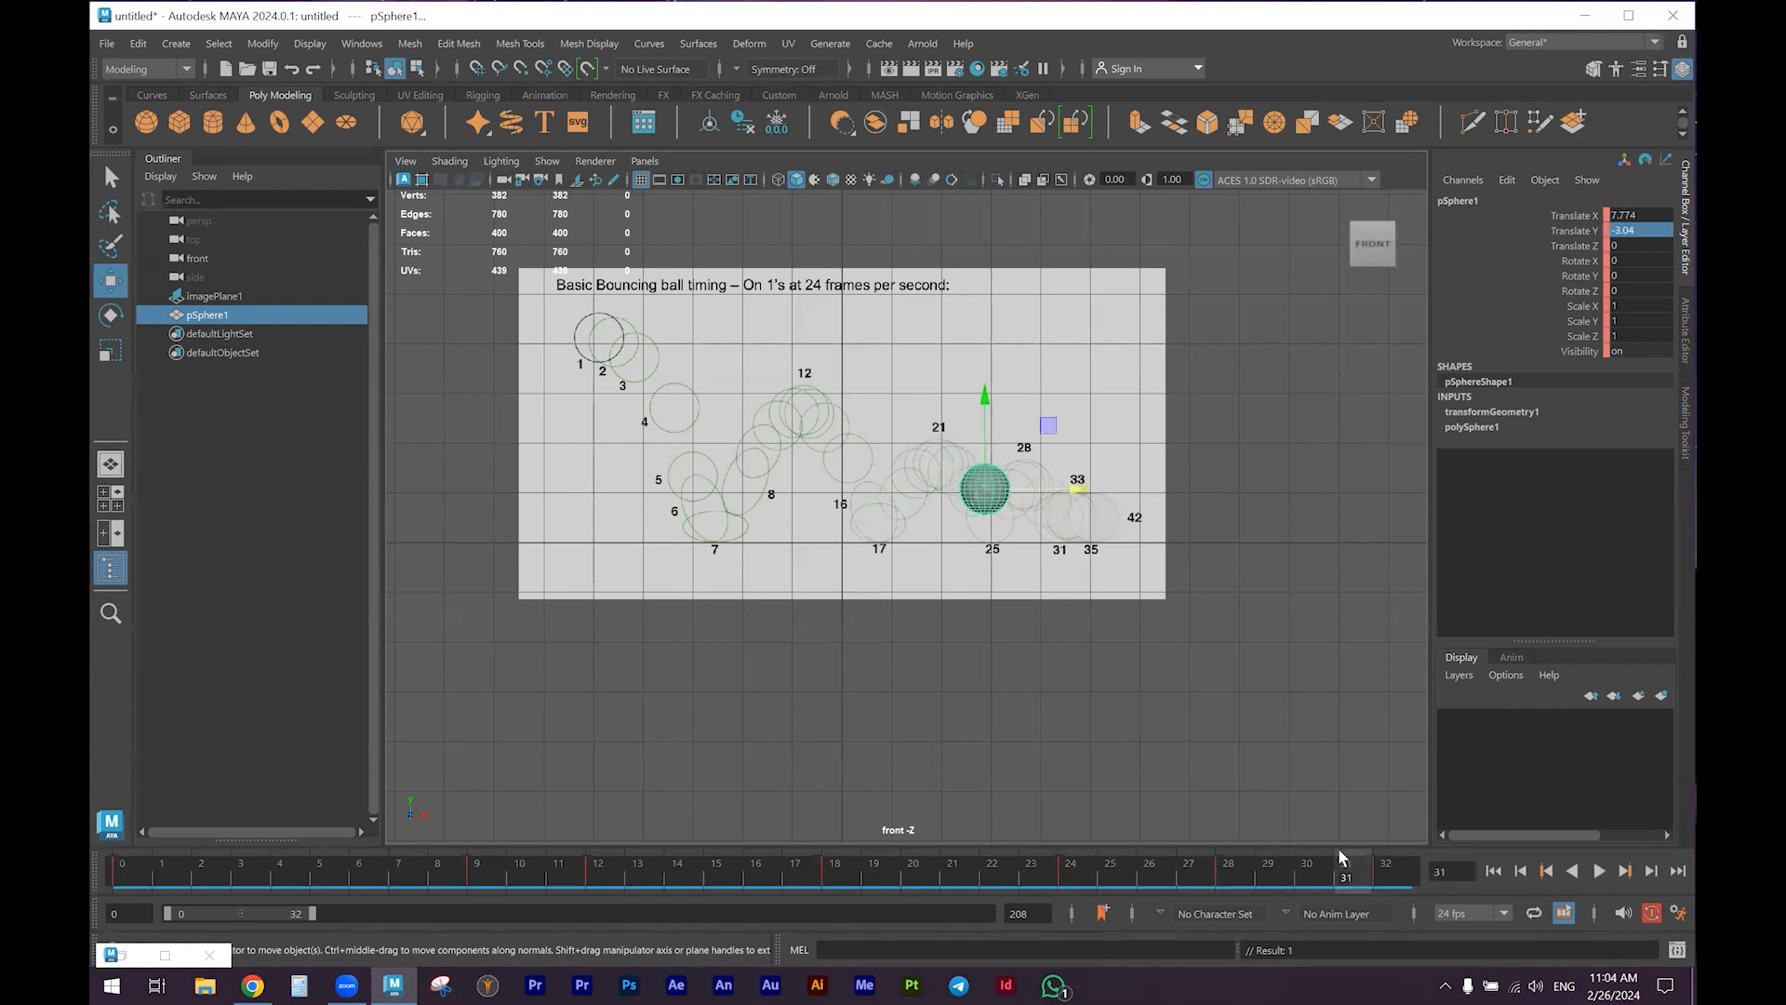
click(166, 956)
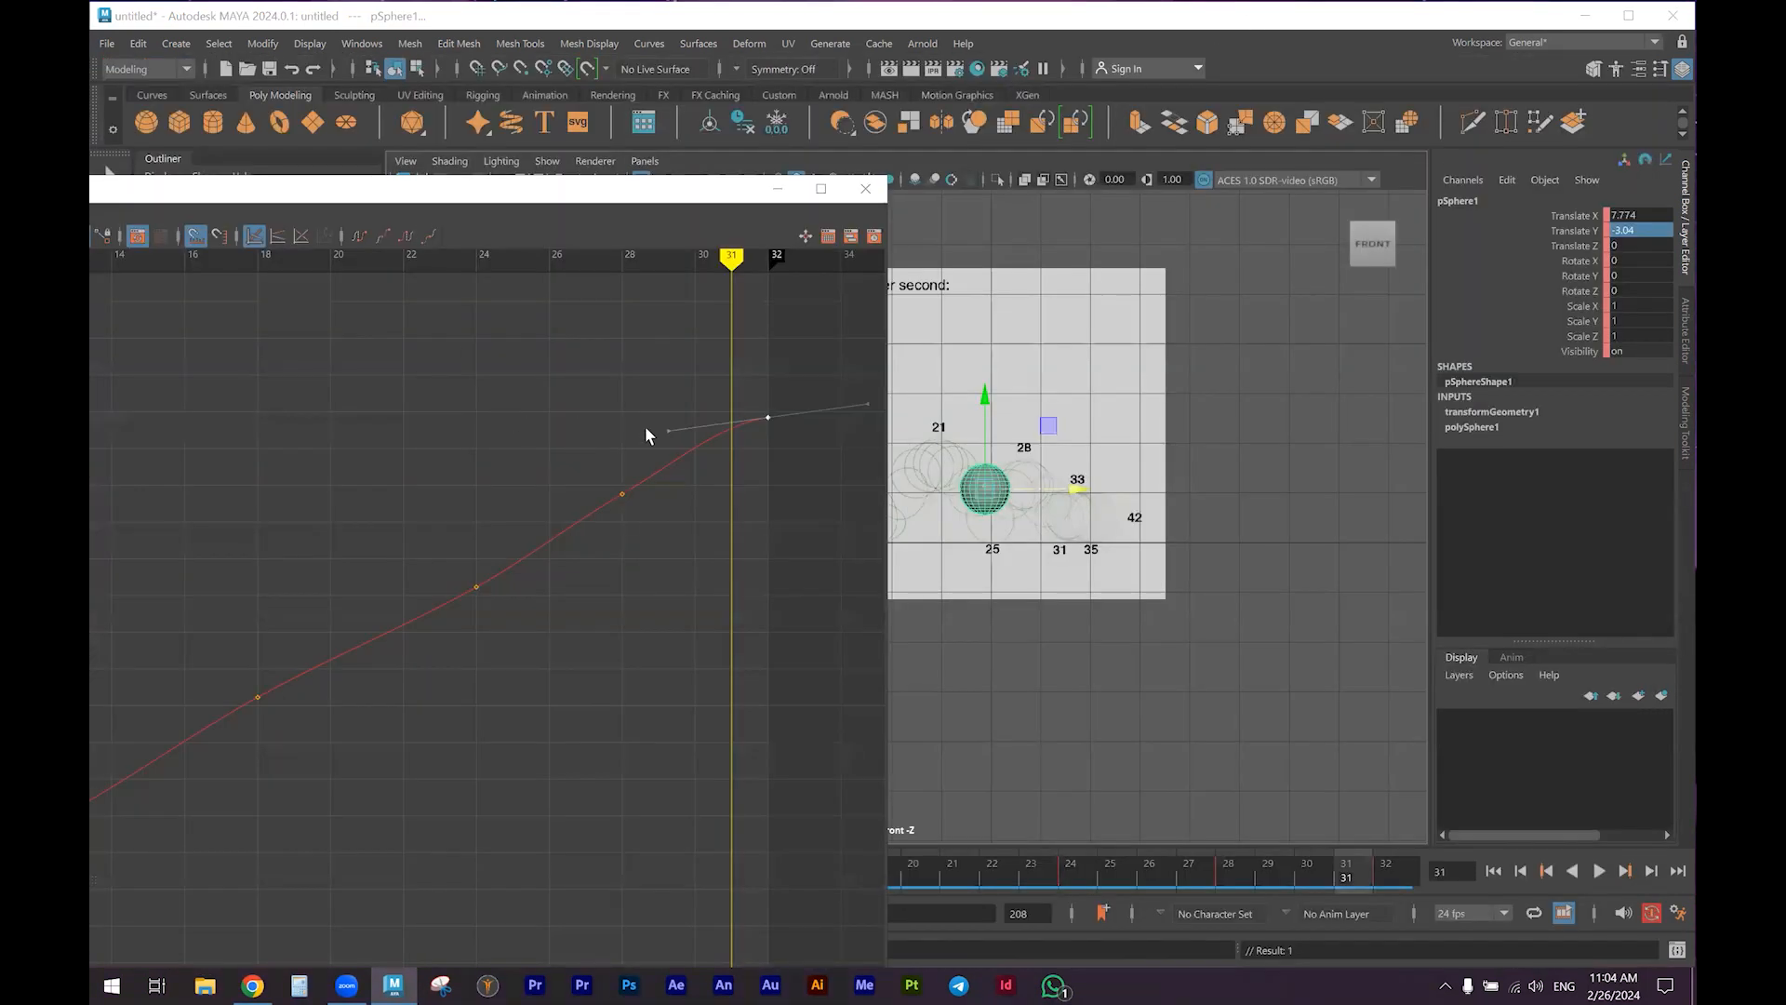
click(669, 430)
mouse_move(666, 432)
mouse_down()
mouse_move(666, 415)
mouse_move(677, 461)
mouse_up()
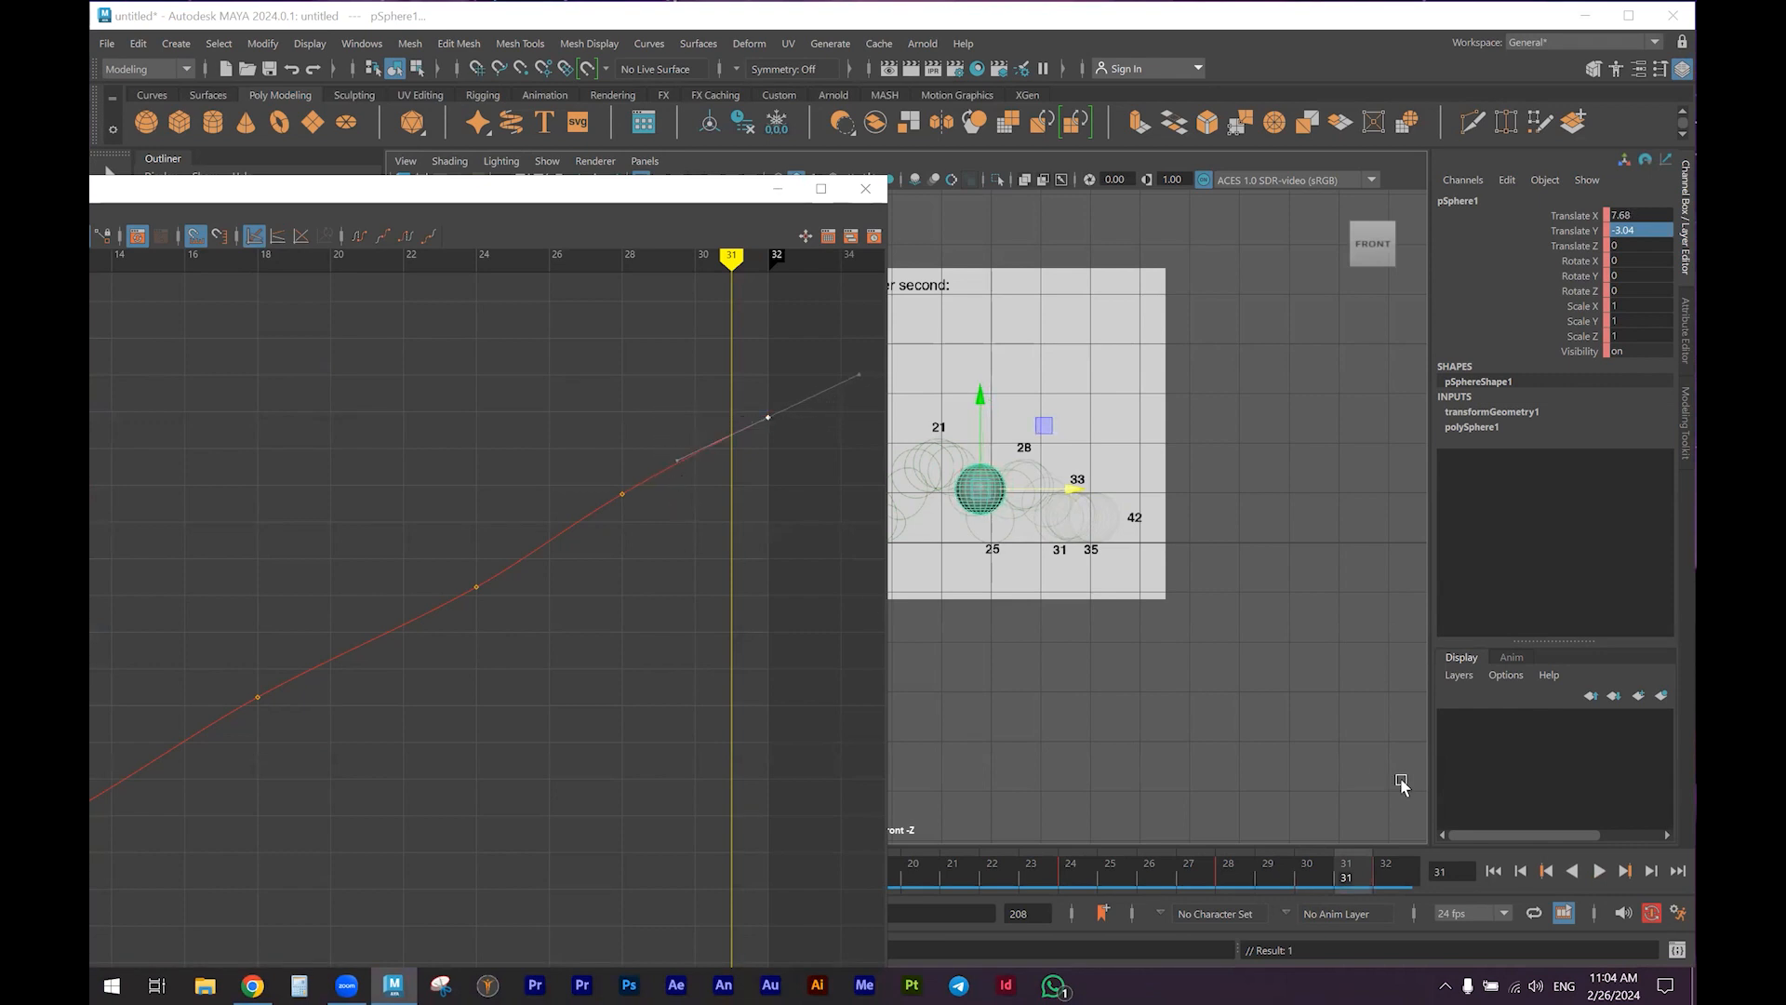
Scrub the animation back to frame 0 and forward to frame 9 to check the sphere's path
click(778, 195)
drag(1369, 869, 239, 815)
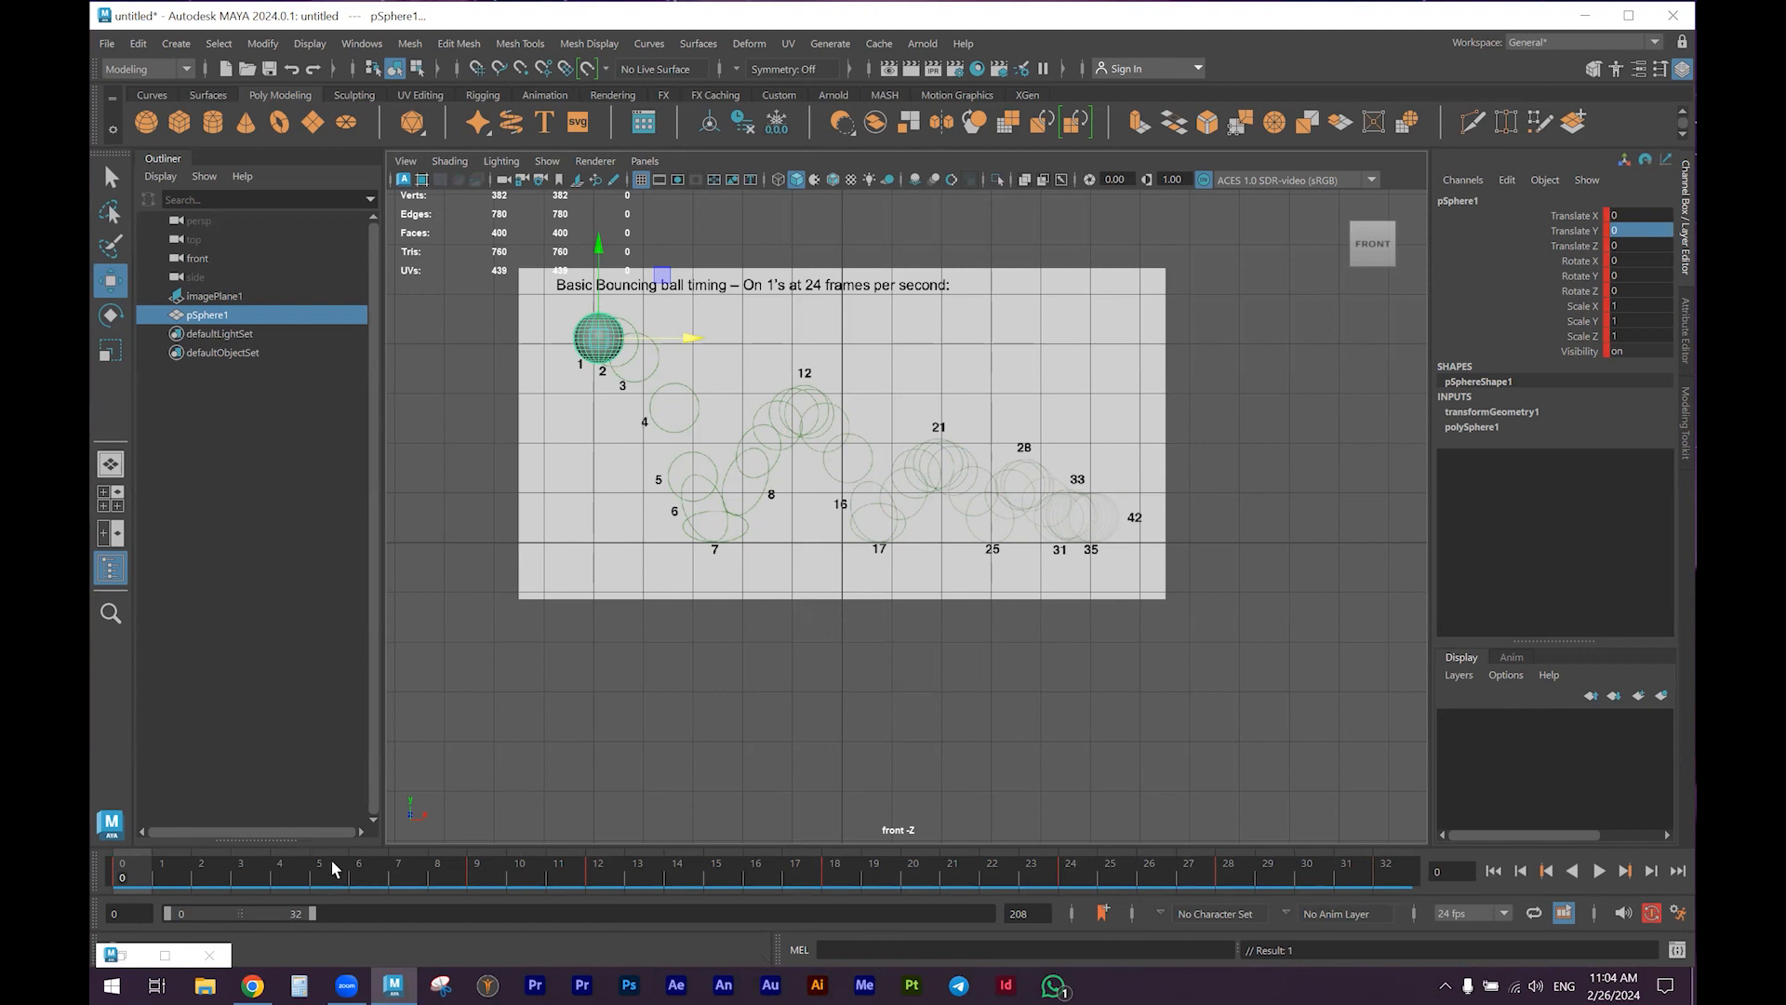
drag(356, 873, 489, 869)
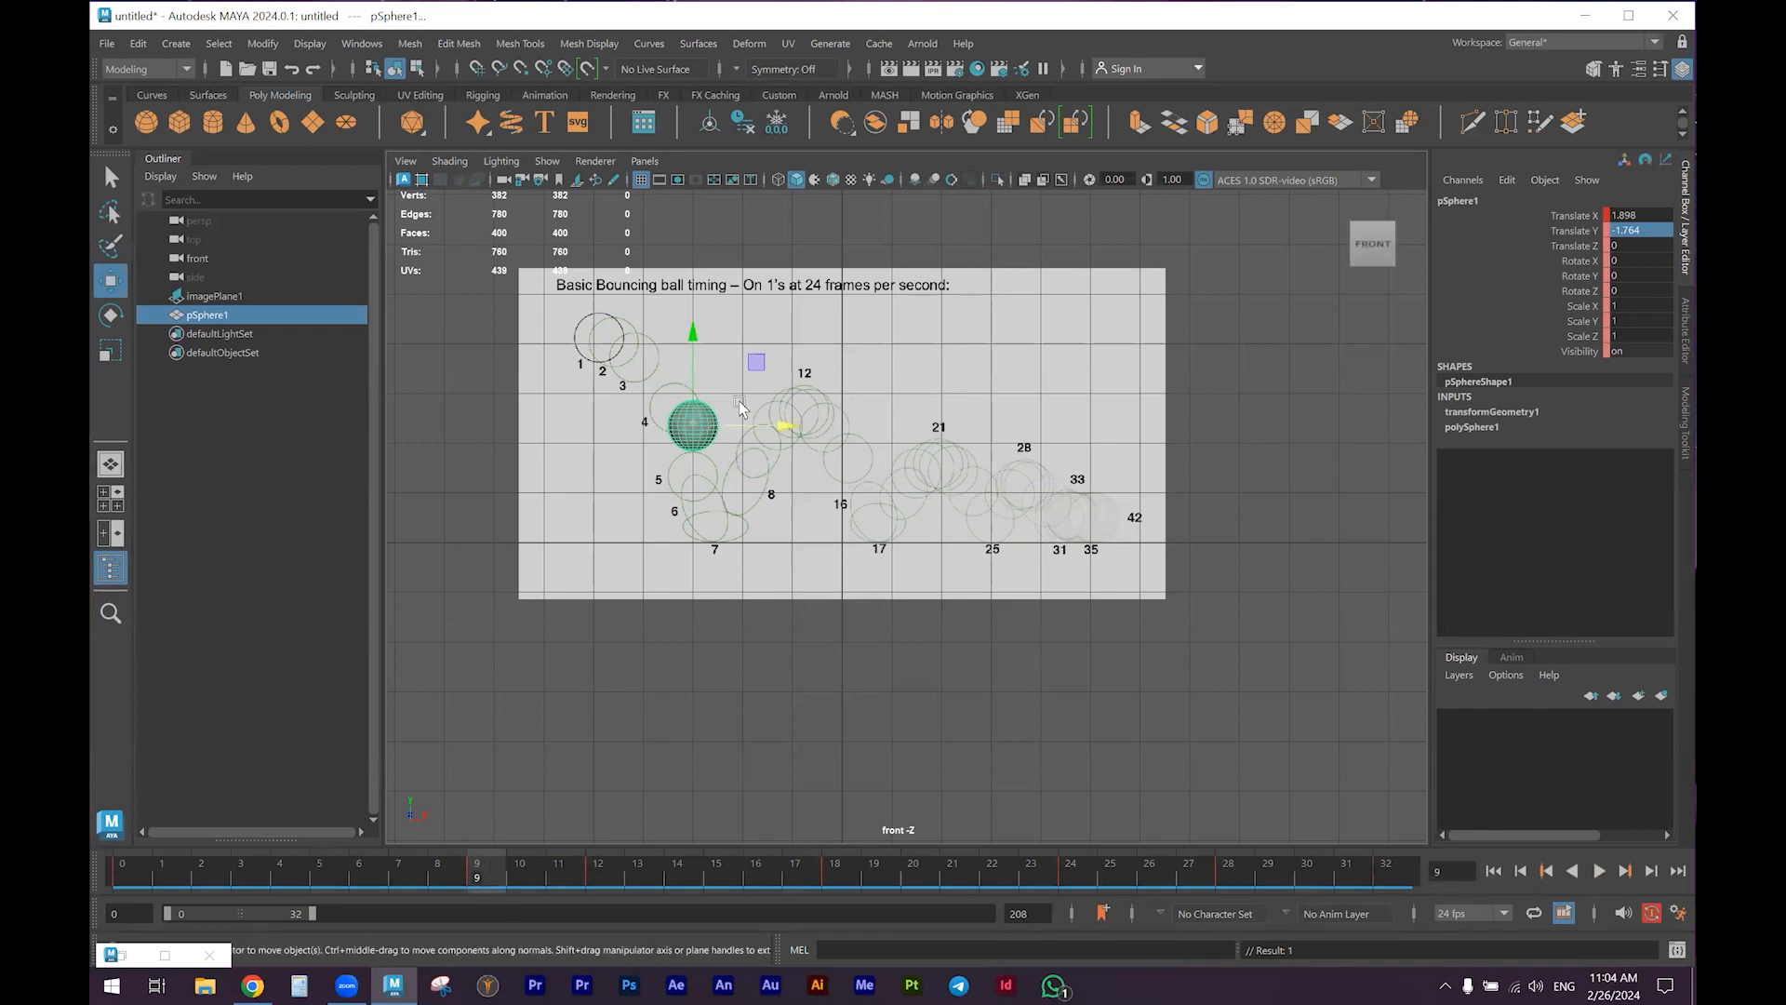
Activate the Scale tool, show the four-view layout and frame the sphere at an angle in the perspective view
key(e)
key(r)
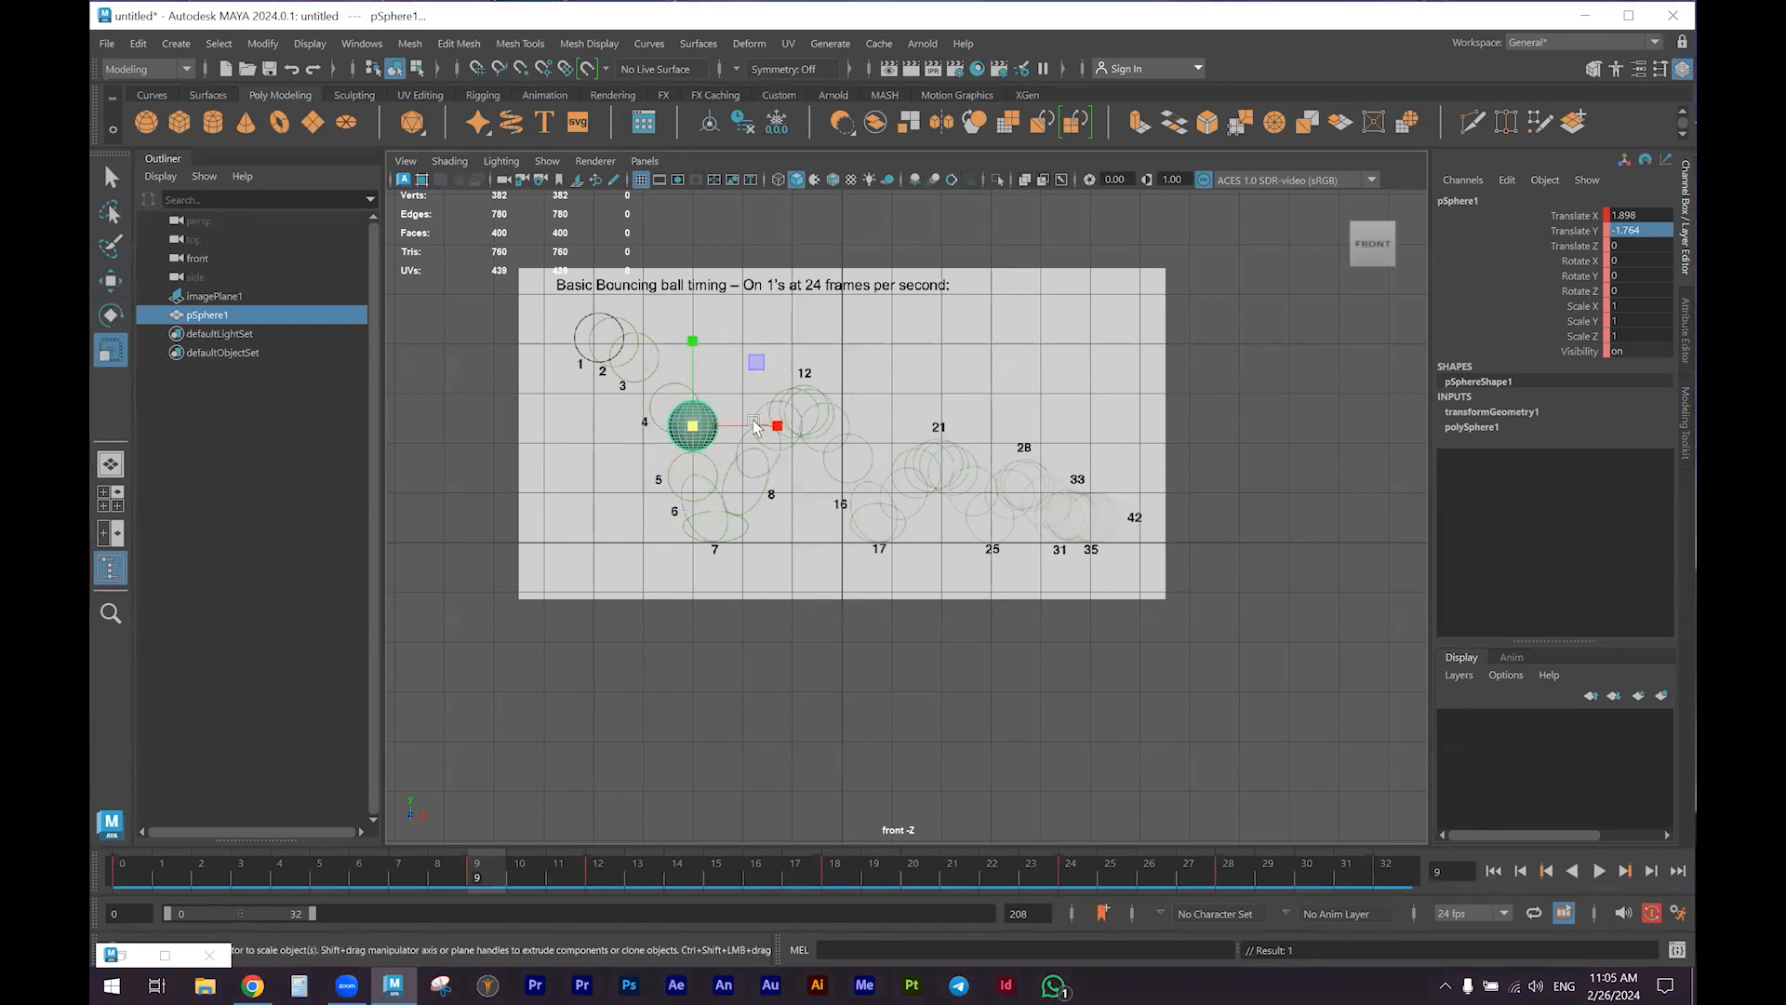
key(space)
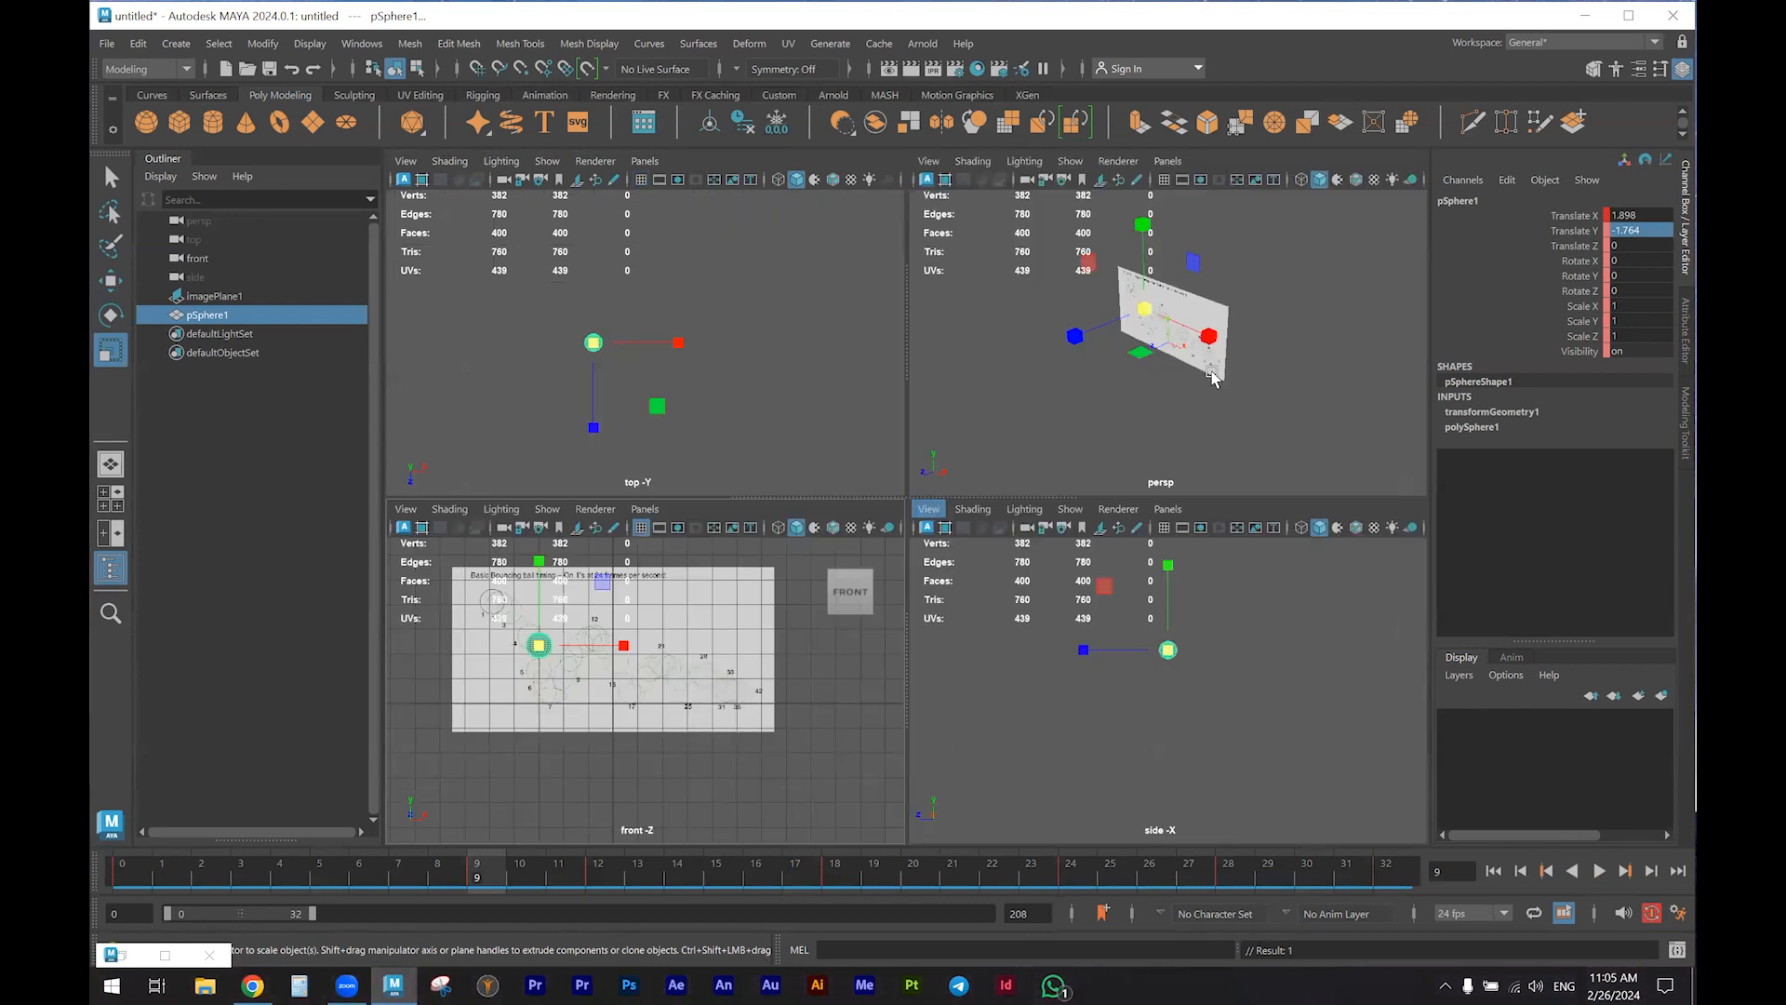
alt+drag(1129, 391, 1126, 389)
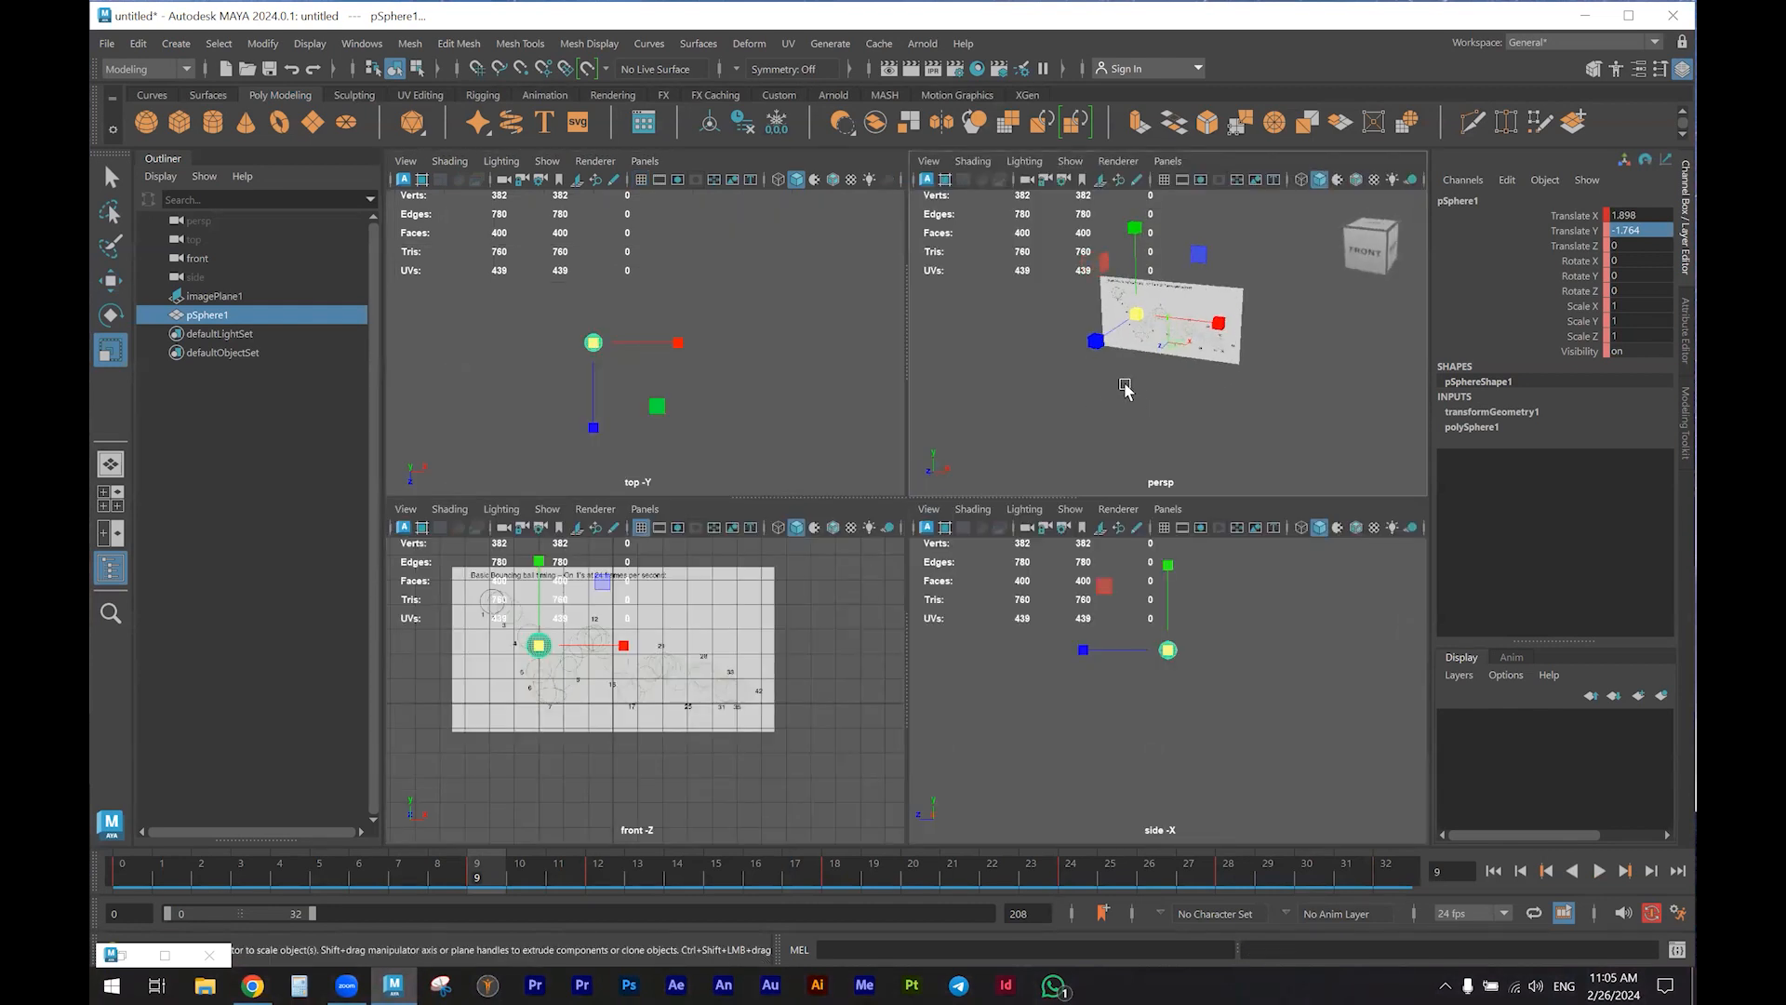
key(d)
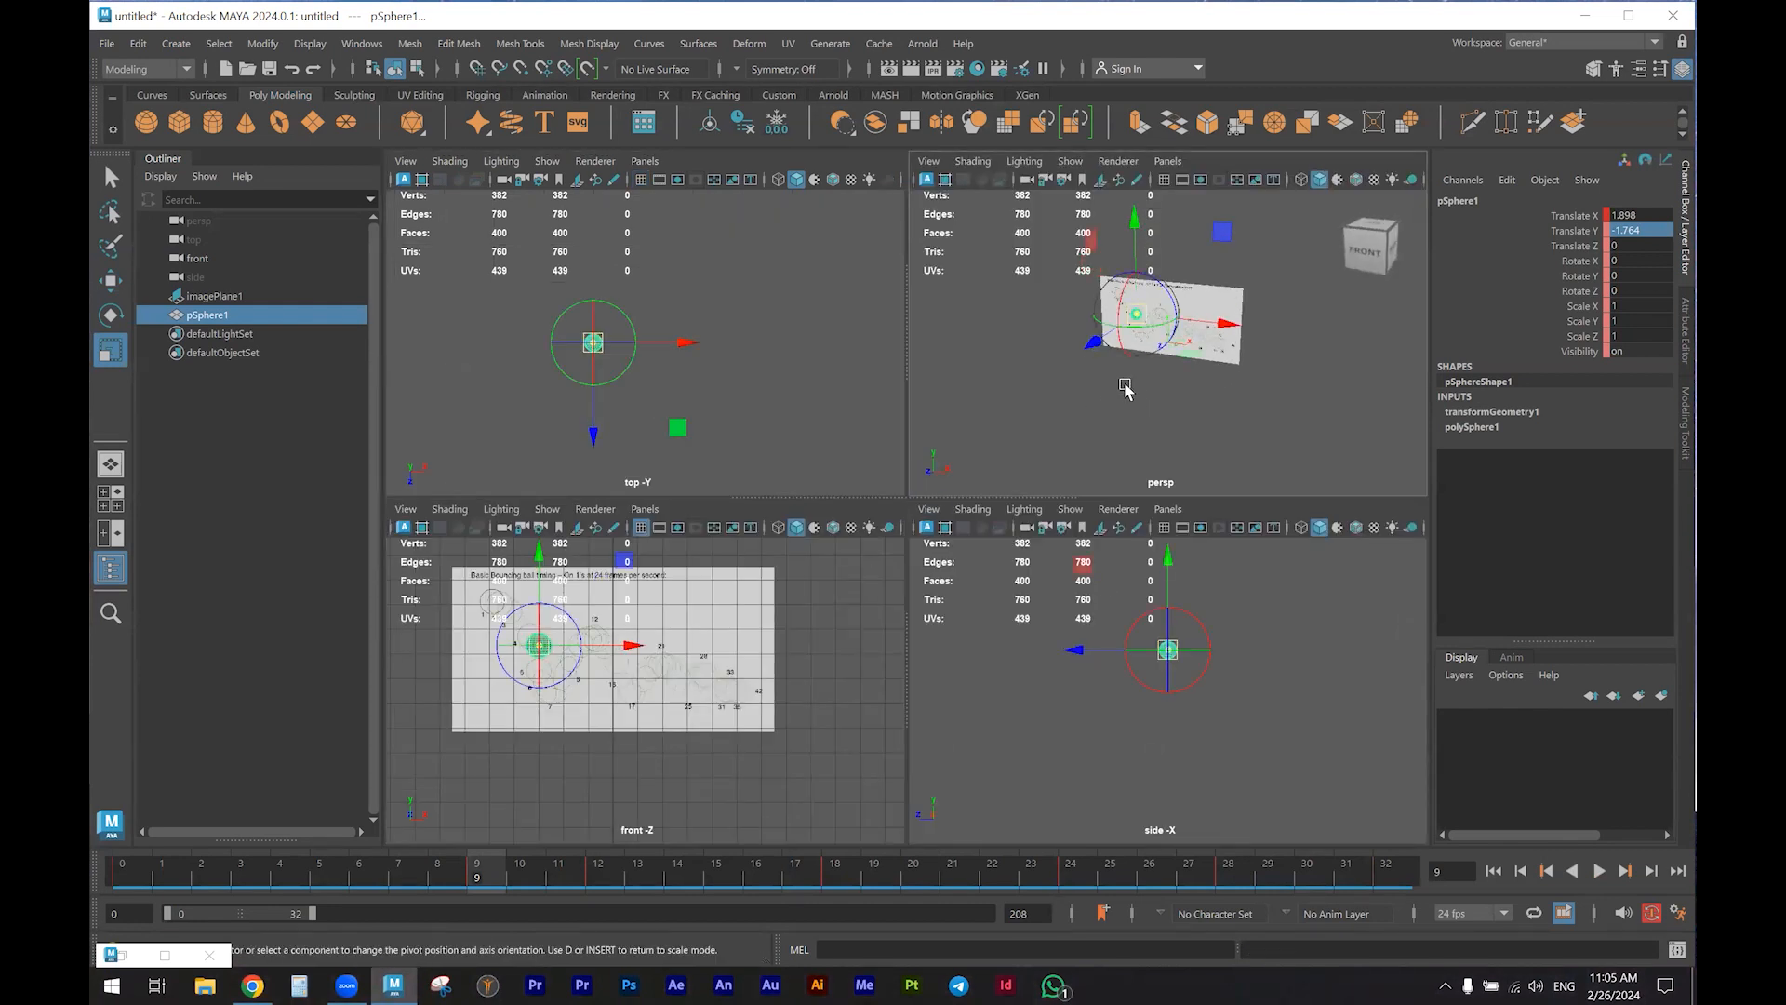
key(d)
key(f)
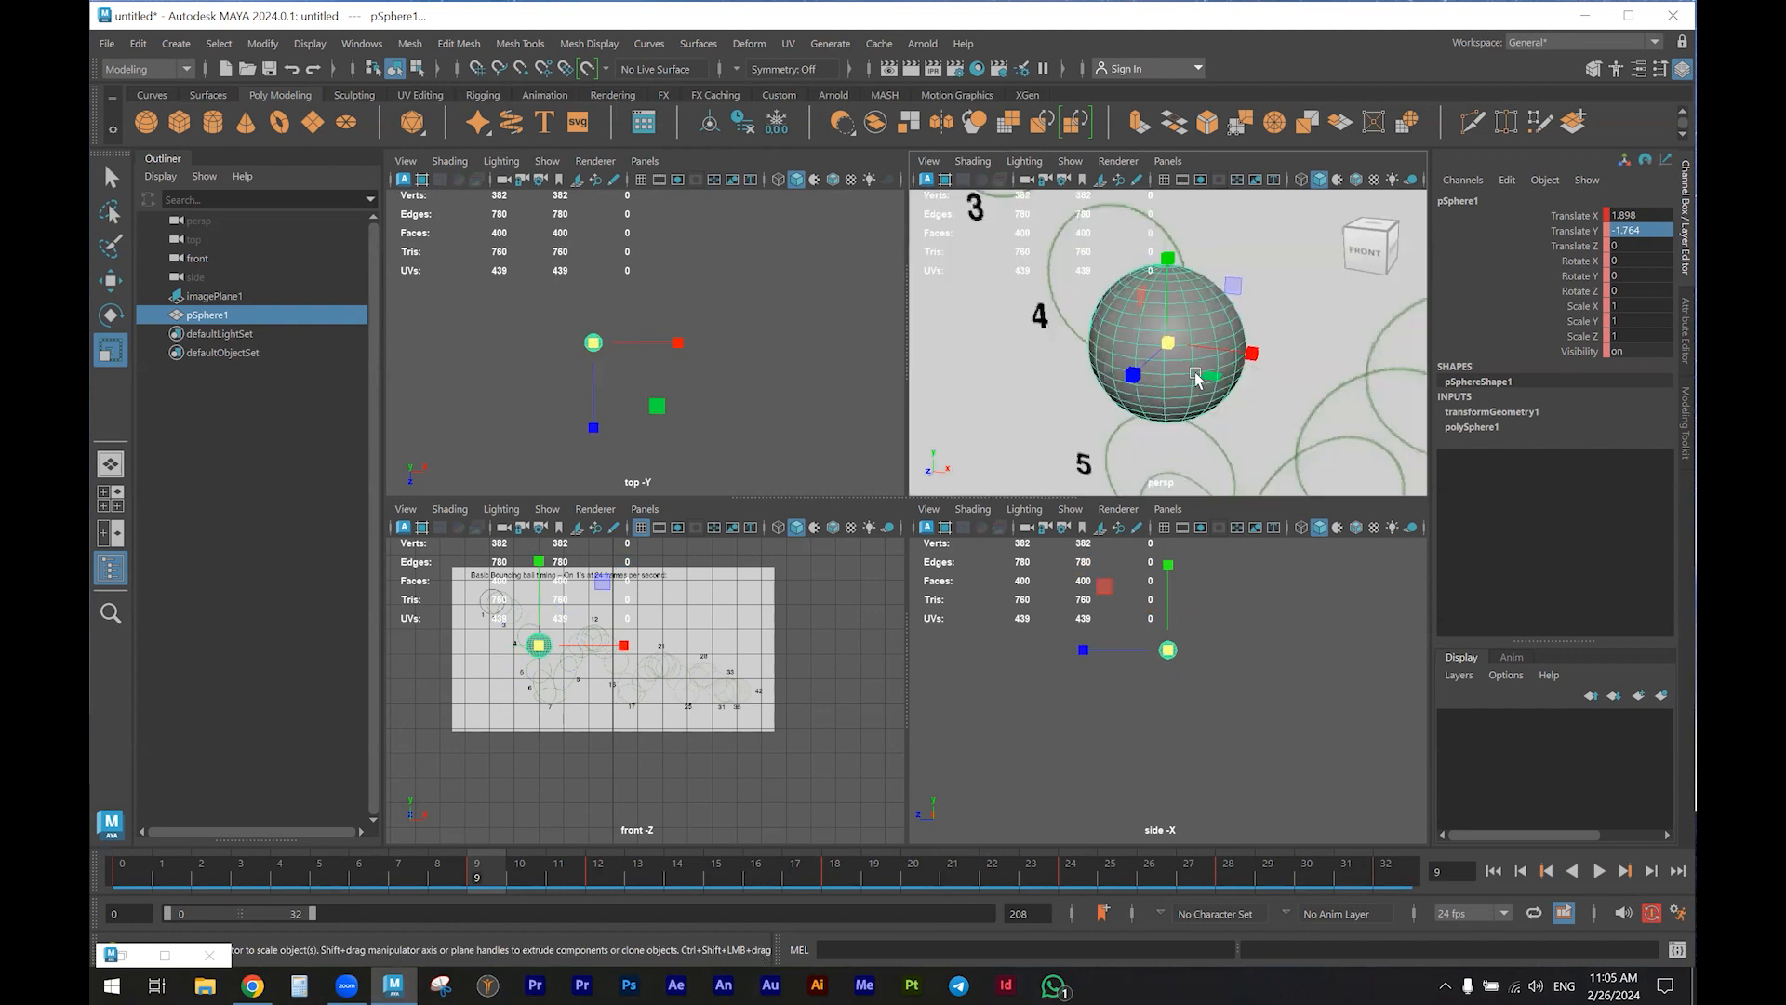
alt+drag(1243, 378, 1231, 402)
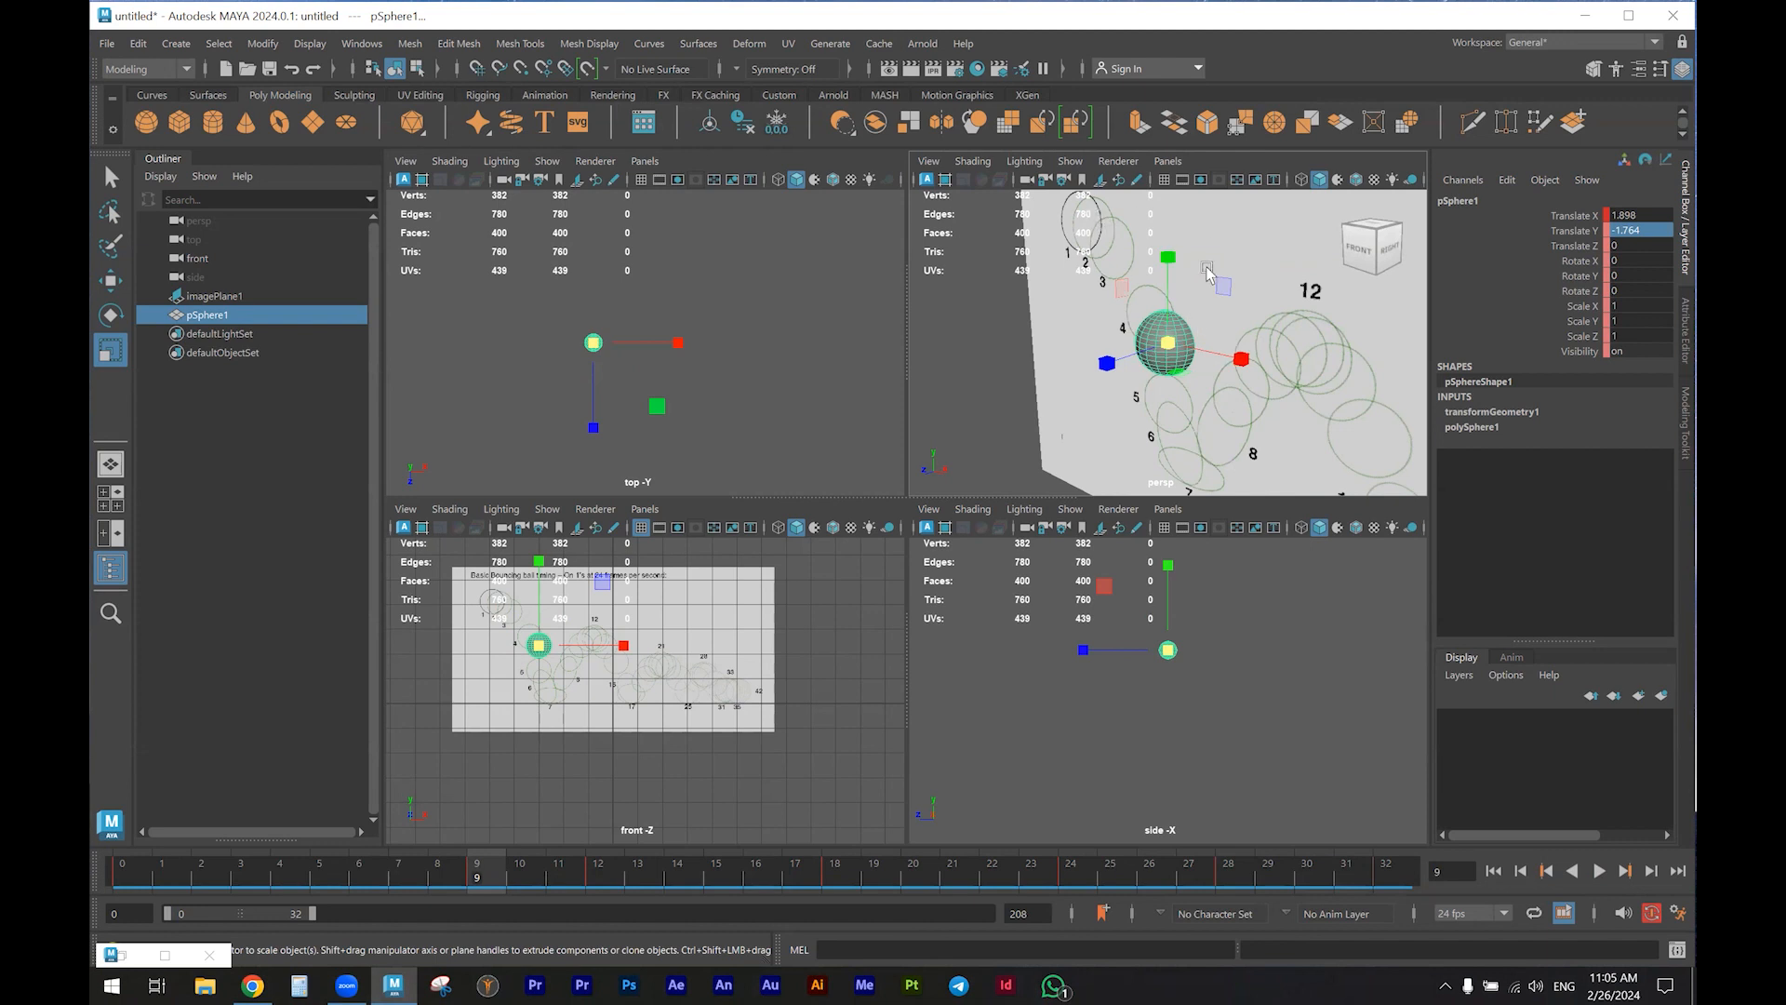
Stretch the sphere at frame 9 to 0.77 in Scale X and Z and 1.268 in Scale Y
alt+drag(1189, 364, 1198, 401)
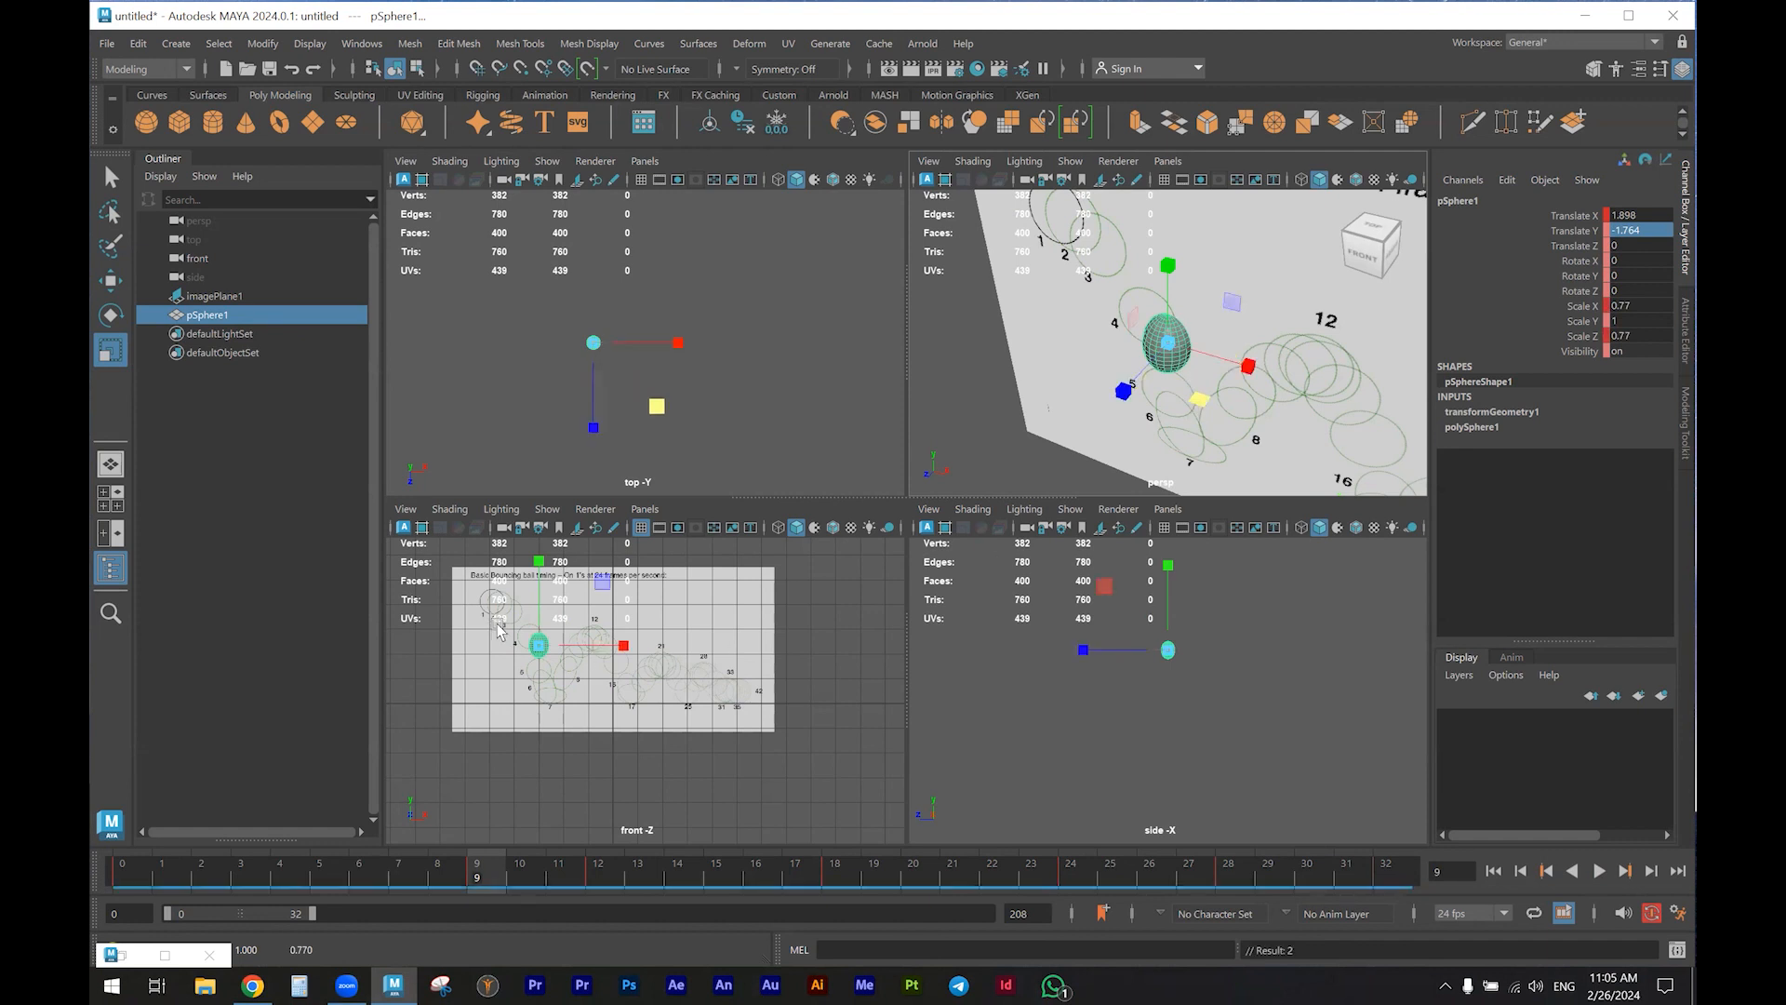
key(f)
scroll(673, 660, down, 3)
scroll(673, 660, up, 3)
drag(1171, 270, 1171, 263)
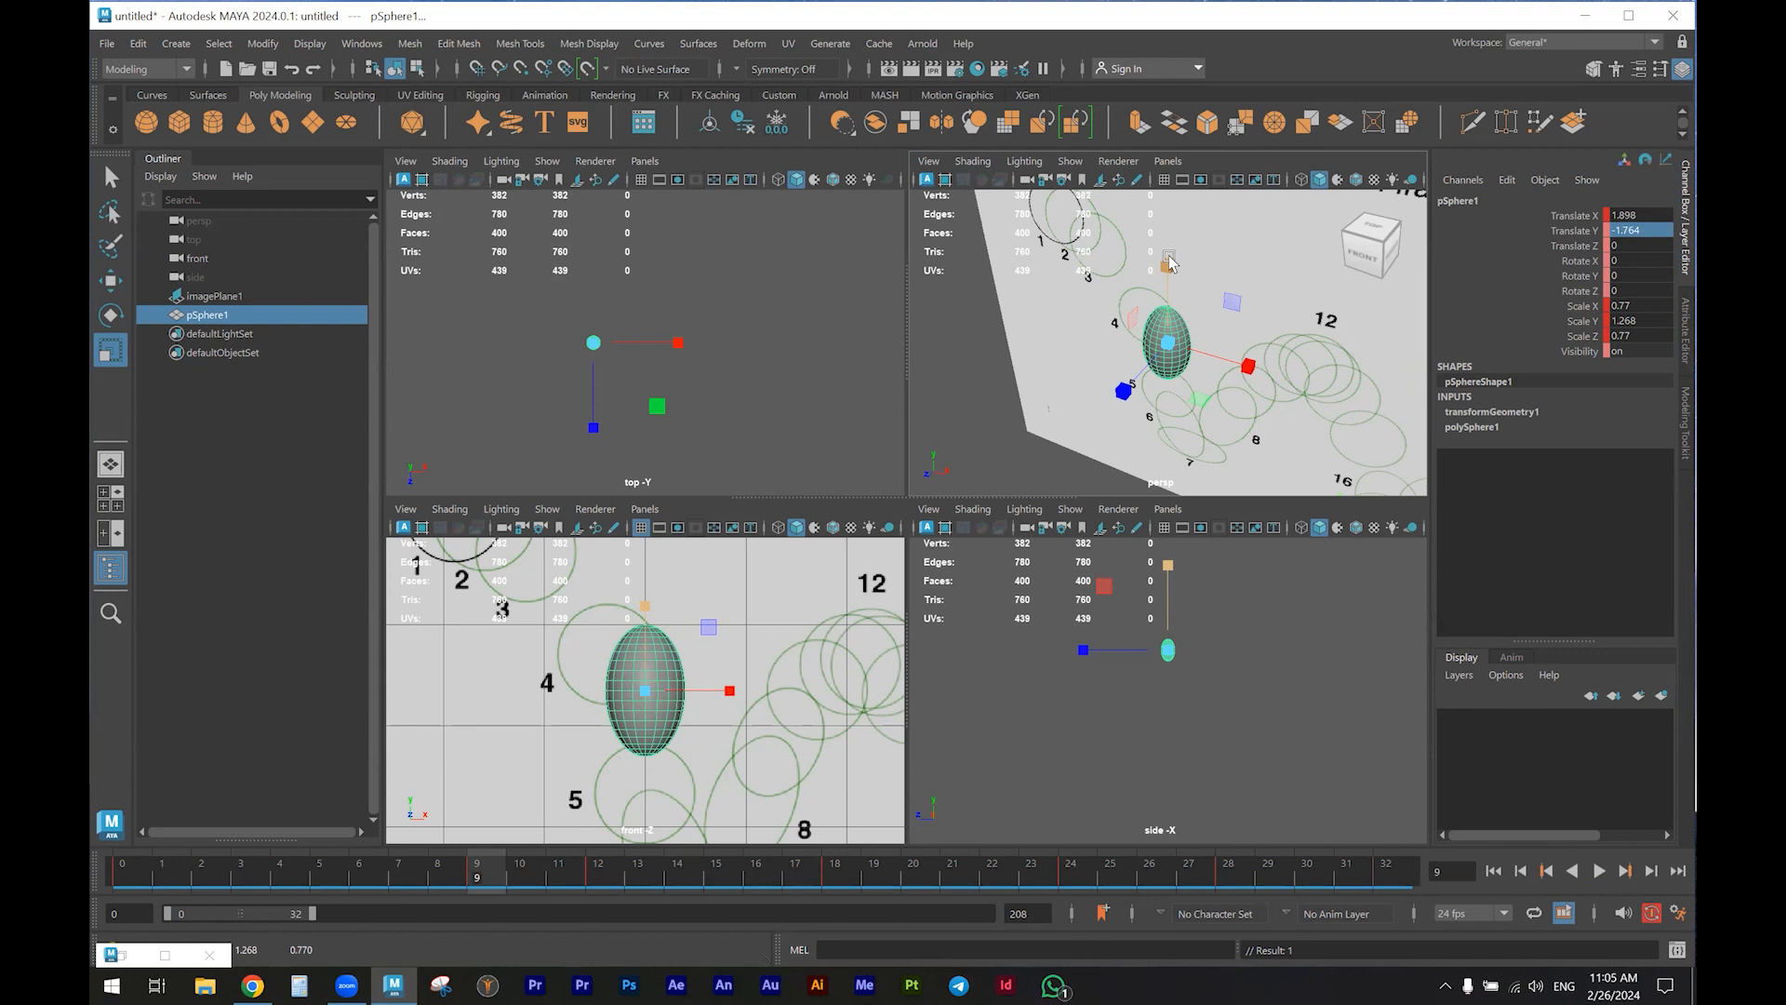
click(1168, 264)
Tilt the sphere along its falling path at frame 9 by rotating it to 26.579 about Z, undoing the first free rotation
key(e)
drag(1246, 321, 1257, 338)
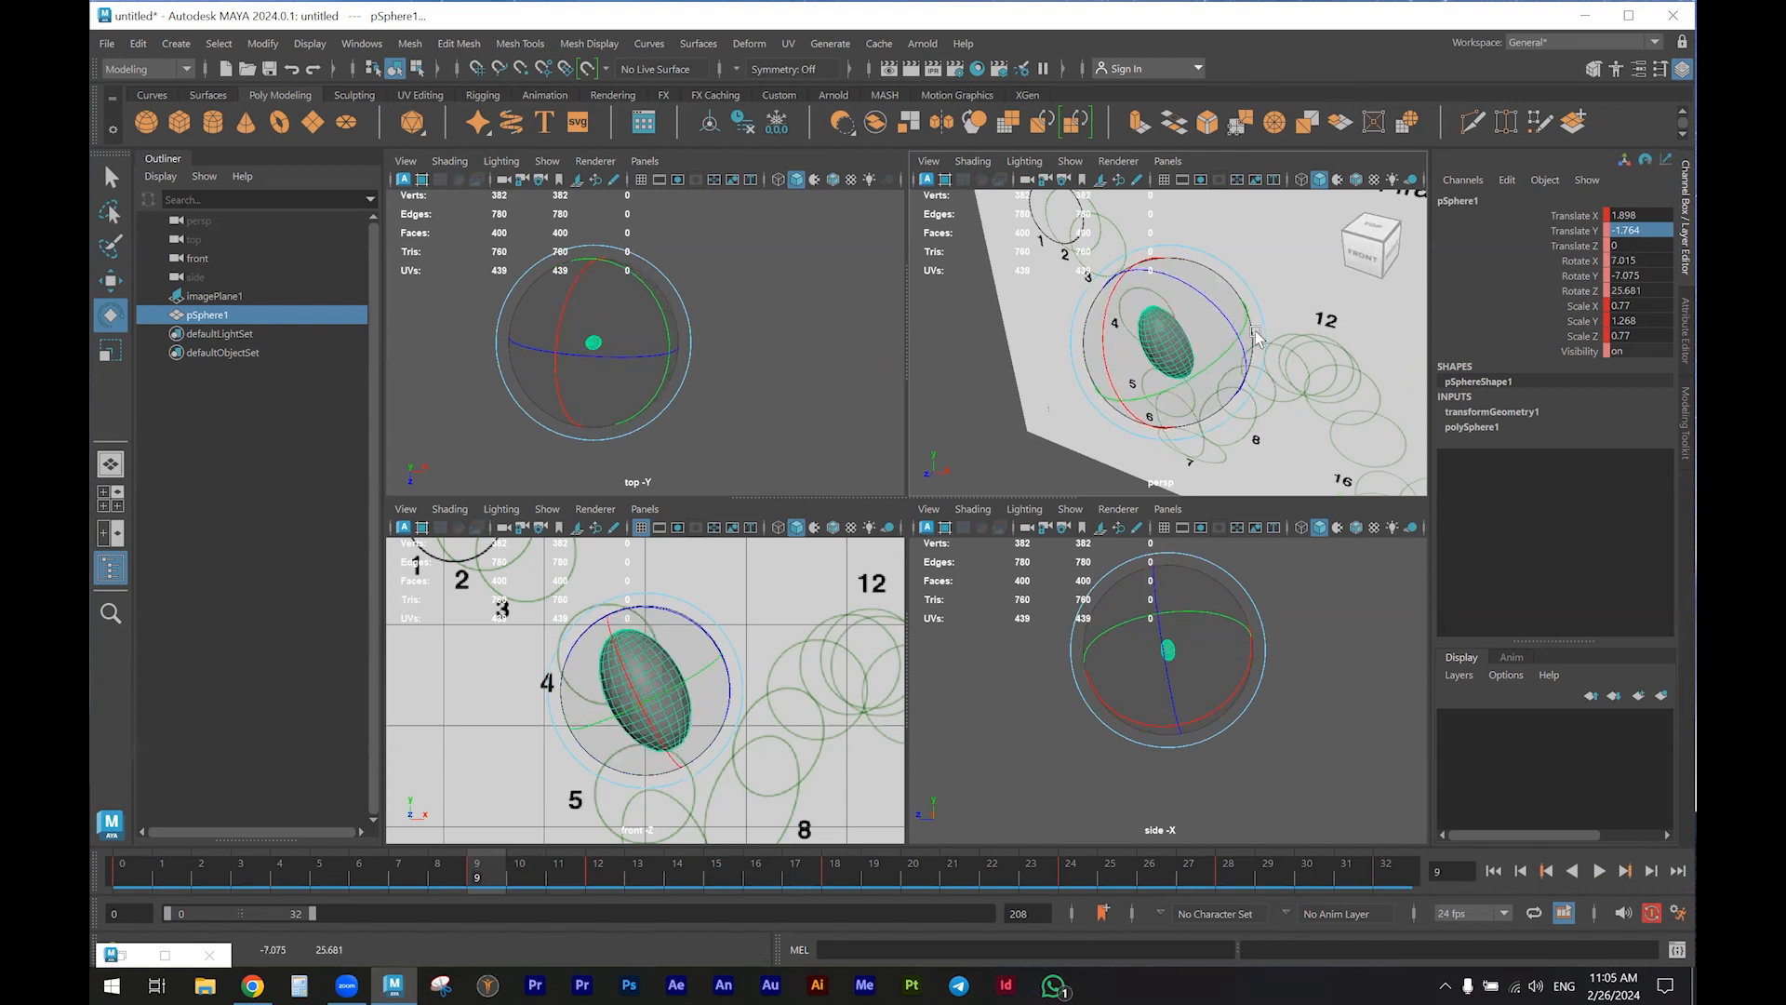
key(ctrl+z)
drag(723, 656, 759, 659)
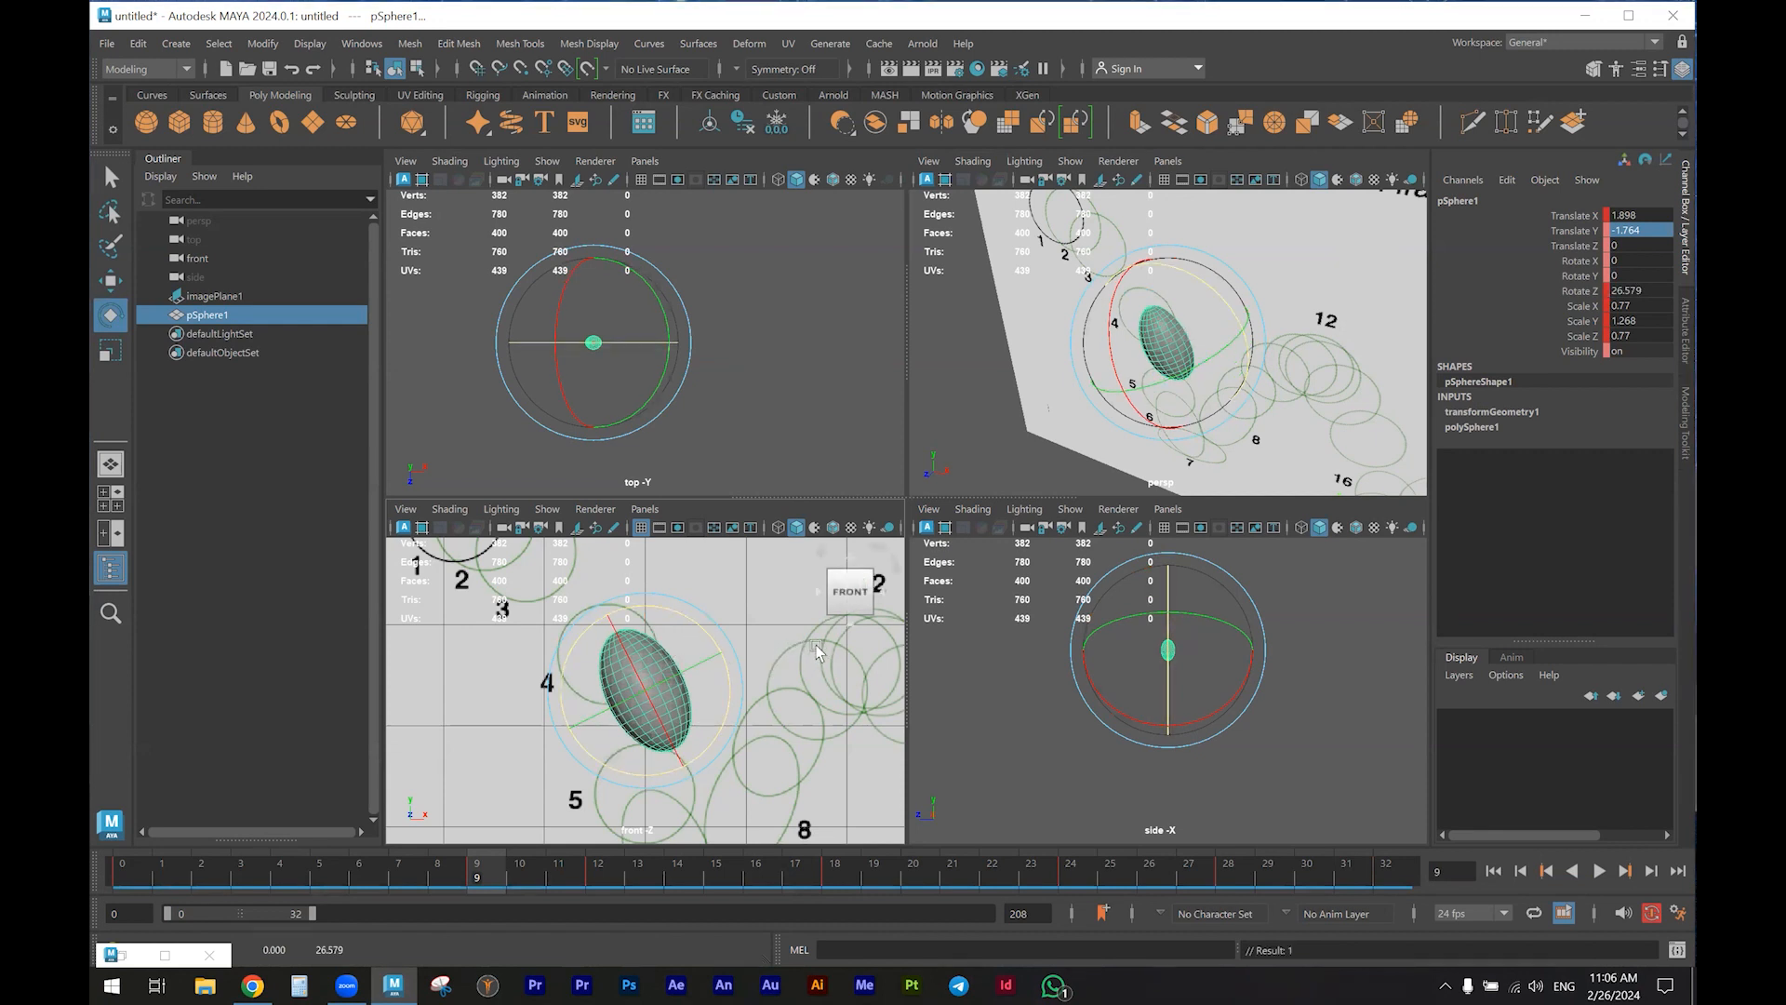
Check the sphere's shape and tilt at frames 11 and 12 against the reference drawing
key(space)
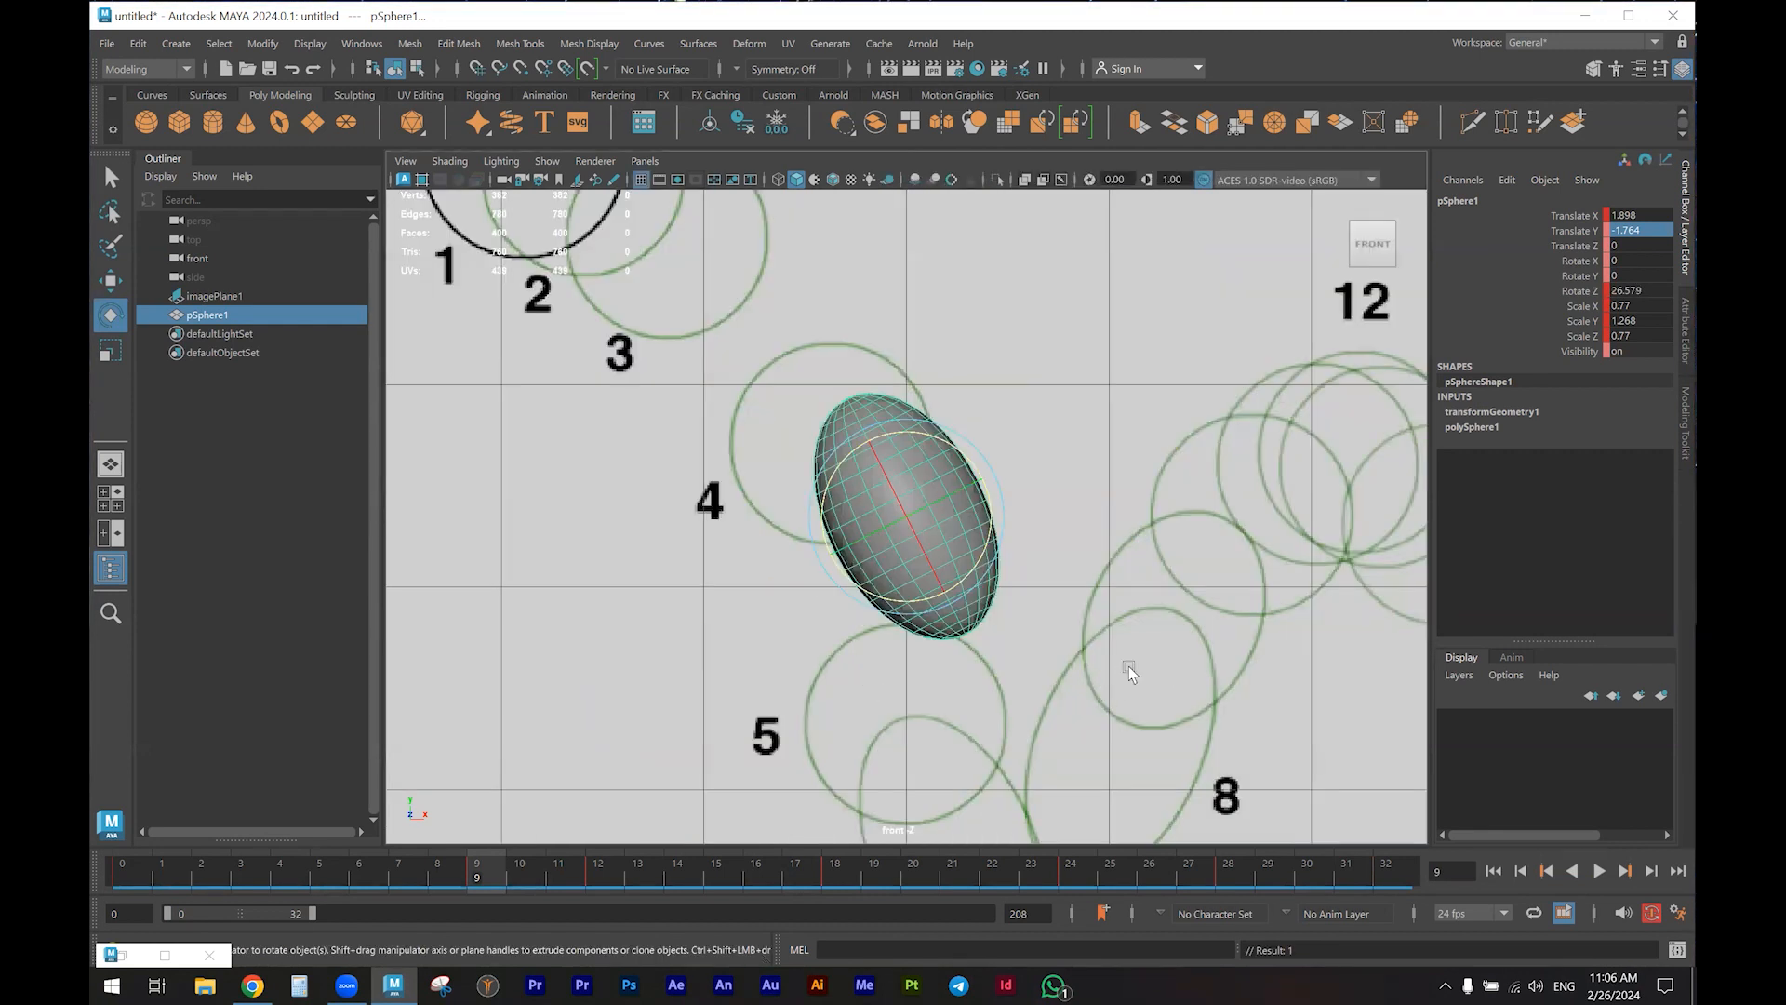
scroll(1129, 666, down, 5)
scroll(1111, 672, up, 2)
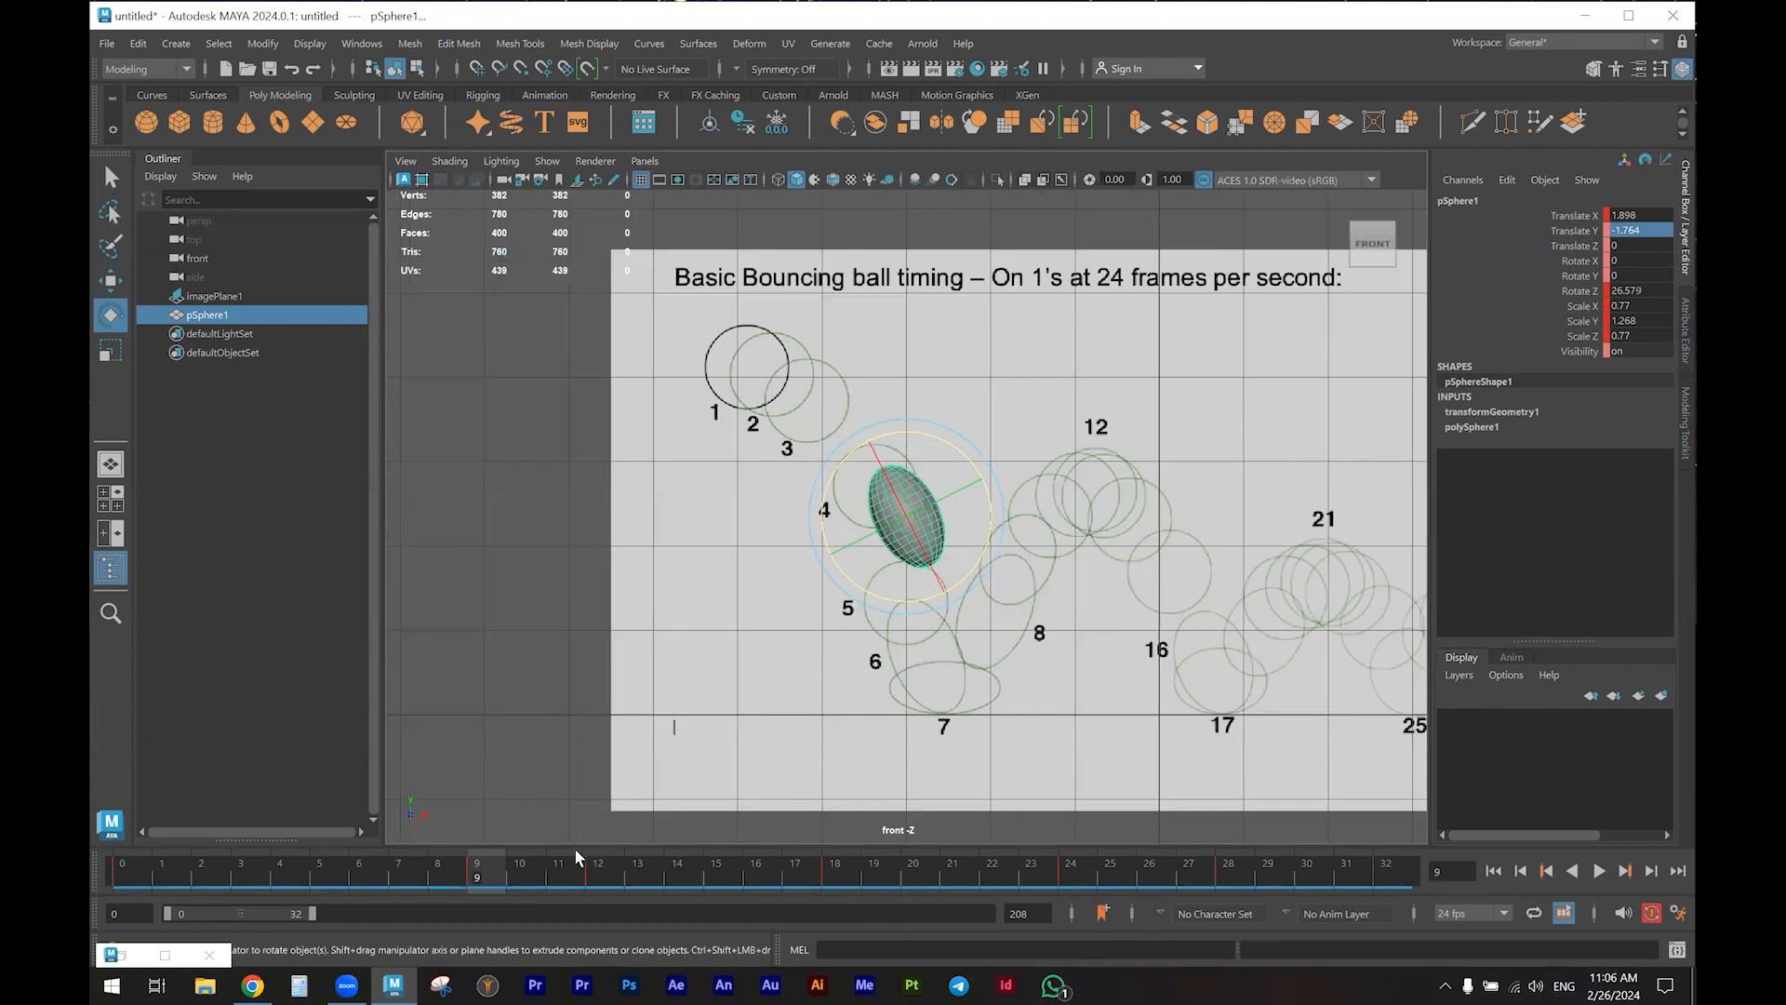
drag(488, 871, 563, 873)
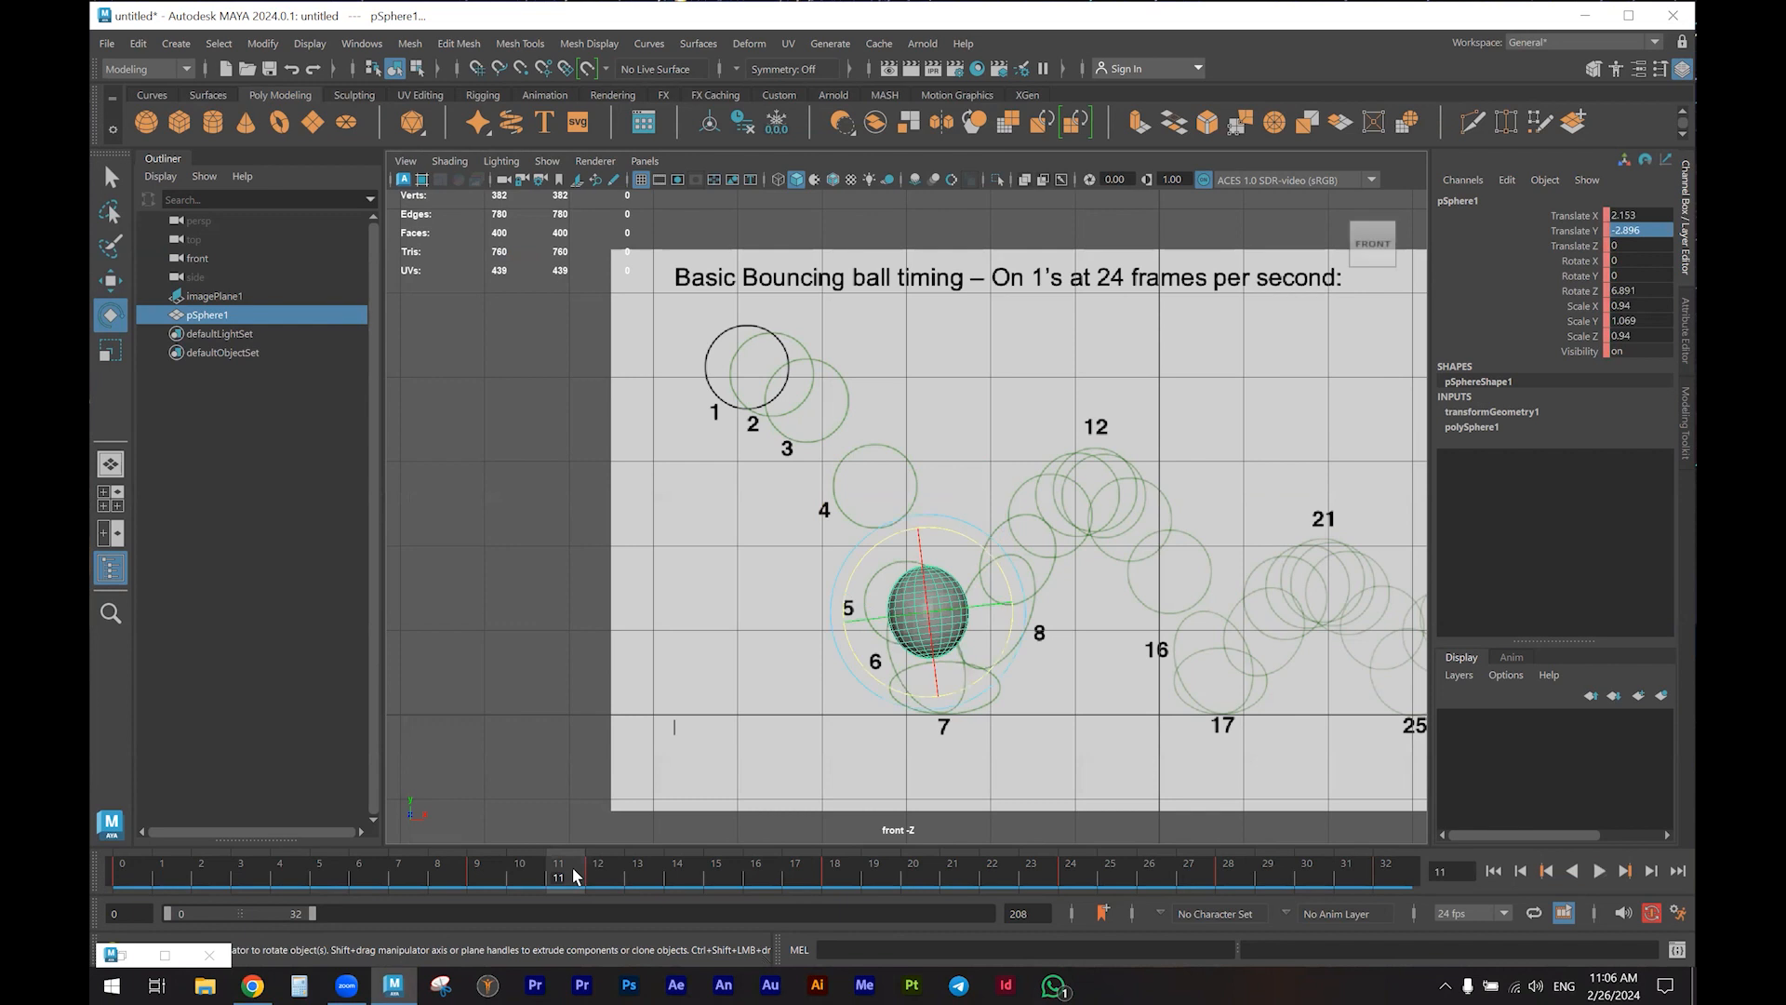
key(space)
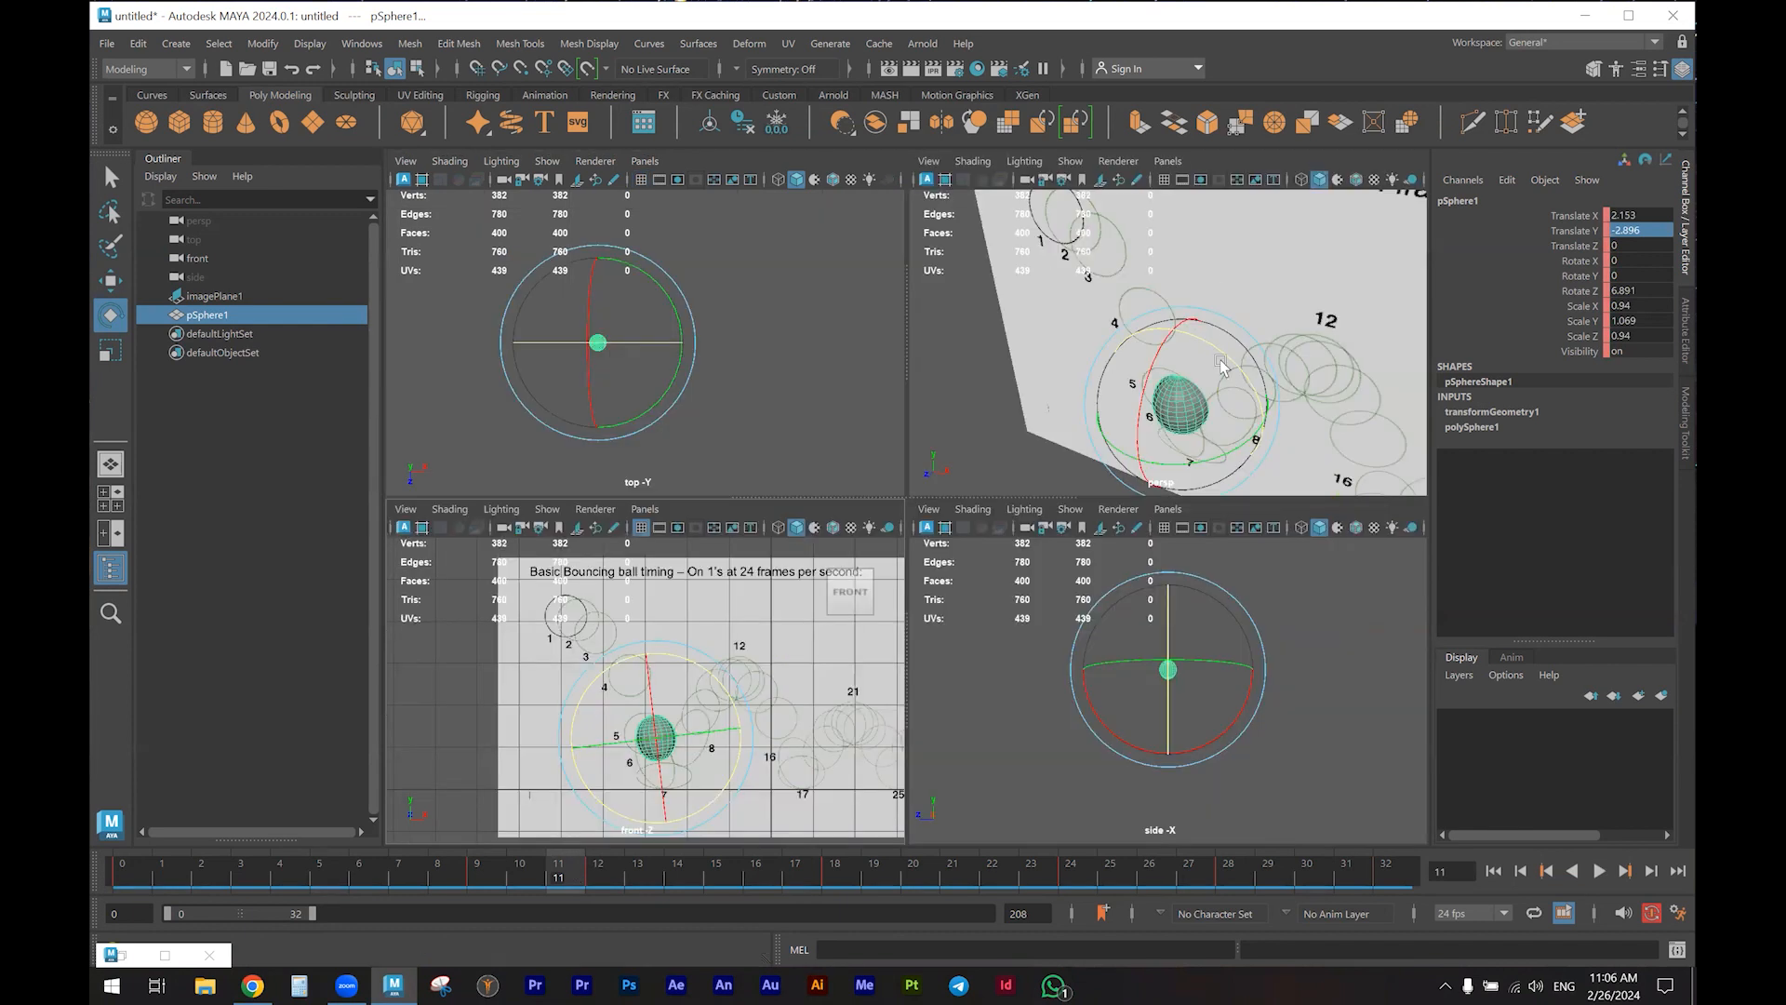
click(596, 875)
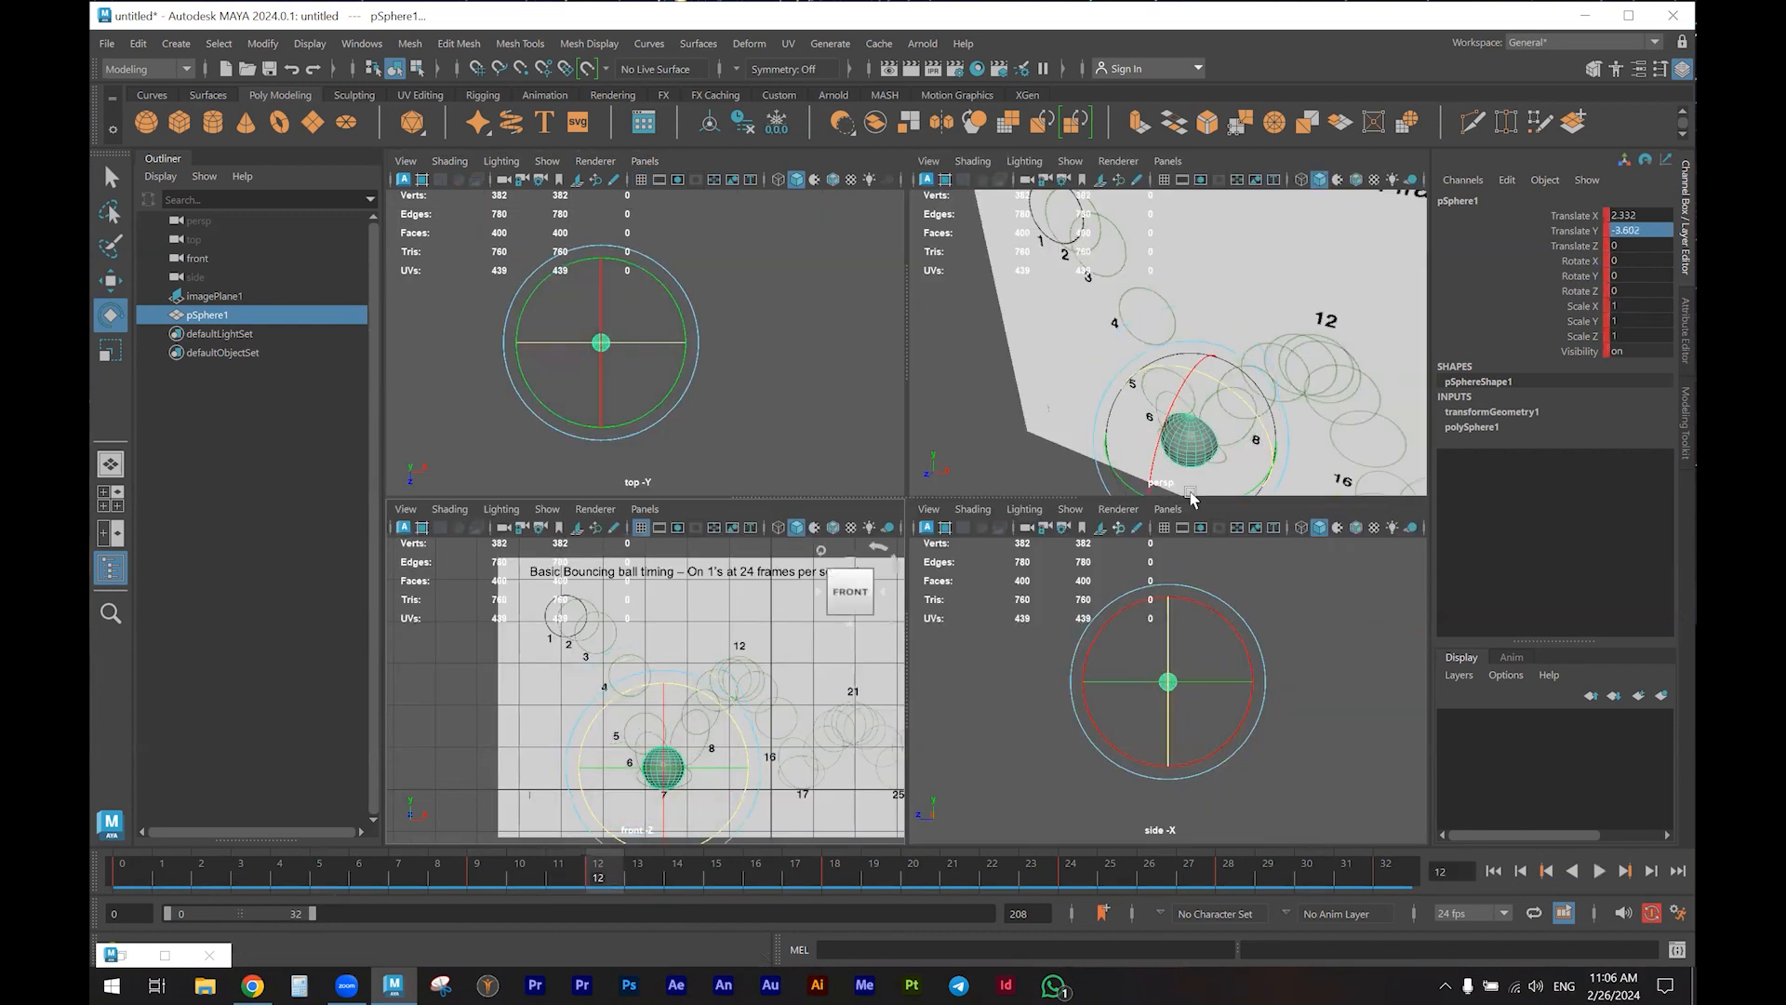
click(558, 879)
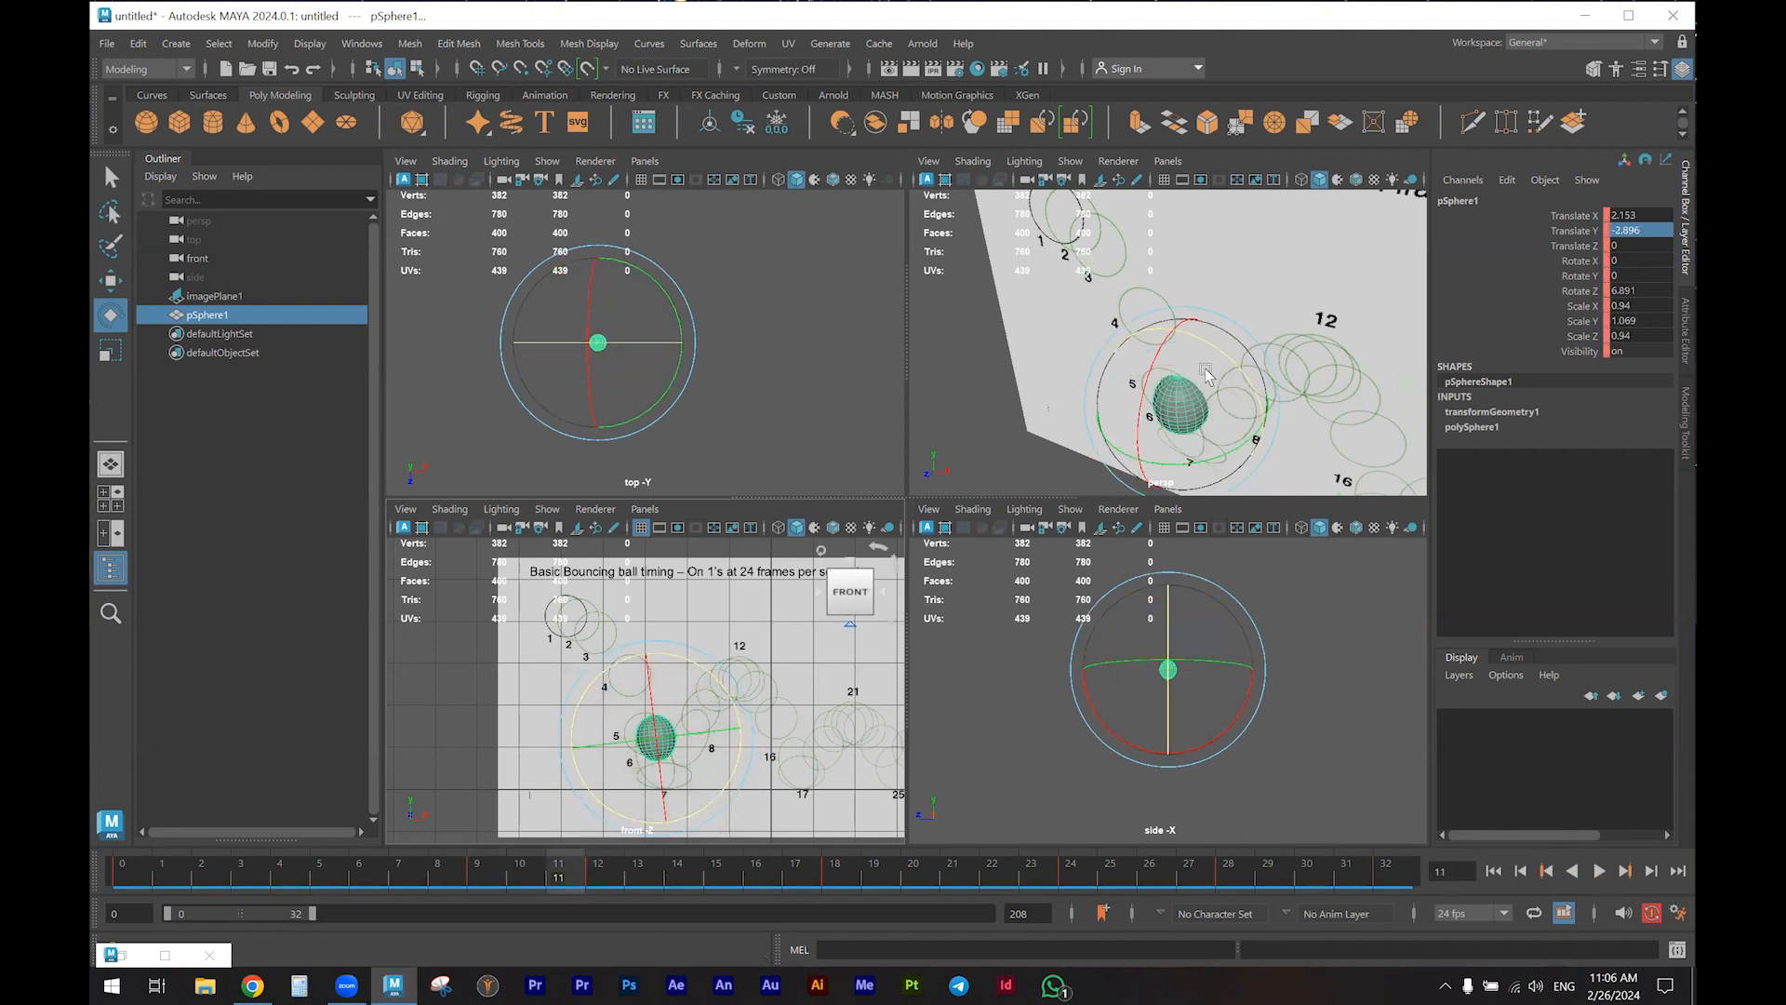
Reset the sphere's Scale X, Y and Z to 1 at frame 11
key(space)
scroll(949, 586, up, 3)
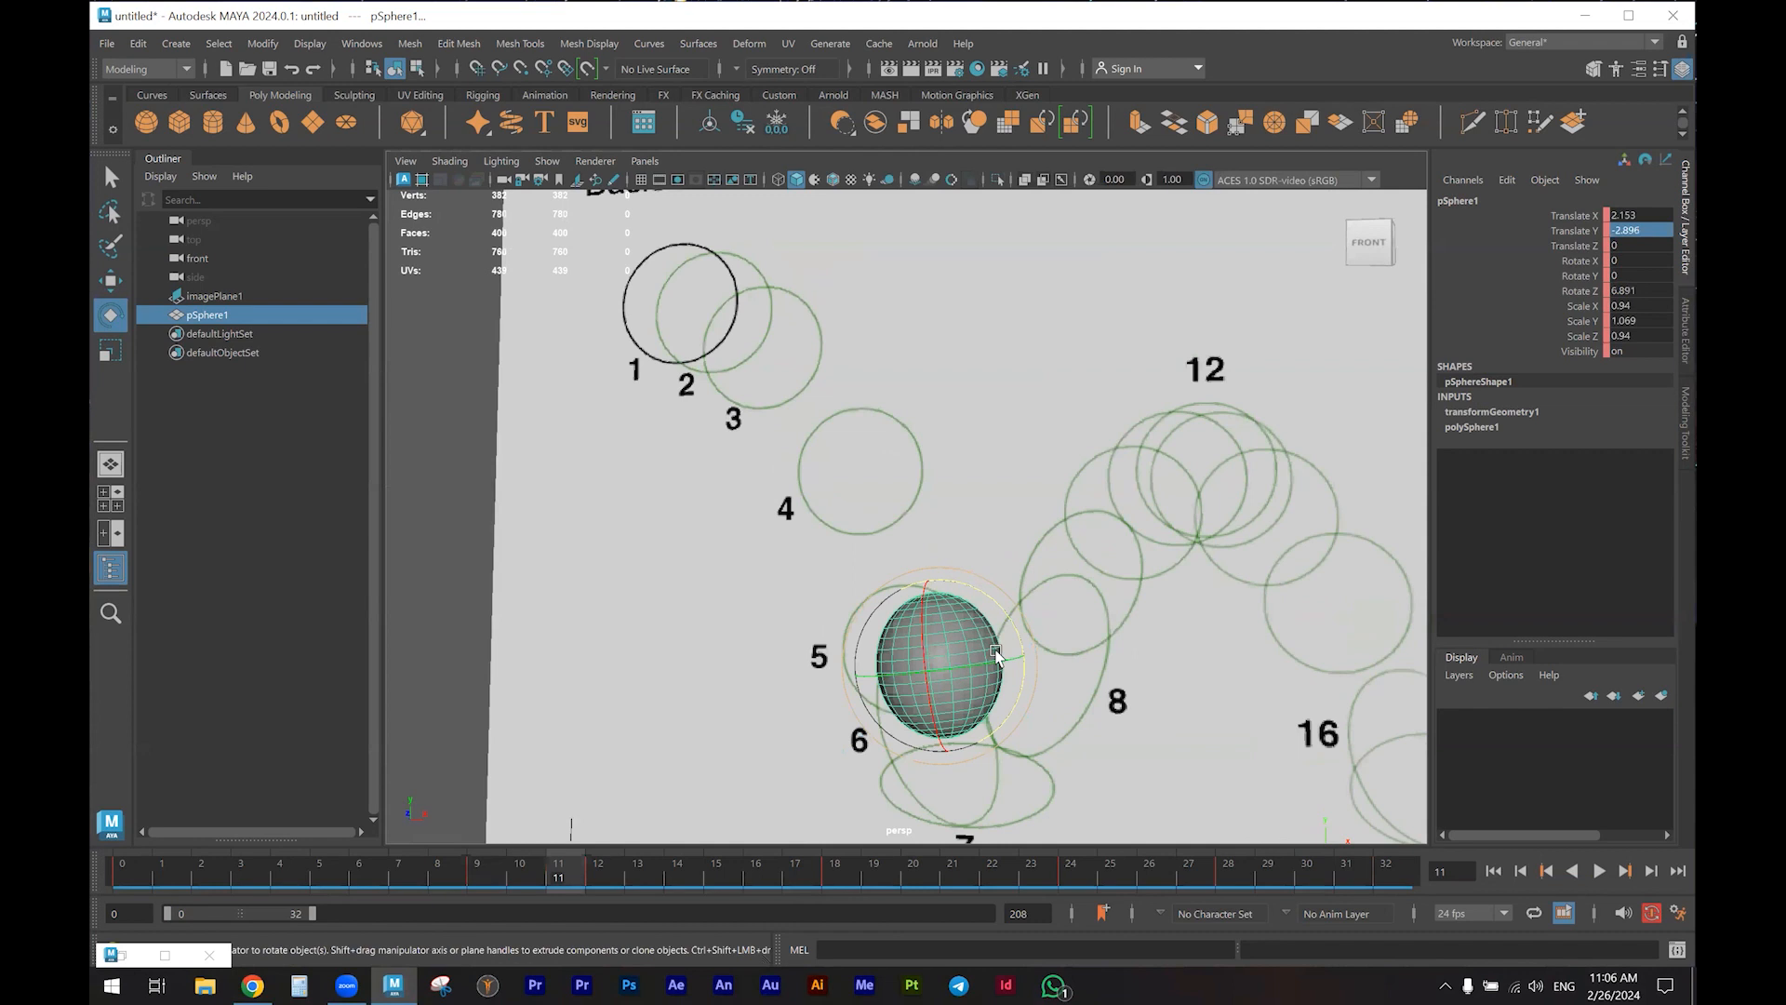
key(r)
alt+drag(995, 655, 989, 690)
click(987, 688)
drag(1584, 310, 1584, 336)
key(Return)
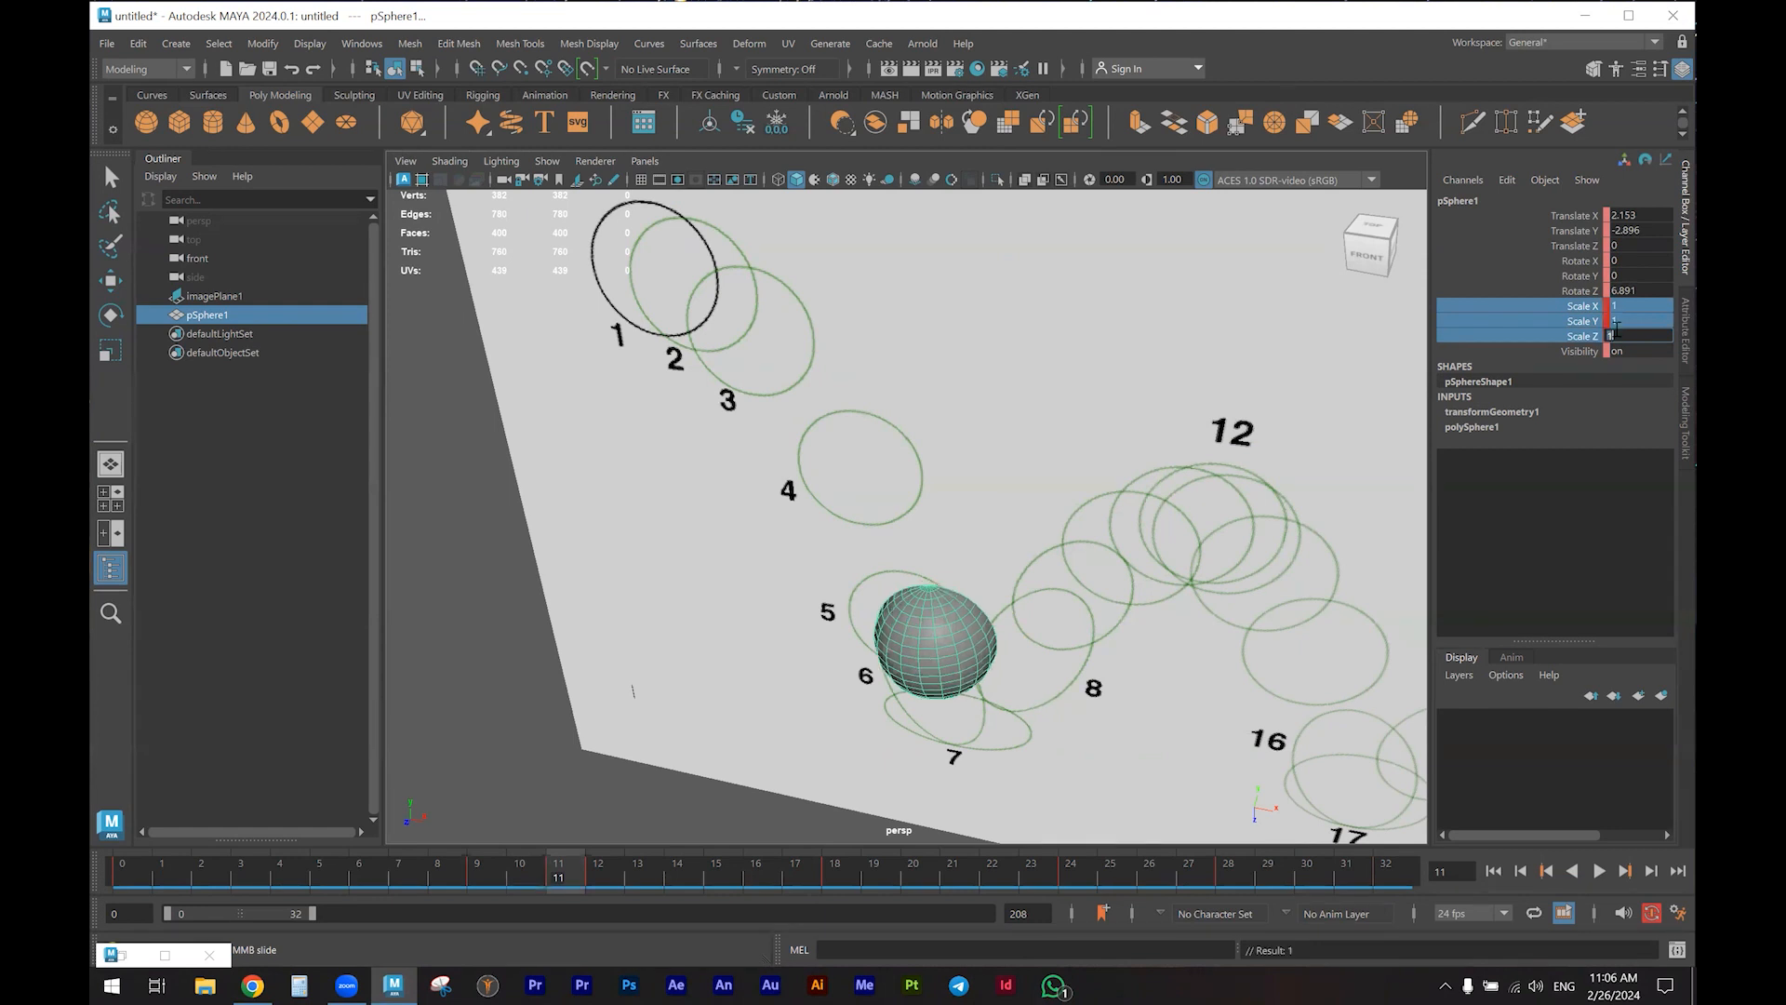
Stretch the sphere at frame 11 to 0.723 in Scale X and Z and 1.286 in Scale Y
key(r)
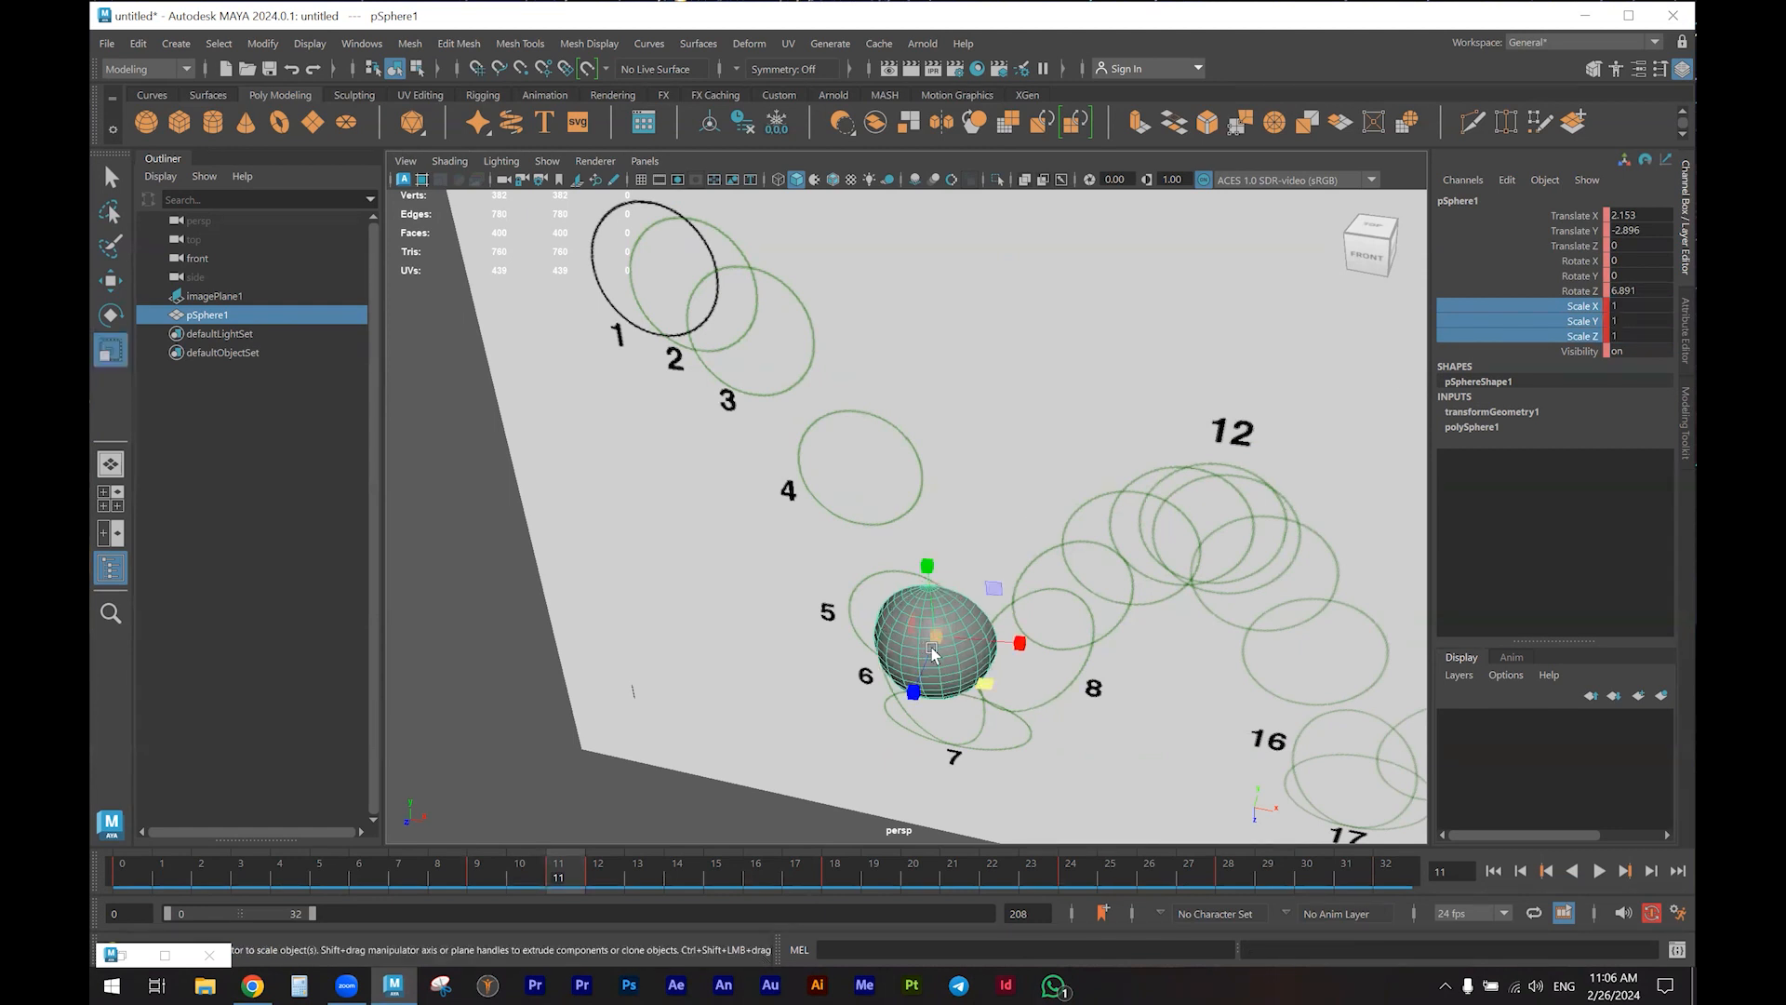
drag(990, 682, 931, 597)
drag(930, 588, 928, 575)
alt+drag(711, 807, 707, 758)
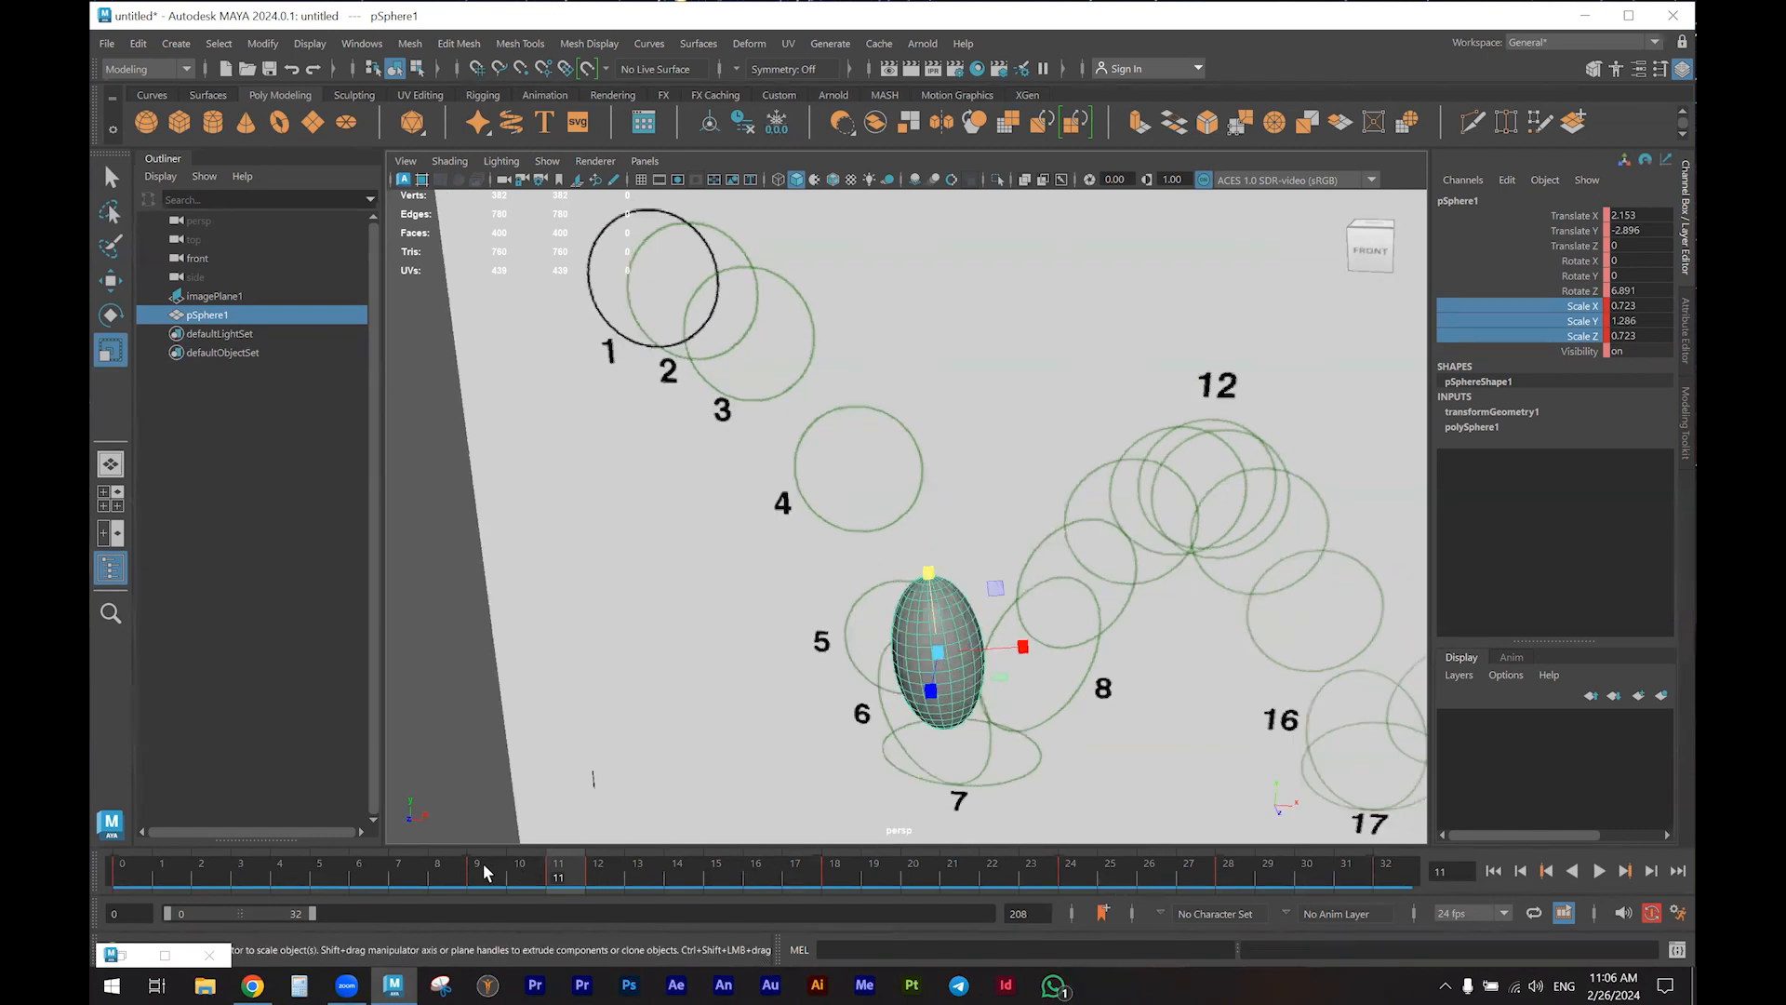
Set Scale X, Y and Z to 1 at frame 9 and key the sphere there
click(472, 871)
drag(1634, 305, 1628, 333)
key(Return)
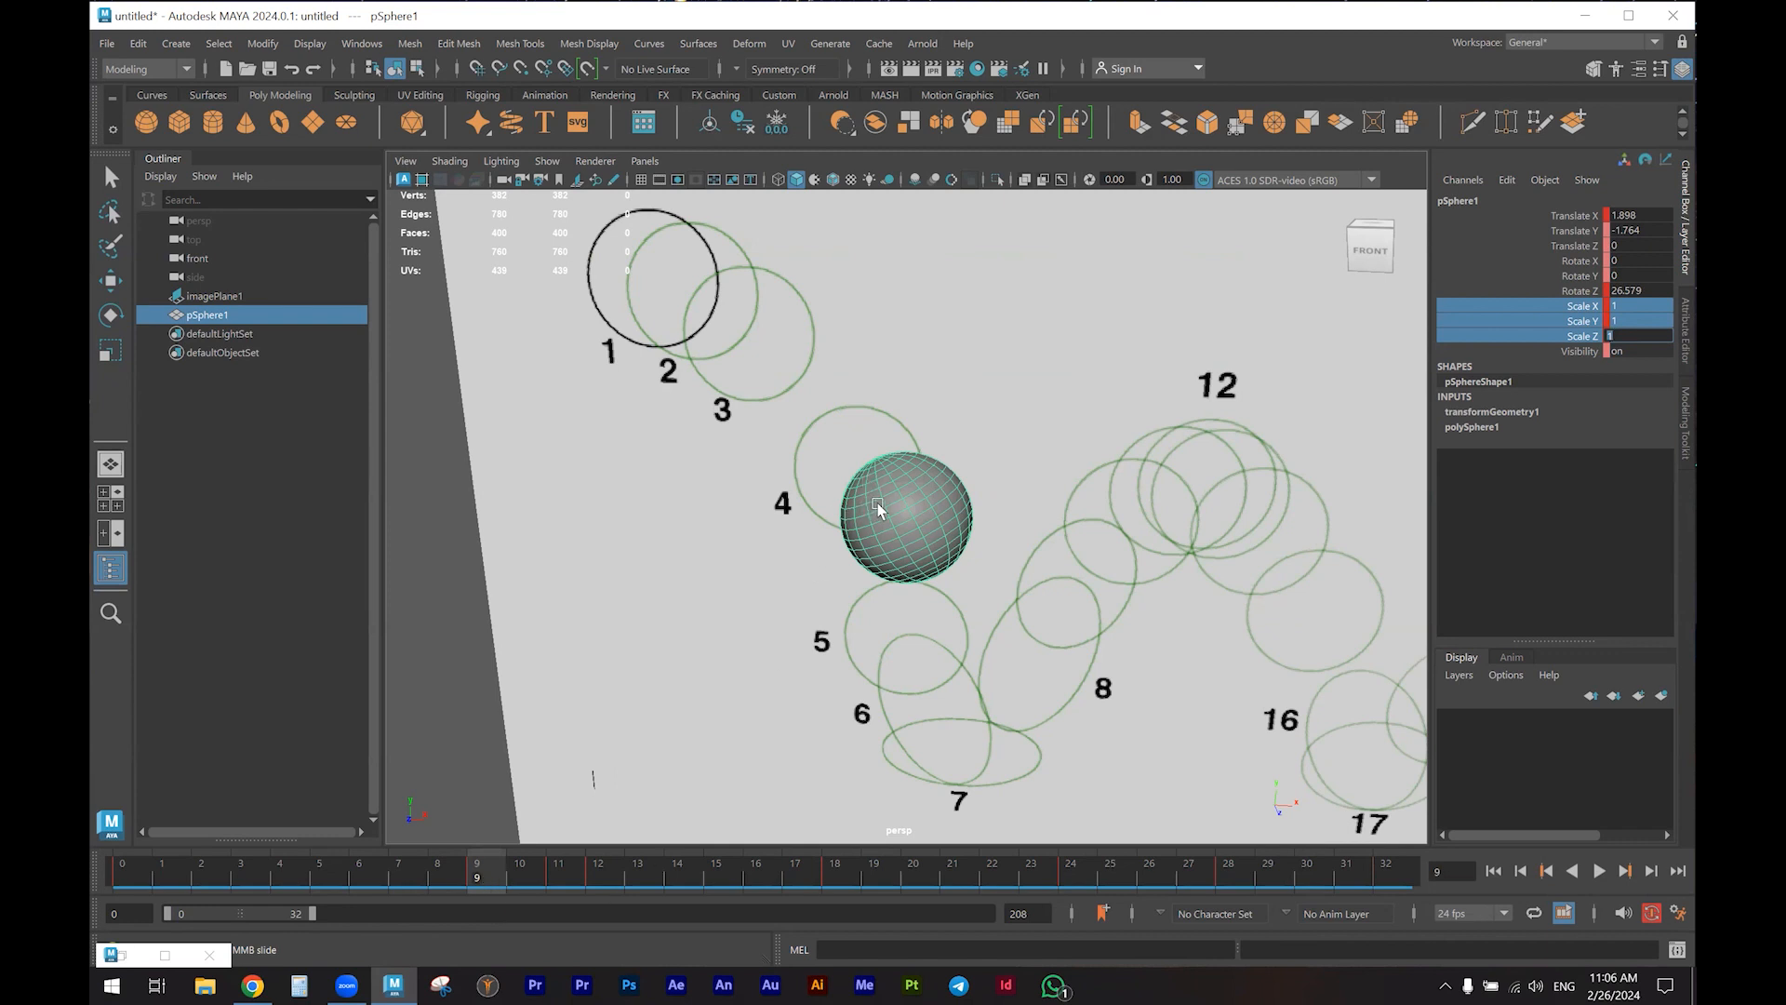
key(w)
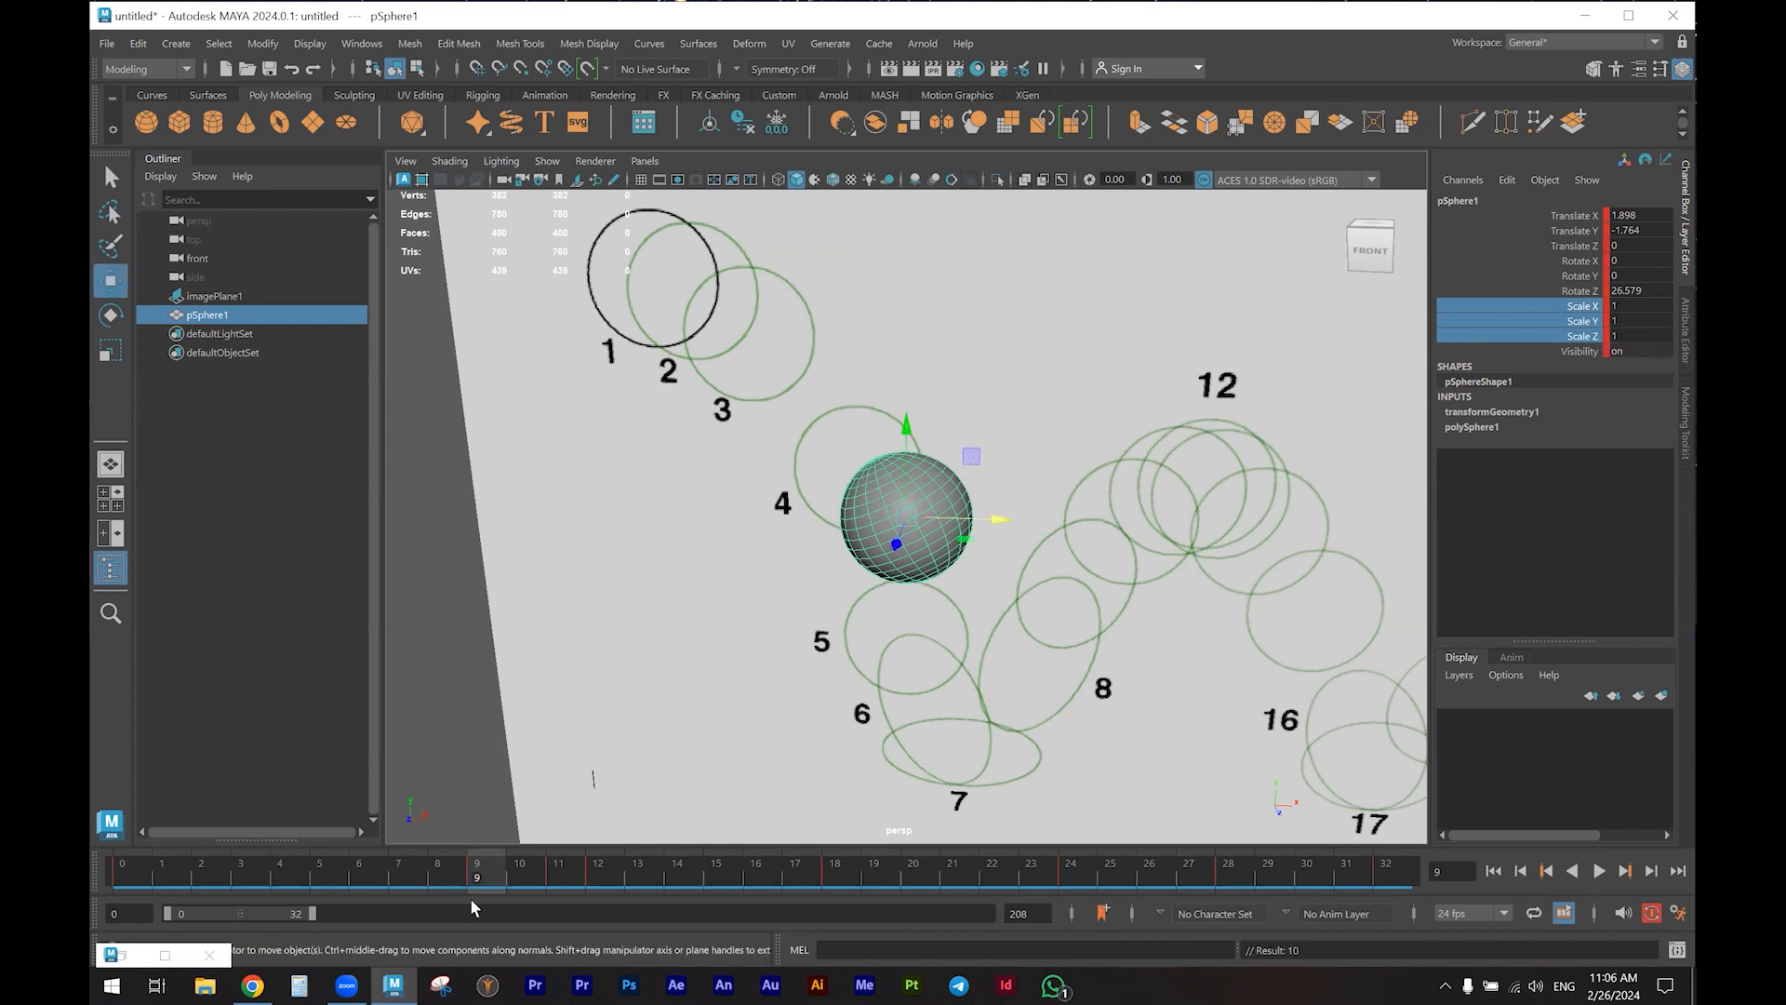
Squash the sphere at frame 12 to 1.278 in Scale X and Z and 0.682 in Scale Y
click(557, 877)
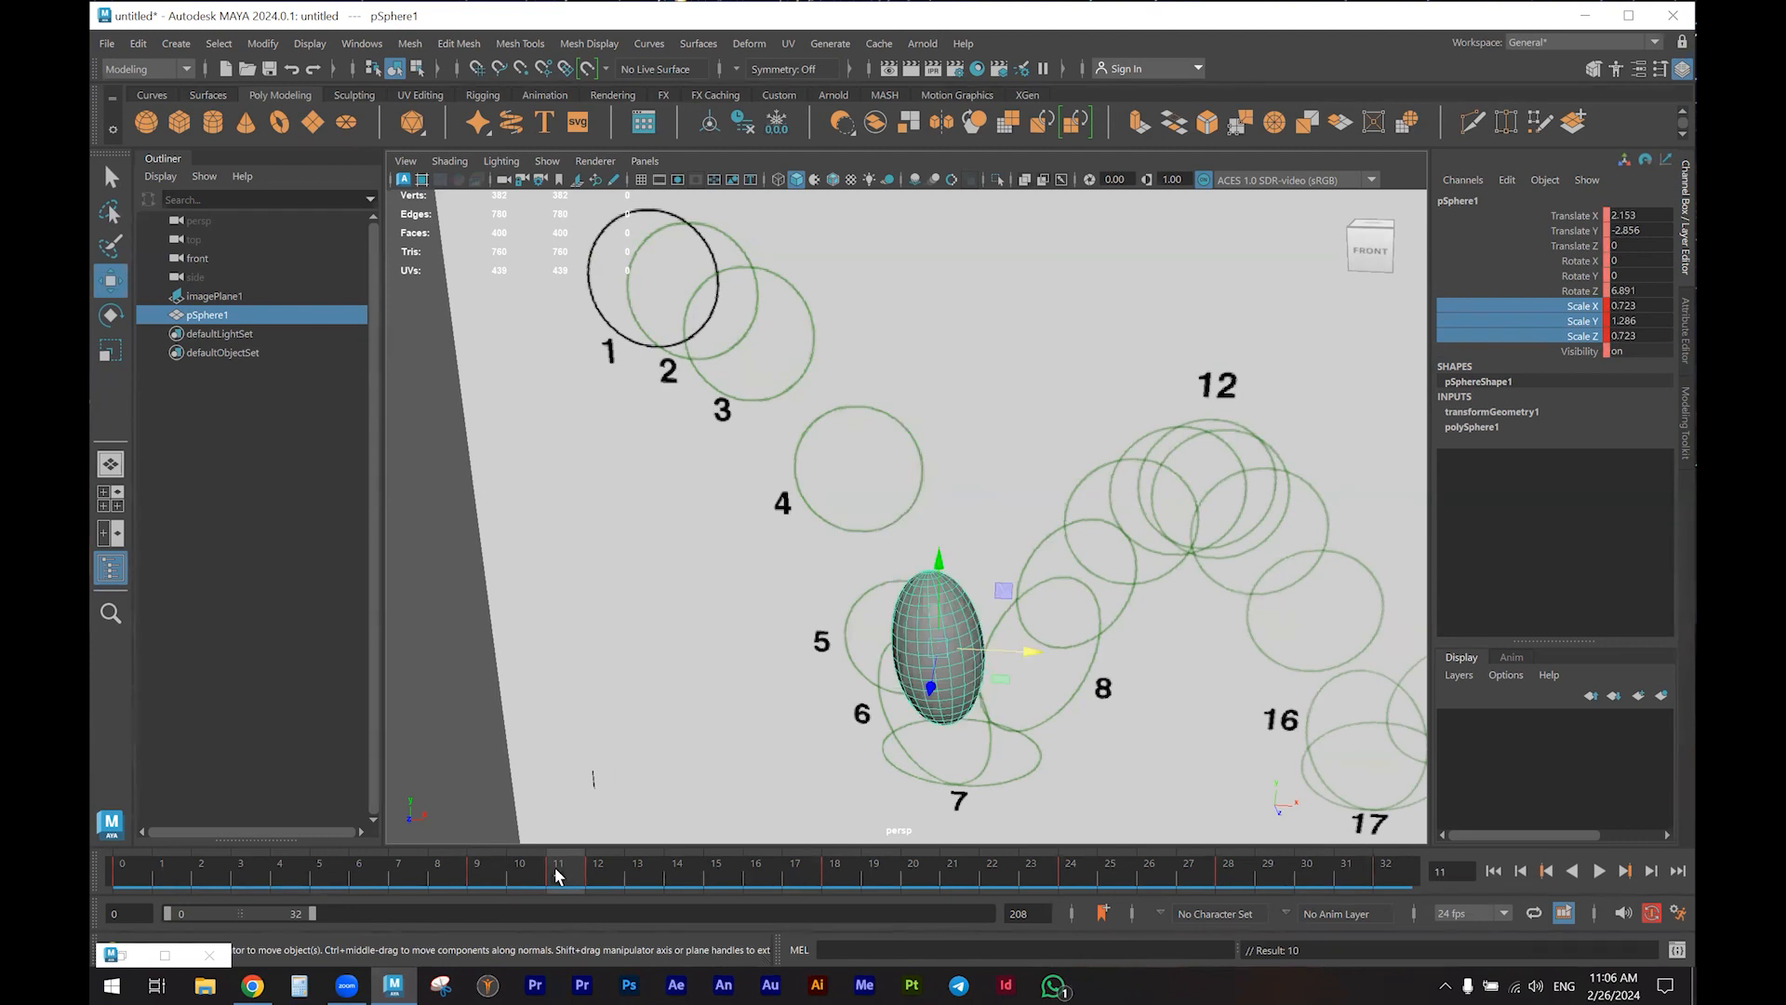
click(595, 873)
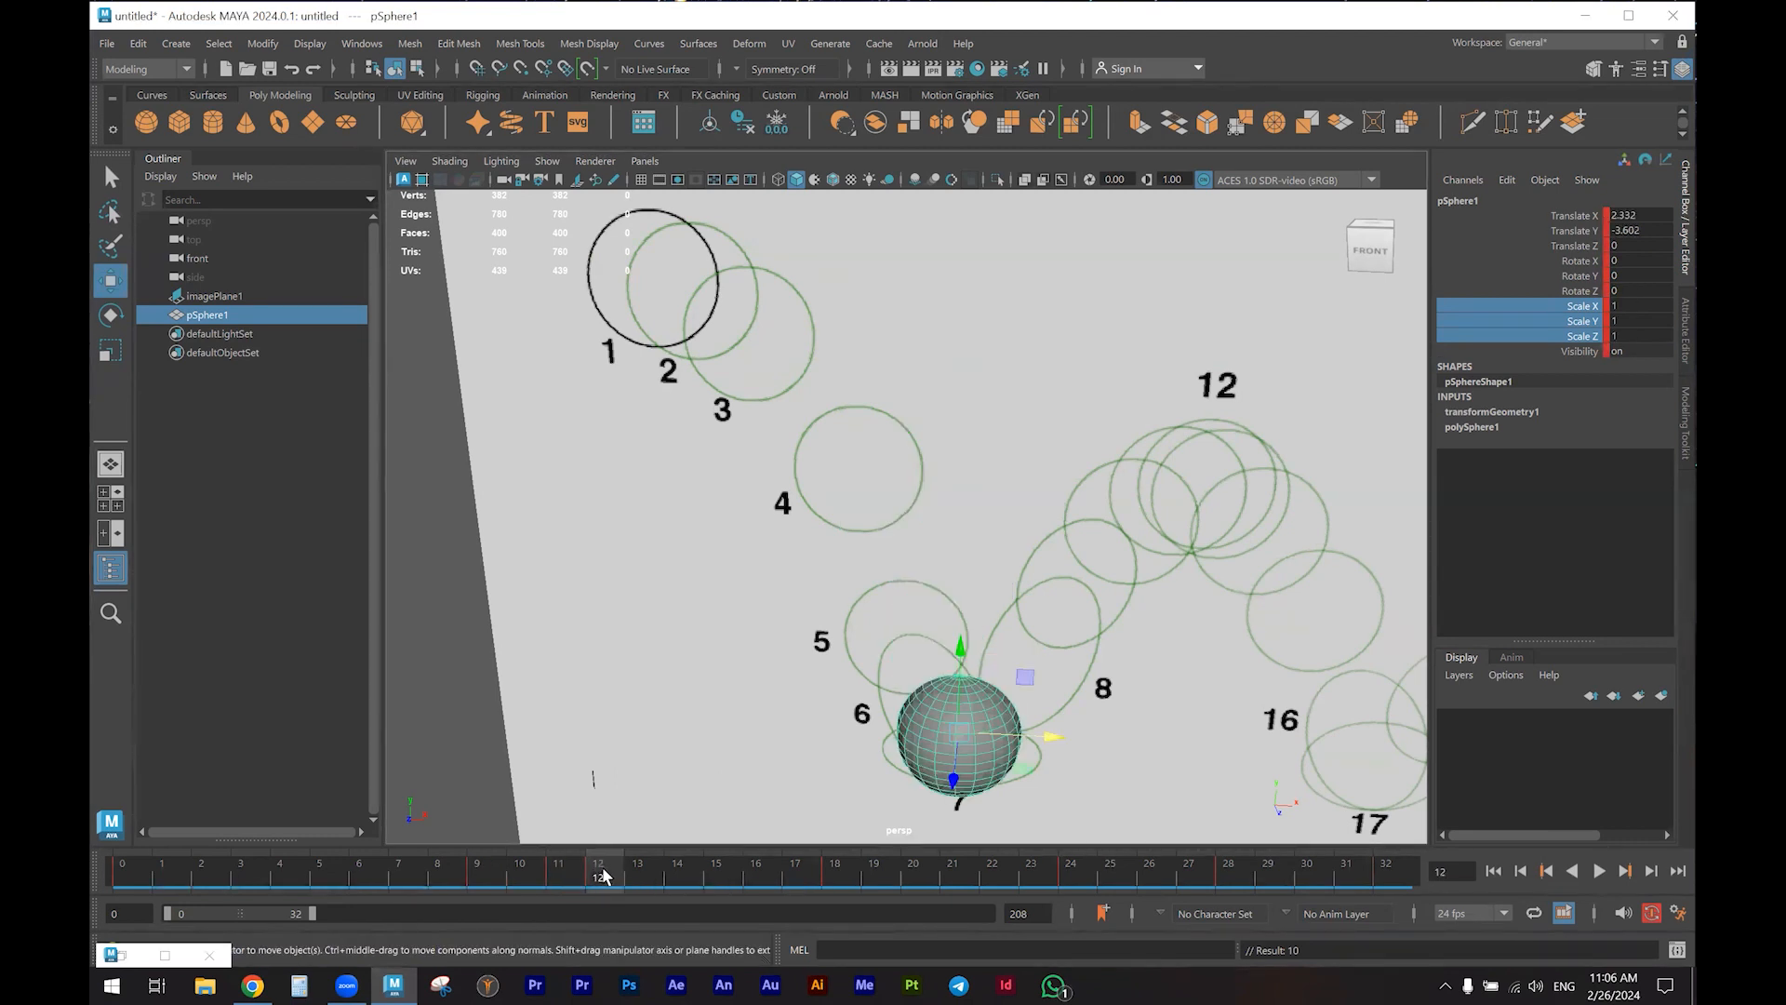
scroll(1238, 517, down, 2)
alt+middle_drag(985, 750, 854, 586)
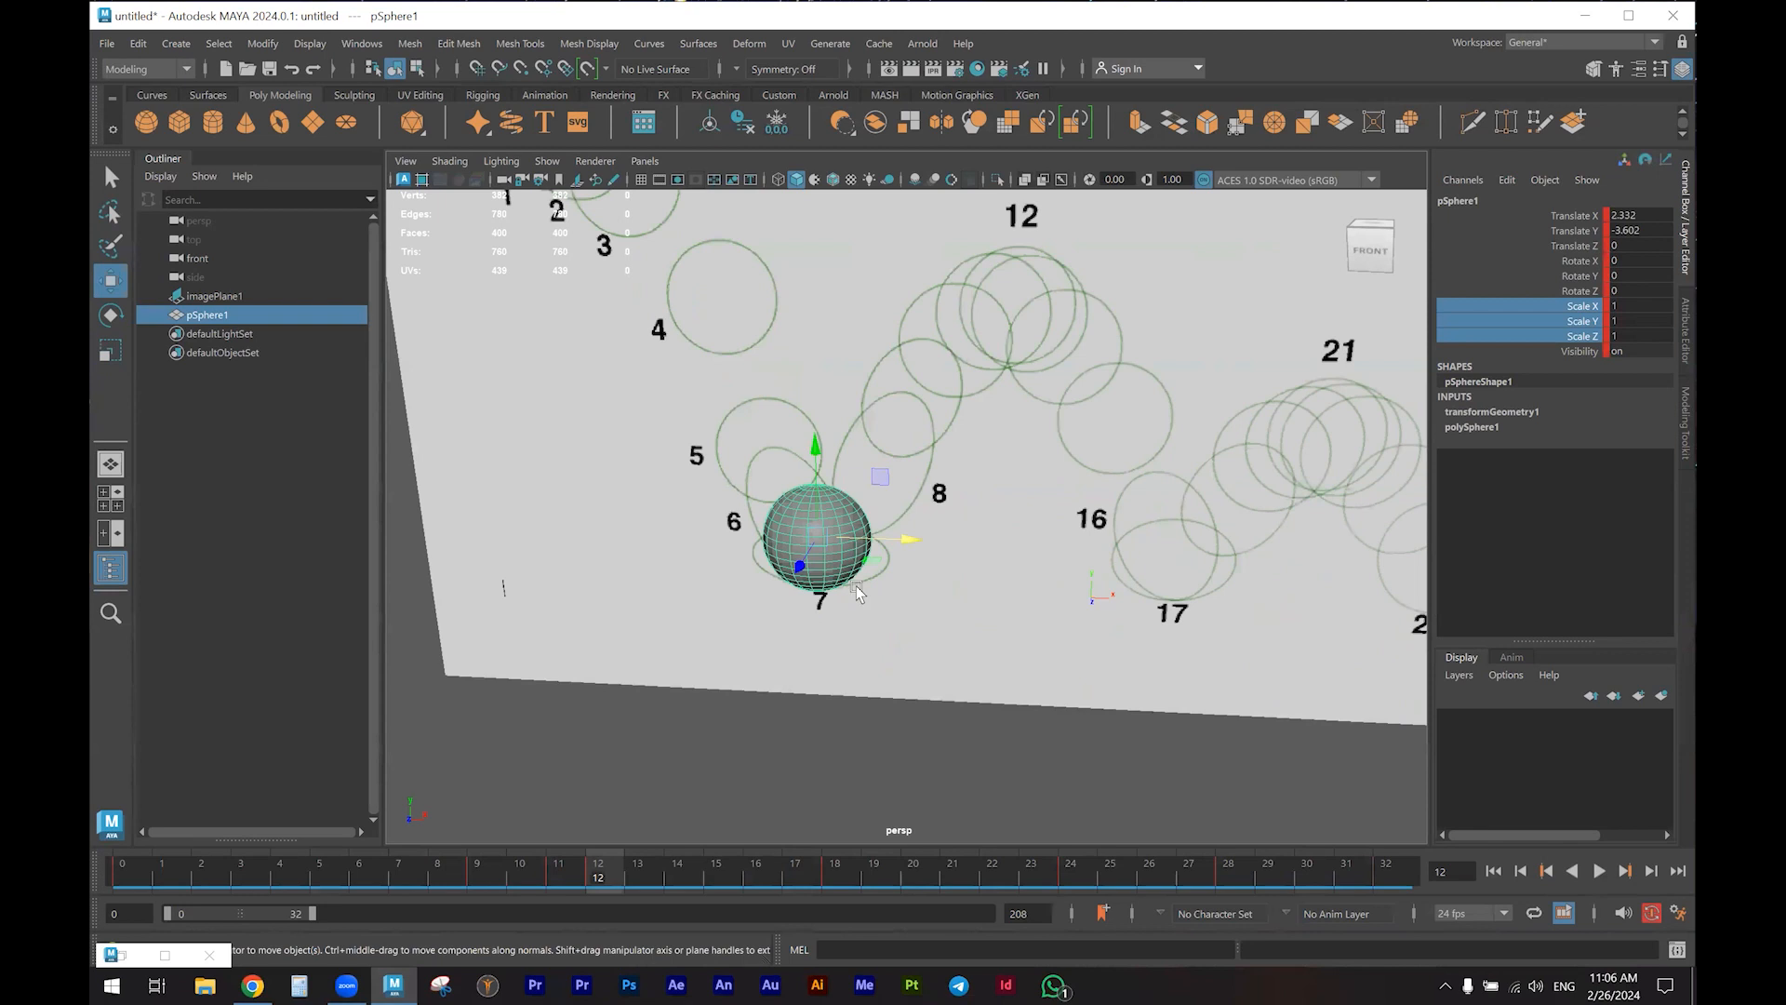
alt+drag(607, 637, 600, 590)
alt+right_drag(804, 614, 1005, 617)
alt+middle_drag(795, 609, 986, 610)
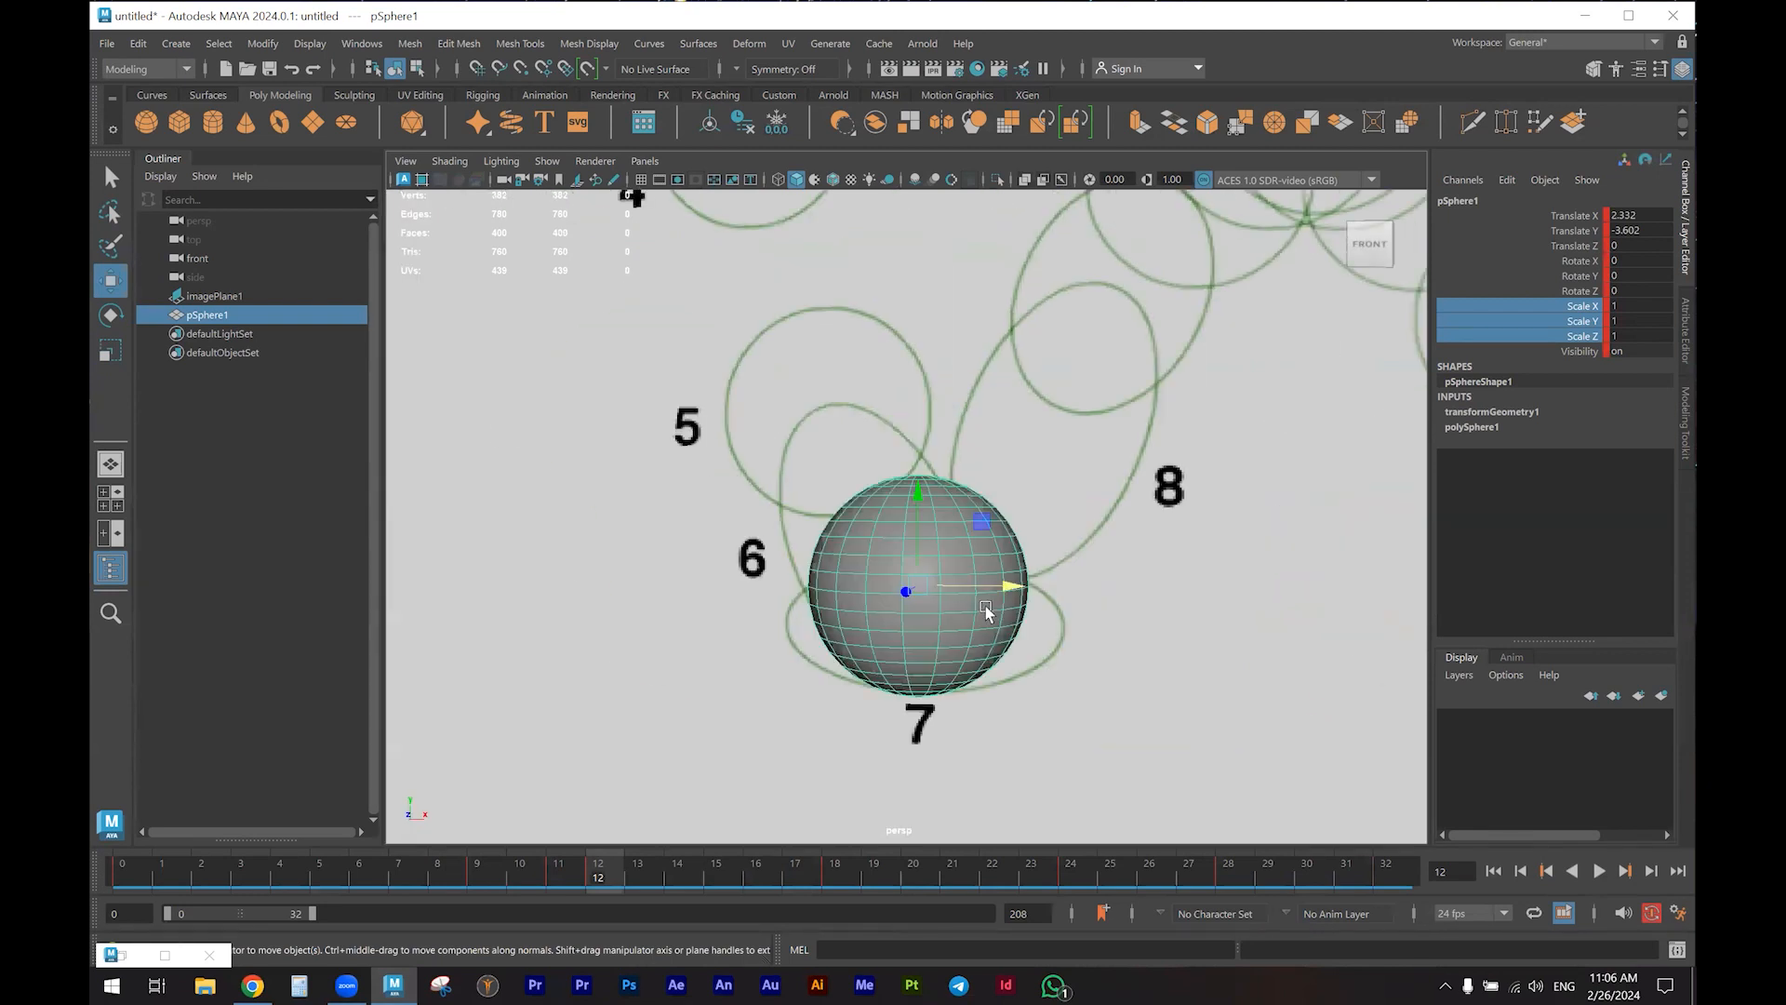
key(r)
drag(917, 498, 988, 581)
alt+drag(874, 648, 889, 640)
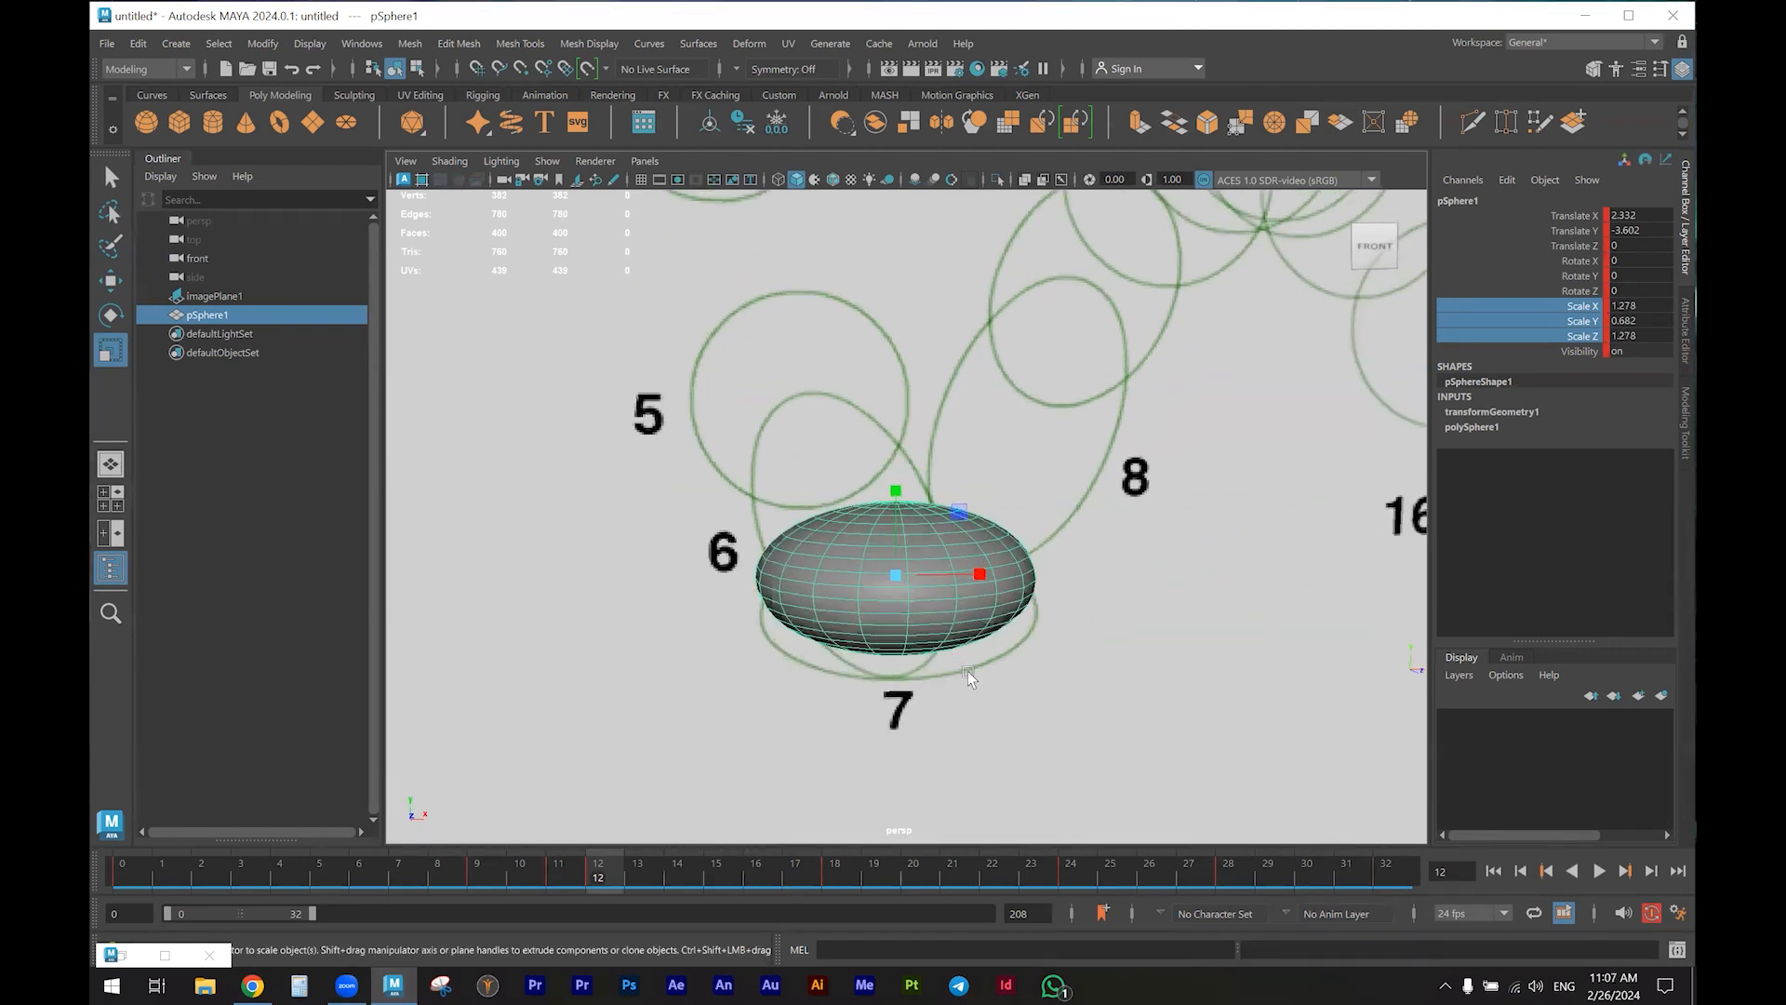
Move the squashed sphere onto reference drawing 7 at frame 12, with Translate X 2.344 and Translate Y -3.761
key(space)
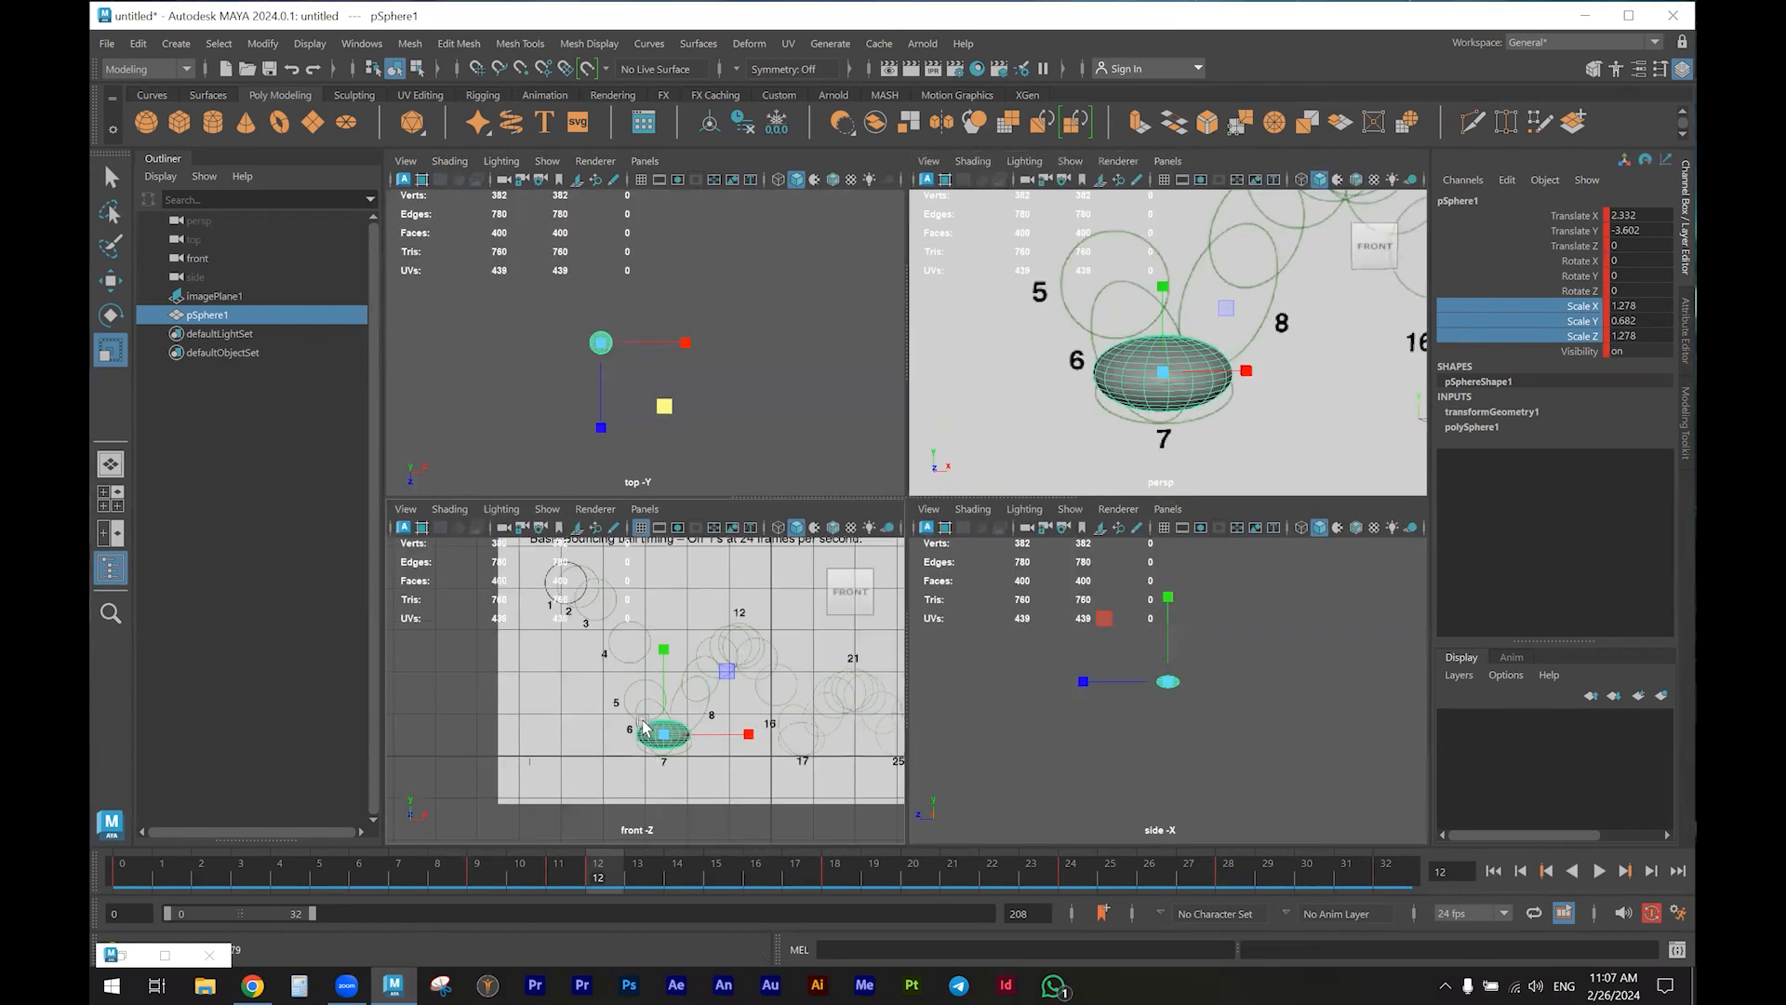
scroll(825, 756, up, 3)
scroll(642, 595, up, 3)
key(w)
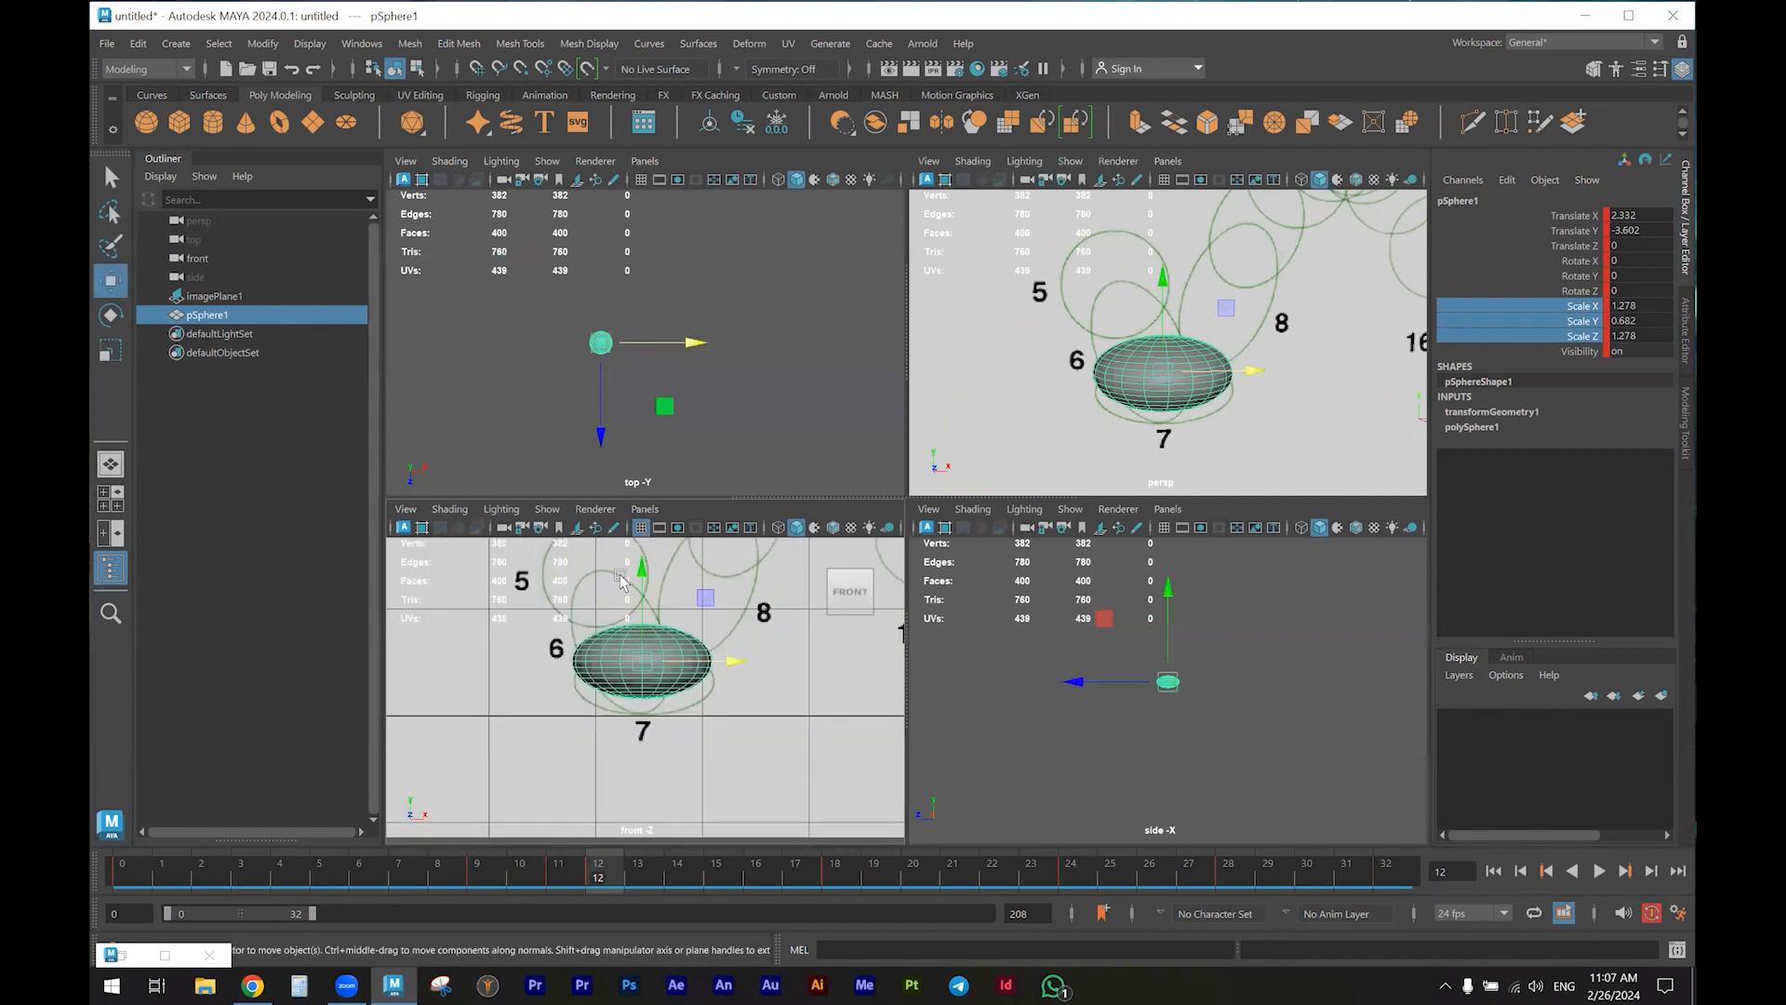
drag(642, 577, 642, 605)
drag(732, 681, 731, 684)
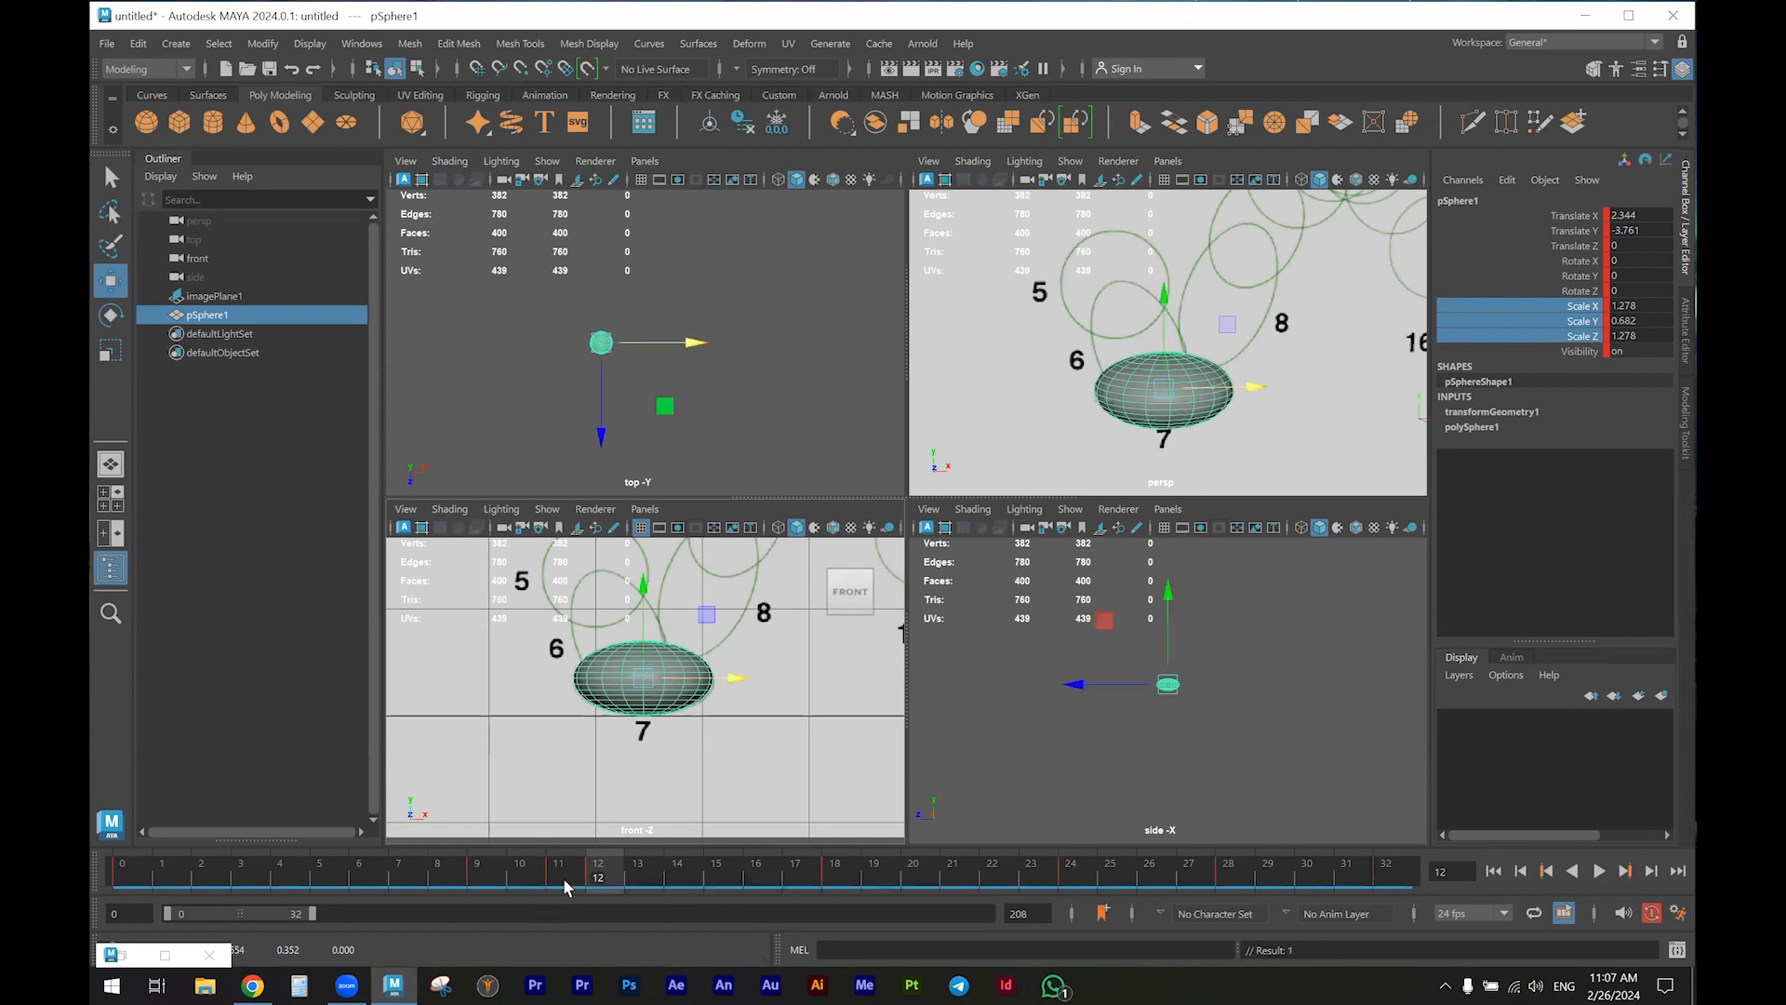
Play the animation briefly, and set the sphere's Scale X, Y and Z to 1 at frame 13
key(alt+v)
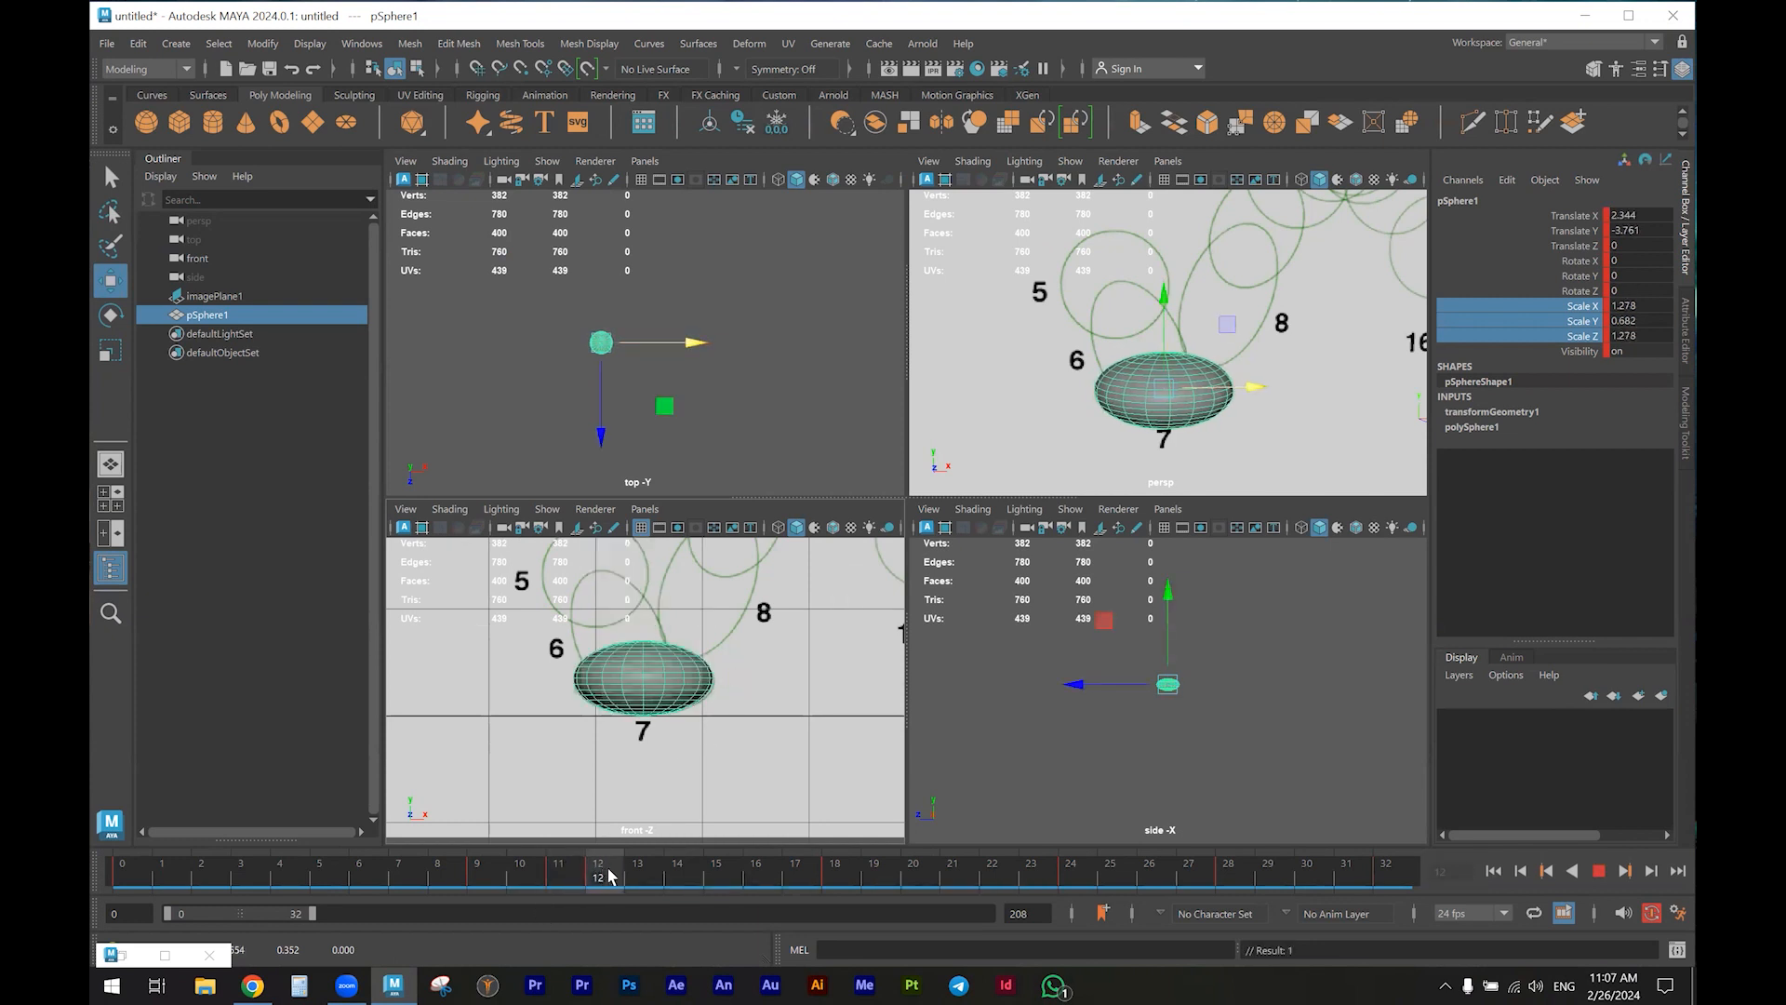
drag(608, 870, 630, 865)
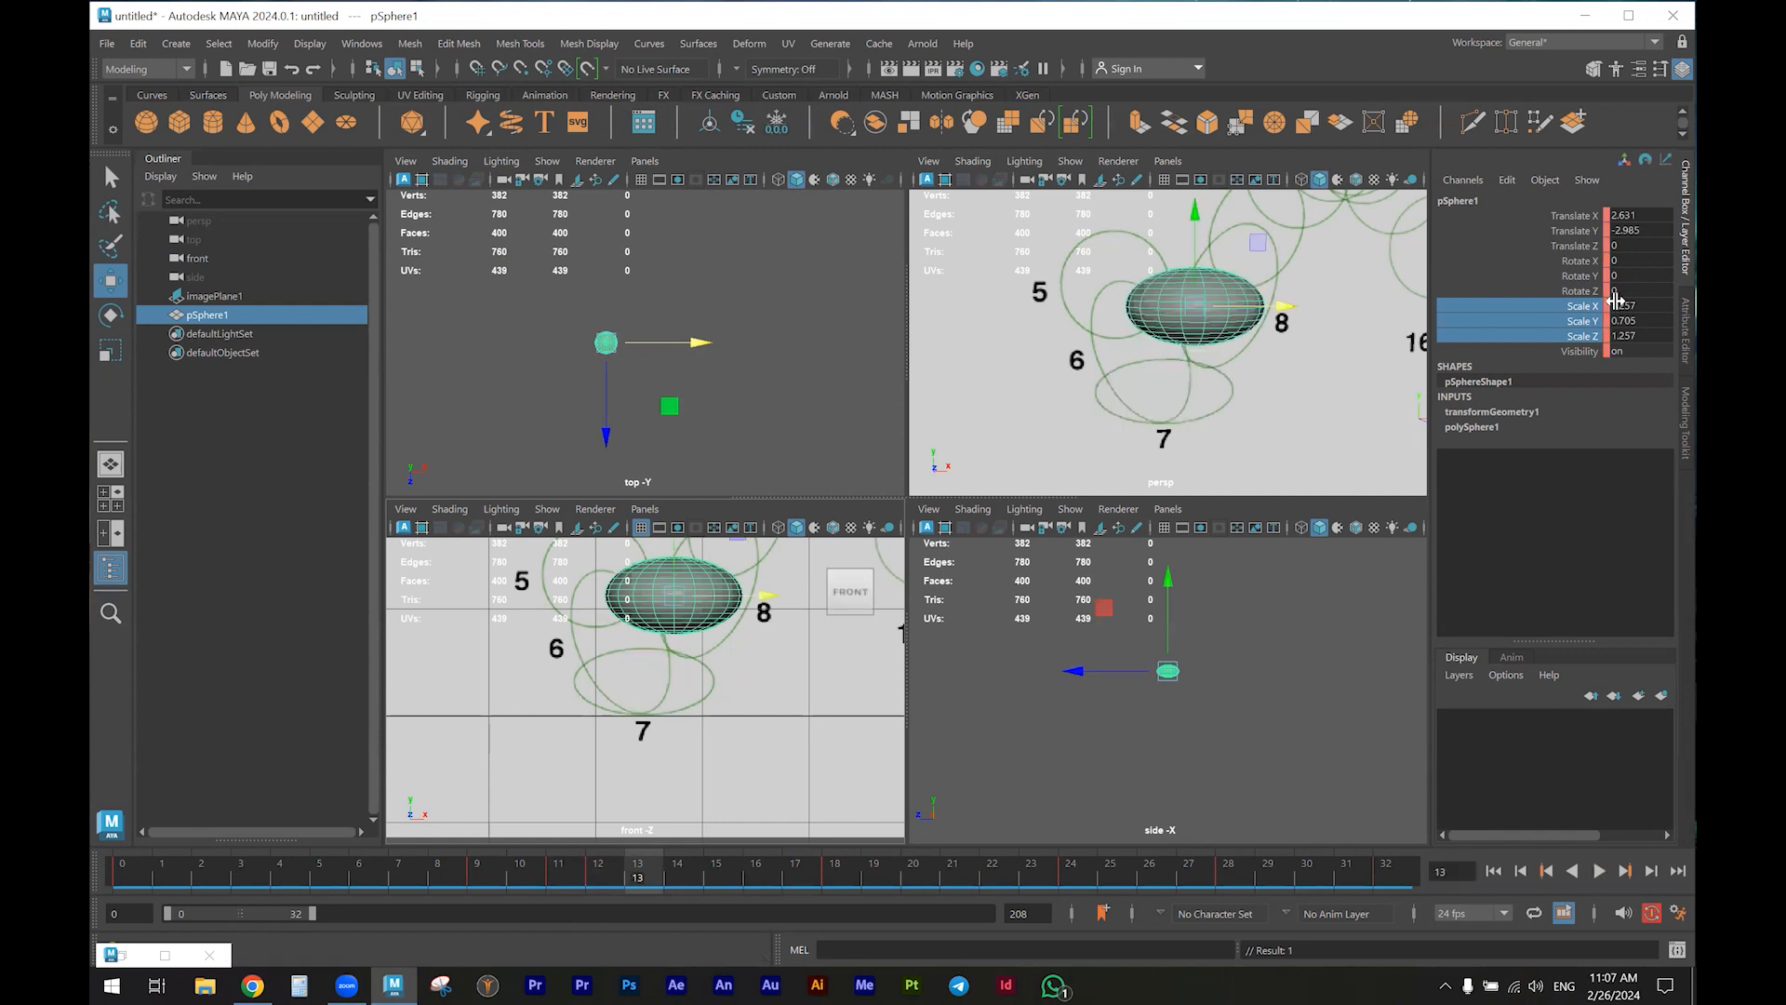
click(1652, 333)
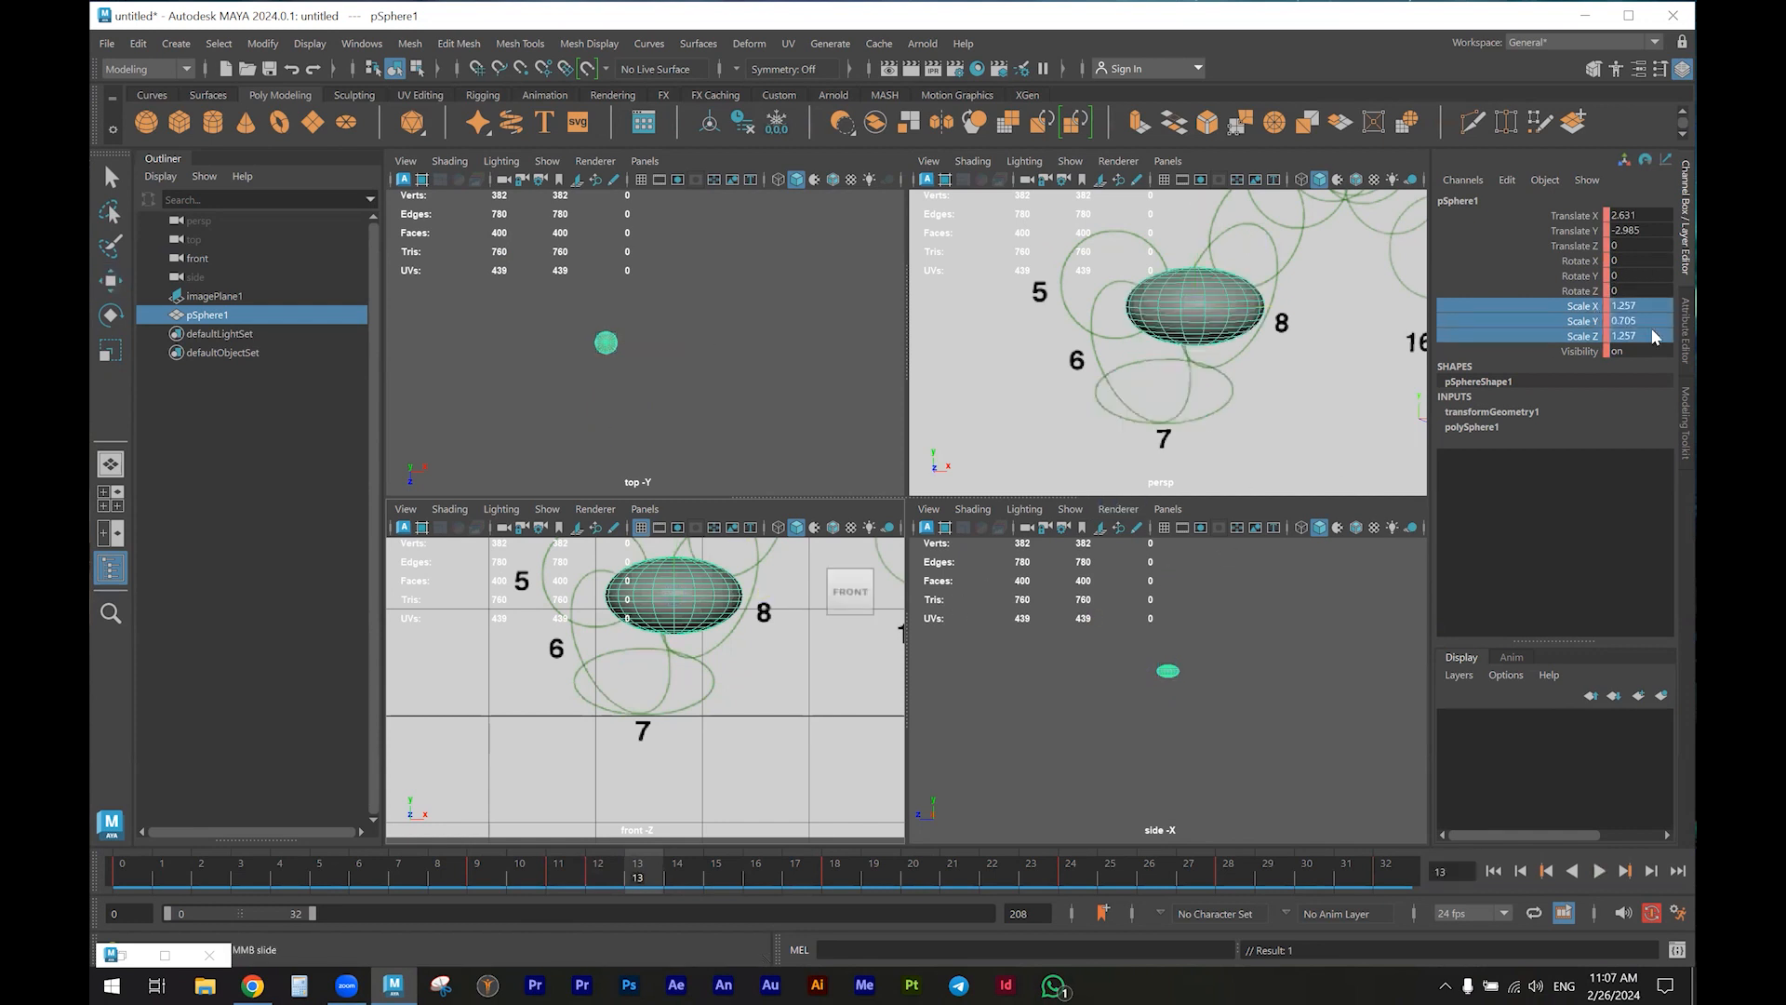
text(1)
key(Return)
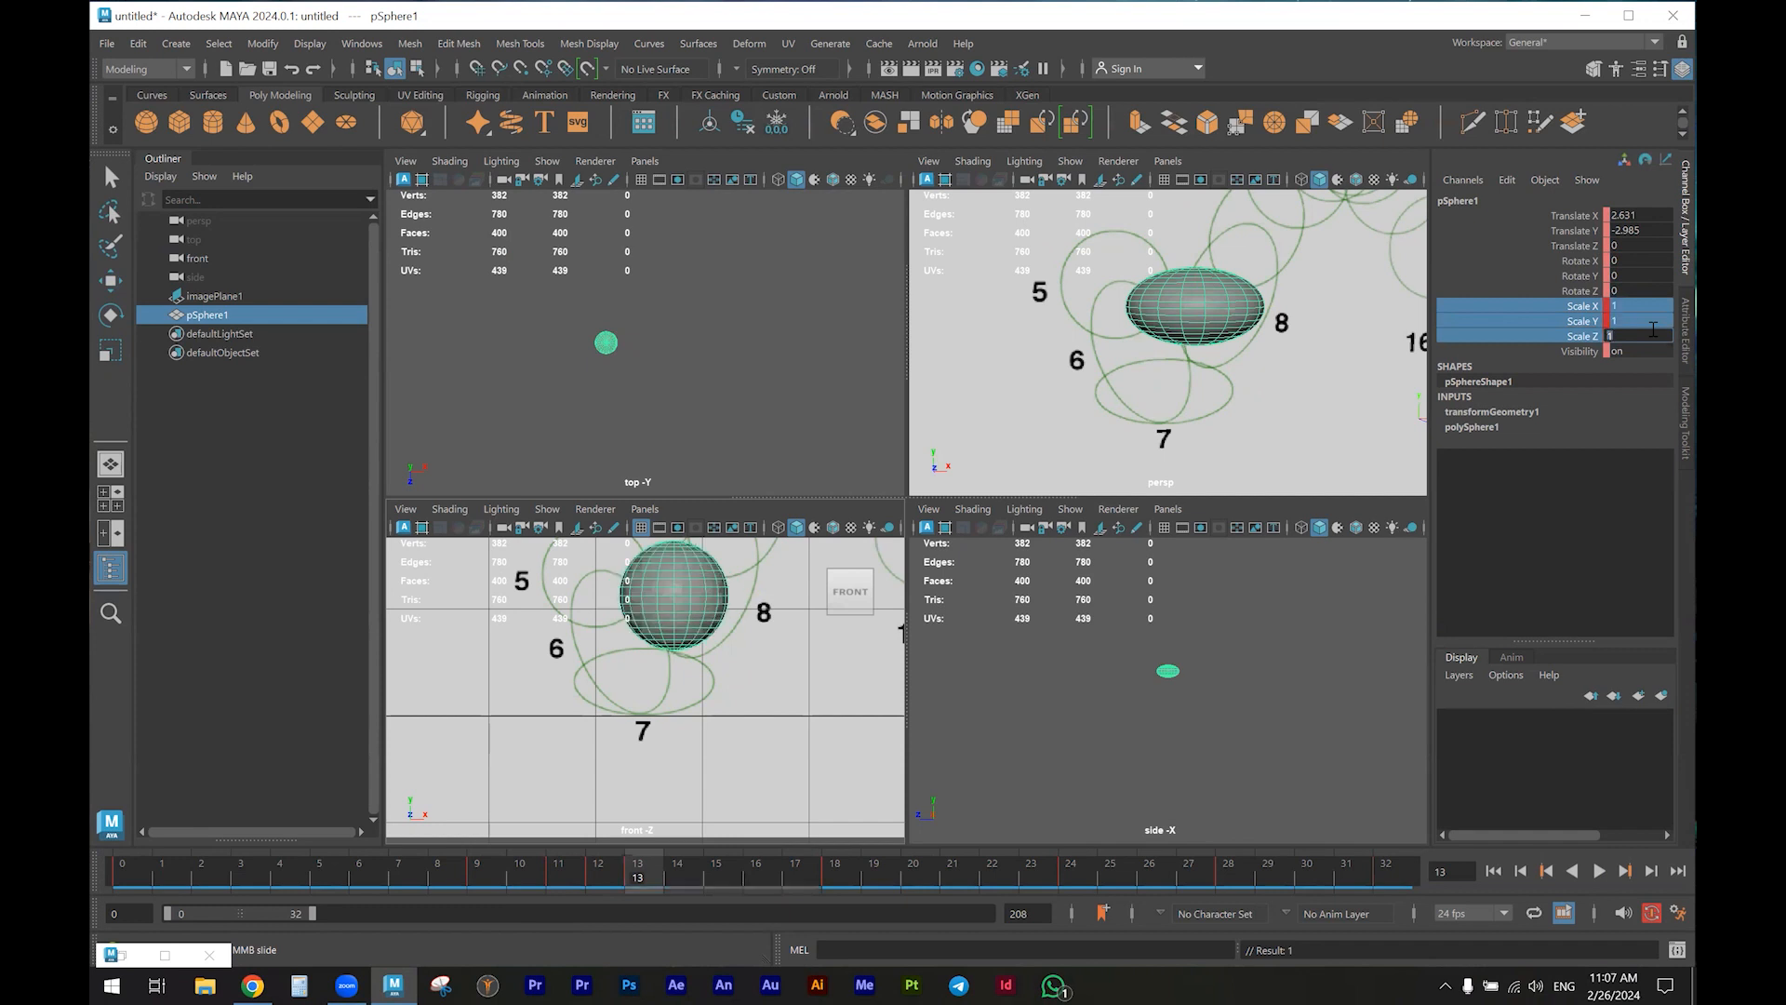
Stretch the sphere at frame 13 to Scale X and Z 0.669 and Scale Y 1.208, and rotate it to -17.862 about Z
mouse_move(1235, 329)
alt+mouse_down()
mouse_move(1210, 337)
mouse_move(1255, 351)
mouse_move(1245, 335)
alt+mouse_up()
key(r)
drag(1228, 263, 1292, 271)
key(e)
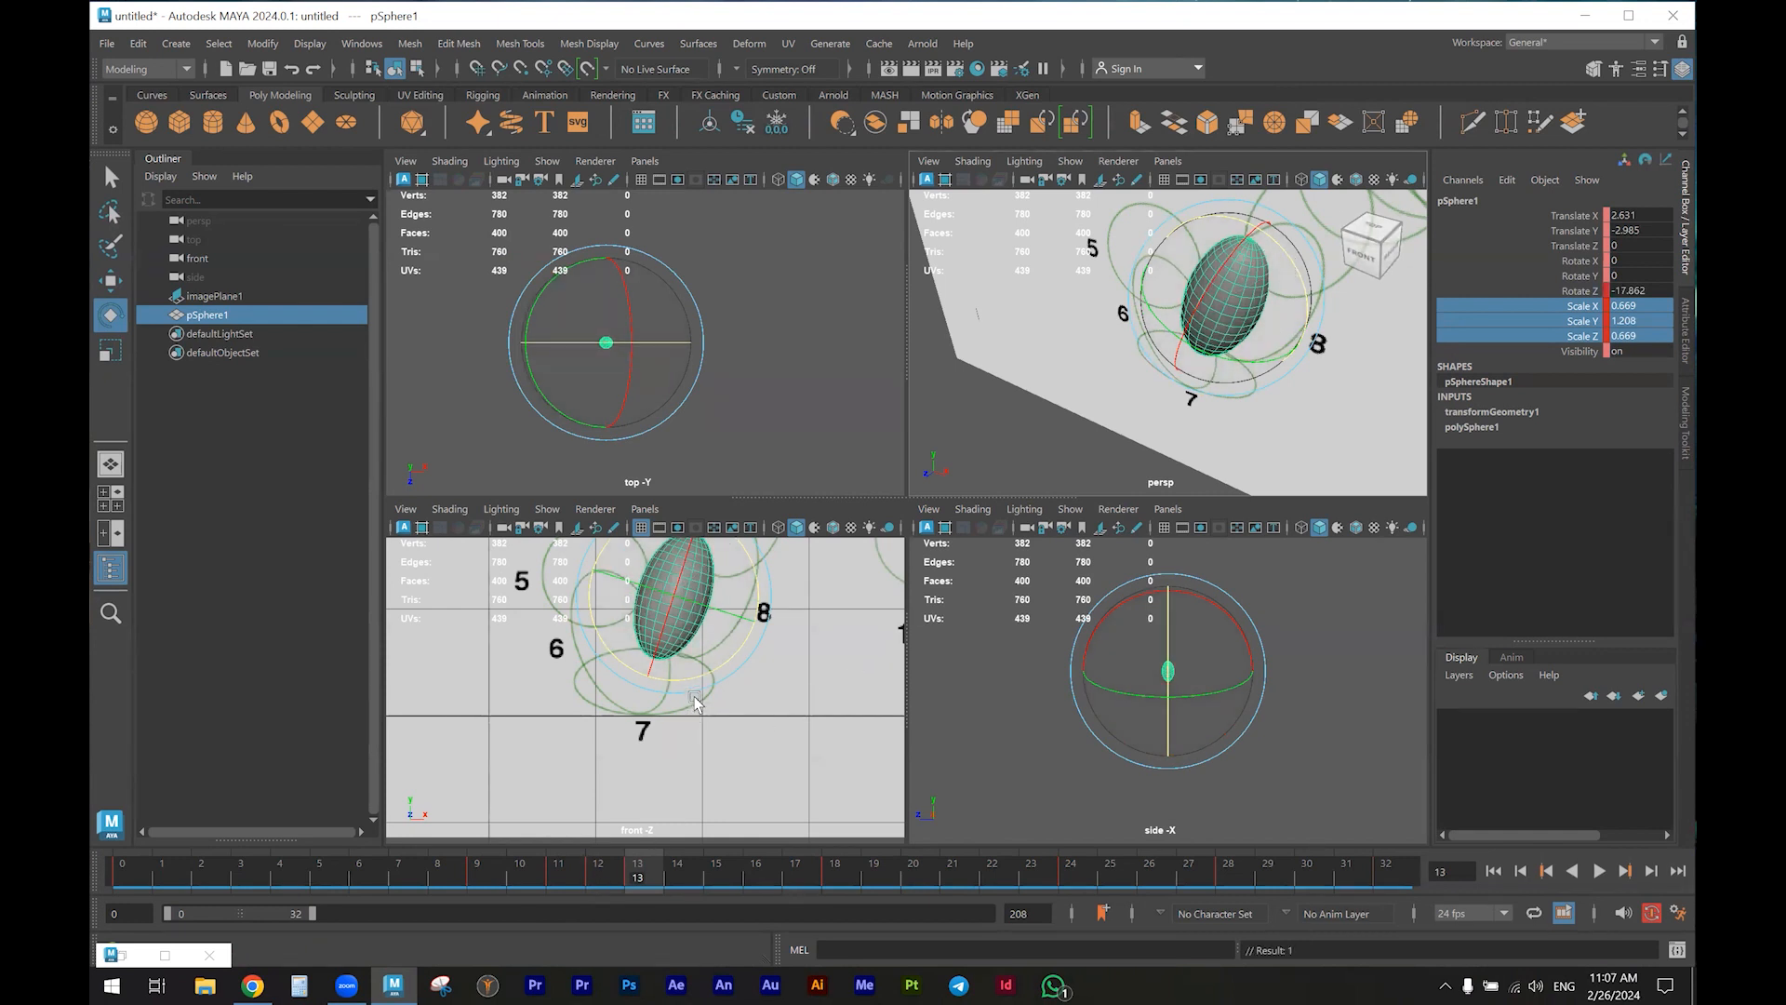
Play the animation in the front view and check the sphere's rebound between frames 12 and 15
key(space)
key(alt+v)
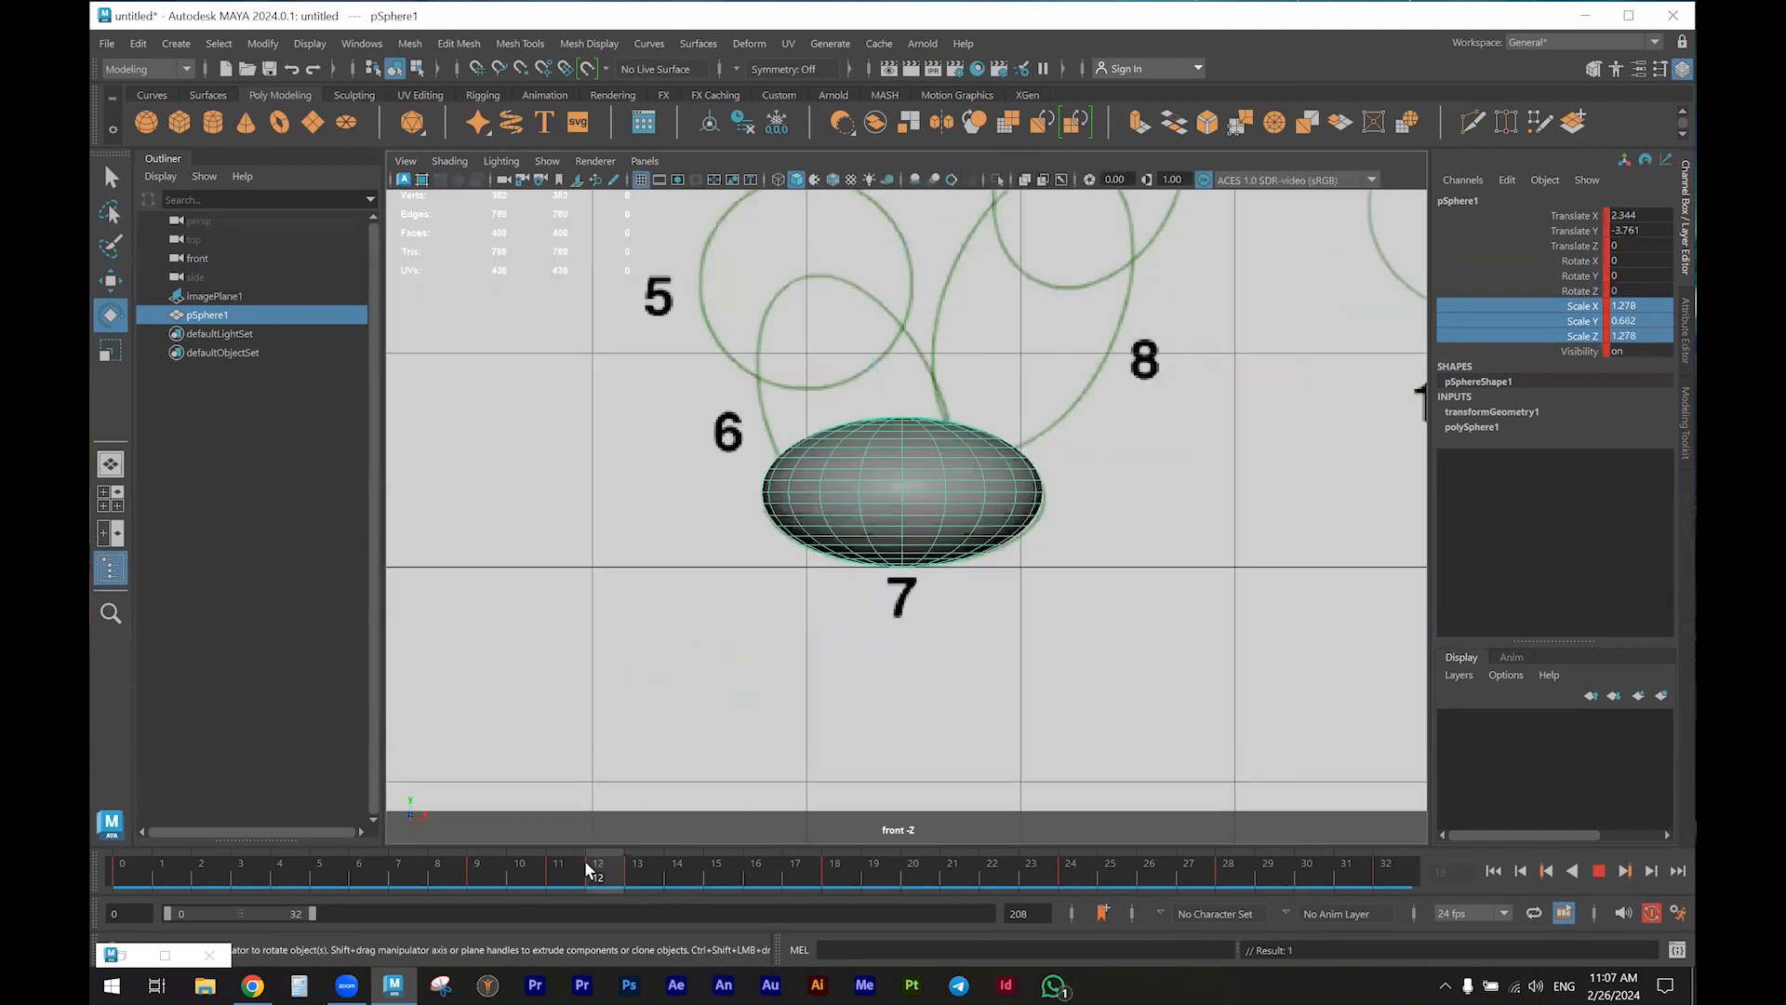
click(718, 852)
alt+right_drag(1001, 649, 677, 870)
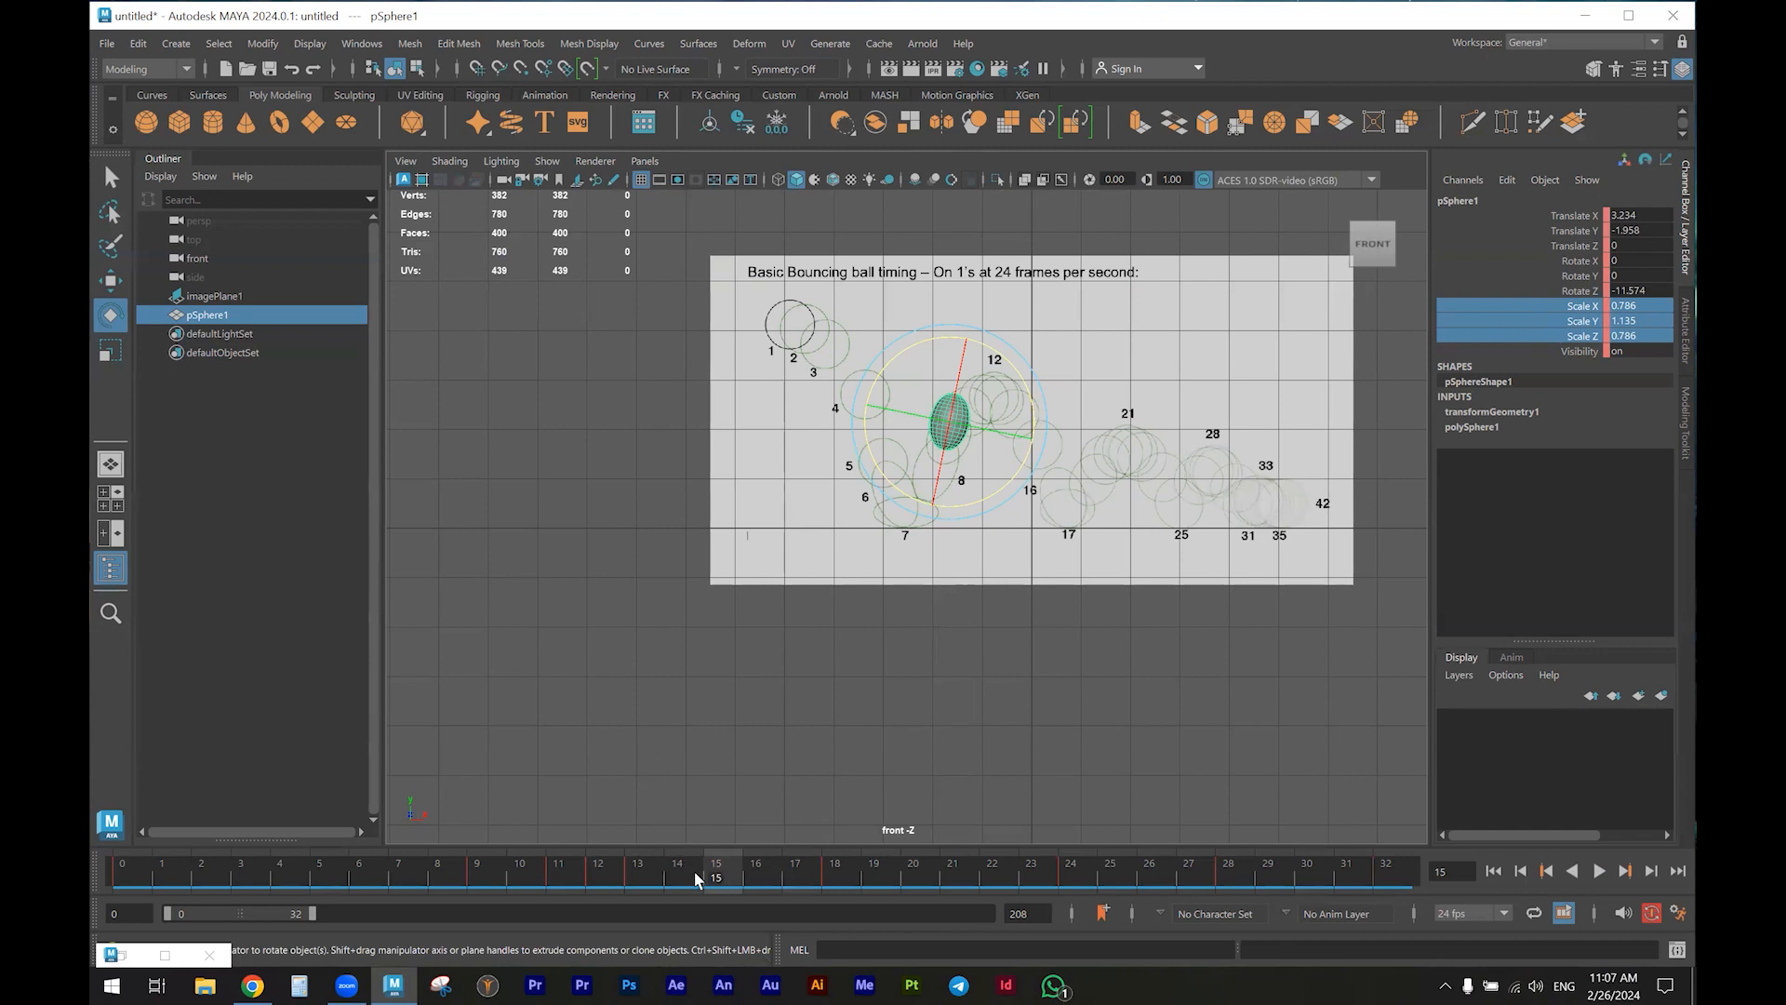
click(696, 878)
key(alt+v)
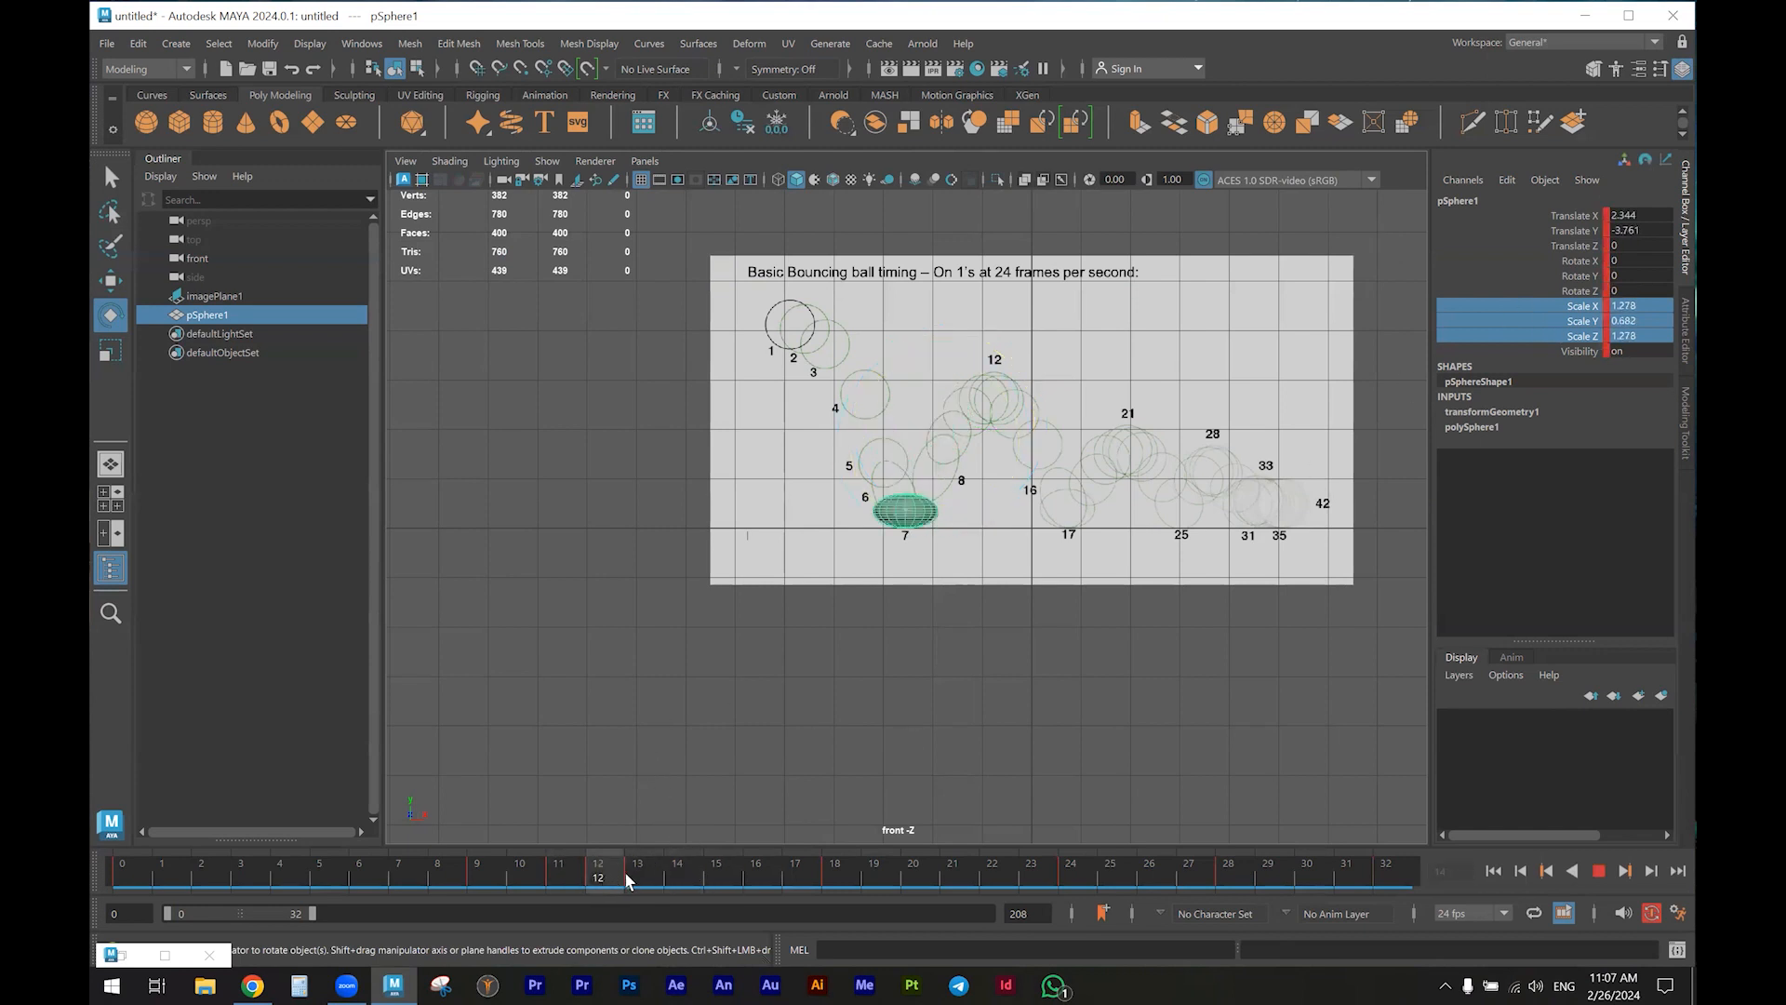
Set the sphere's Scale X, Y and Z to 1 at frame 14 and key it there
key(alt+v)
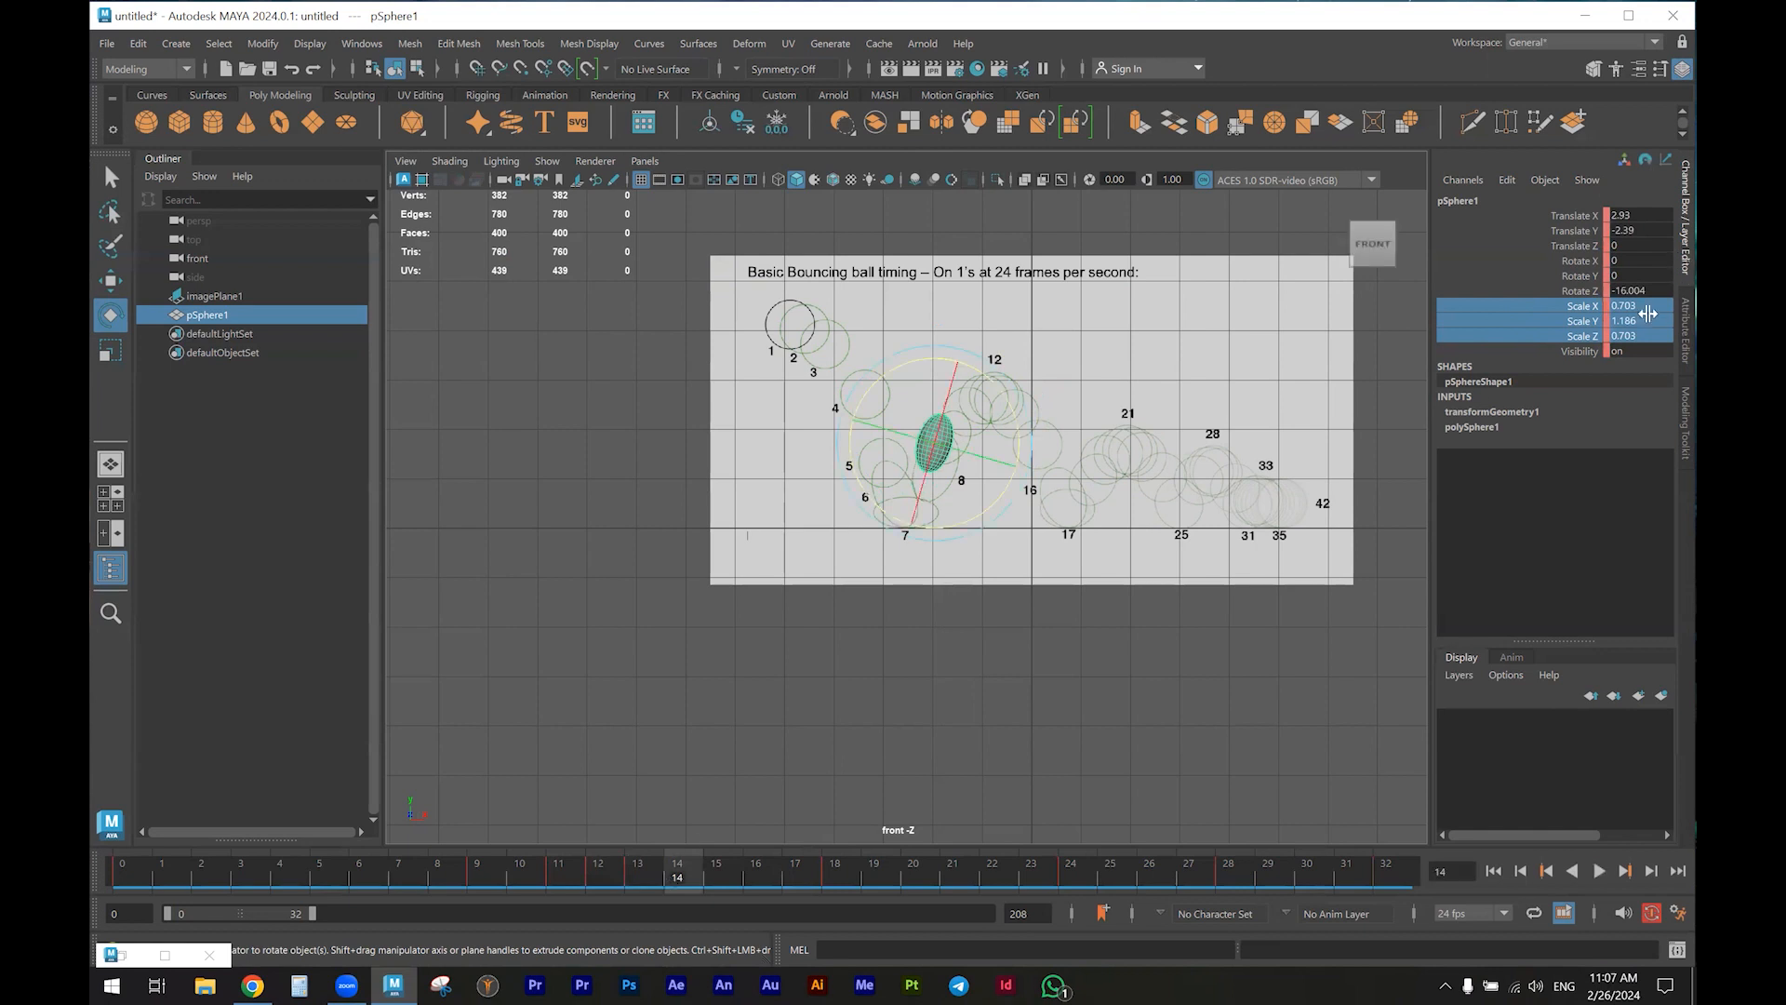
double_click(1627, 338)
text(1)
key(Return)
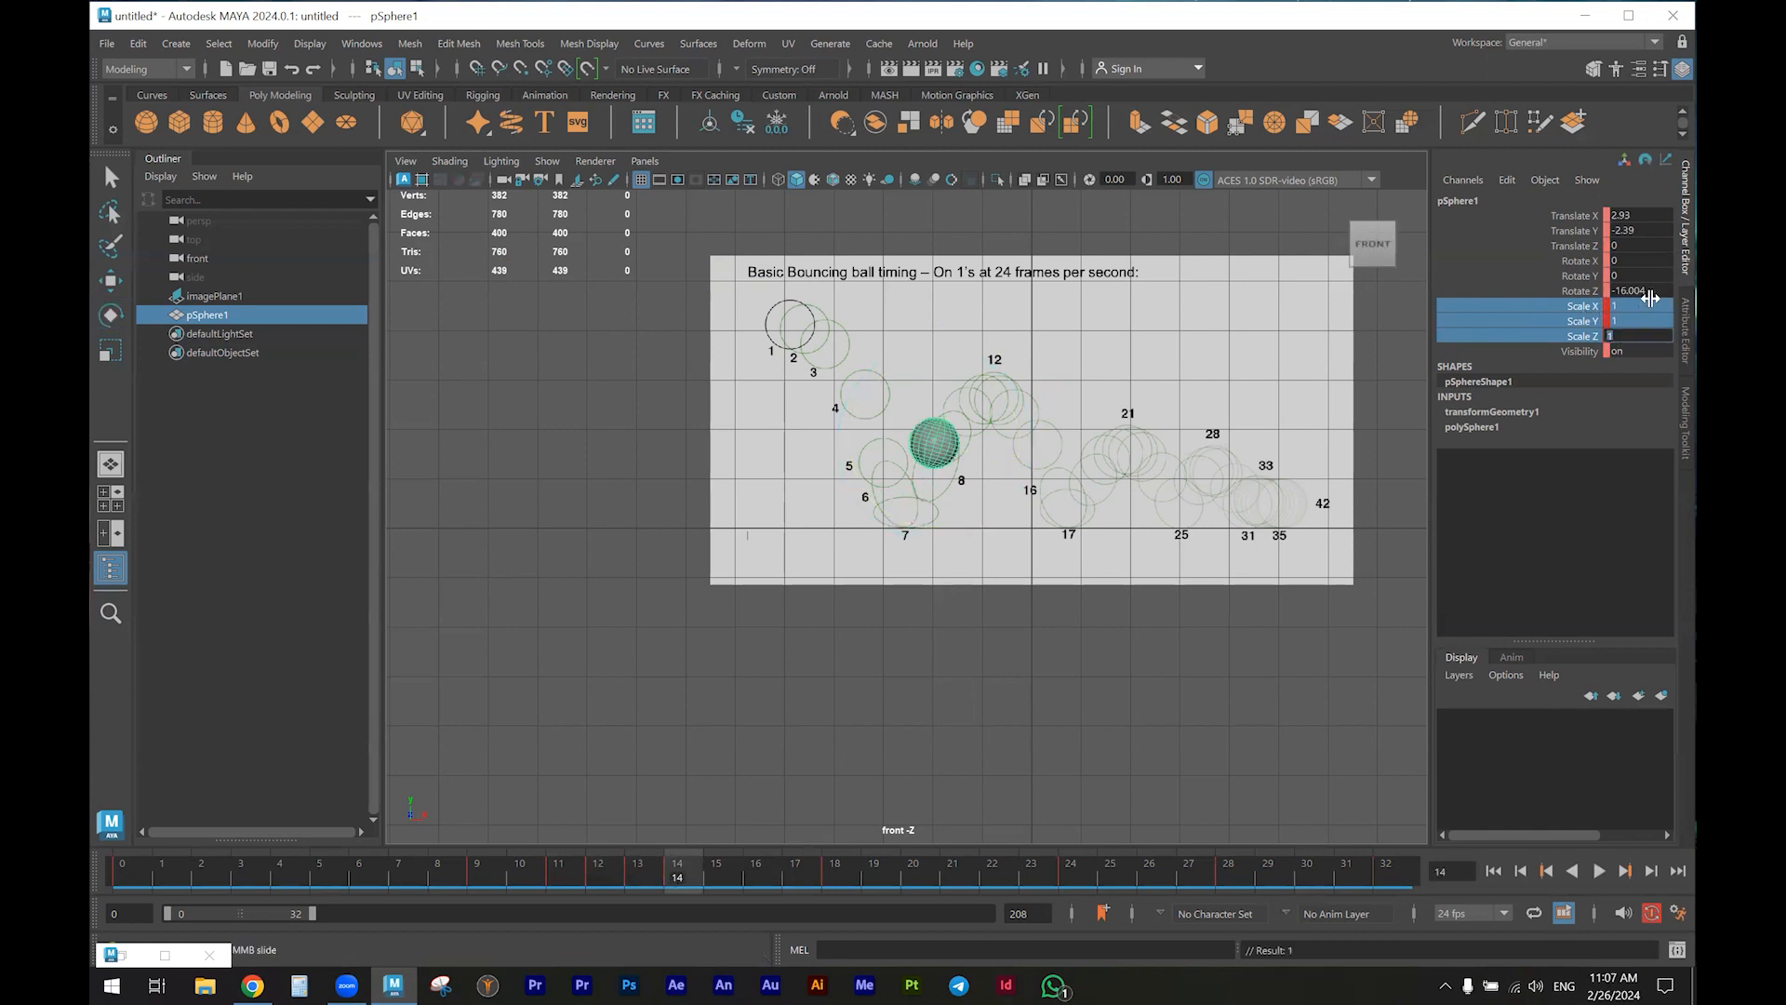
key(s)
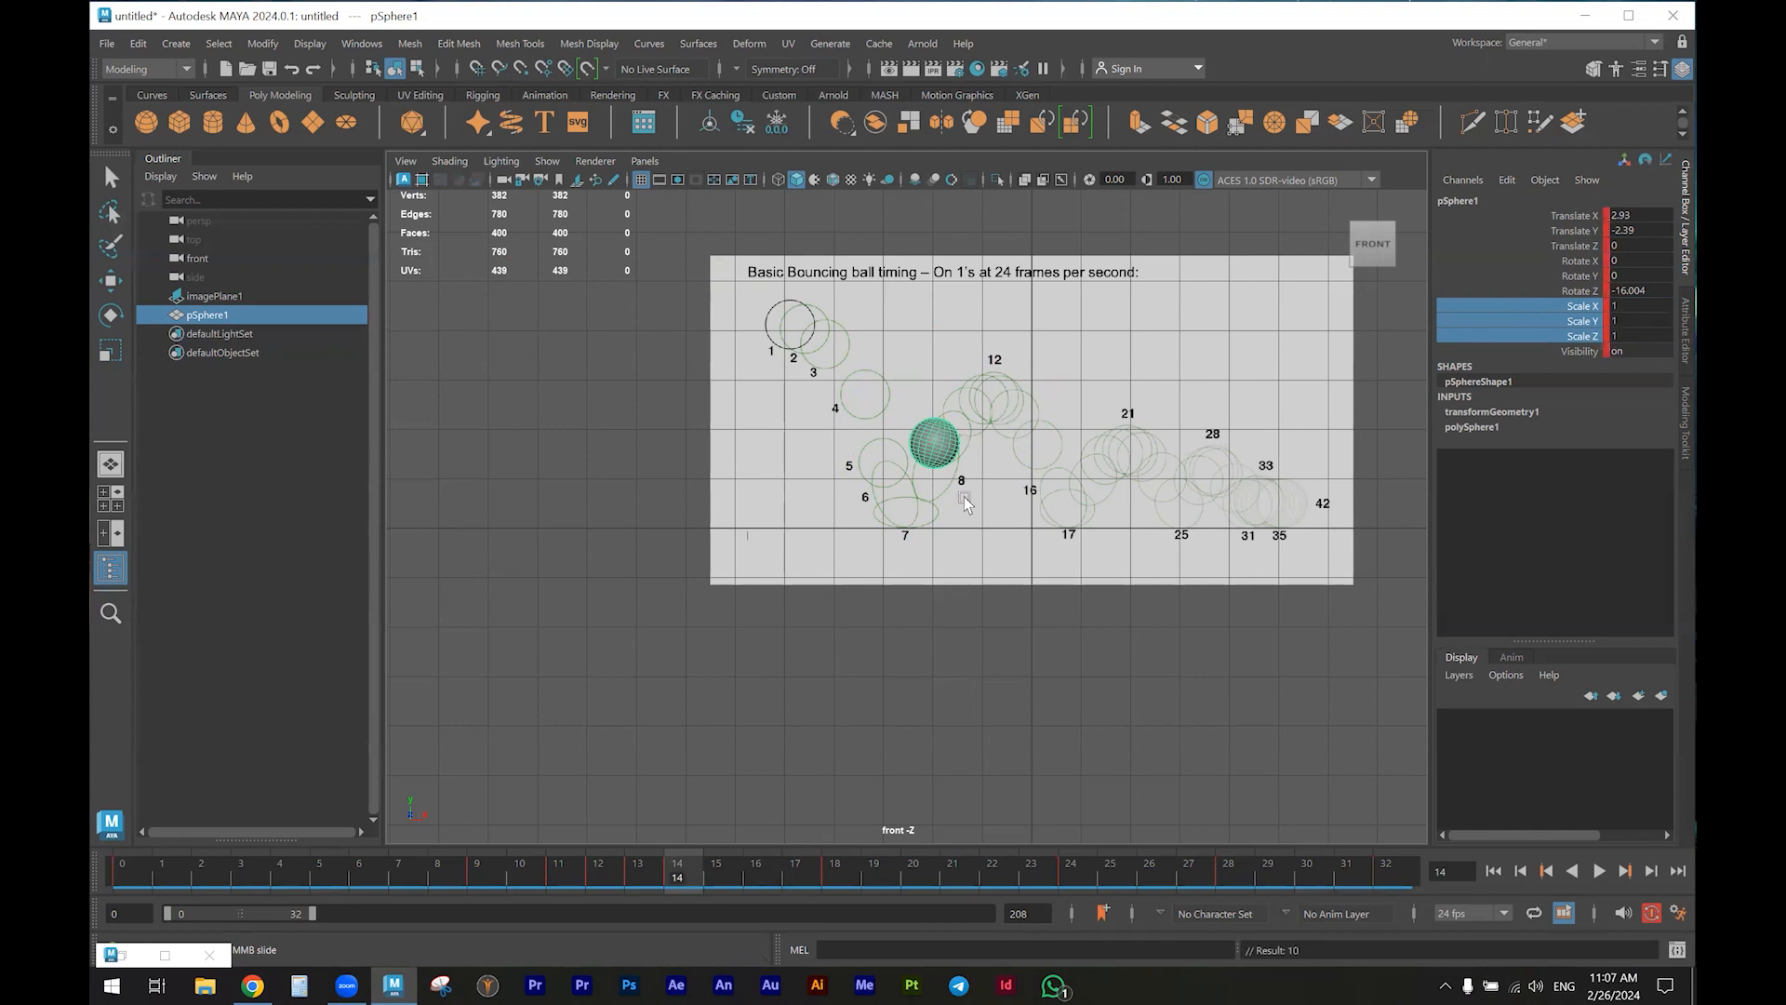
Play the bounce from the start and scrub through the first impact to check the sphere's squash and stretch
click(1494, 871)
click(1598, 871)
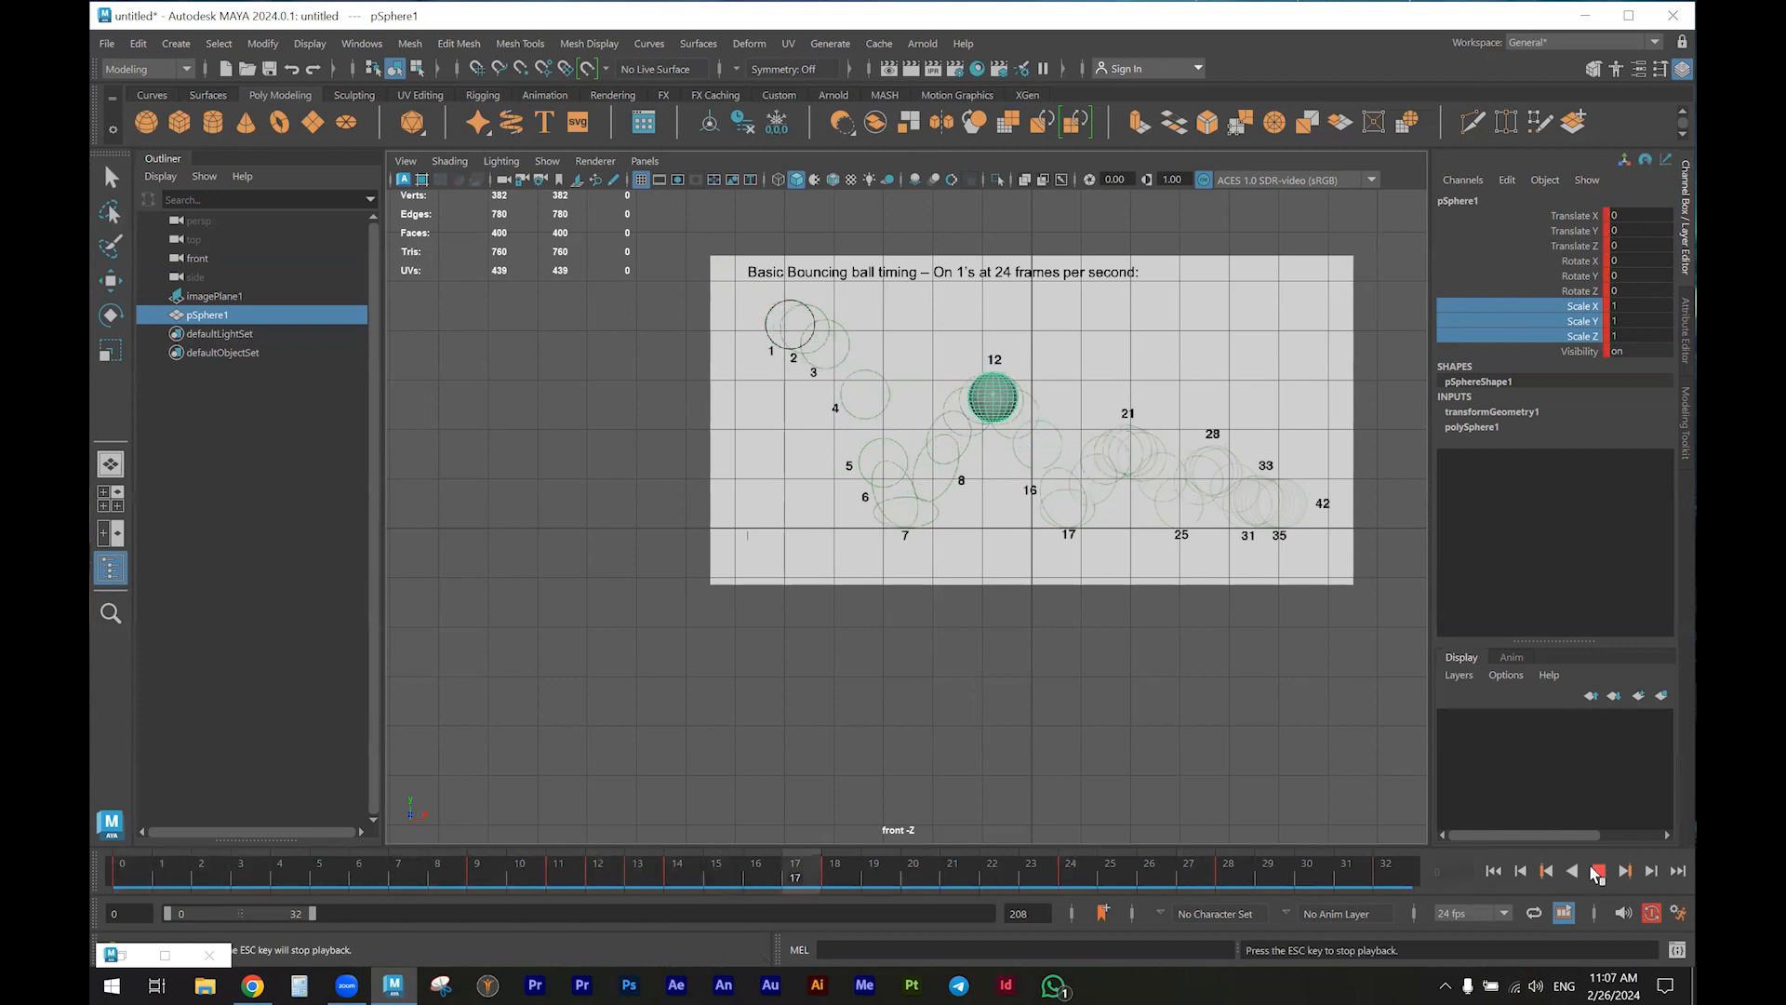
click(1598, 871)
drag(210, 870, 718, 869)
drag(392, 879, 122, 881)
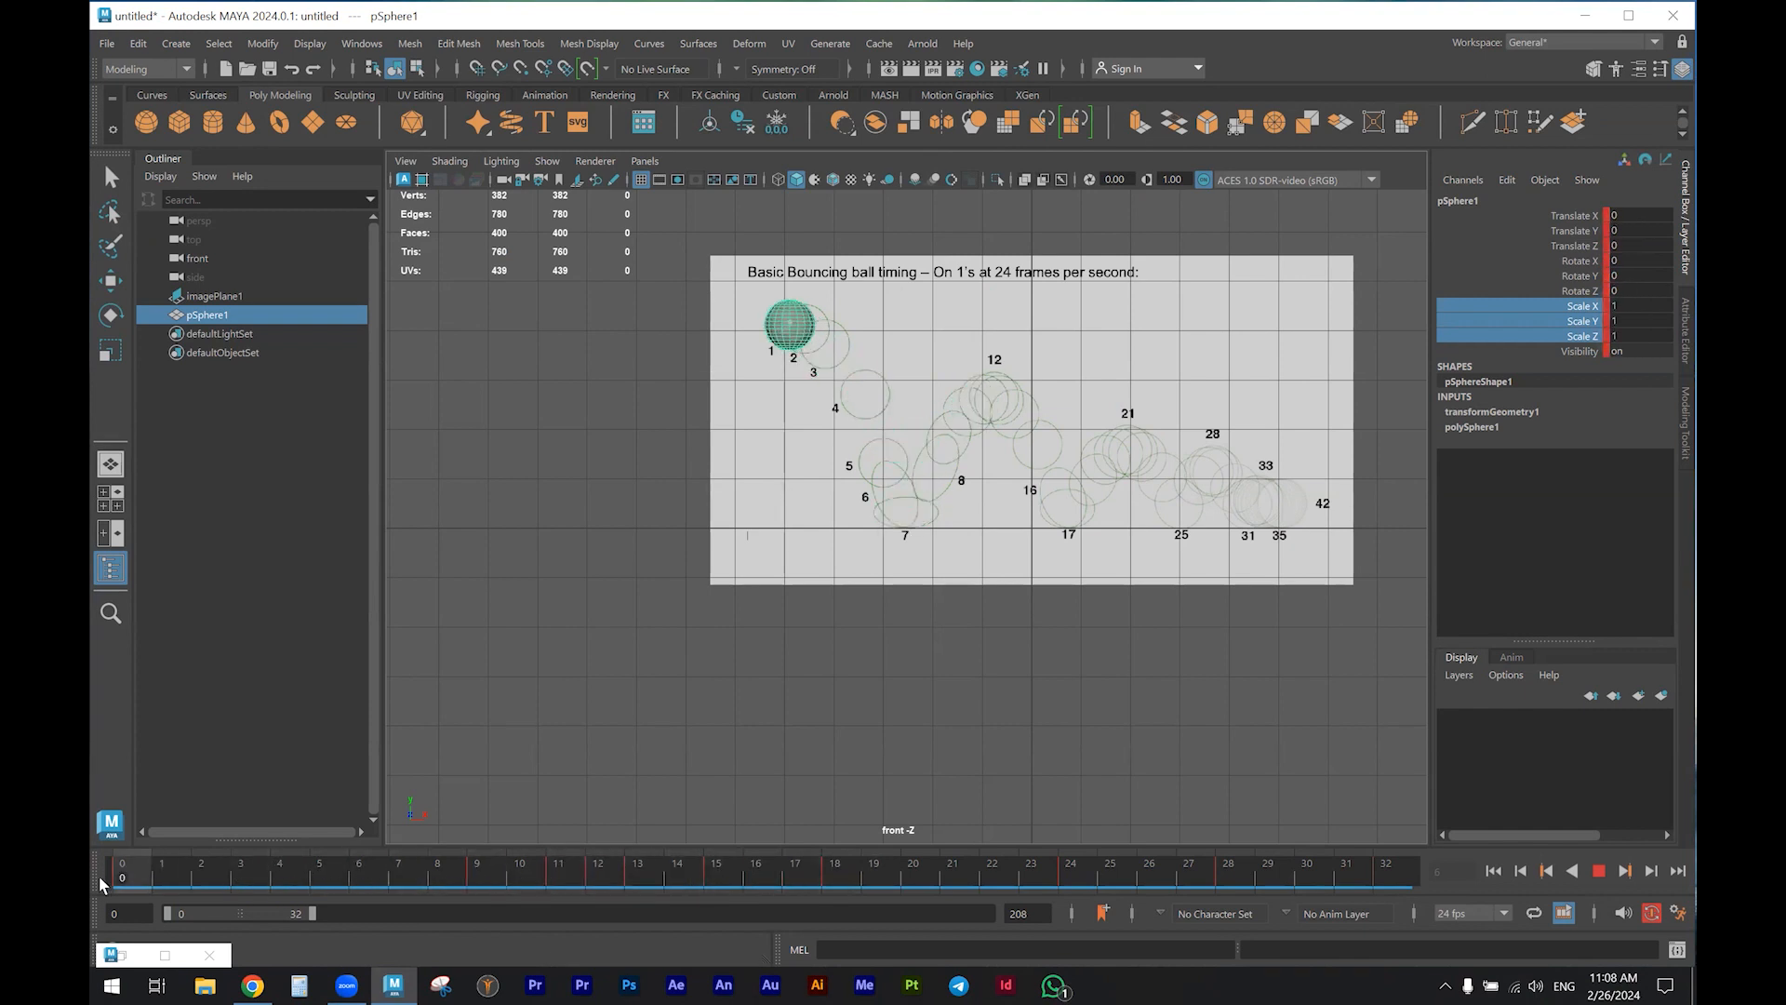
click(1599, 871)
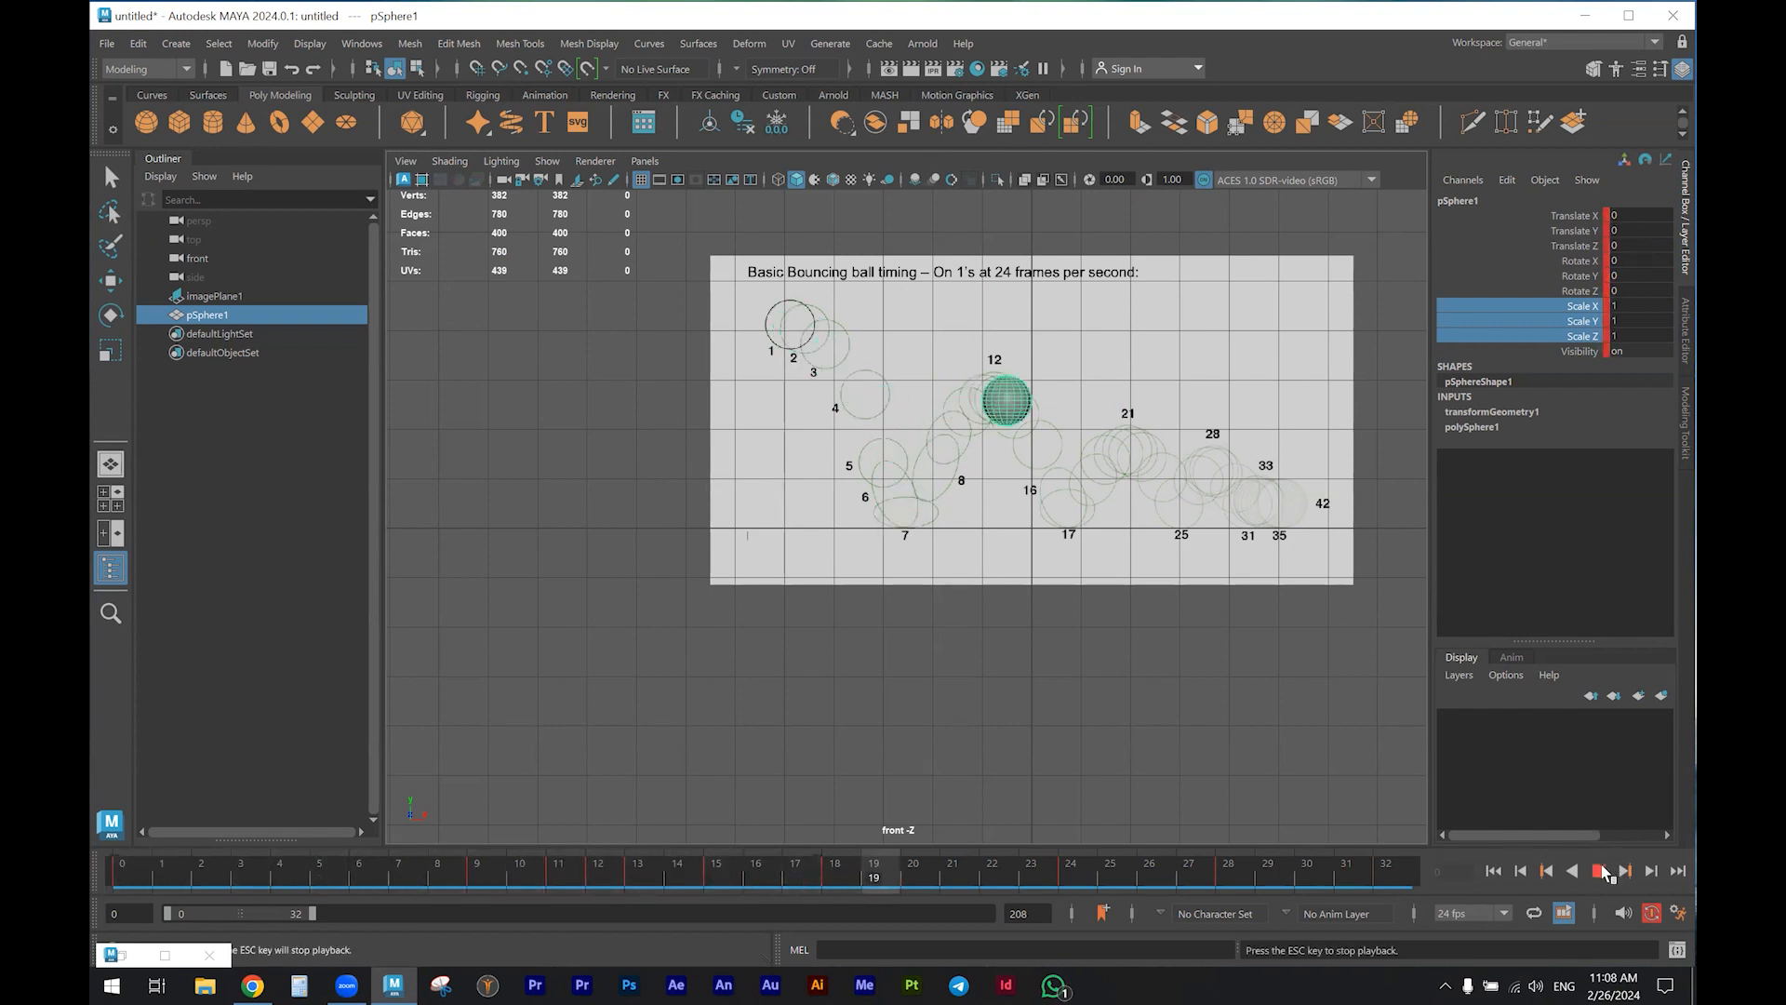
click(1598, 871)
At frame 12, reduce the sphere's squash to Scale Y 0.828 and raise it to Translate Y -3.697
drag(397, 882, 618, 879)
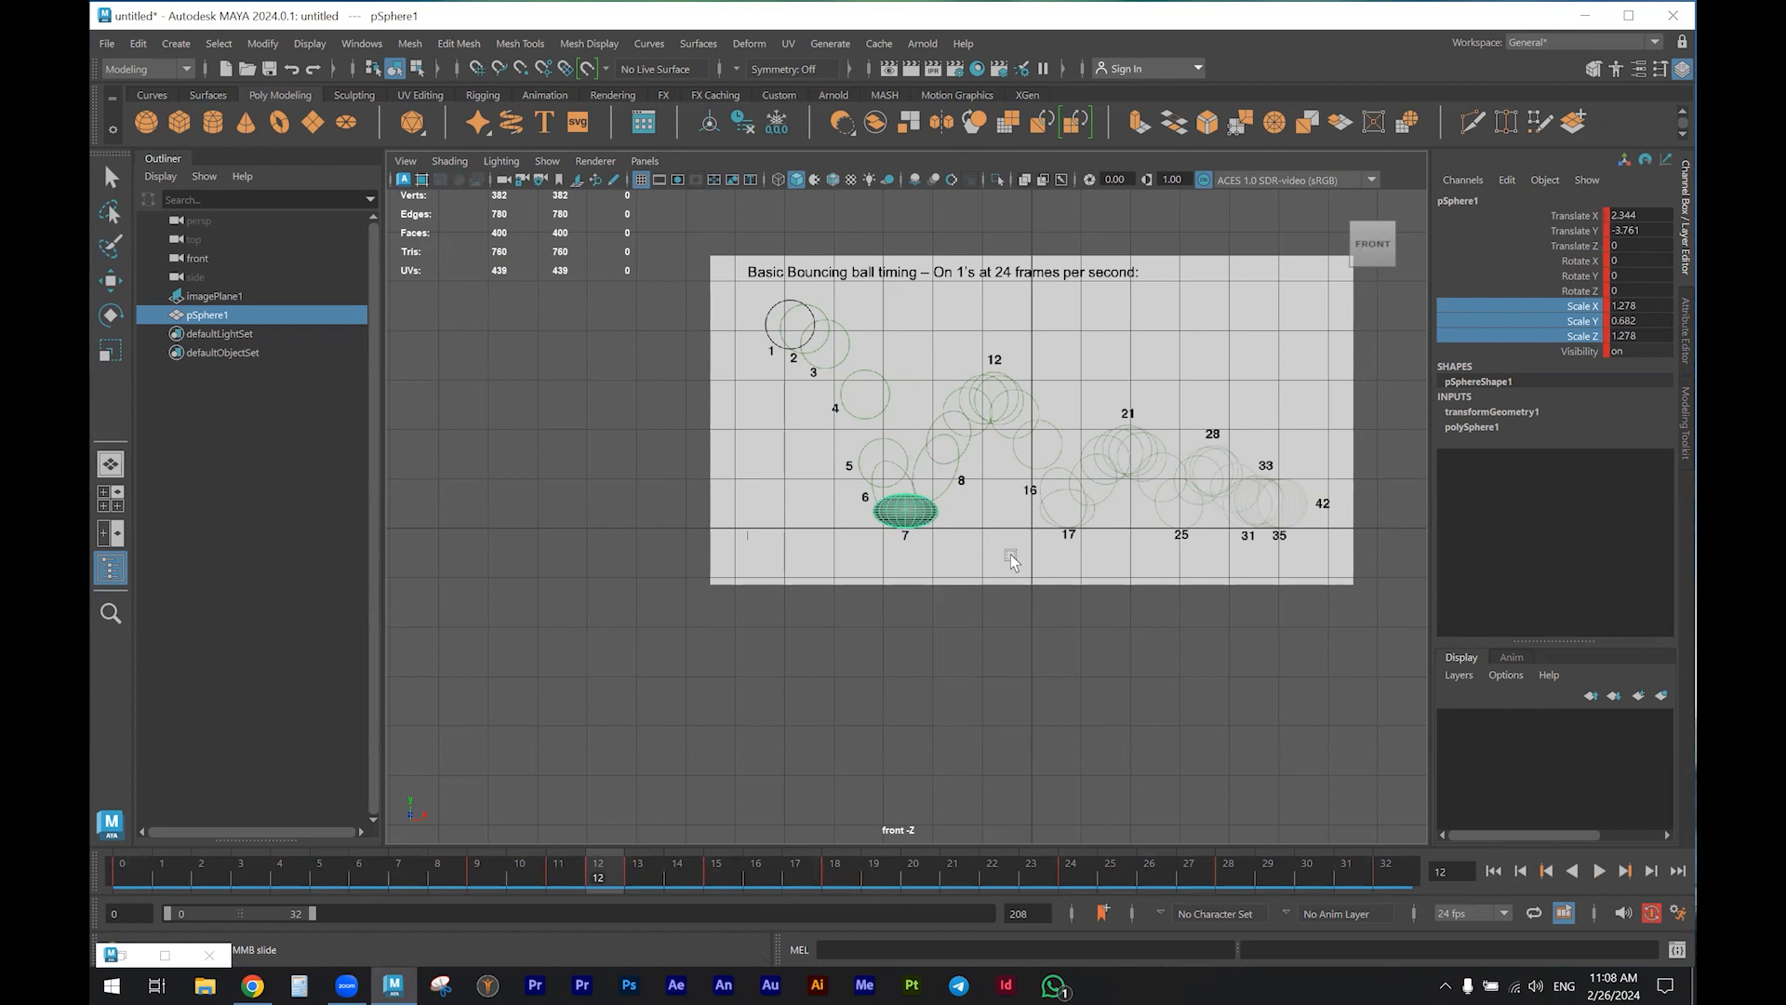
key(r)
drag(909, 467, 909, 466)
key(w)
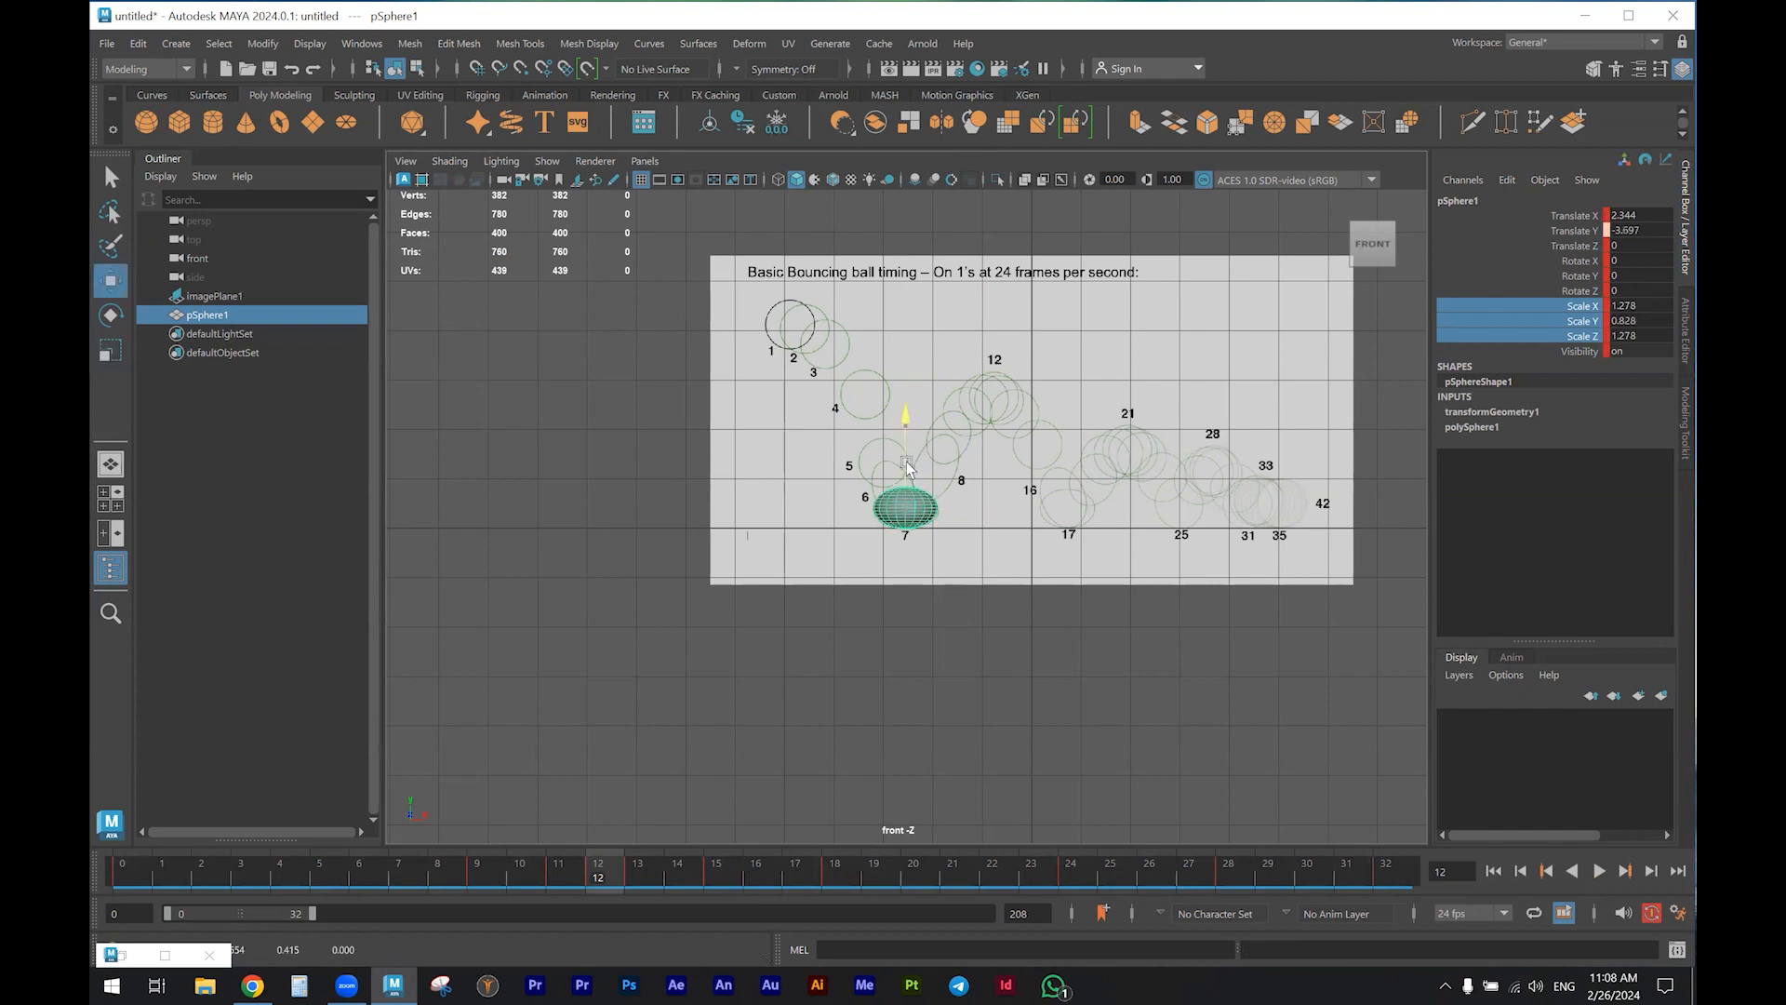
Replay the animation in the front view to check the softened squash at the first impact
click(423, 879)
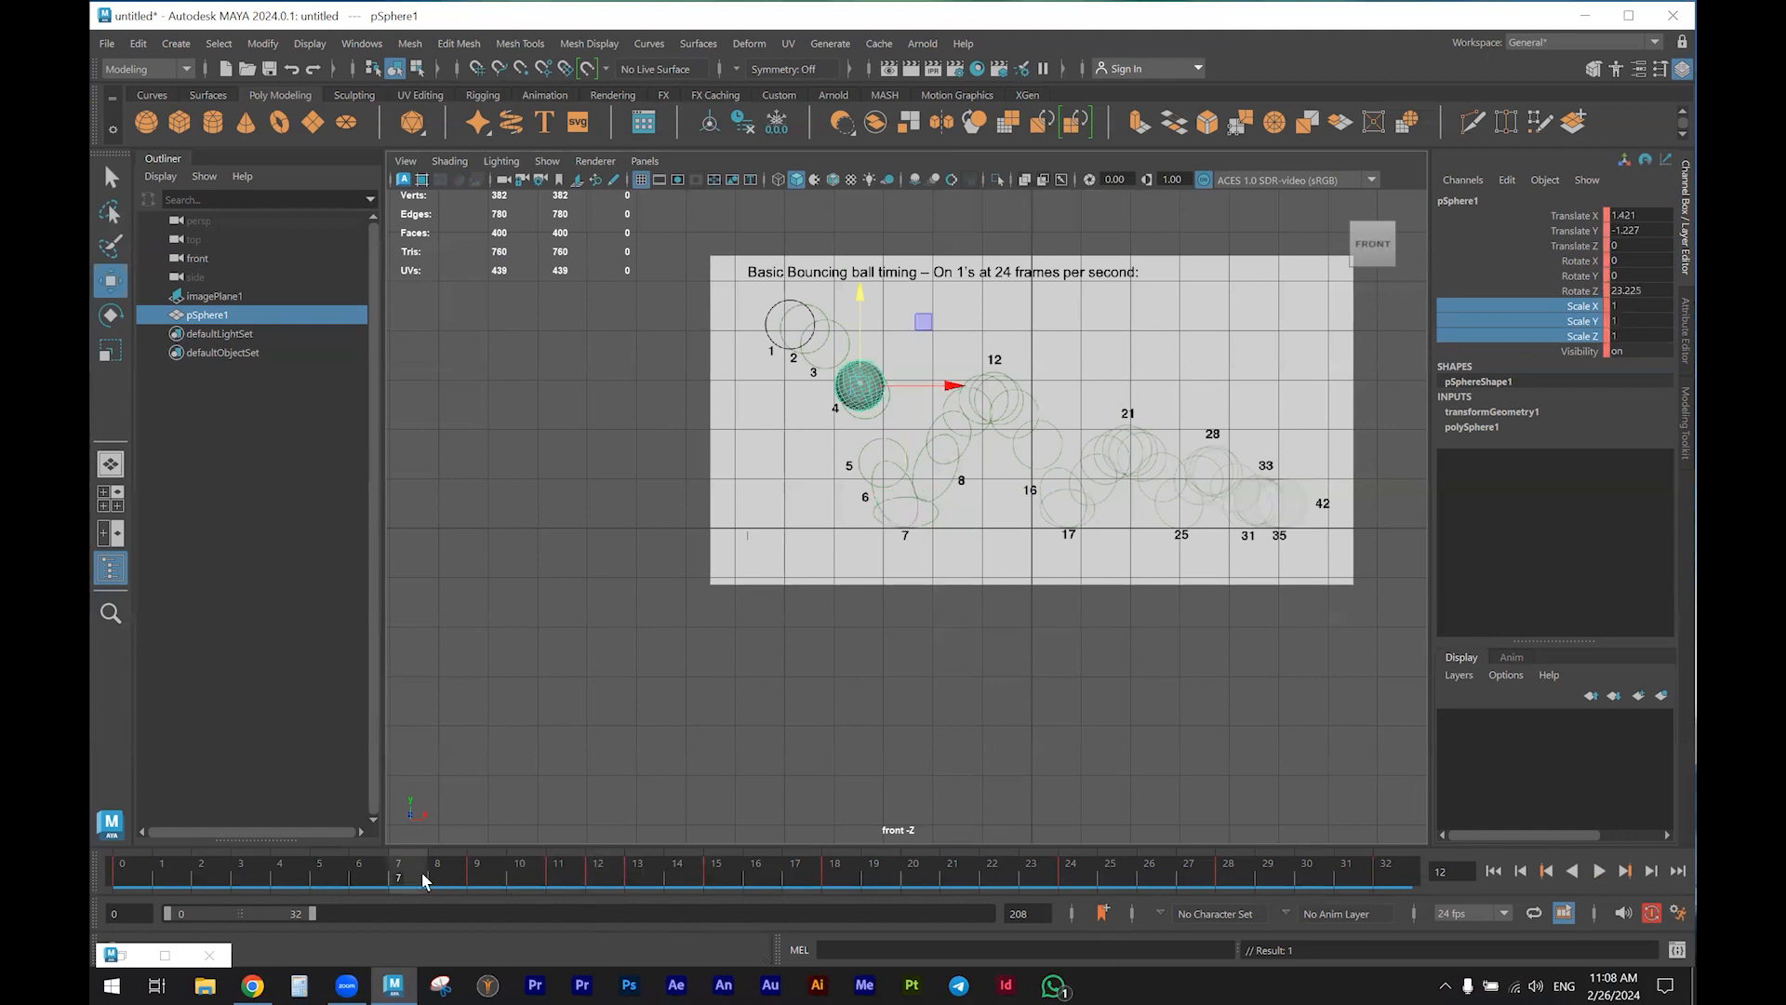
click(1601, 871)
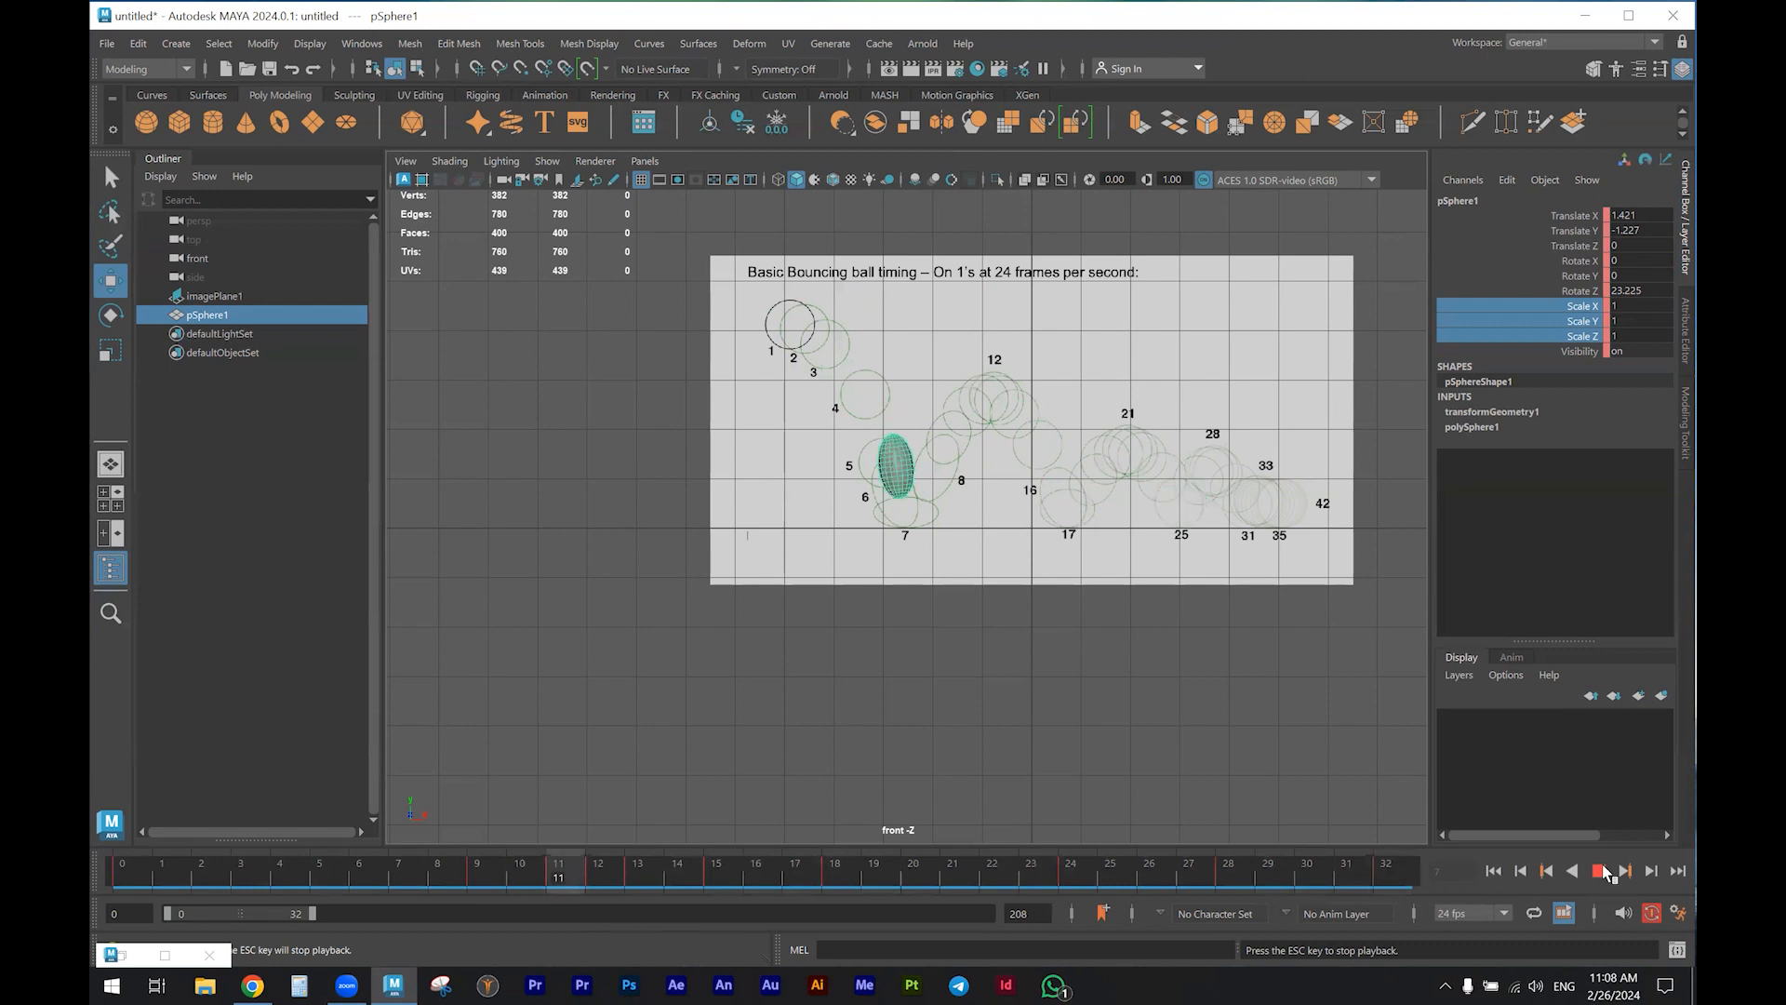
click(1601, 870)
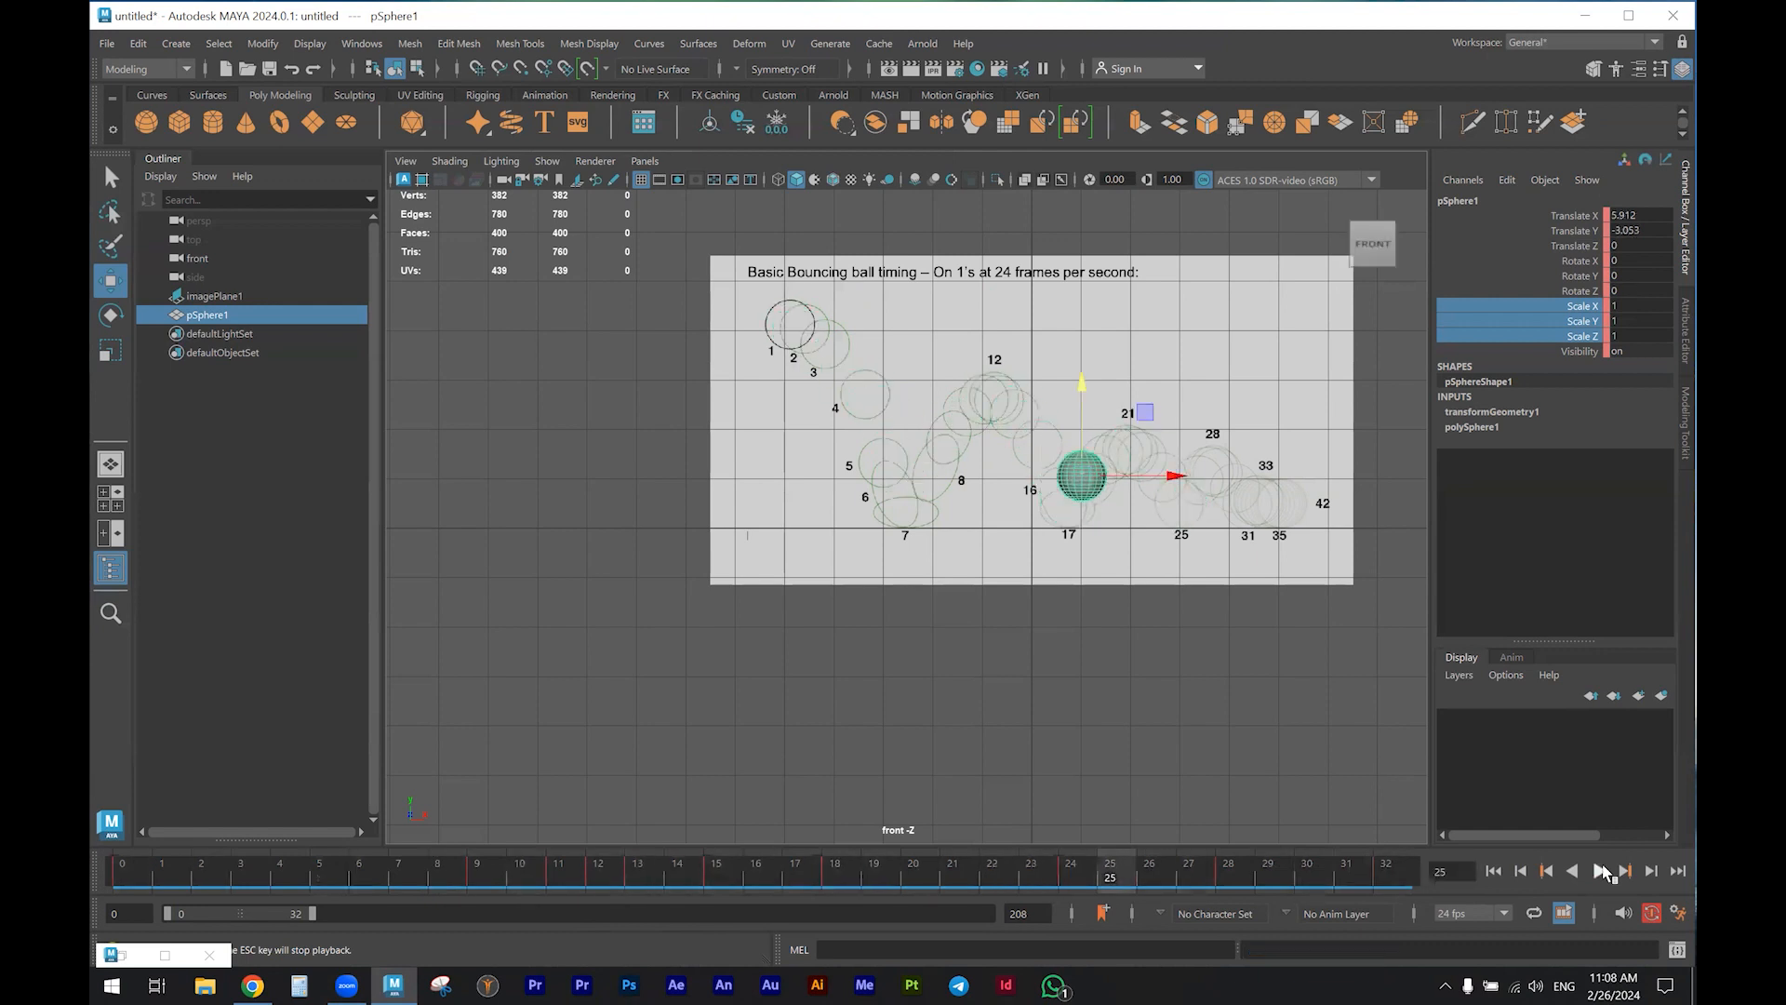
click(1601, 871)
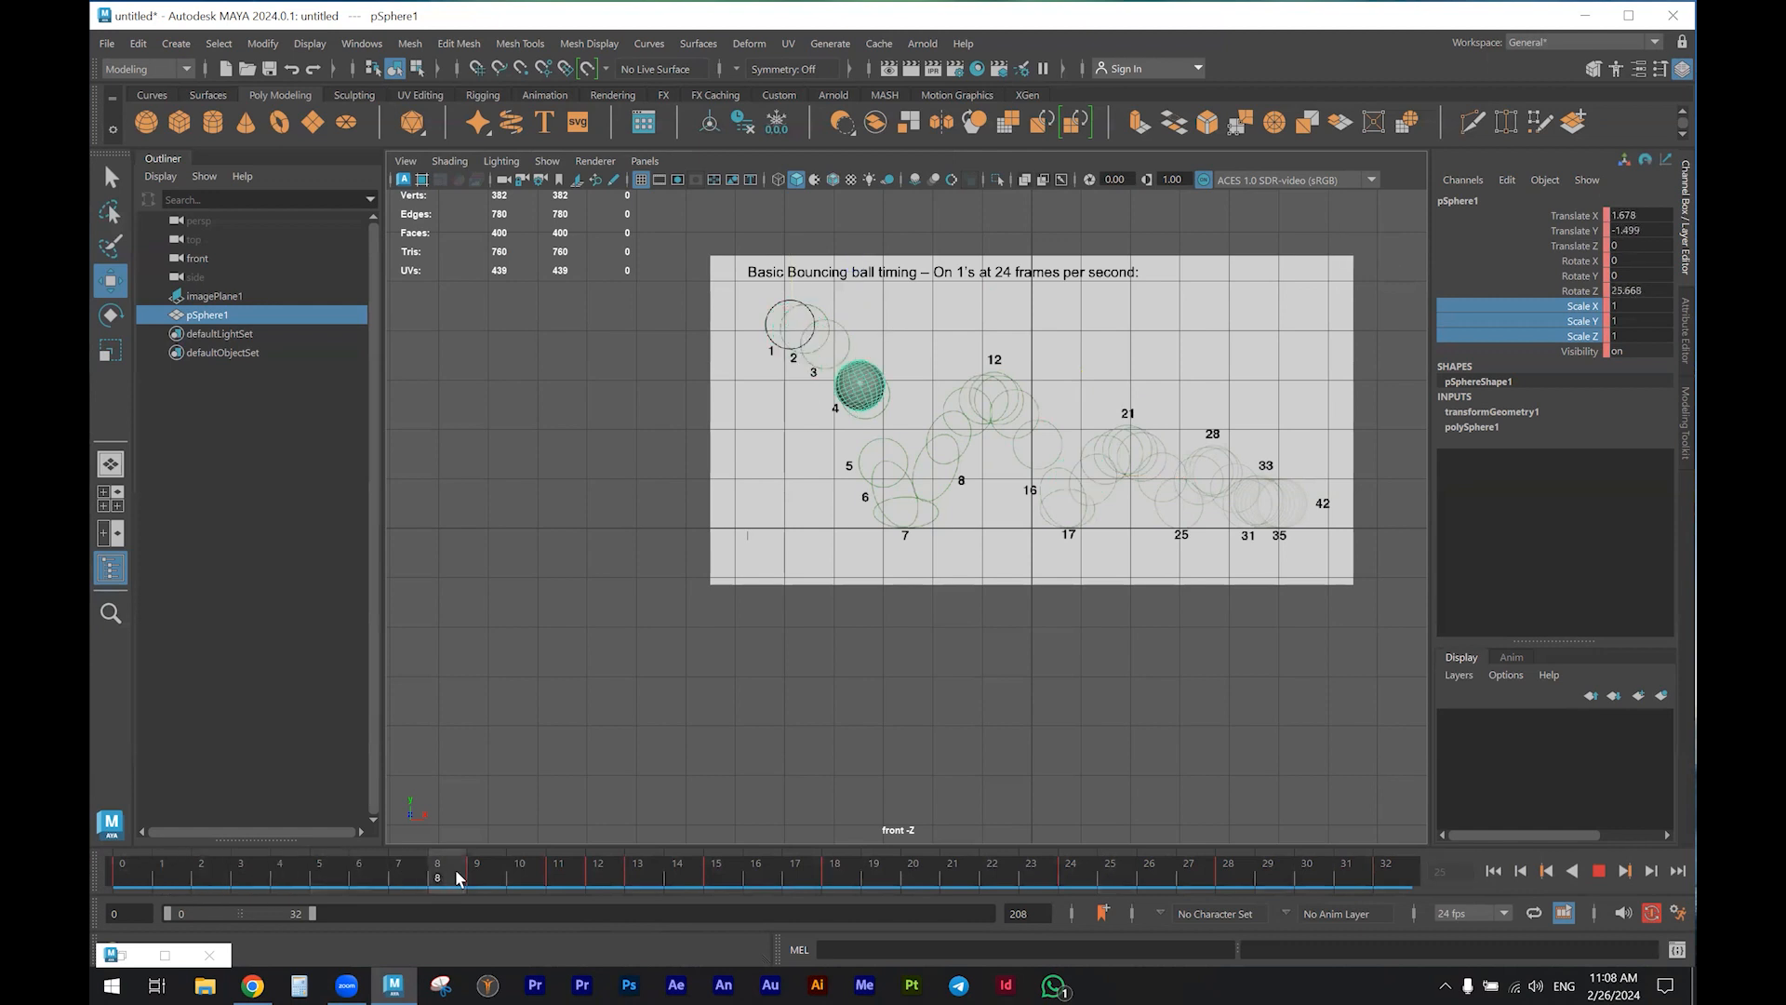
Key the sphere in its current pose at frame 22, ahead of the second impact
drag(558, 876, 992, 813)
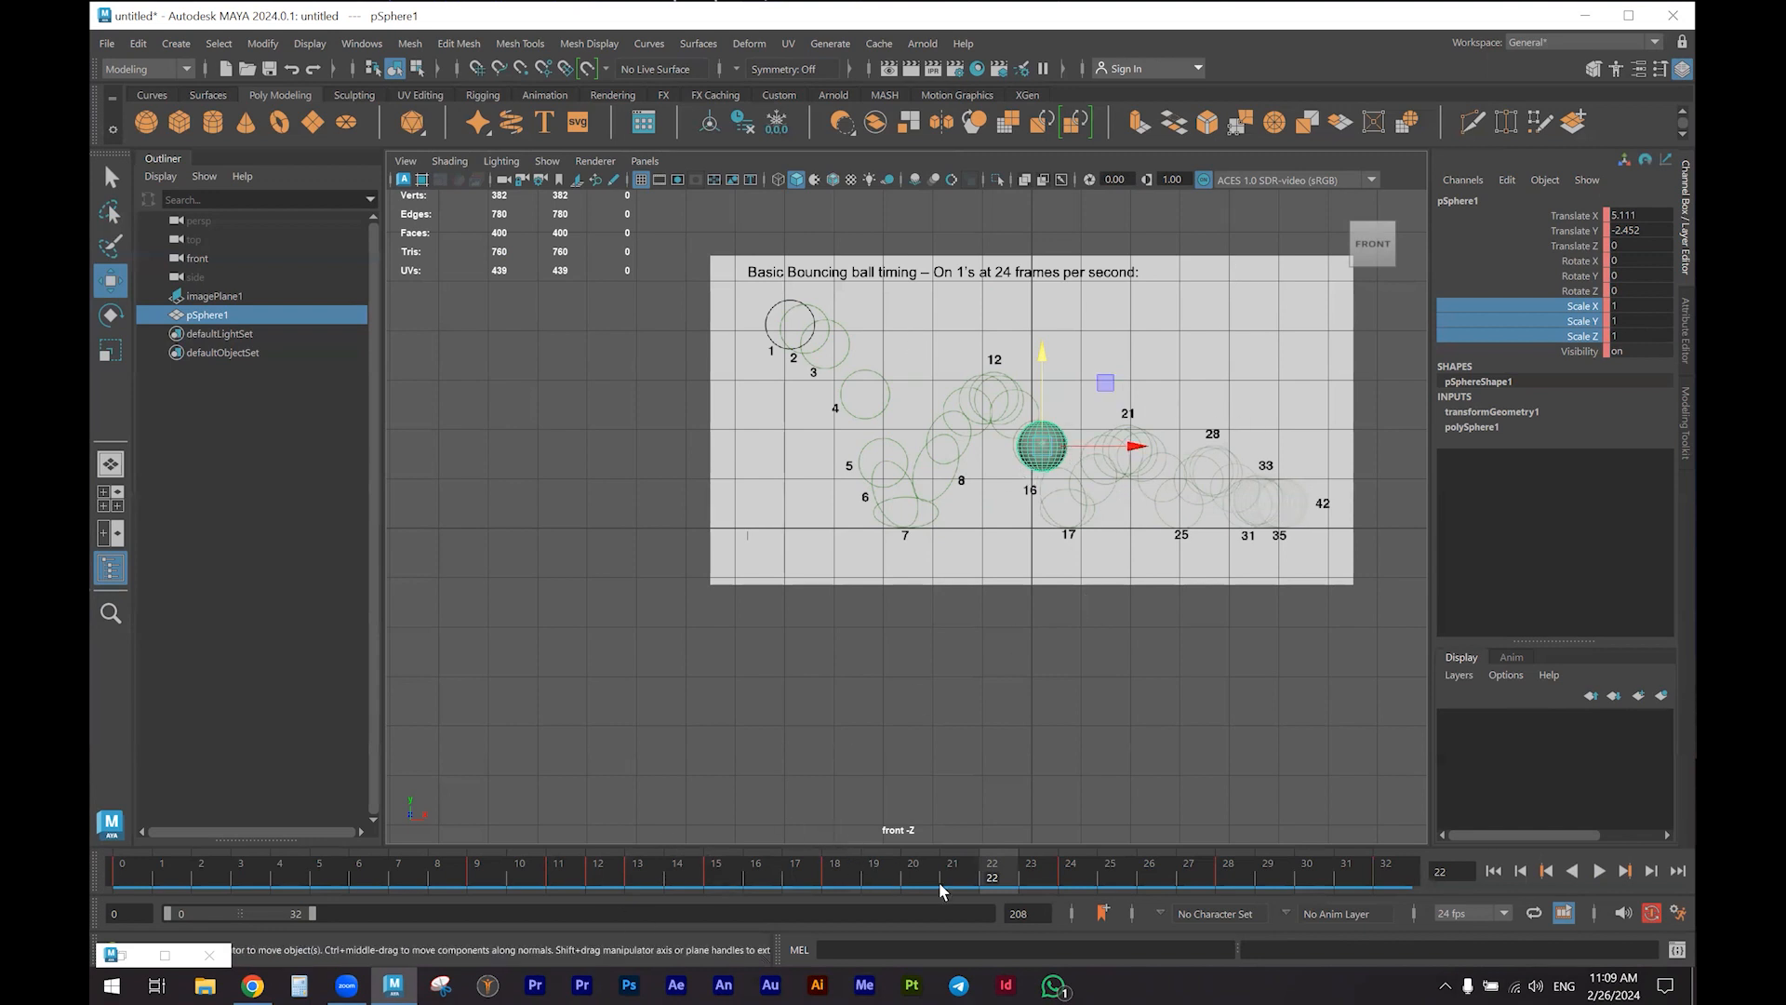
key(alt+v)
key(alt+v)
click(1104, 383)
key(s)
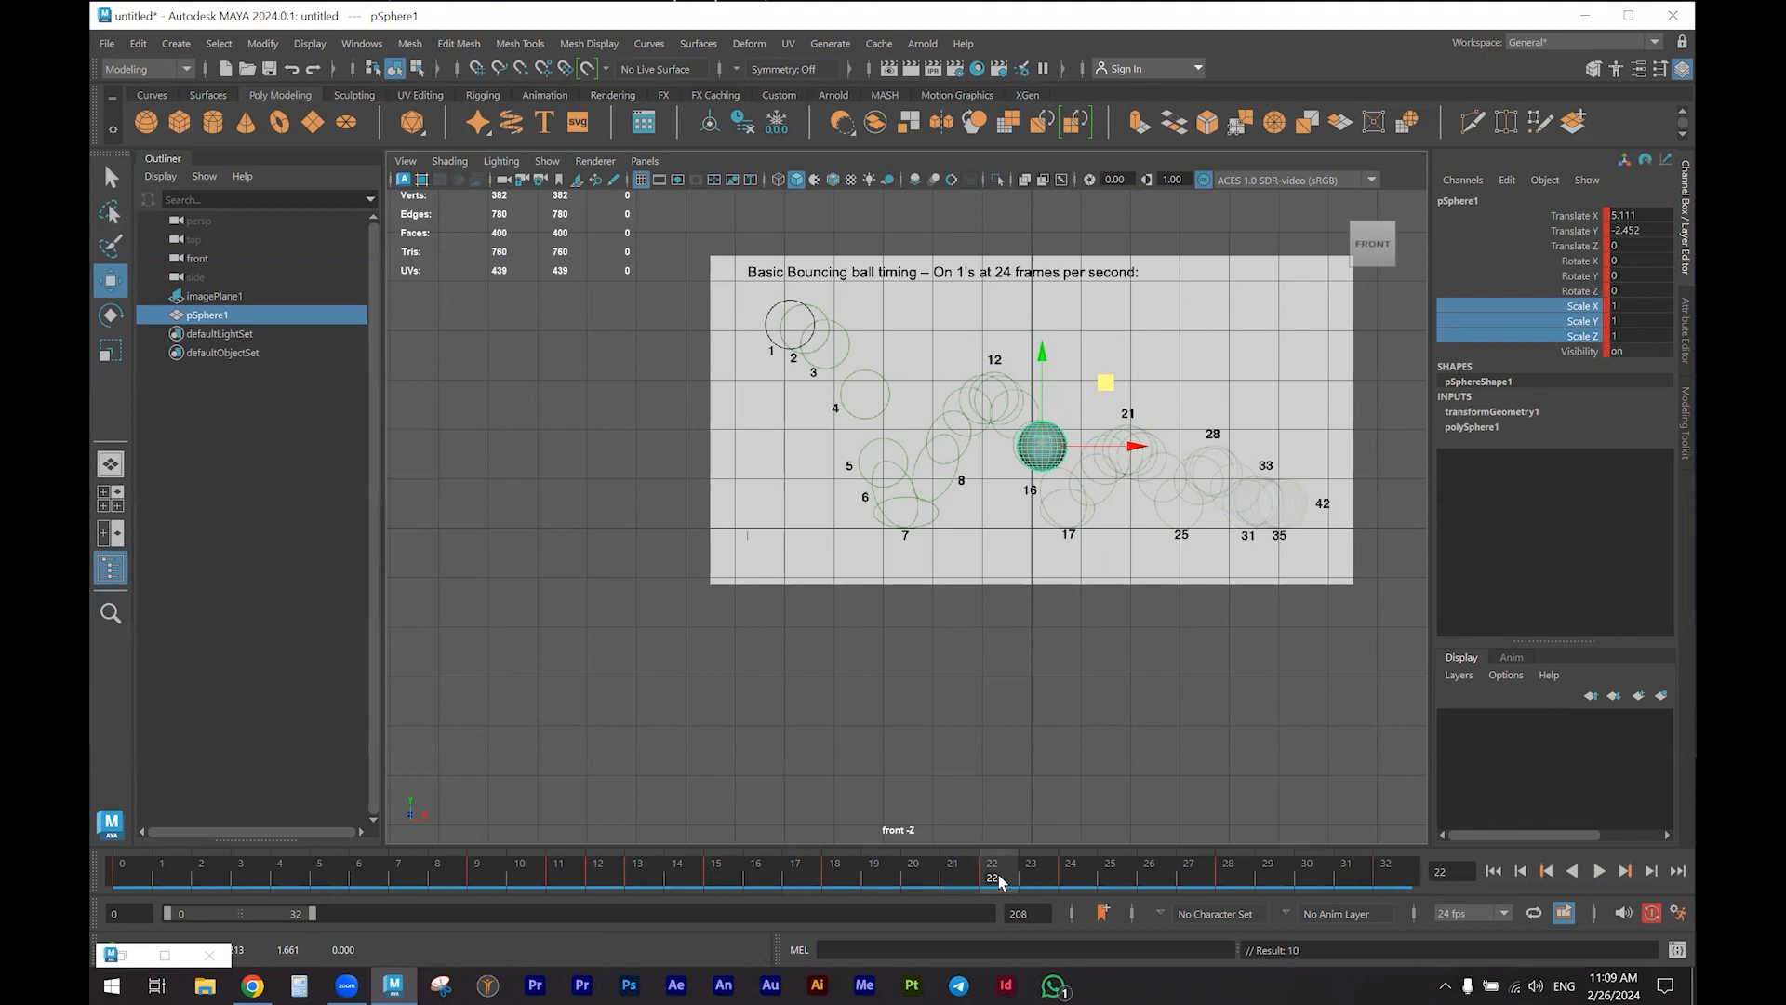
Stretch the sphere at frame 23 to Scale X and Z 0.875 and Scale Y 1.074, and rotate it to 13.254 about Z
click(1050, 875)
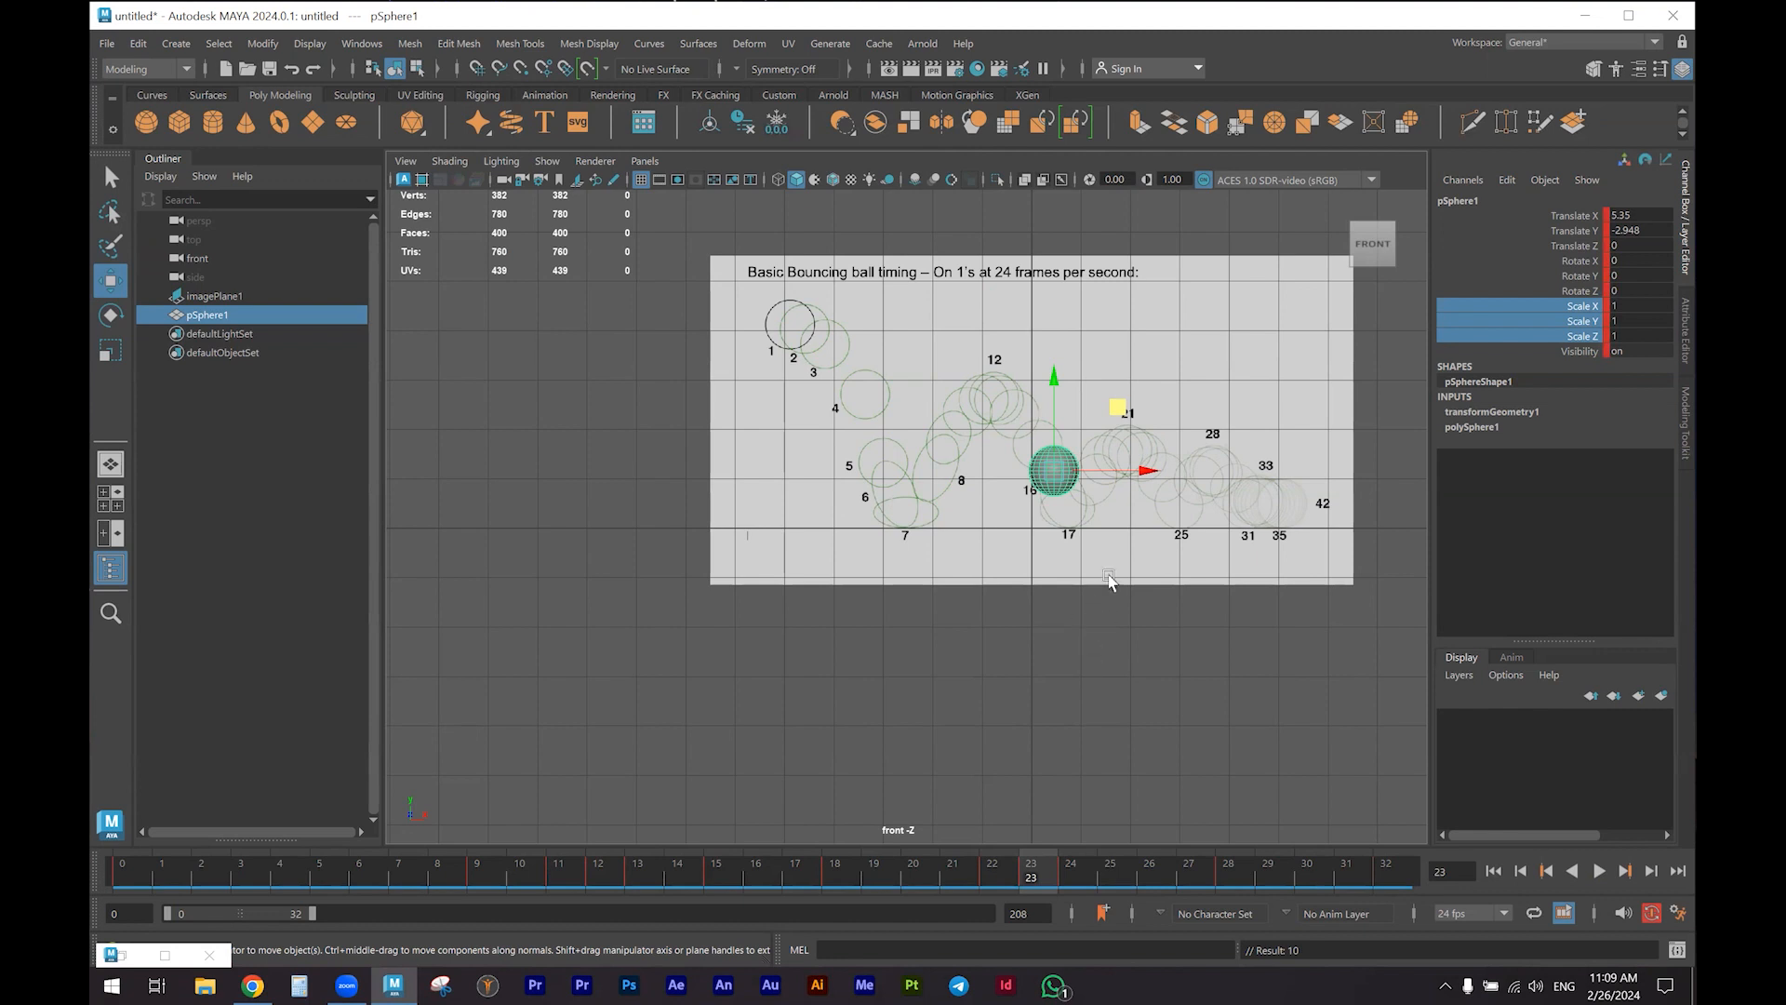
key(space)
scroll(1182, 425, down, 6)
alt+middle_drag(1183, 425, 1128, 416)
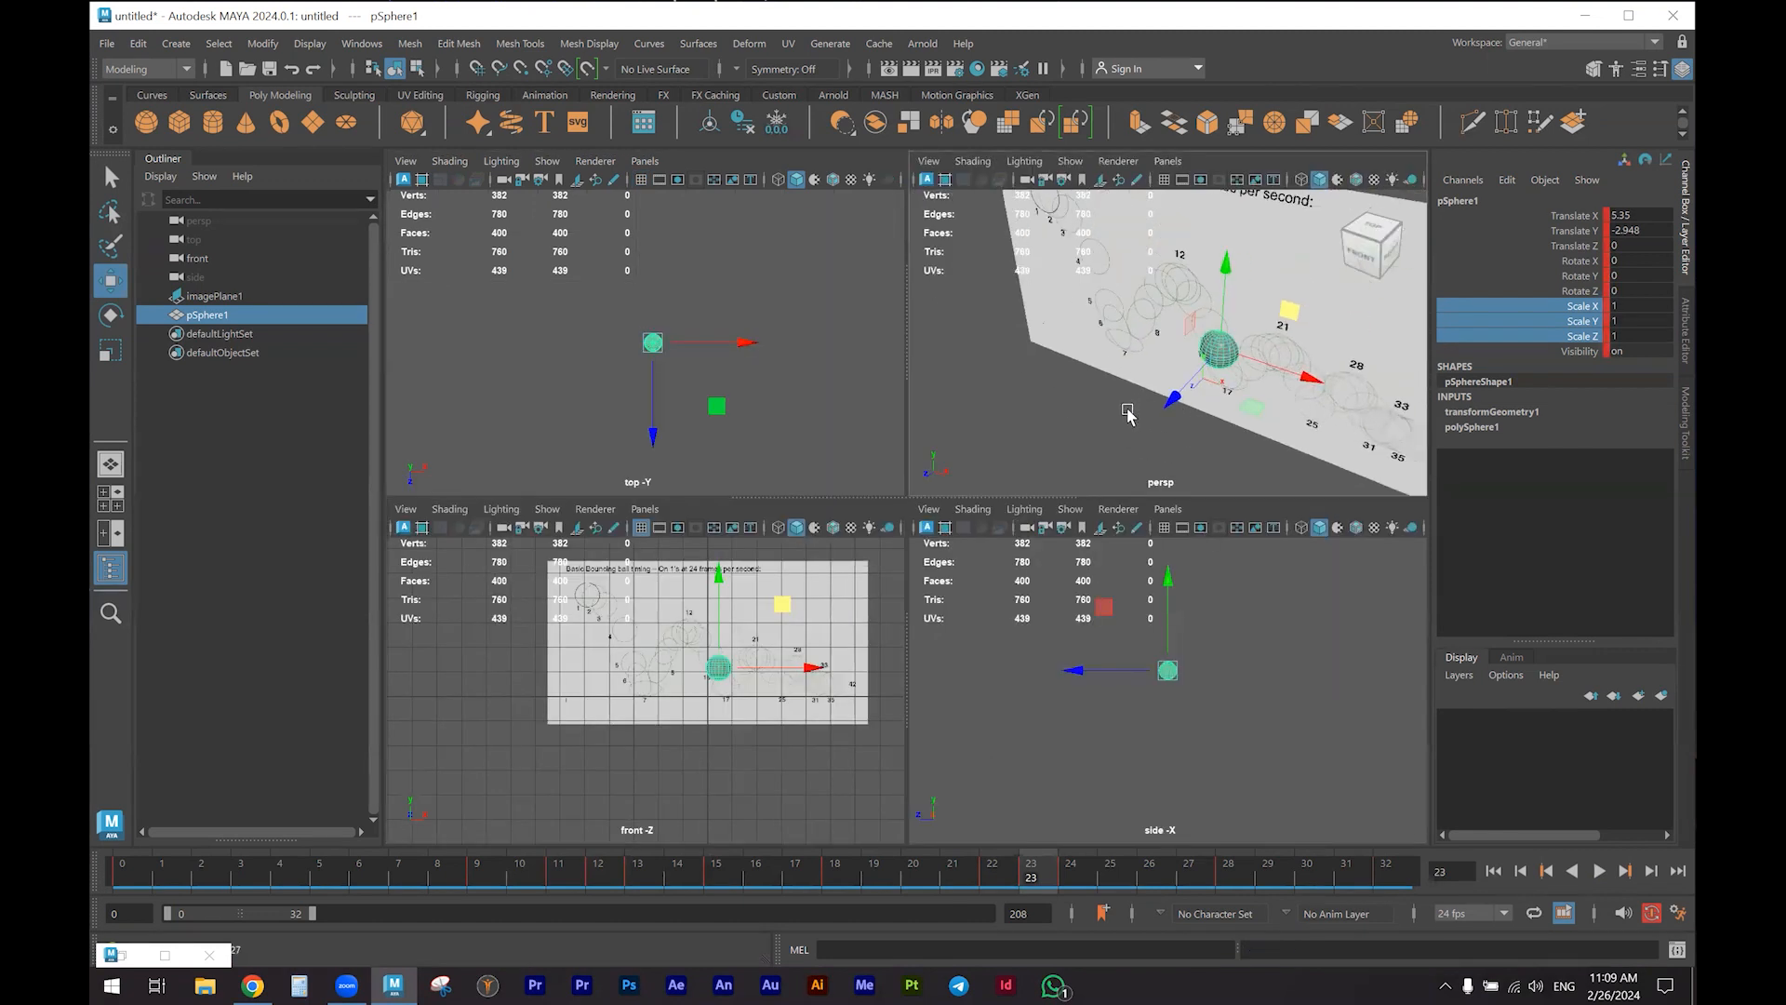
key(r)
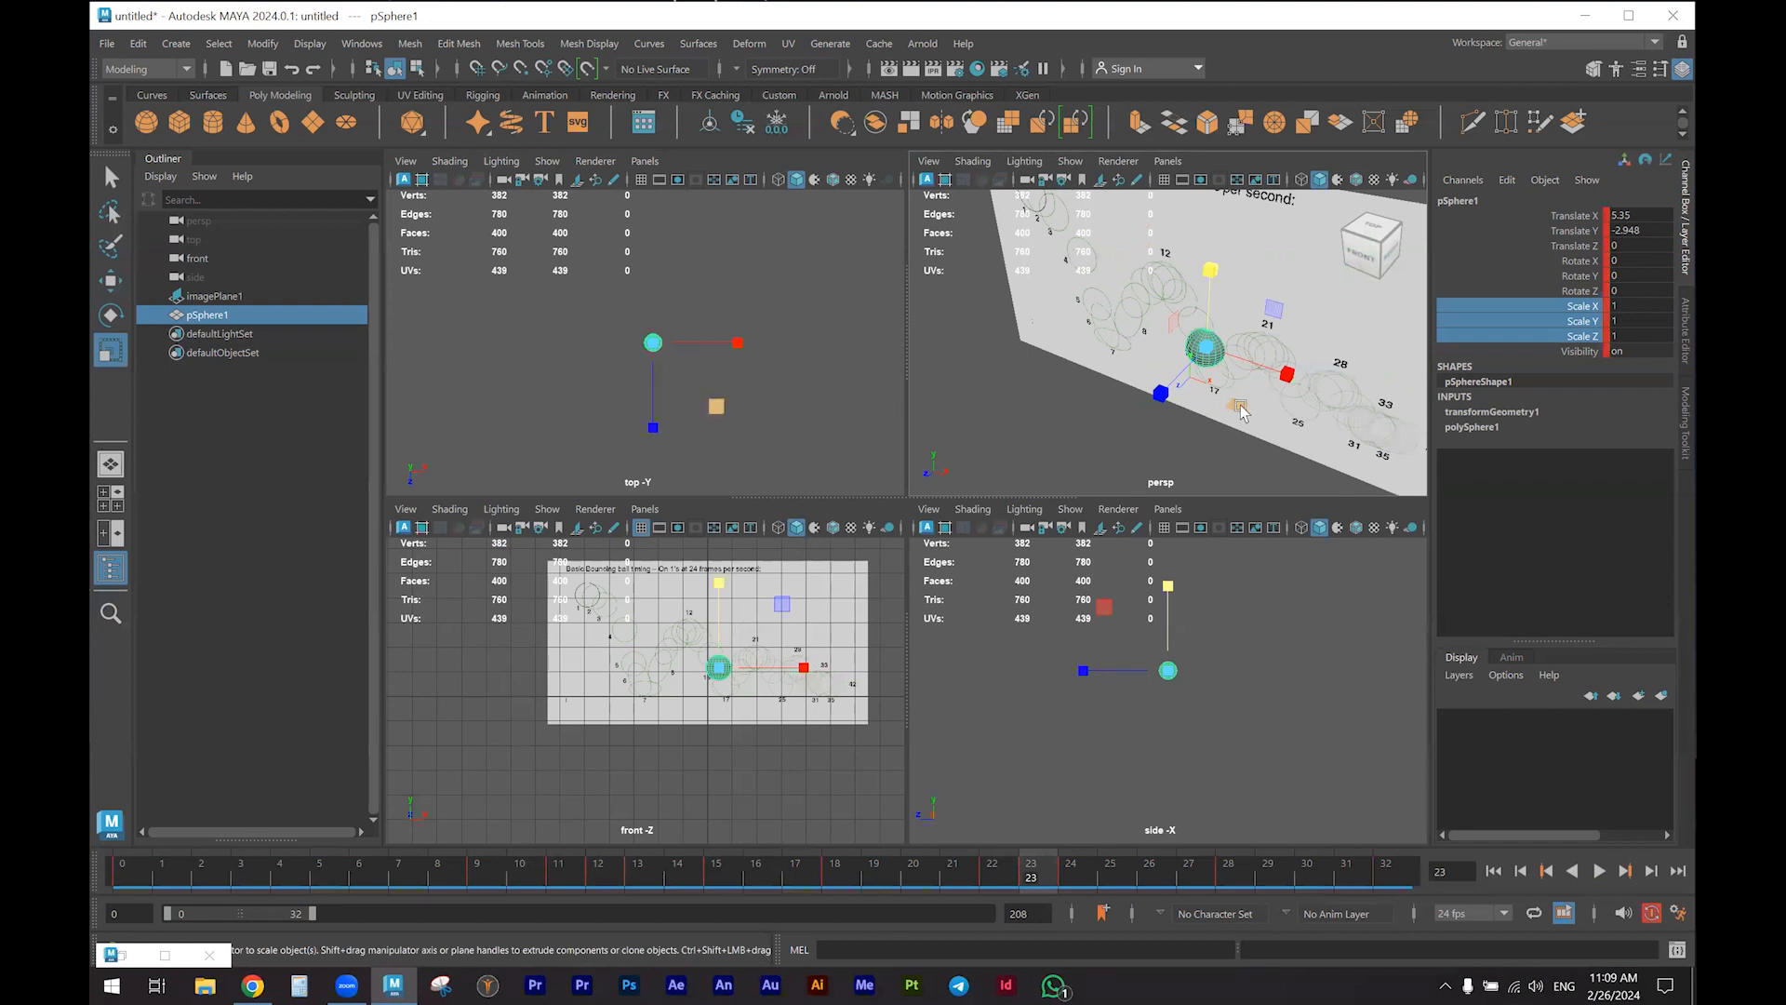
key(f)
drag(1192, 397, 1188, 405)
drag(1169, 300, 1170, 297)
drag(1167, 290, 1166, 291)
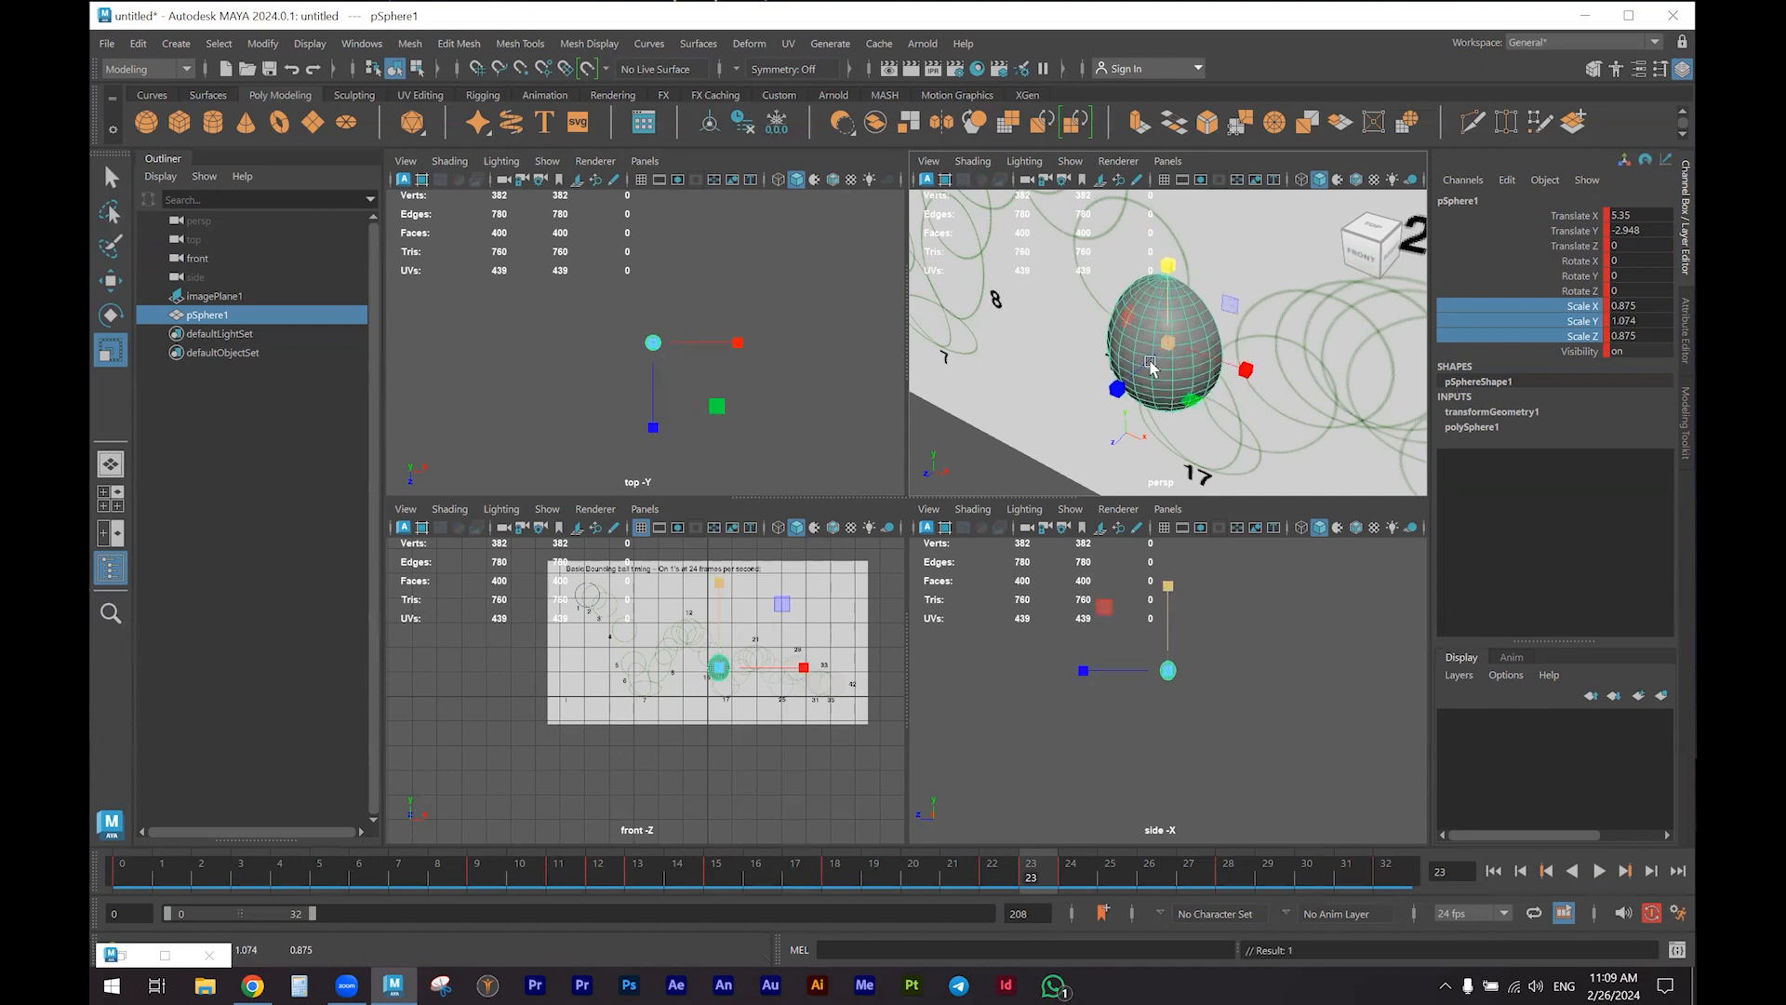
key(e)
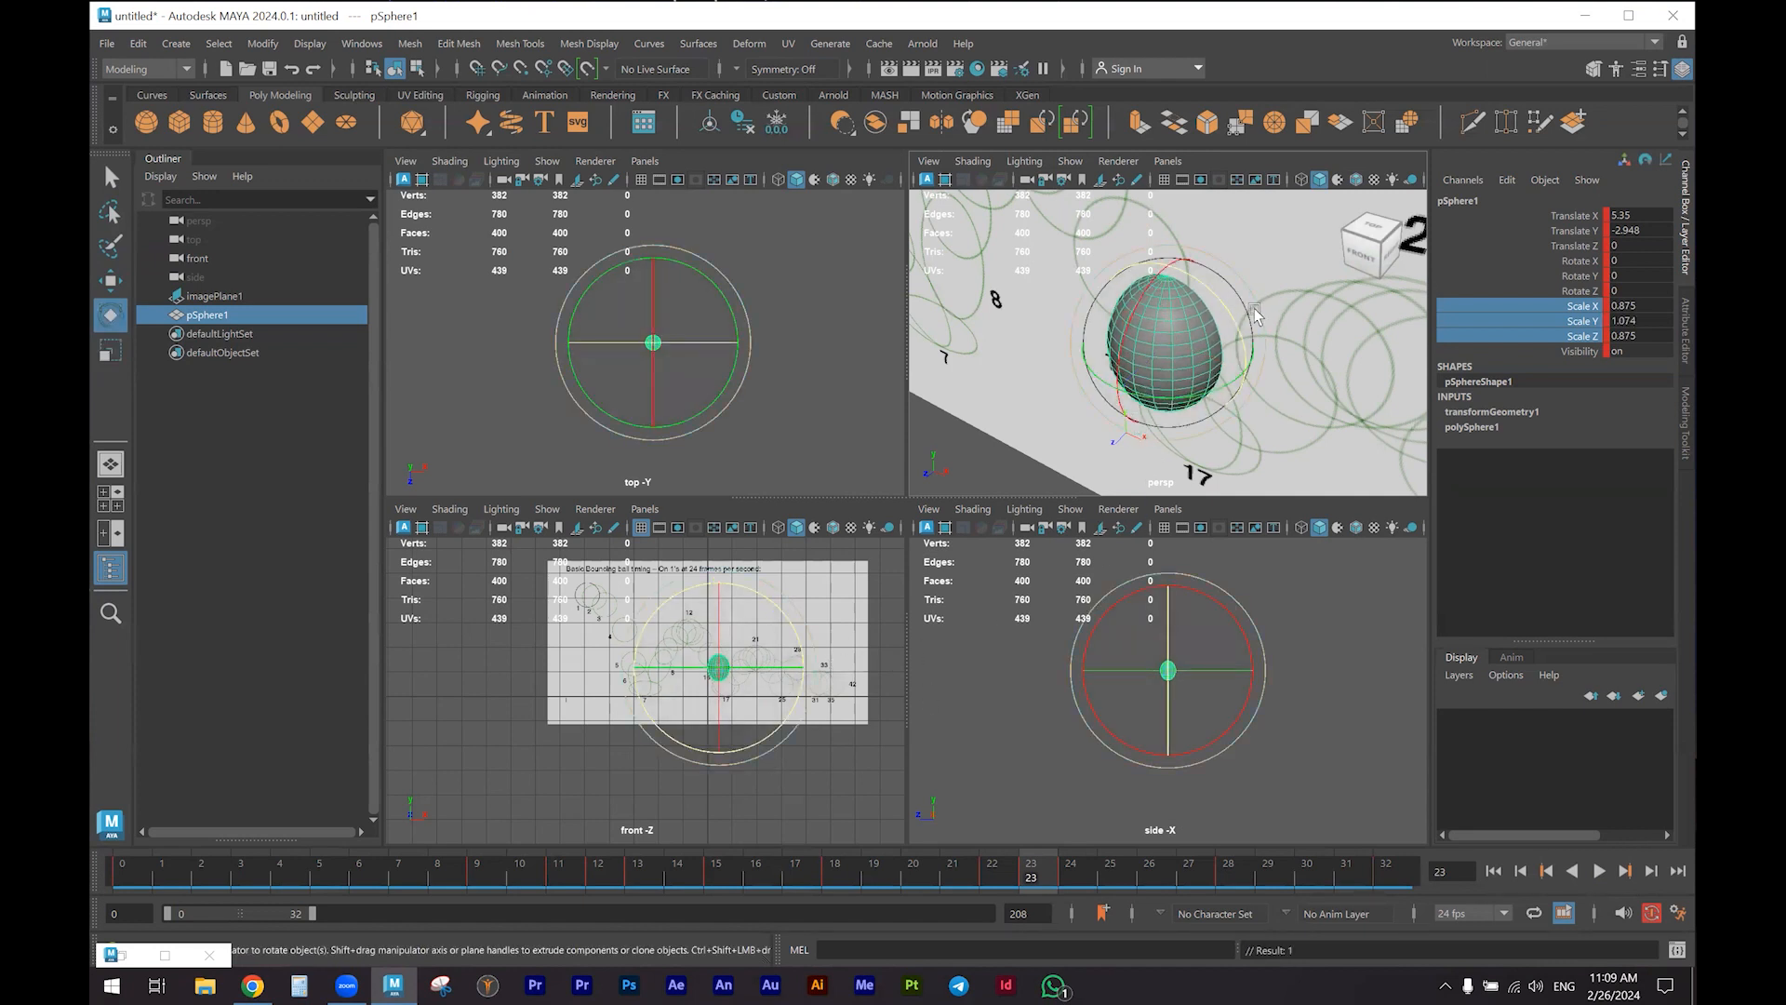
mouse_move(1223, 316)
mouse_down()
mouse_move(1202, 336)
mouse_move(1211, 318)
mouse_up()
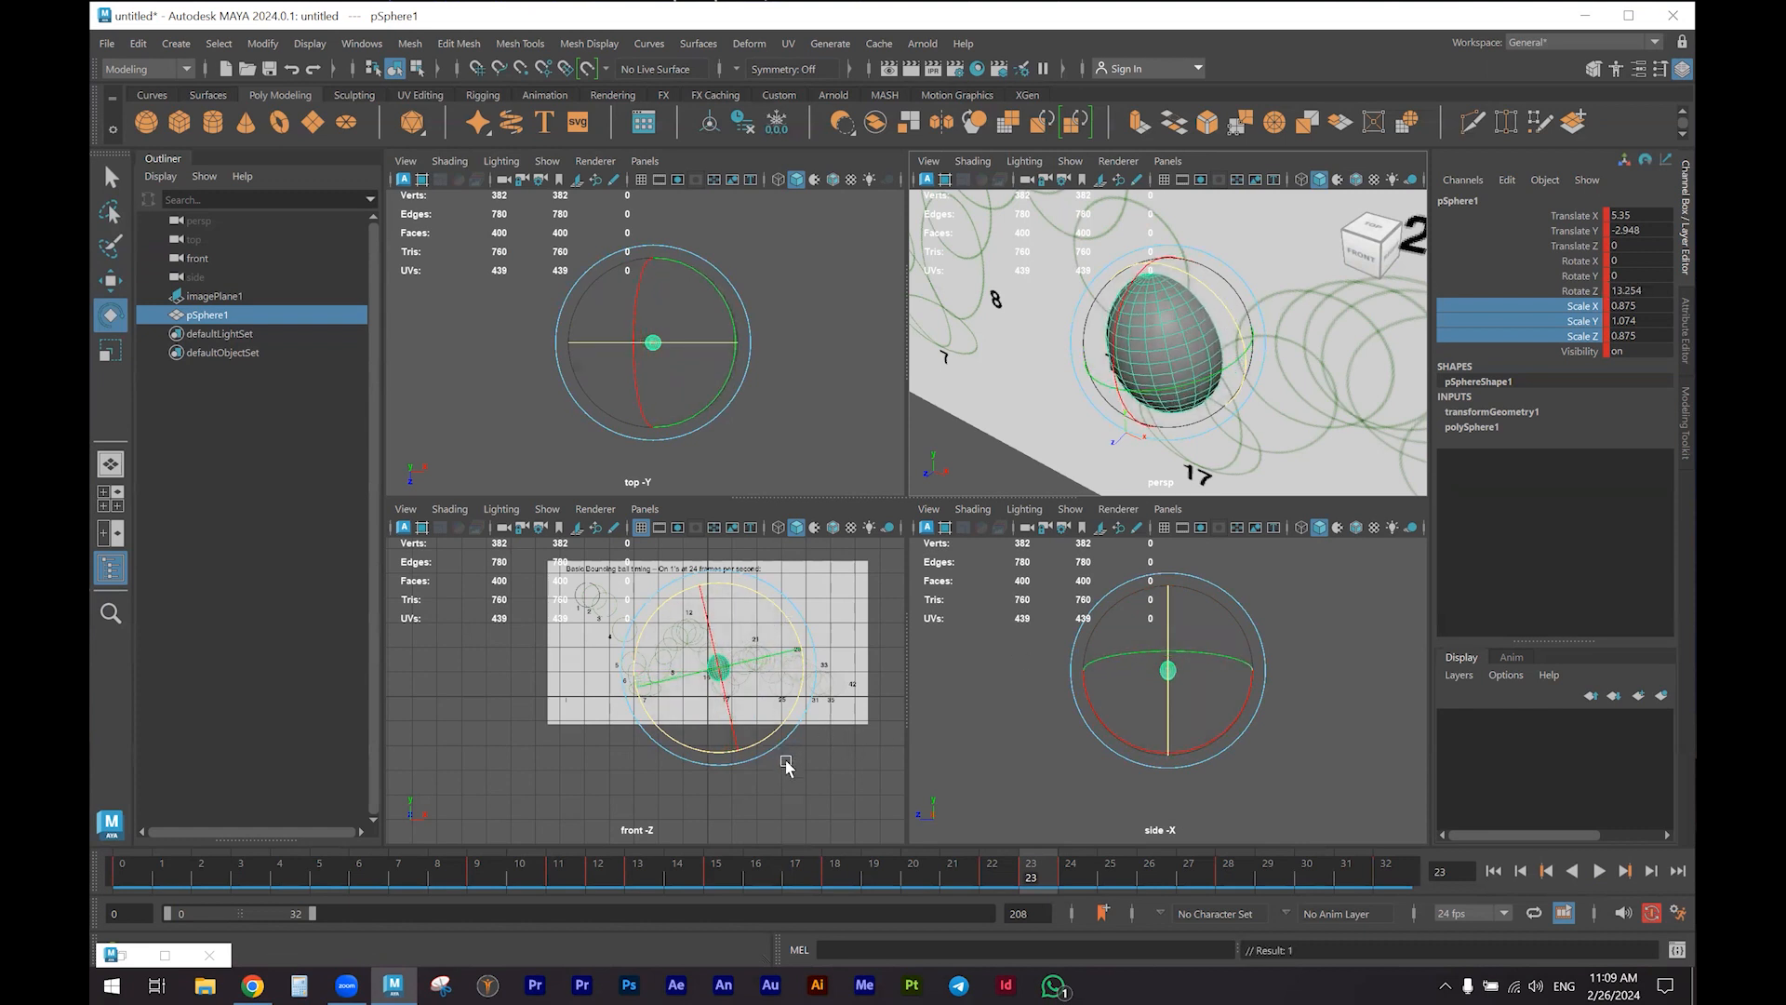
Squash the sphere at frame 24 to Scale X and Z 1.045 and Scale Y 0.917, and lower it to Translate Y -3.649
click(1068, 869)
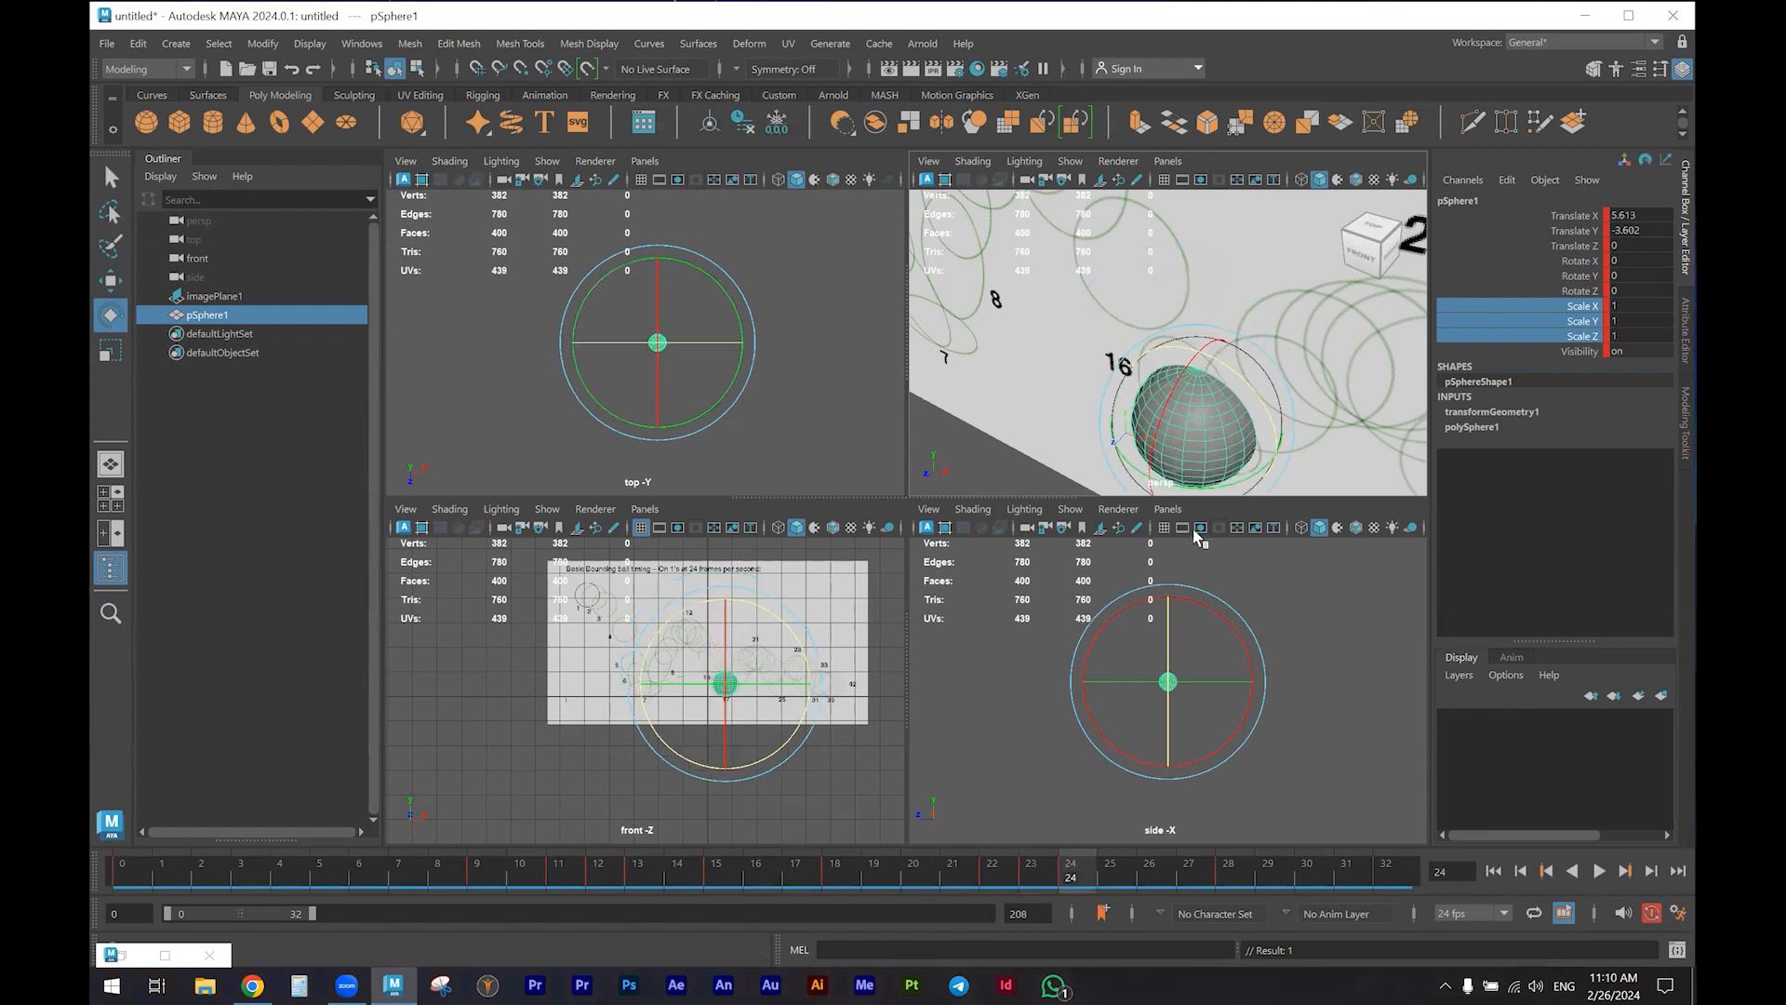
alt+drag(1178, 344, 1297, 383)
scroll(1156, 386, down, 4)
scroll(1156, 386, up, 1)
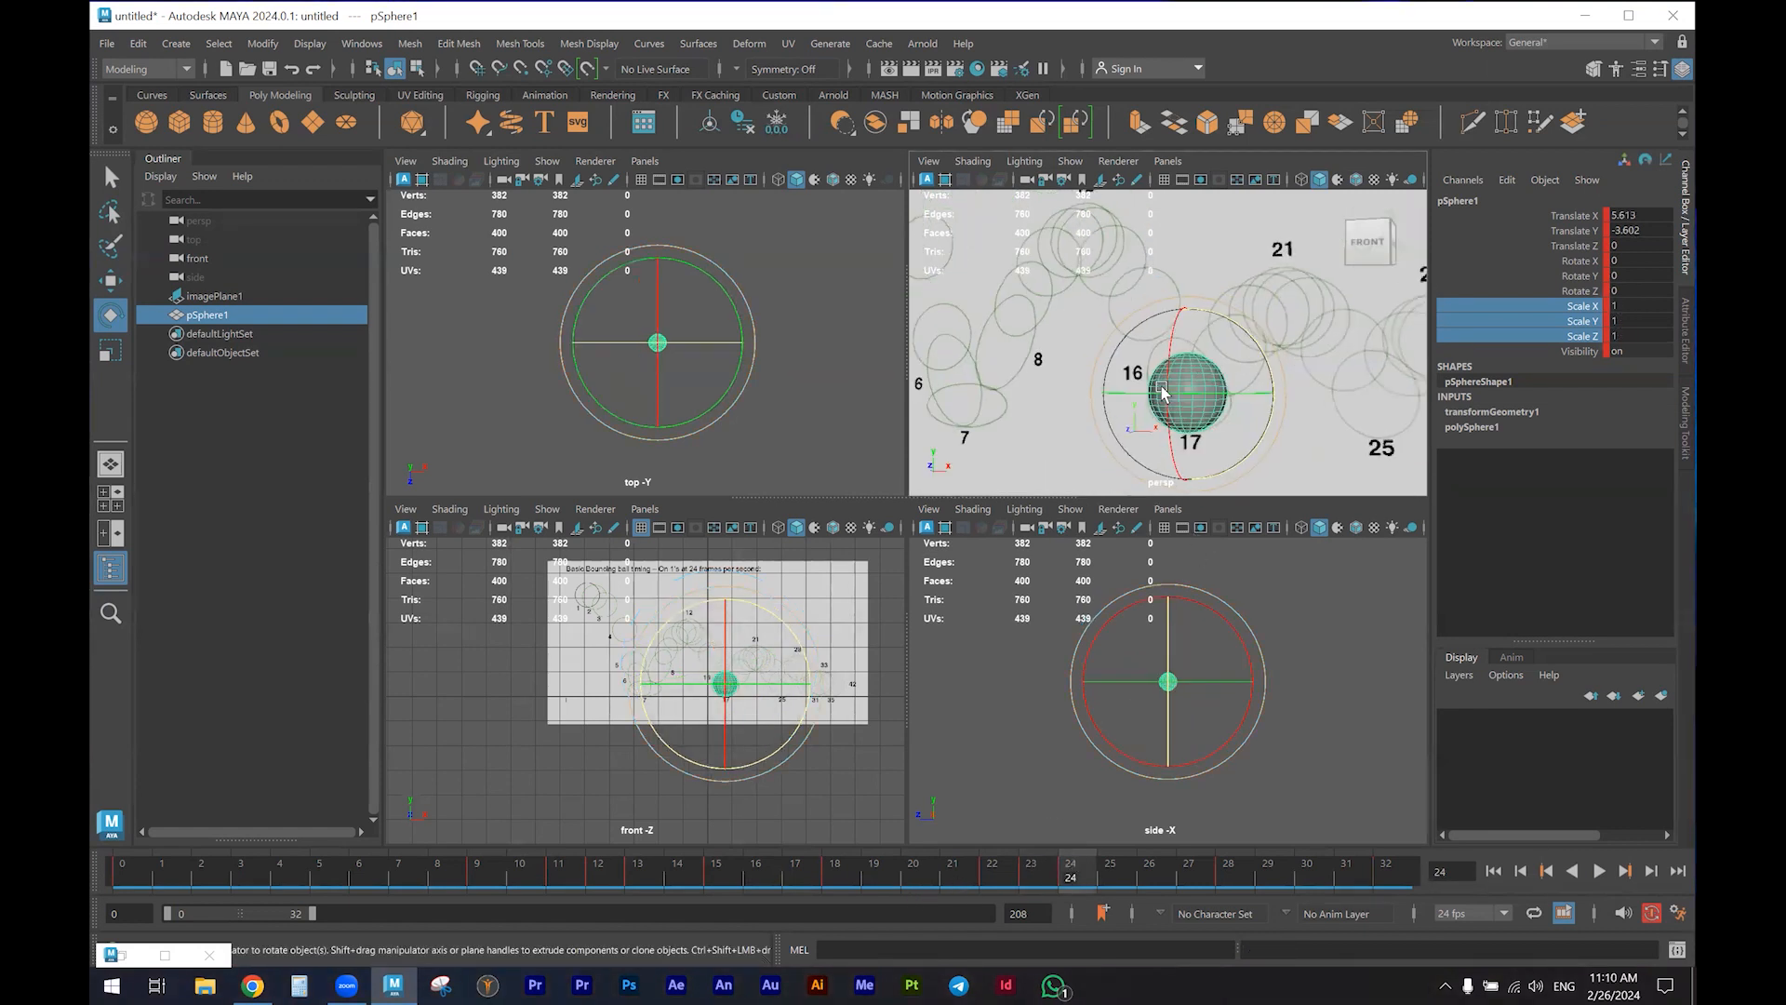
key(r)
drag(1188, 314, 1235, 452)
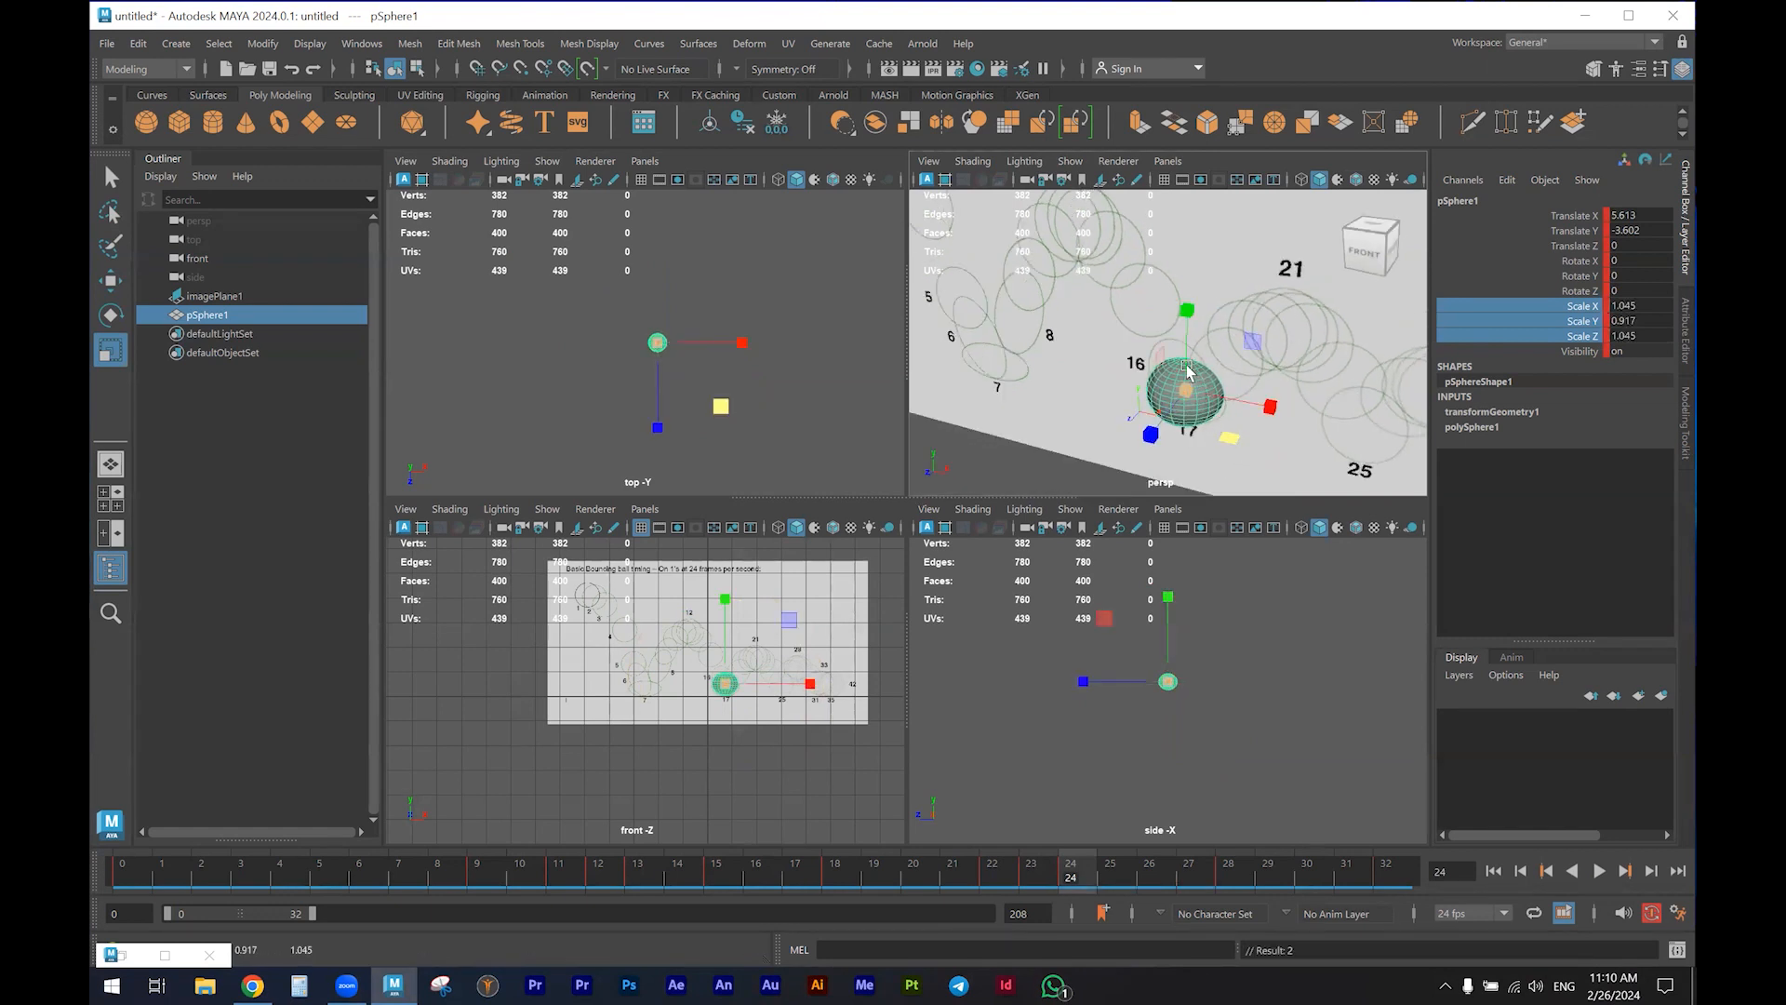
key(w)
drag(1188, 316, 1193, 326)
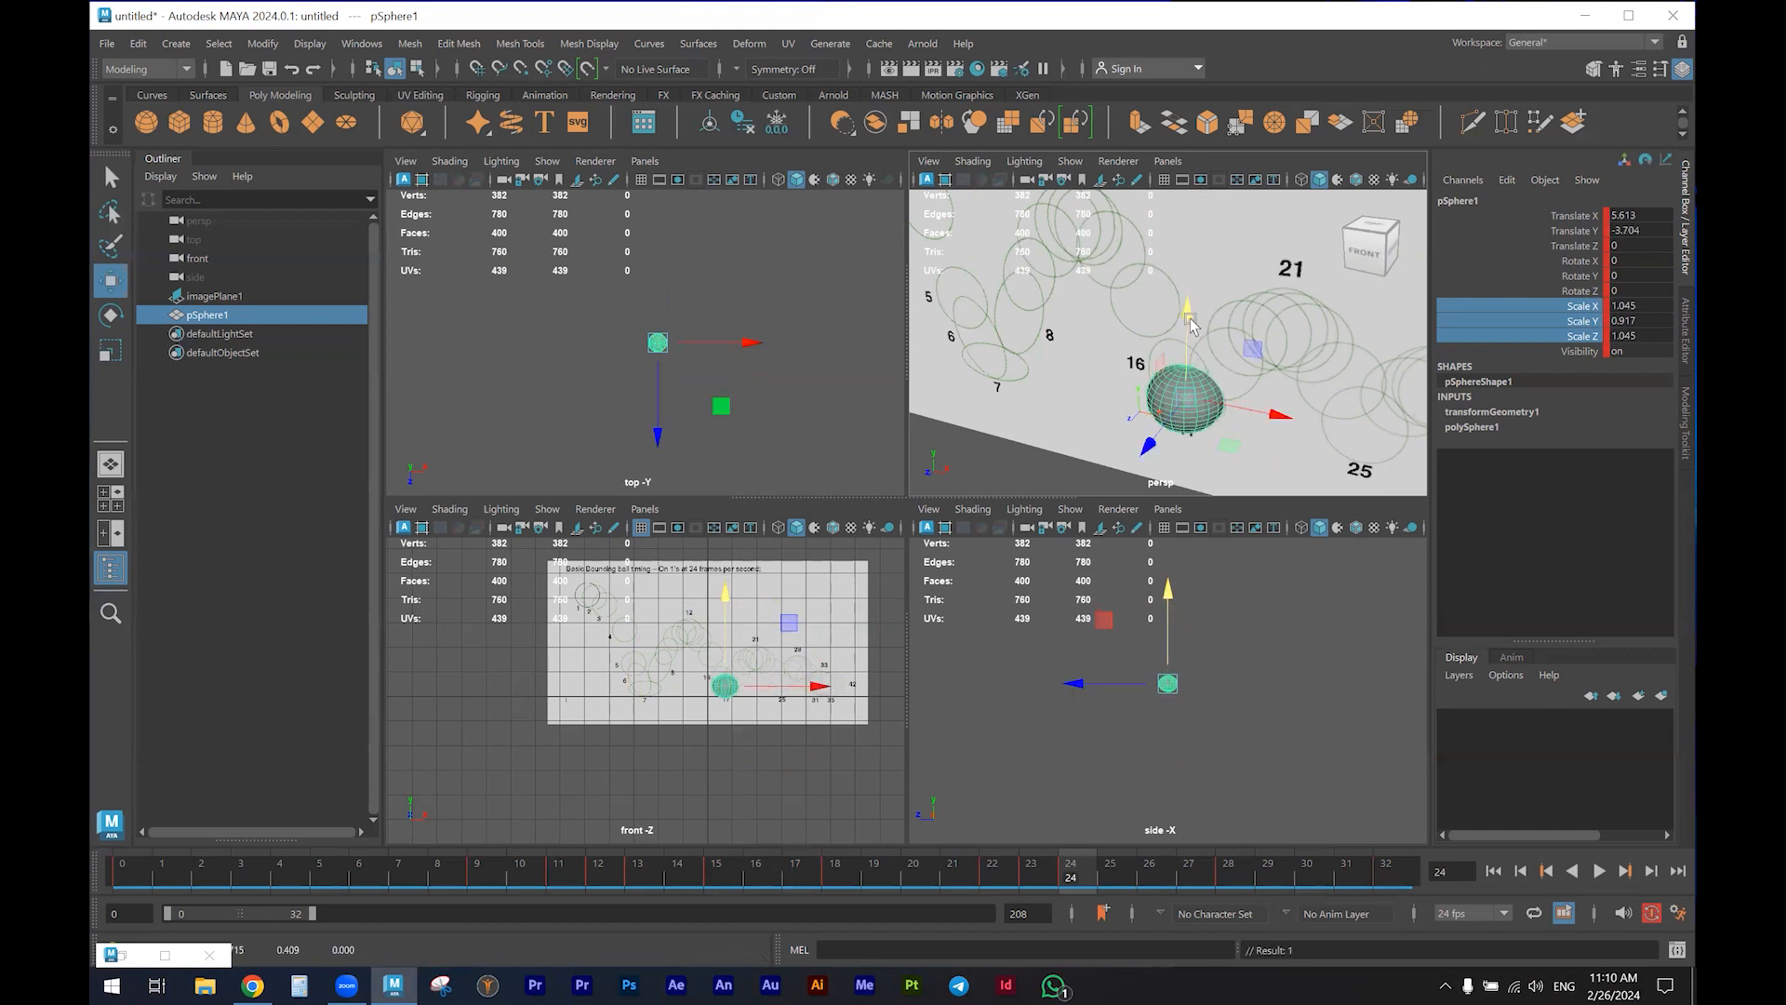
scroll(717, 649, up, 4)
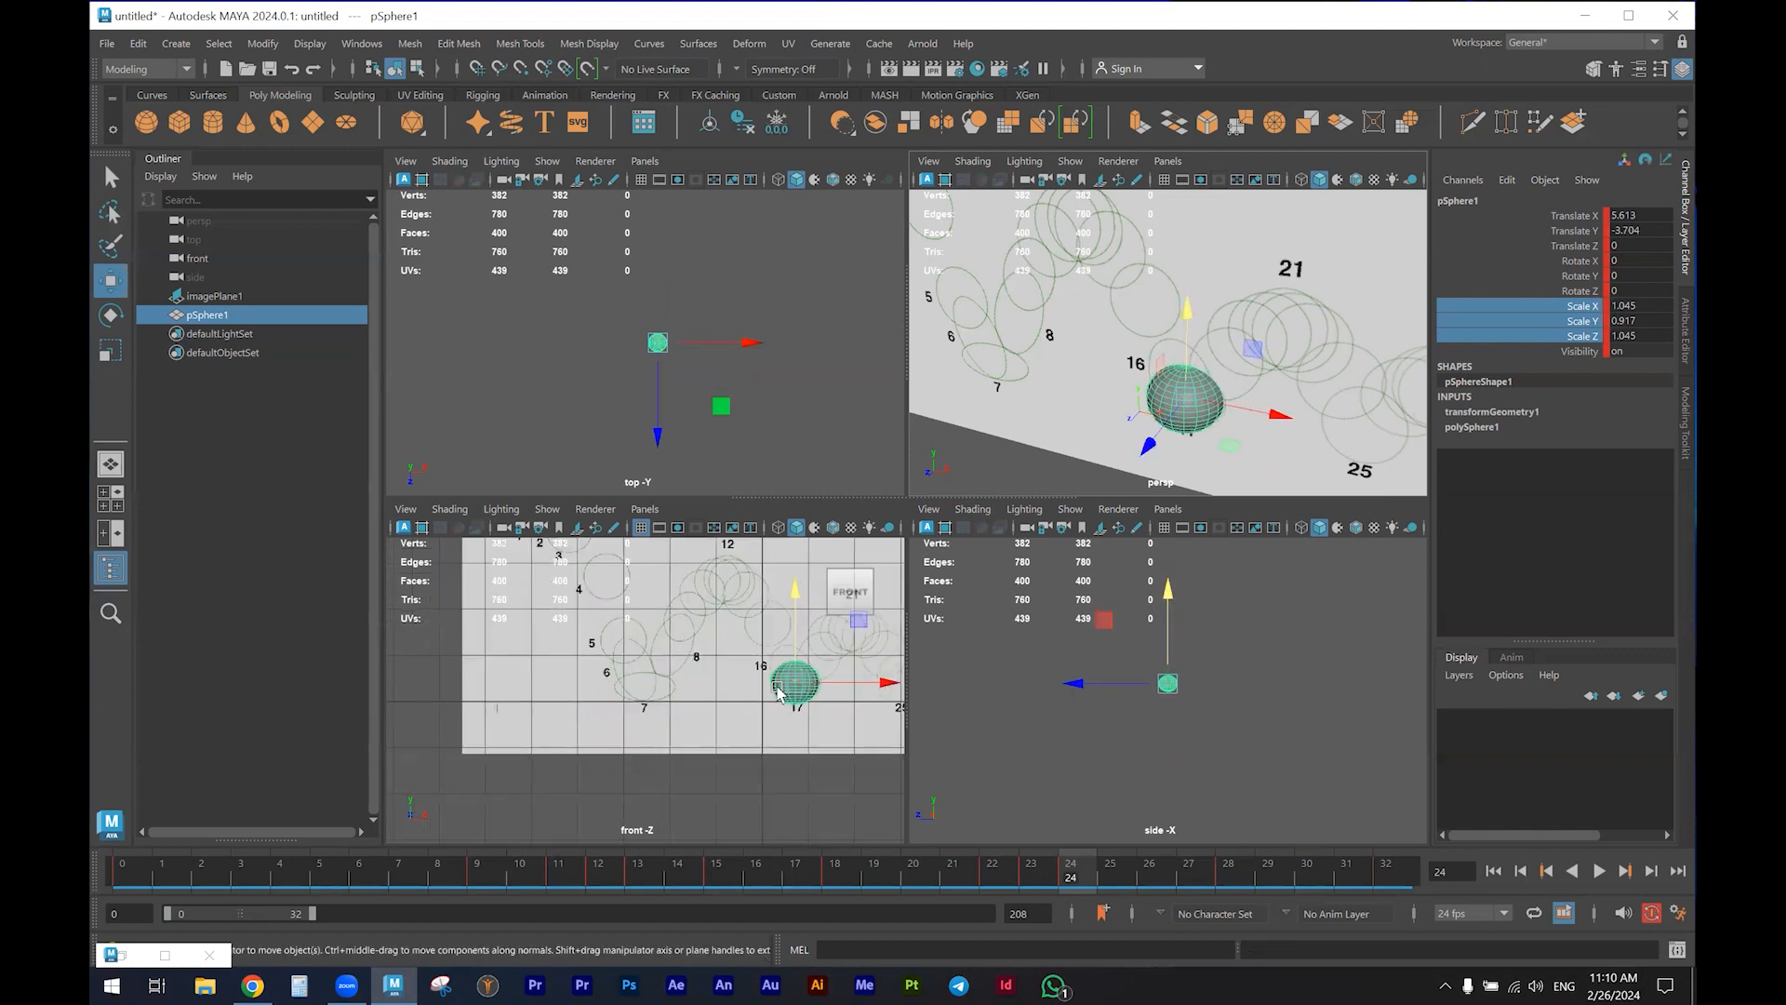
drag(797, 640, 795, 640)
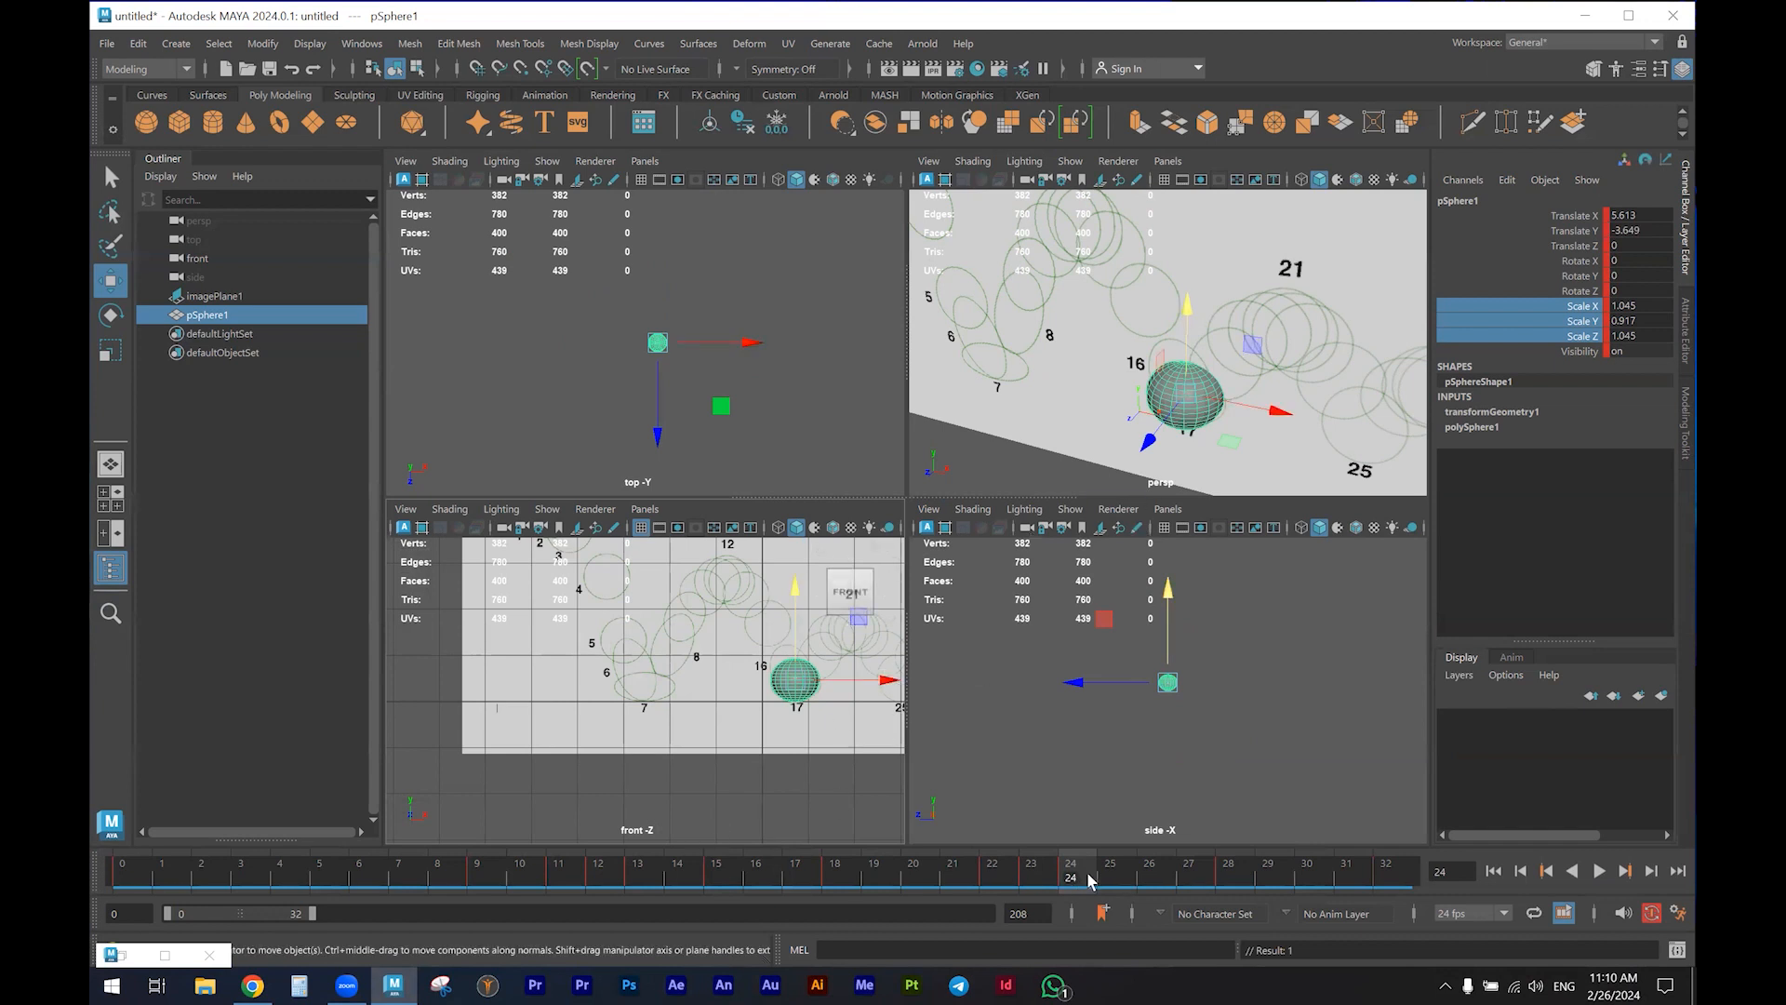
Set the sphere's Scale X, Y and Z to 1 at frame 25 and key it there
click(1108, 879)
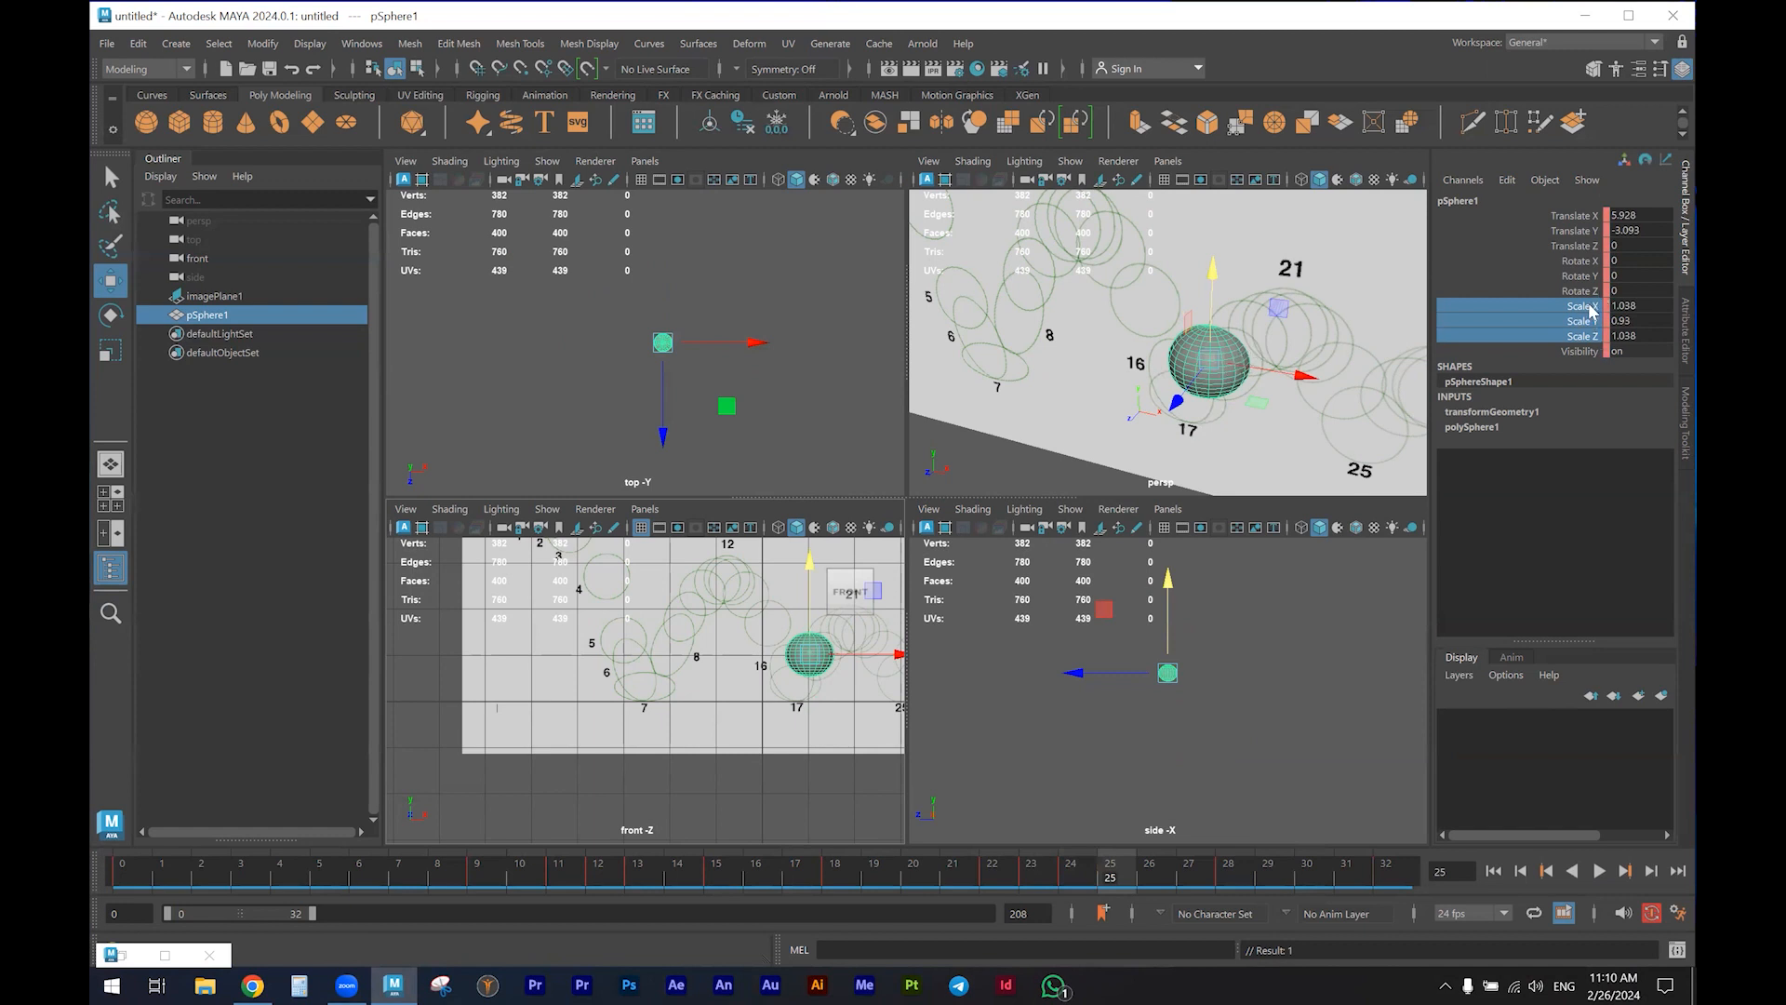
click(1647, 337)
text(1)
key(Return)
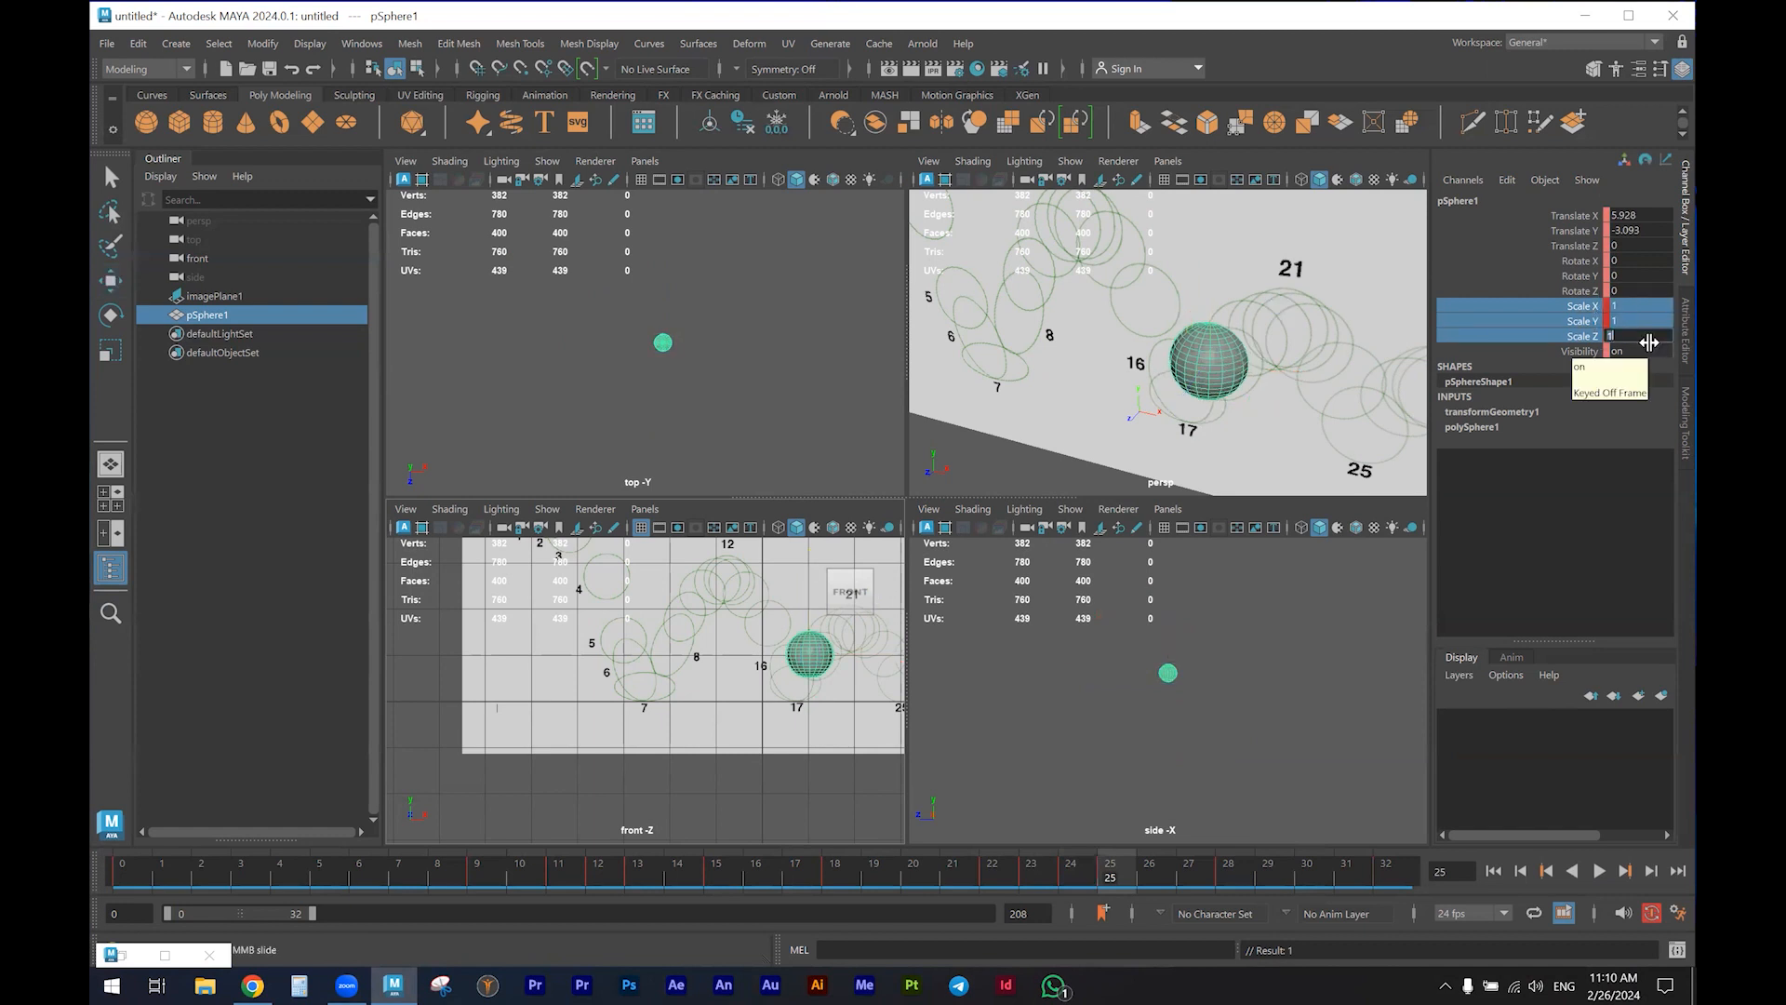
click(1212, 369)
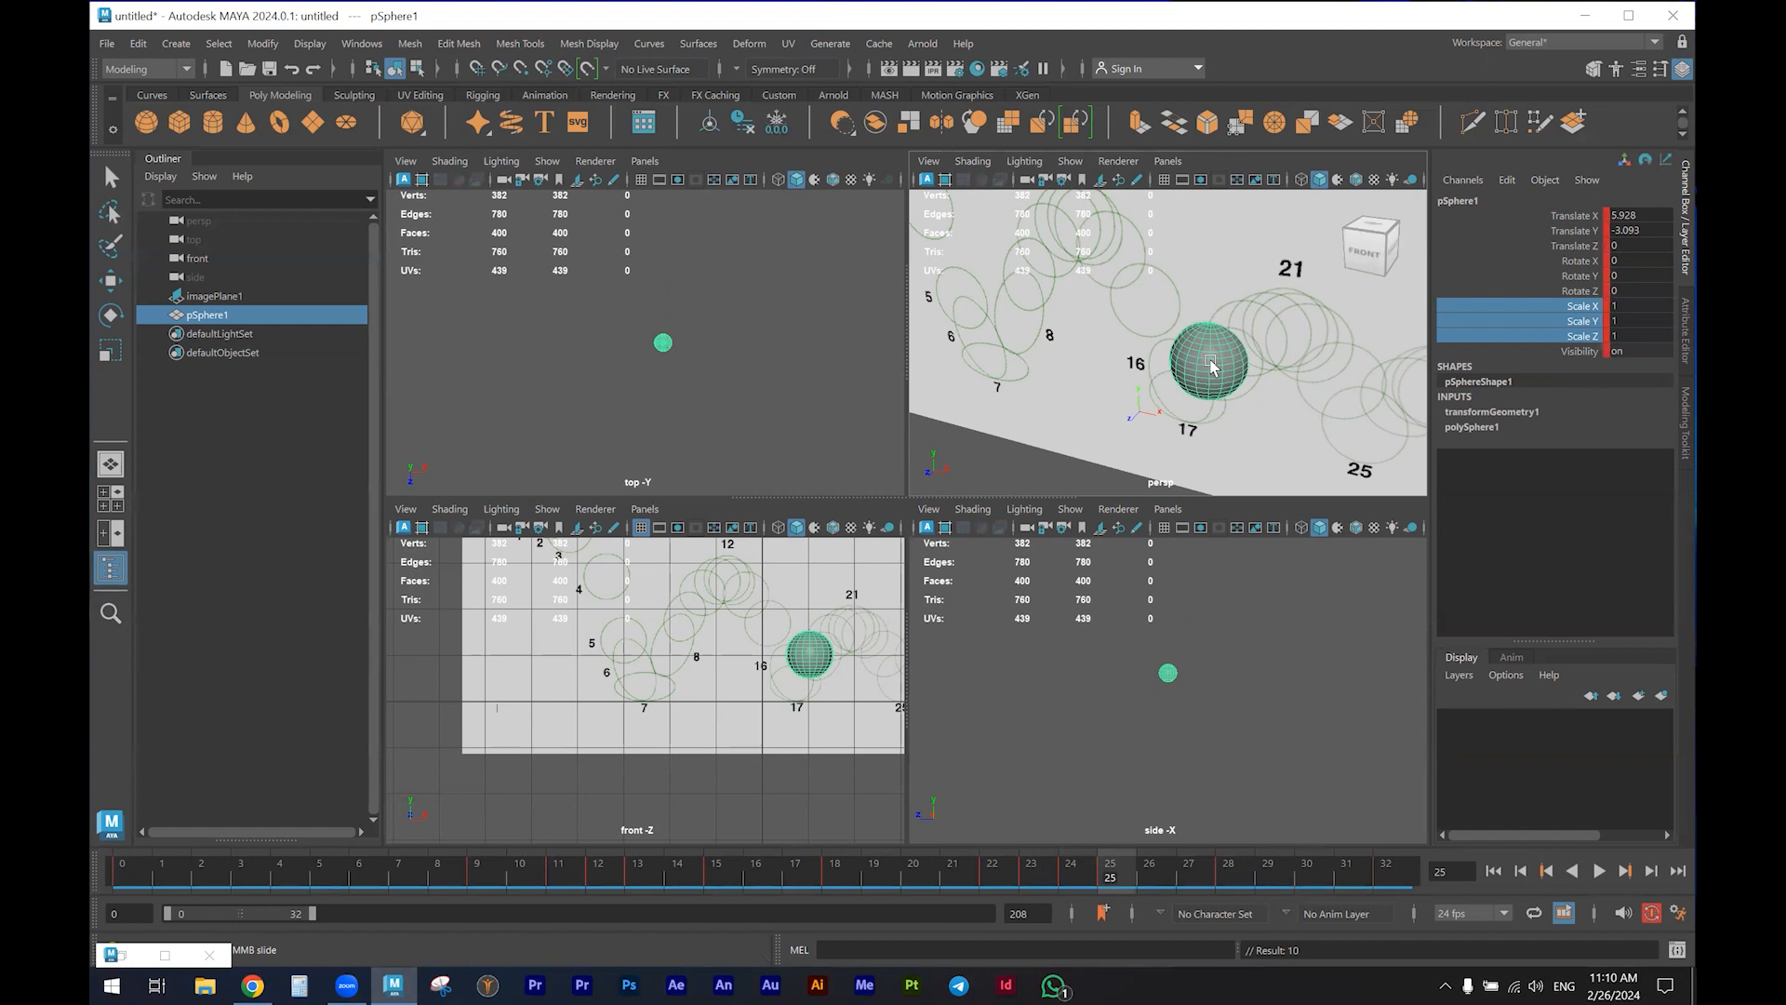
Stretch the sphere at frame 25 to Scale X and Z 0.91 and Scale Y 1.124, and rotate it to -17.493 about Z
key(r)
drag(1218, 342, 1255, 400)
key(e)
drag(1284, 333, 1294, 354)
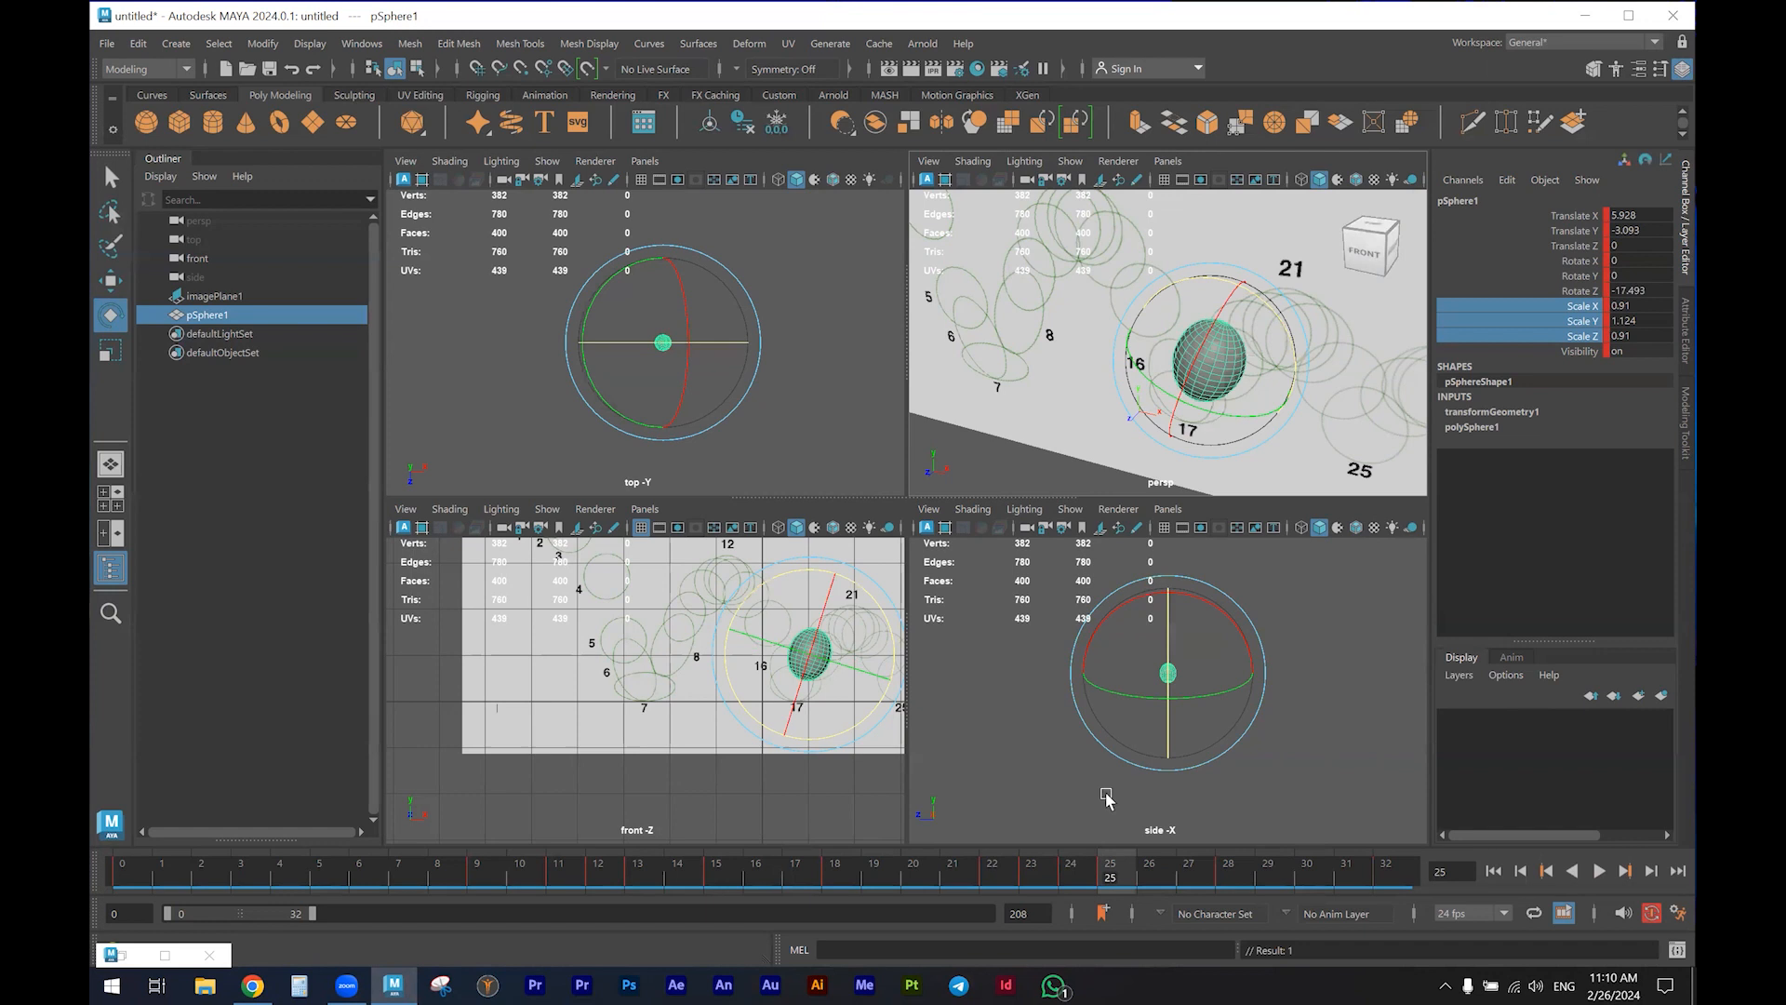
Set the sphere's Scale X, Y and Z to 1 at frame 26
drag(1137, 882, 1158, 874)
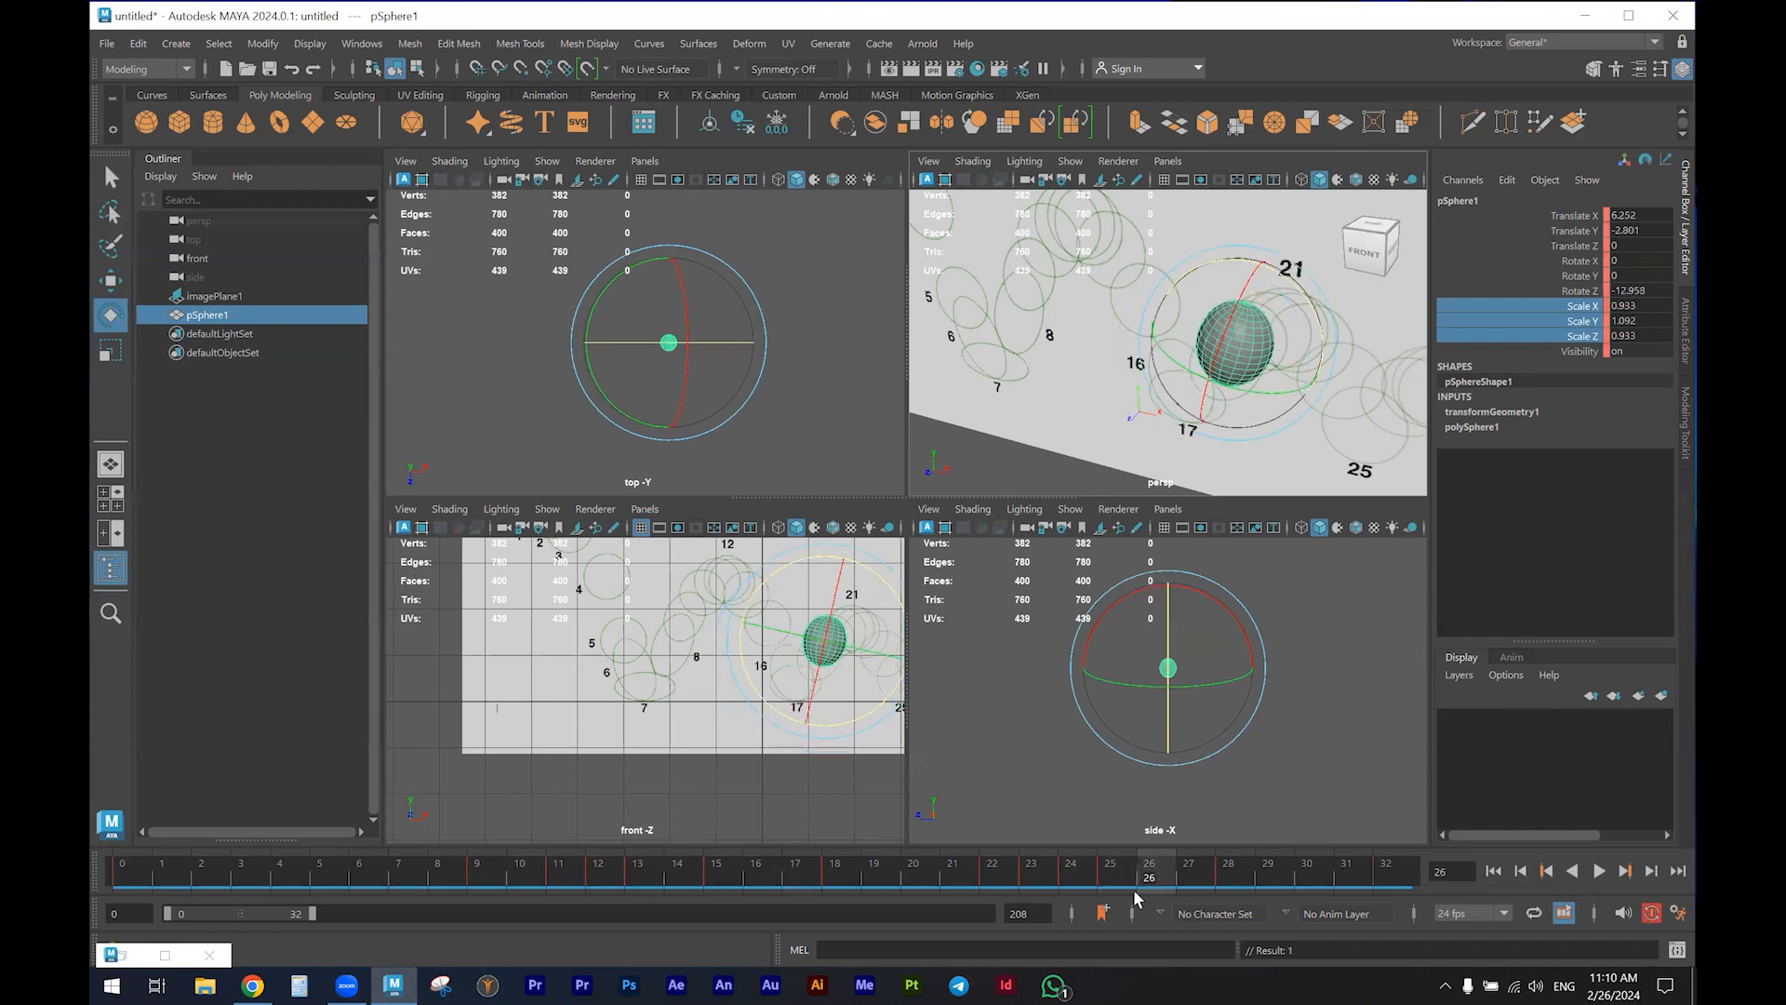
drag(1586, 312, 1634, 342)
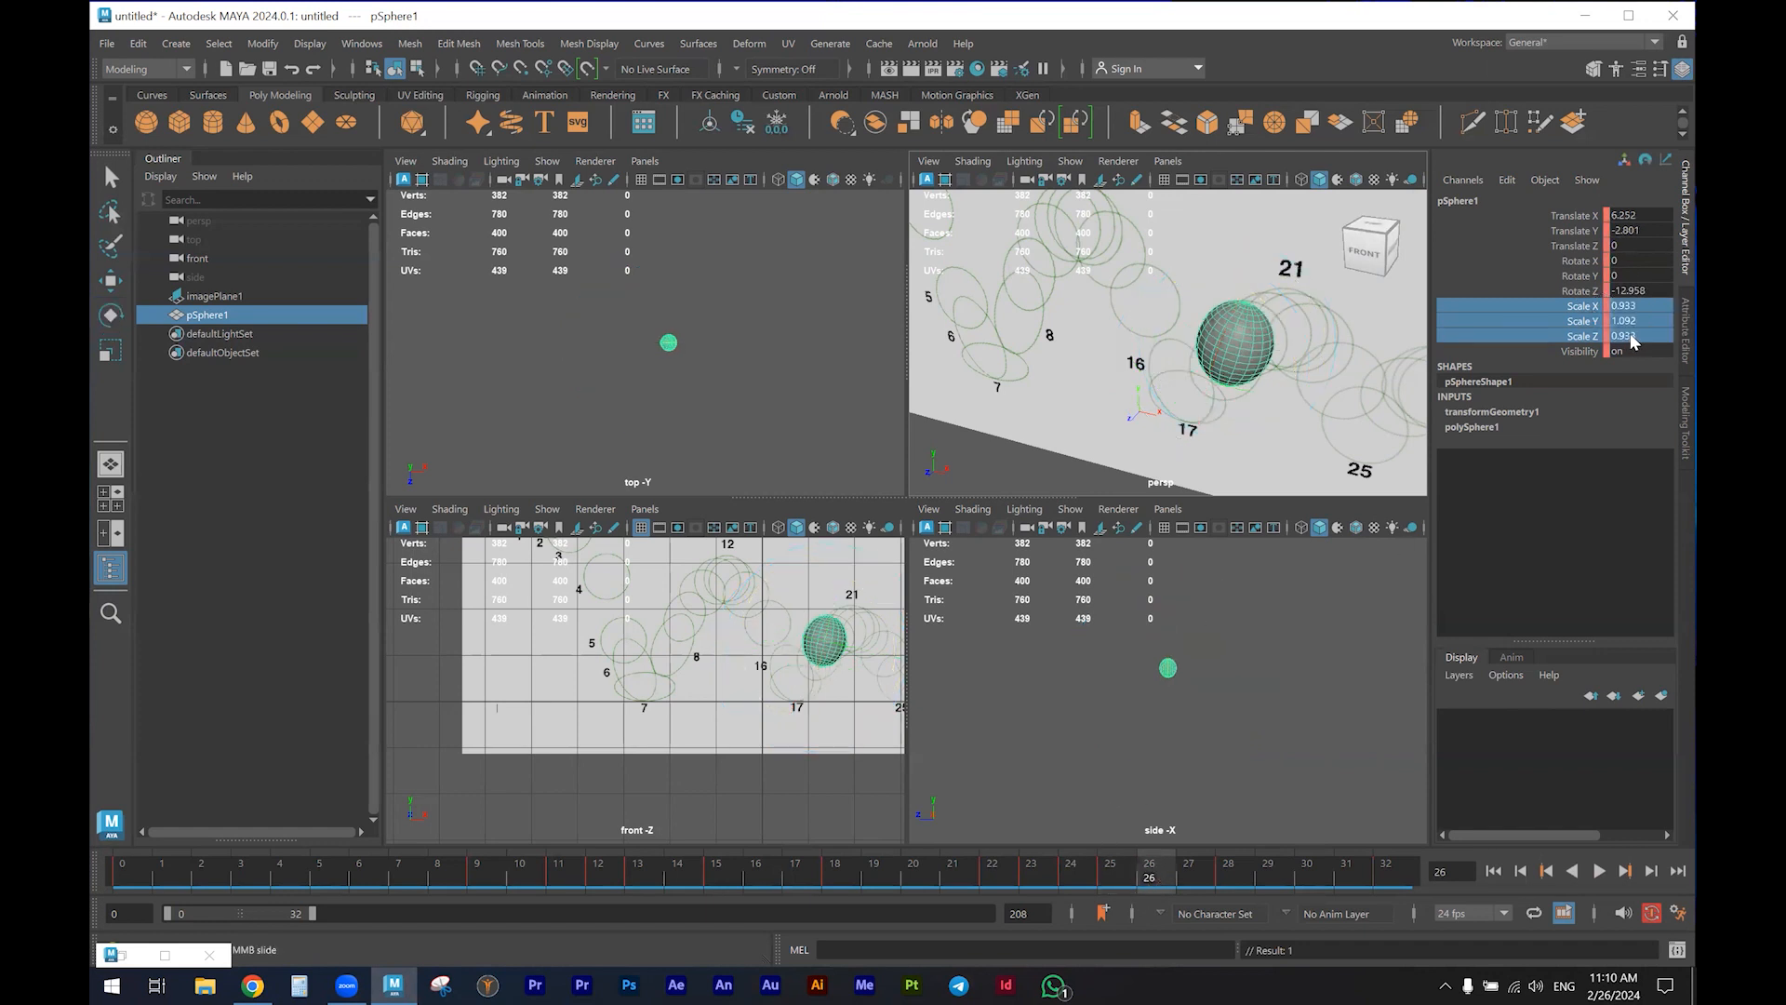
key(Return)
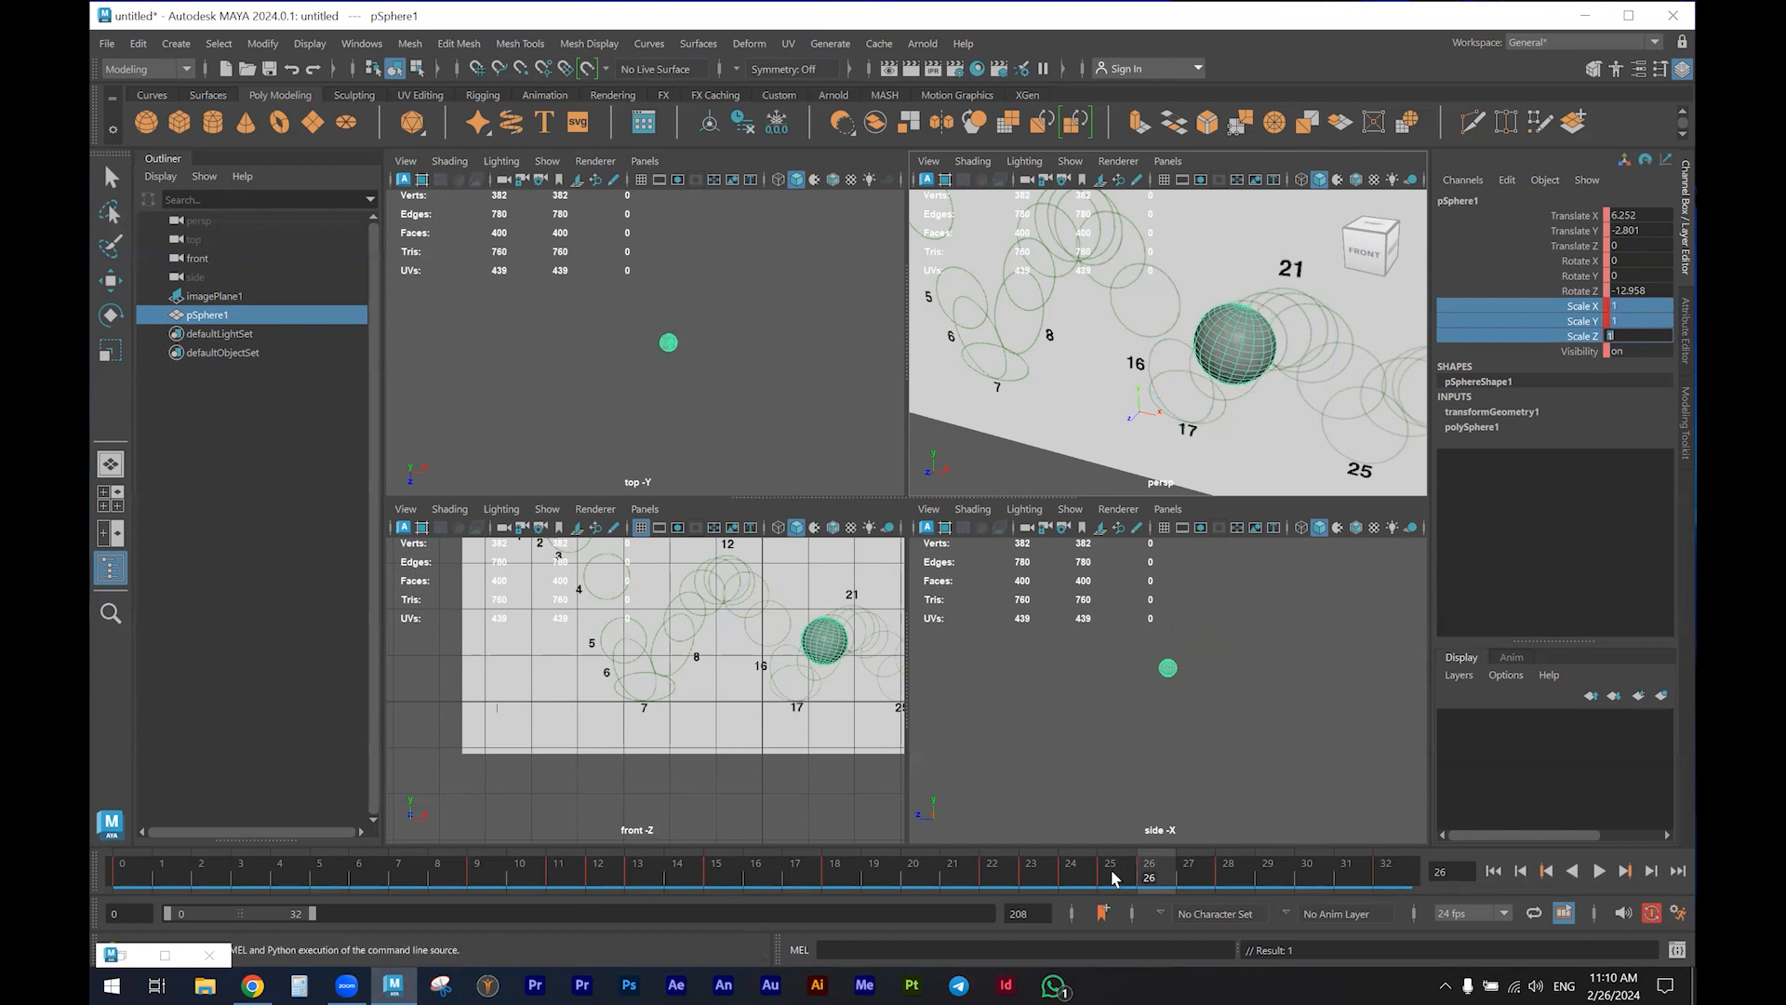
Play the animation from the start in the maximized front view and scrub through it to check the impacts
drag(956, 870, 796, 870)
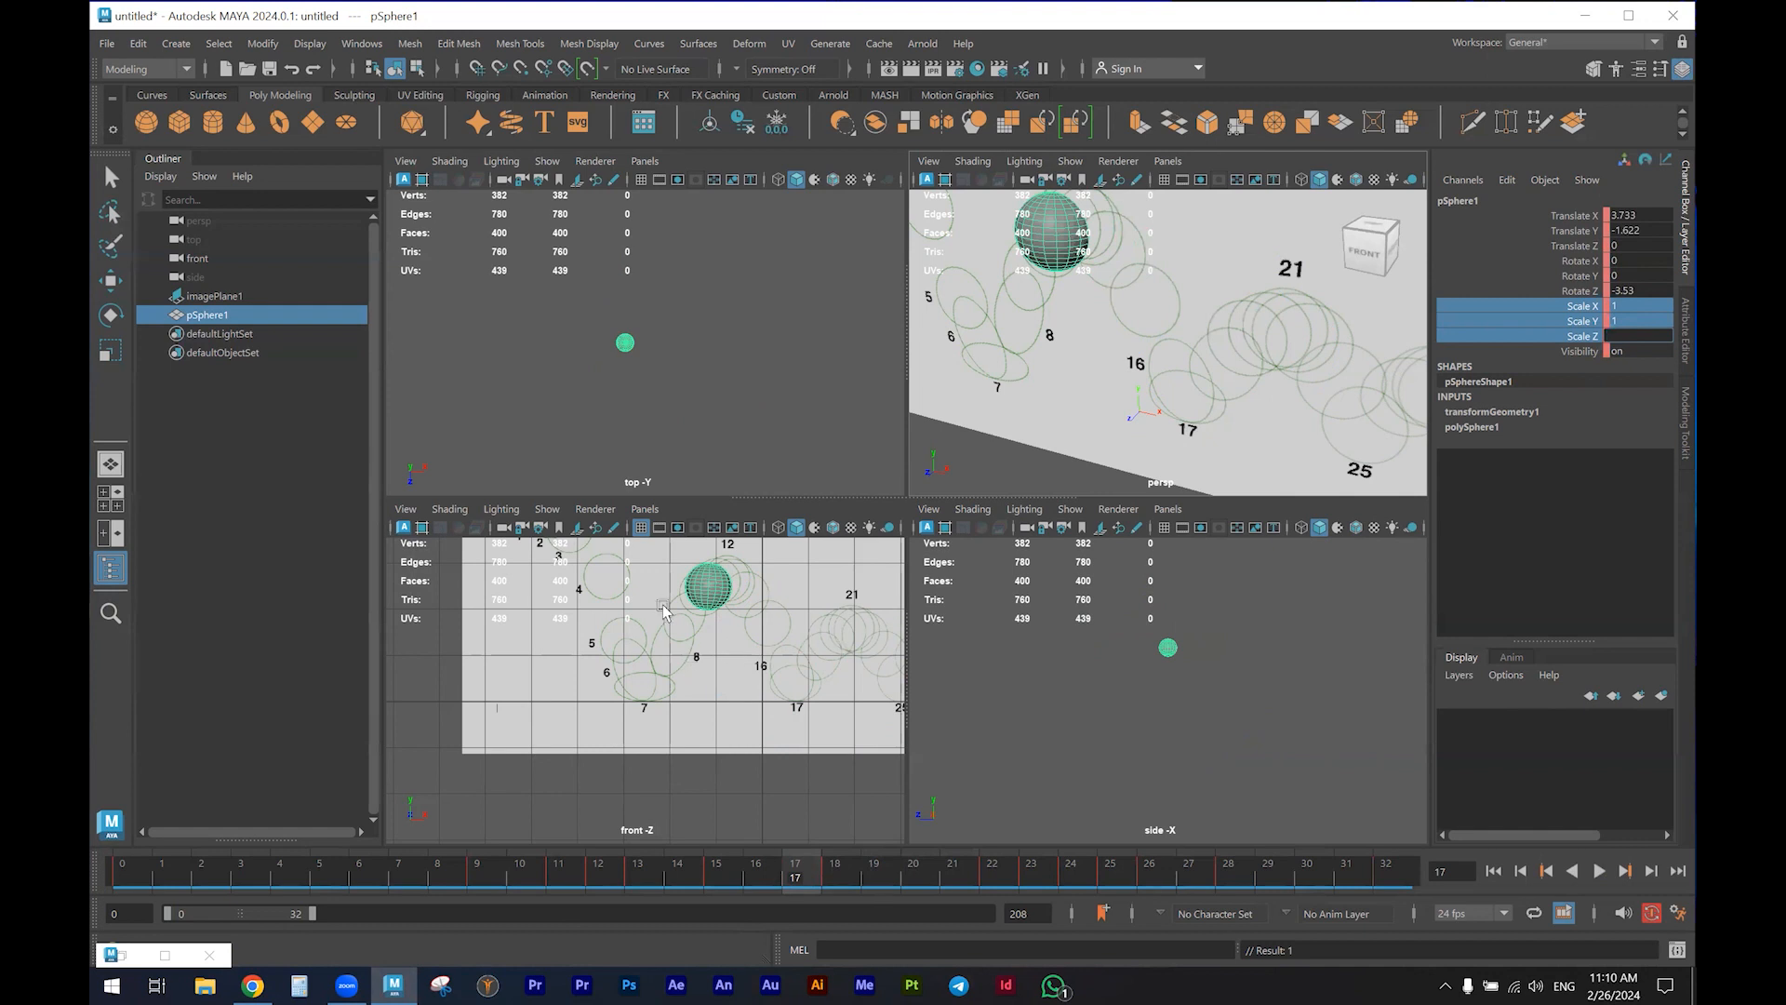
scroll(663, 610, down, 3)
click(718, 658)
key(space)
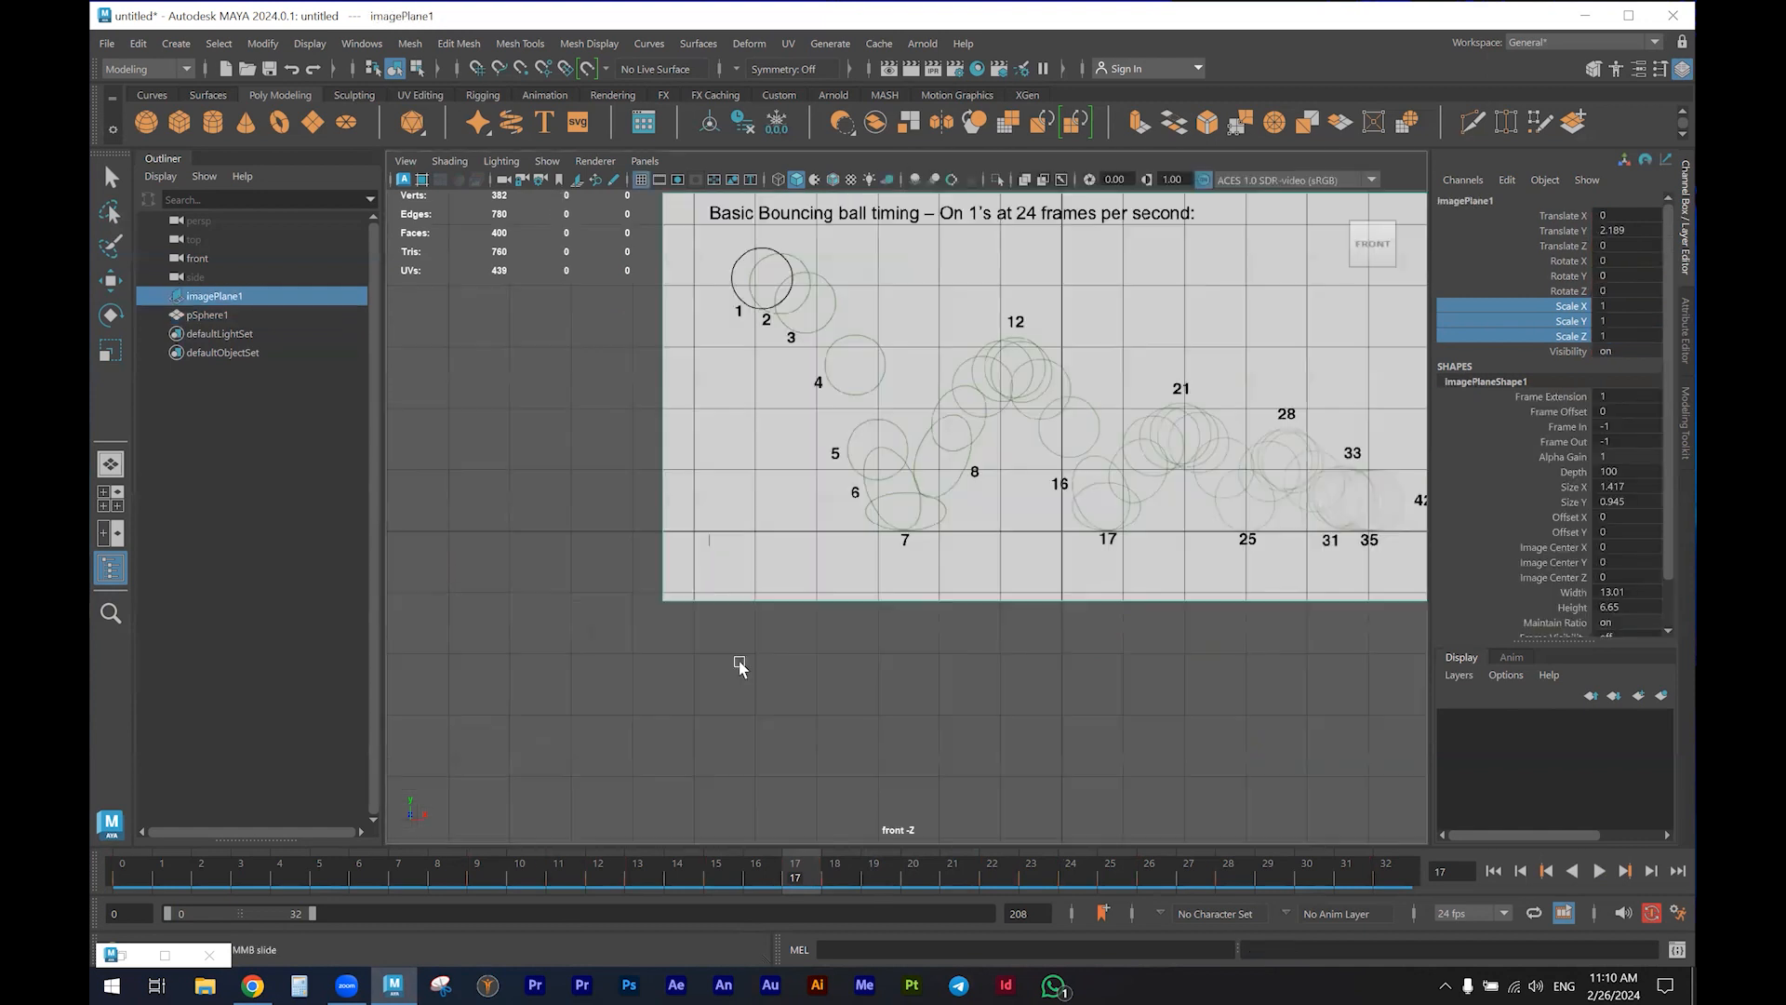
alt+middle_drag(985, 650, 807, 769)
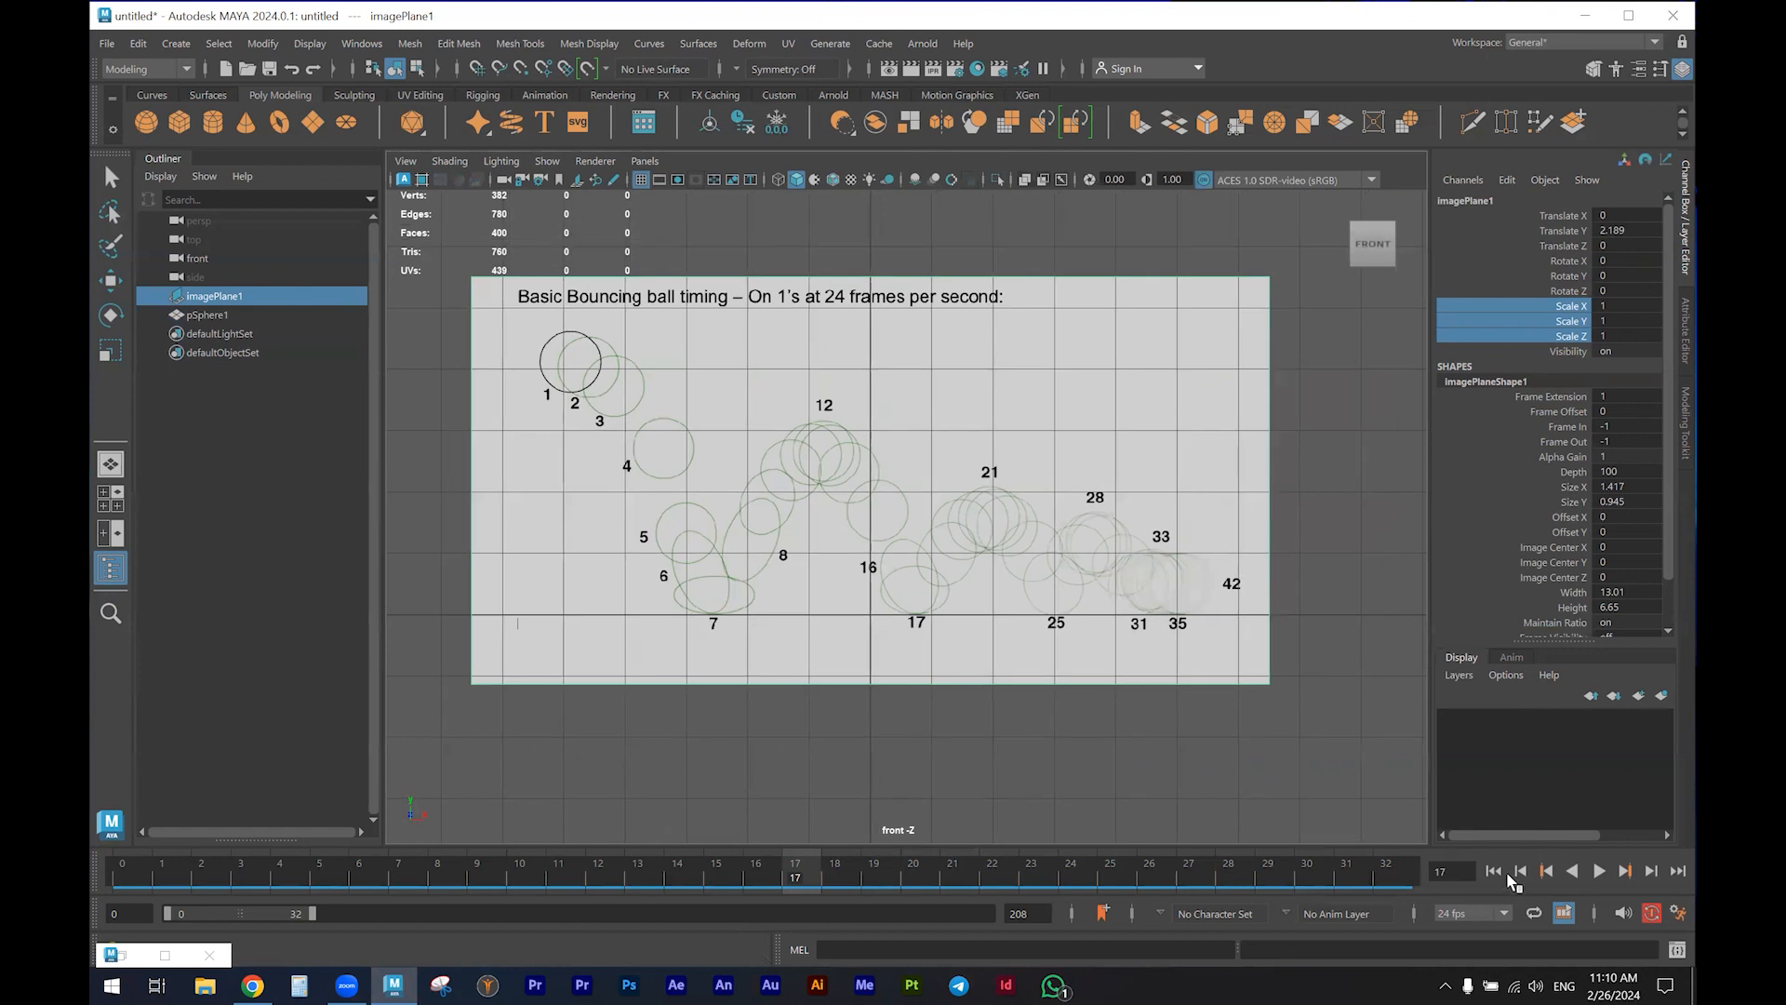
click(1494, 871)
click(1599, 871)
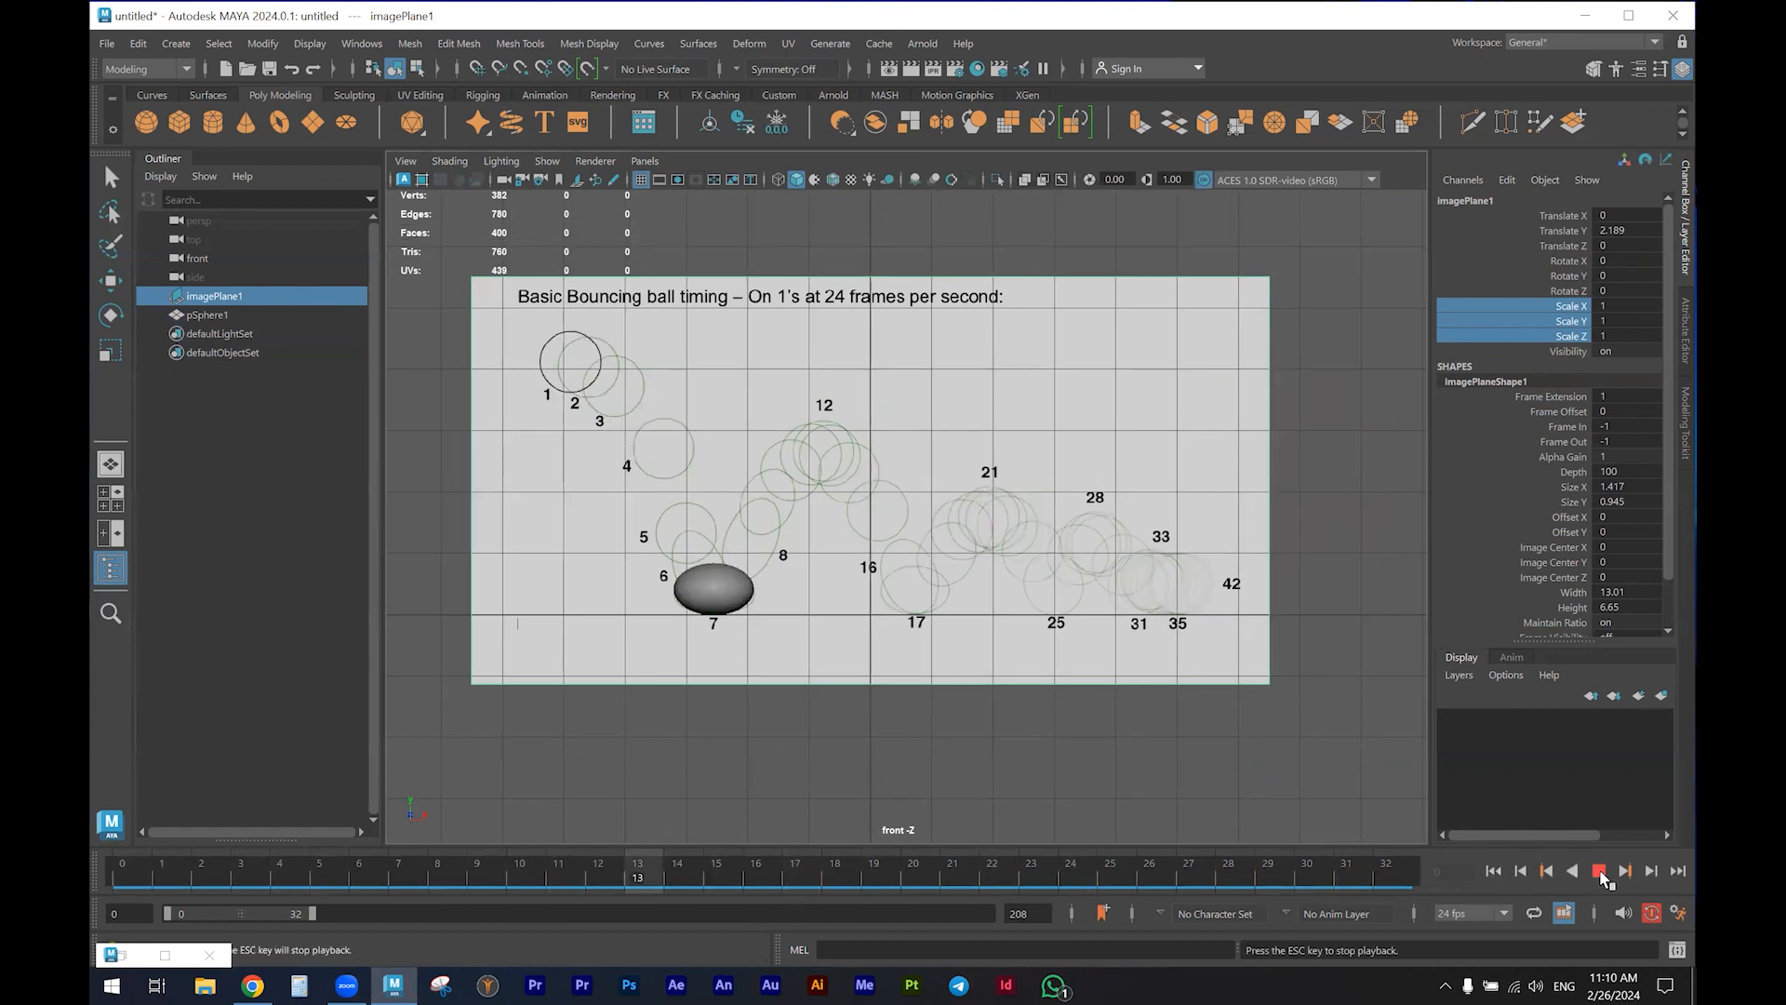
click(1599, 870)
drag(502, 873, 786, 834)
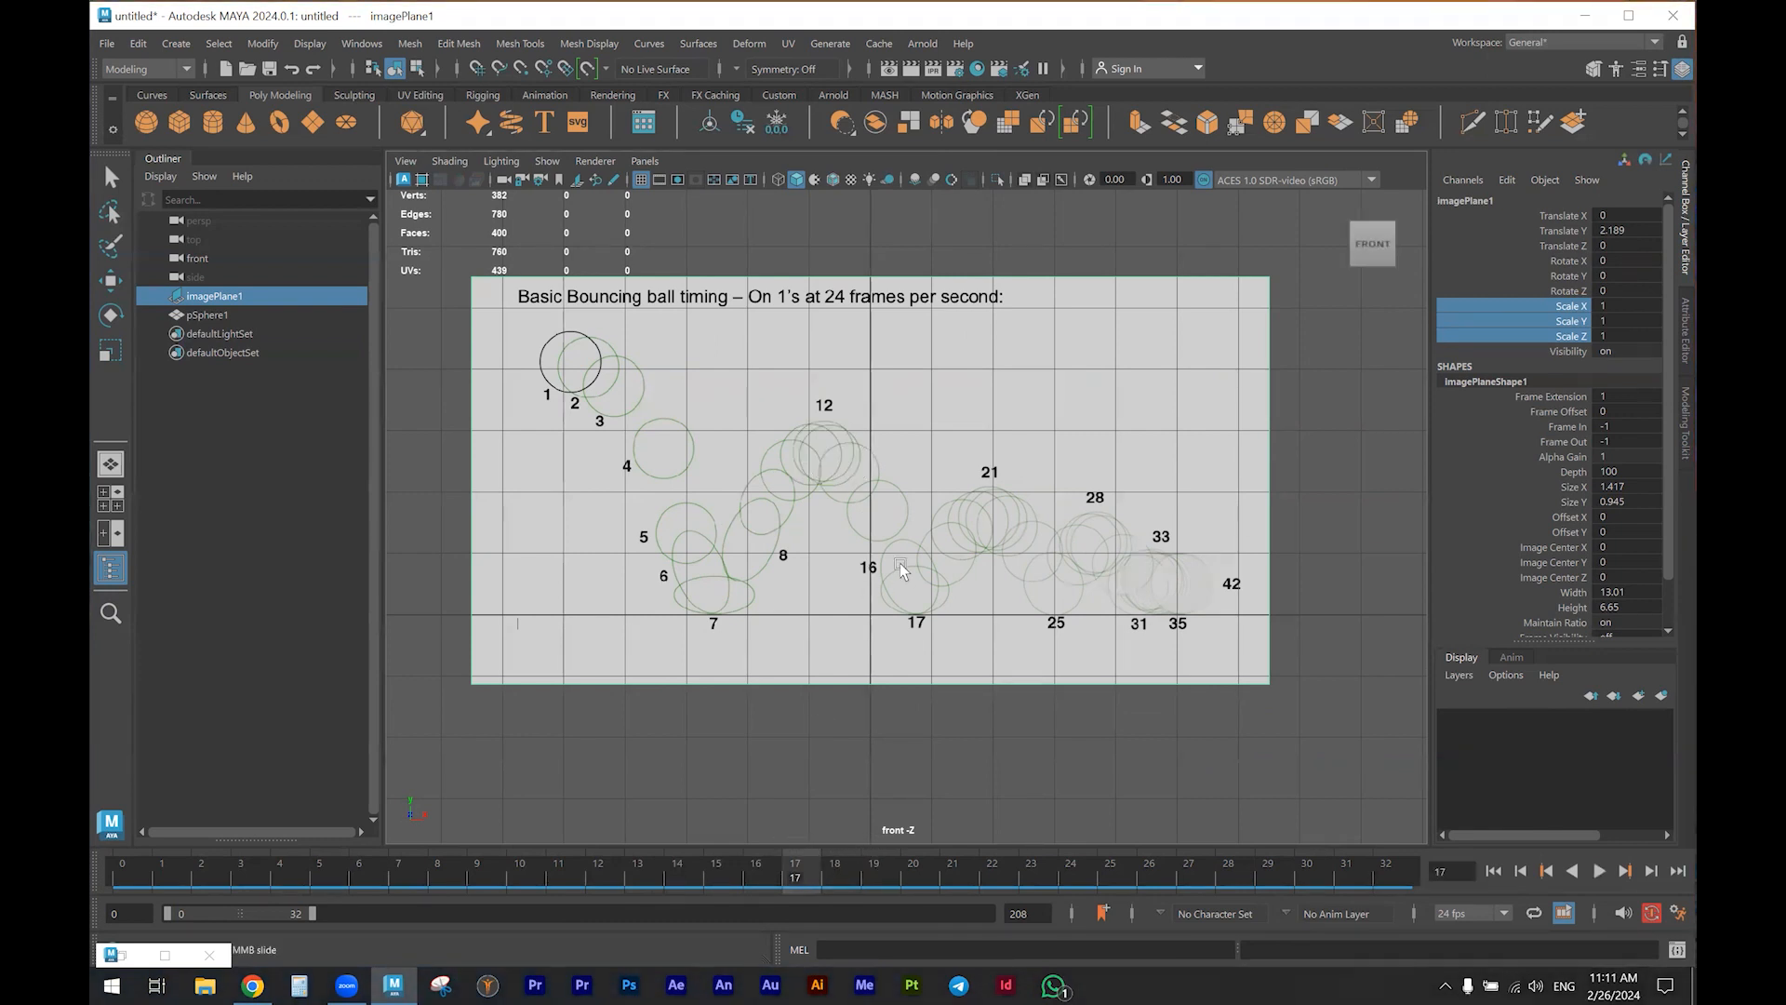
In the perspective view, set the sphere's Scale X, Y and Z to 1 at frame 17 and key it there
key(space)
key(space)
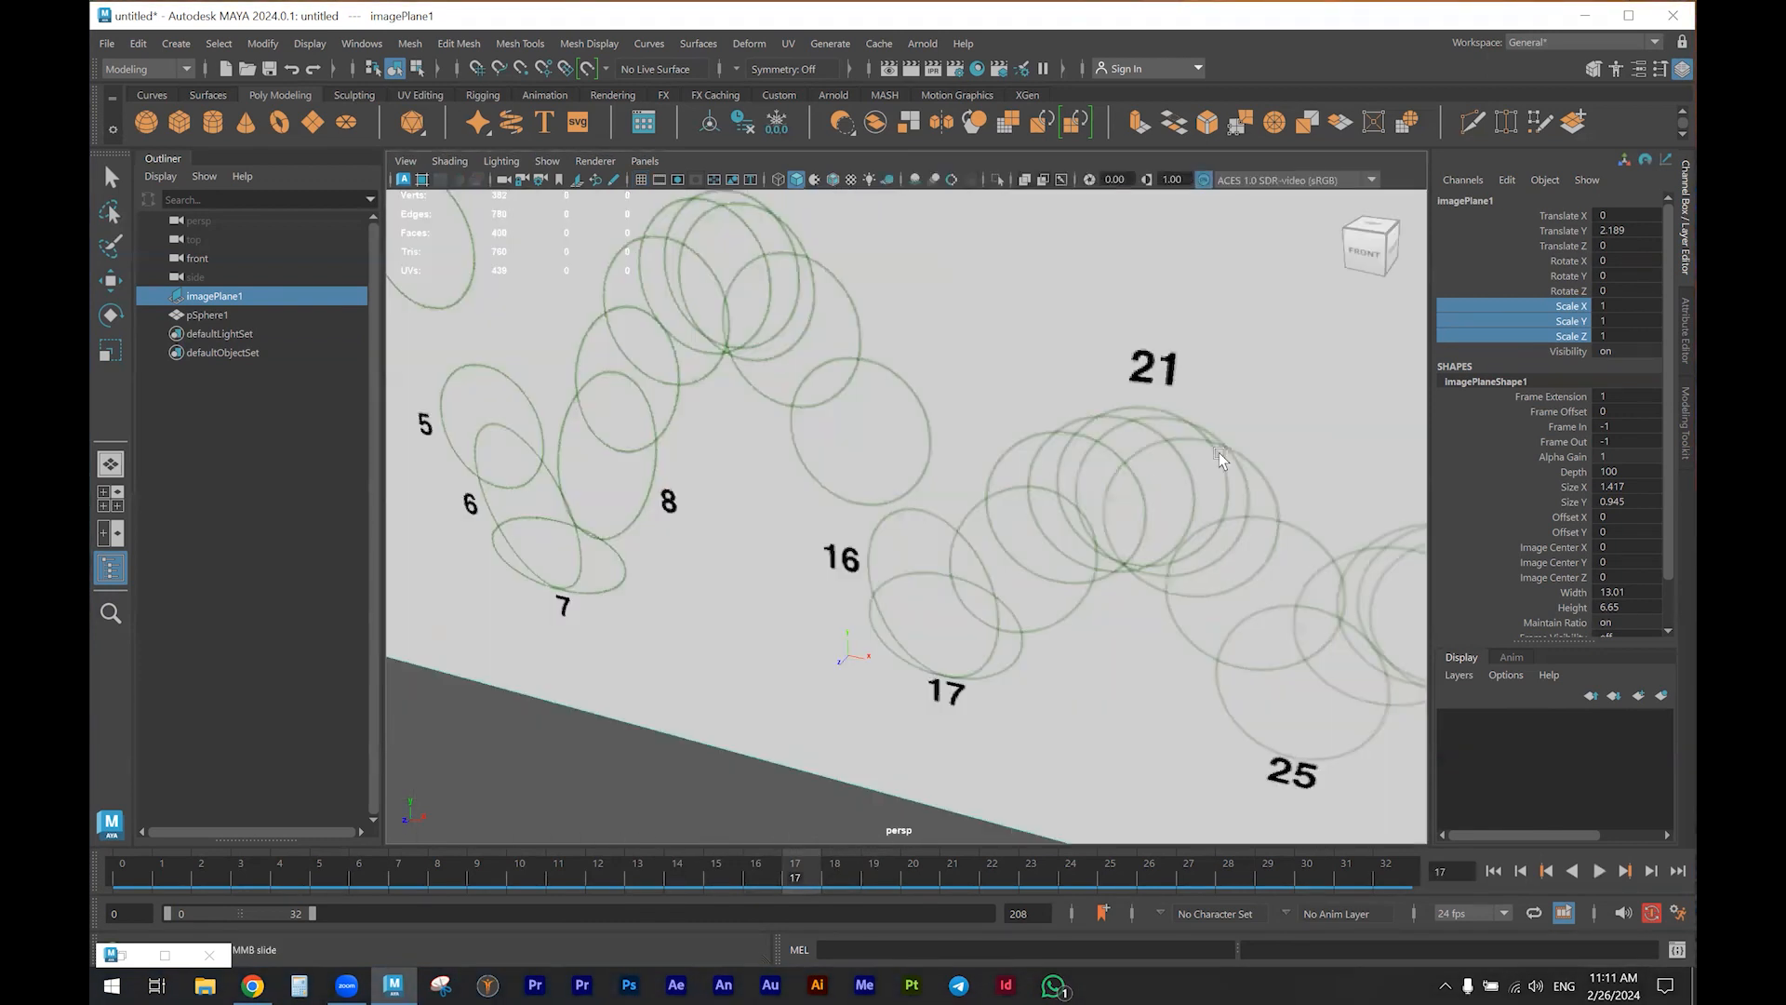
alt+drag(1017, 508, 683, 577)
click(207, 314)
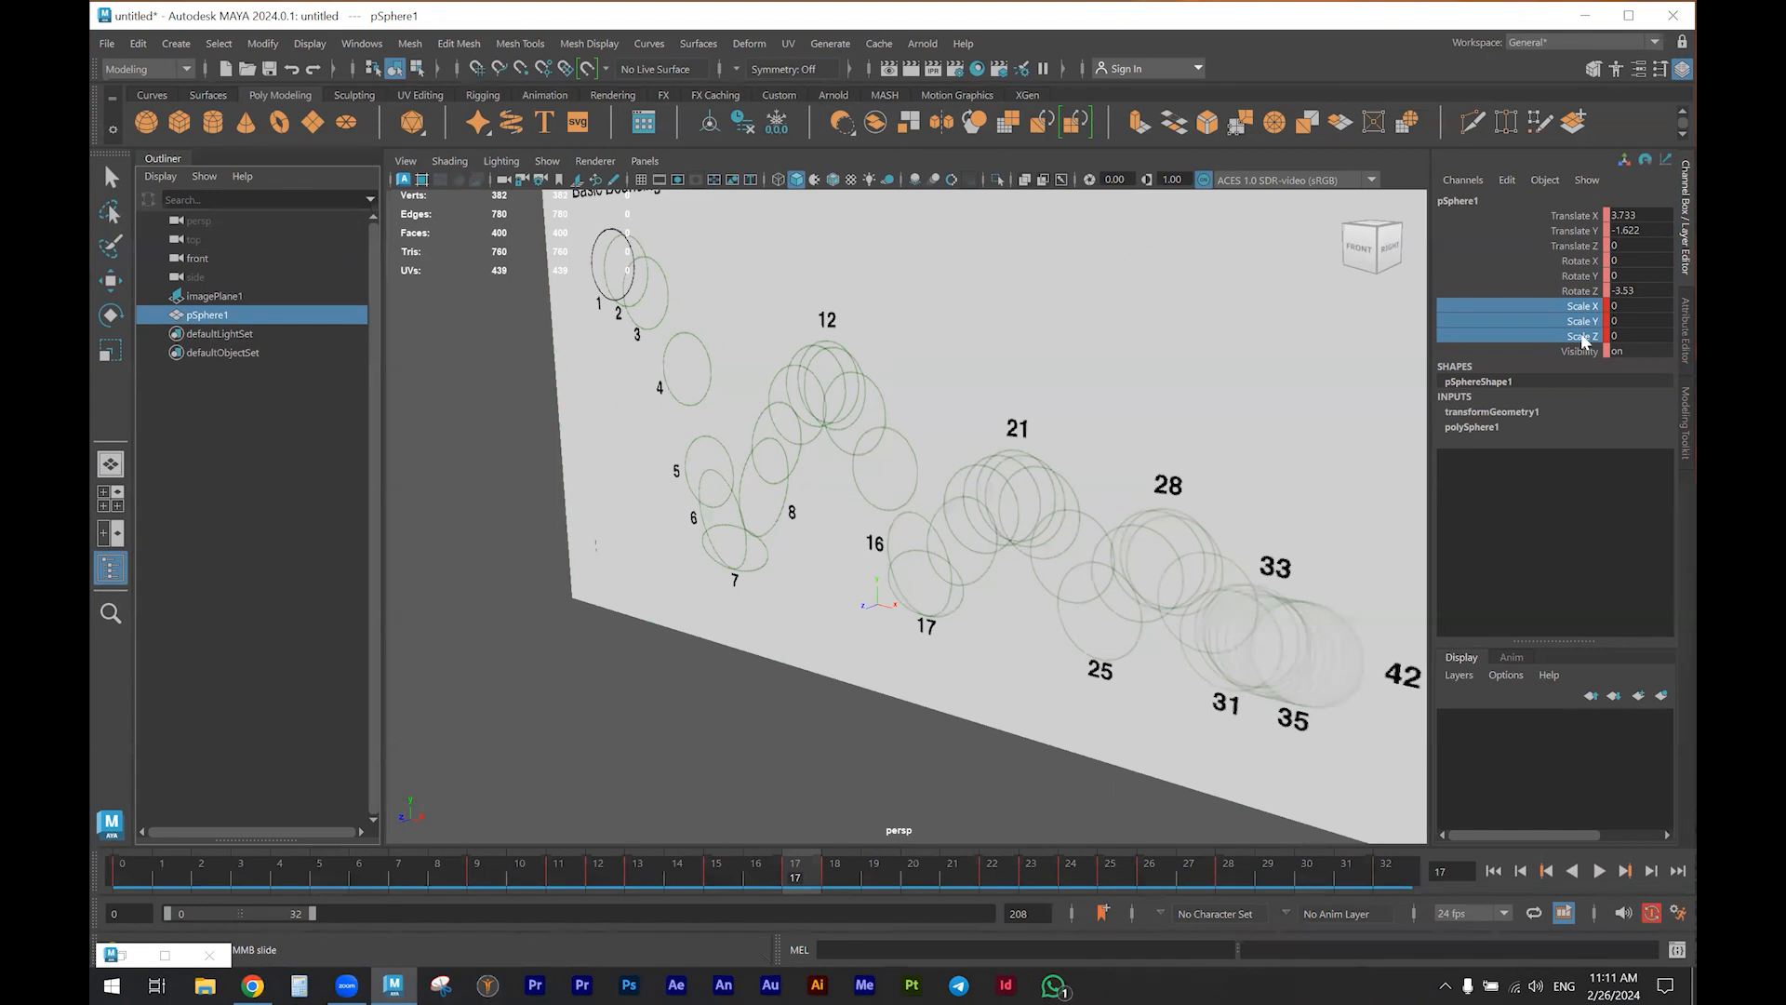
click(1624, 334)
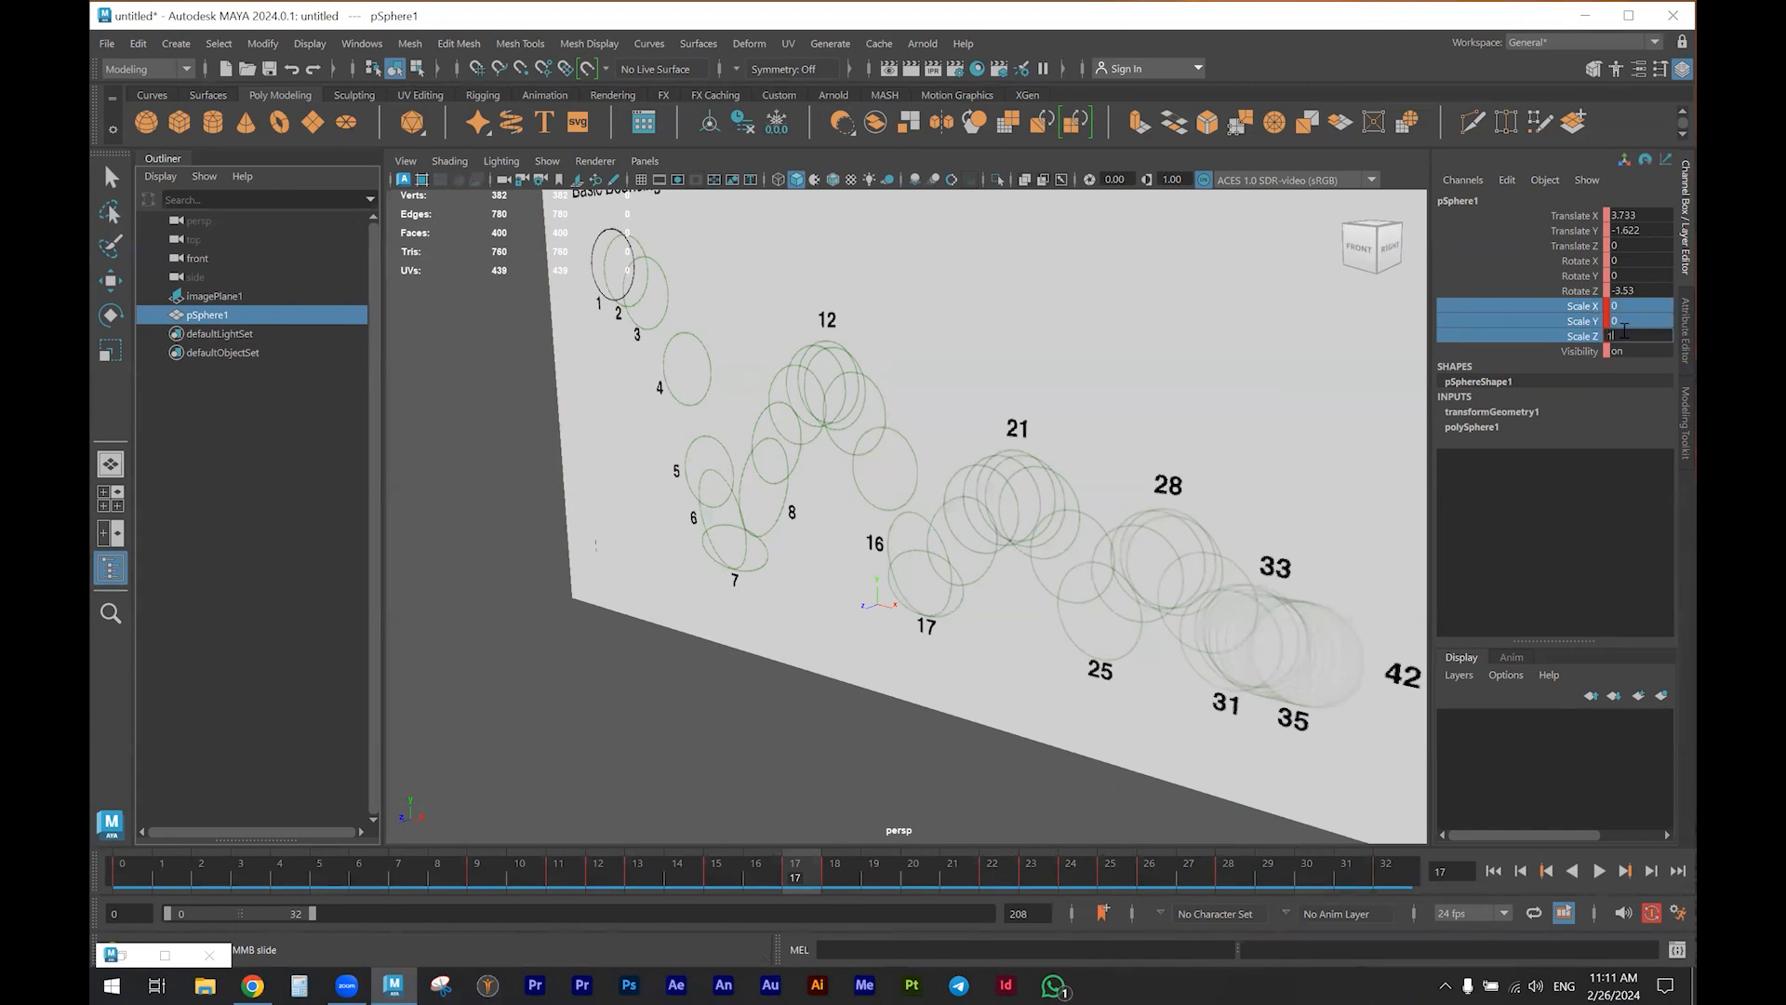
key(Return)
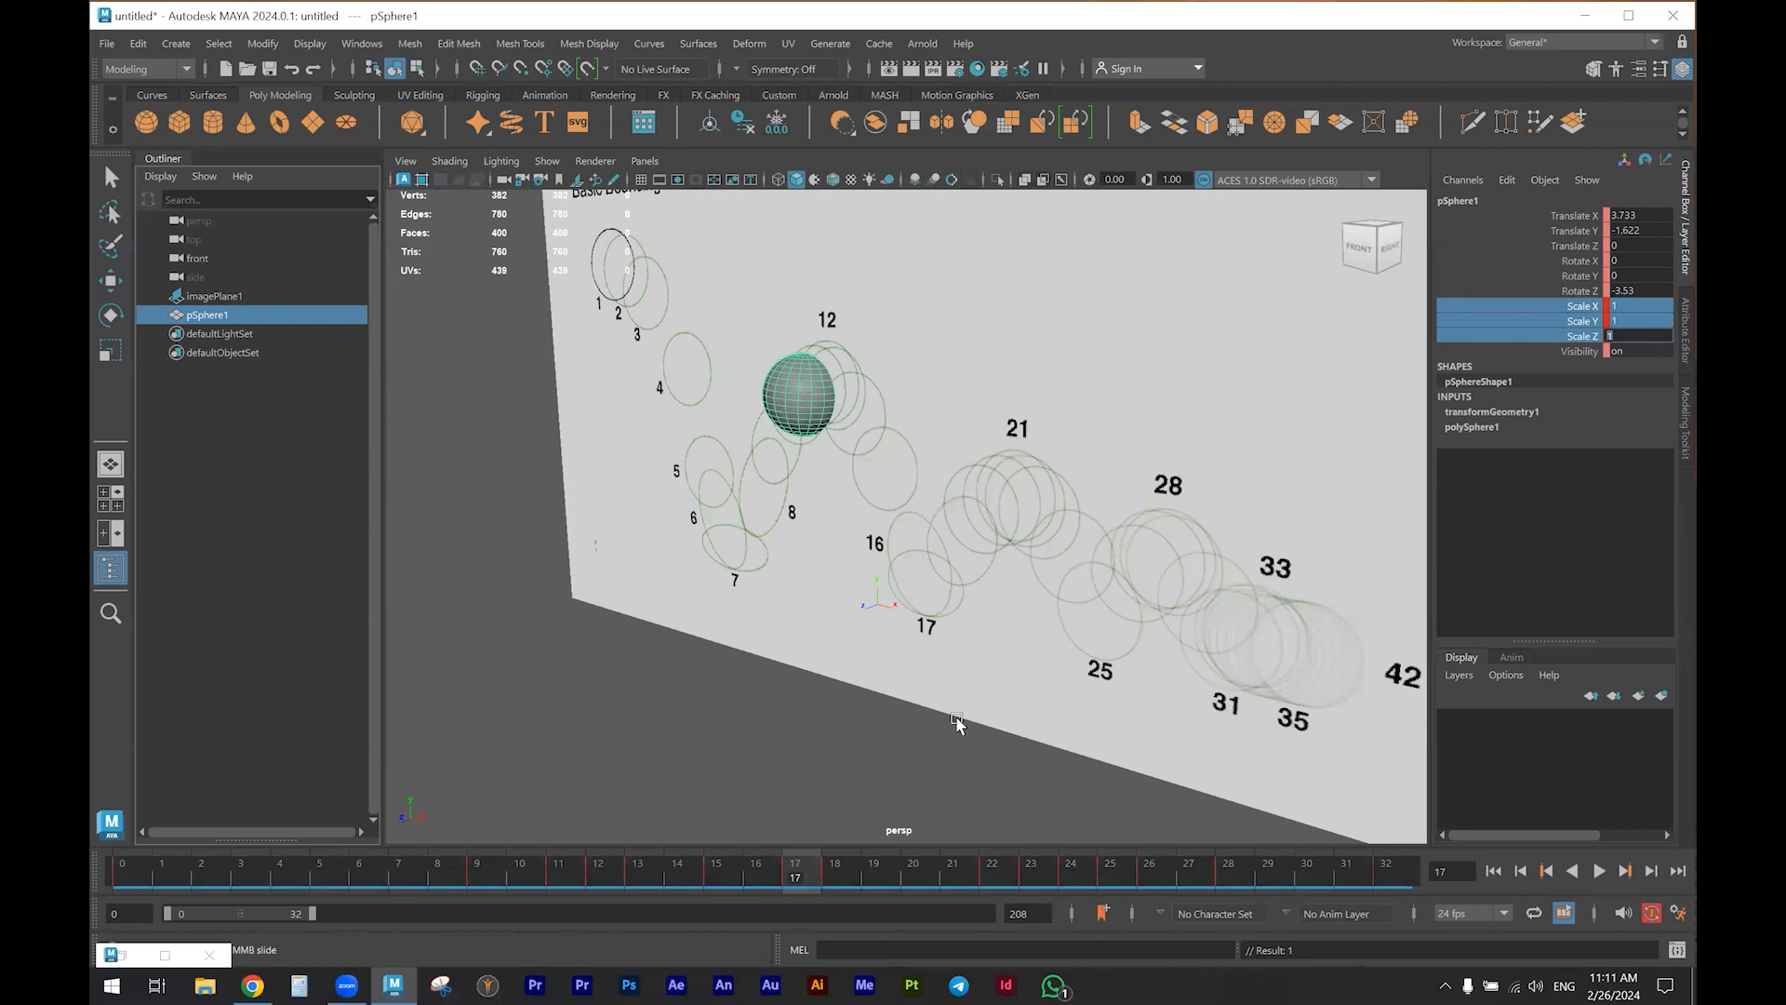
click(797, 406)
key(s)
drag(614, 869, 1391, 870)
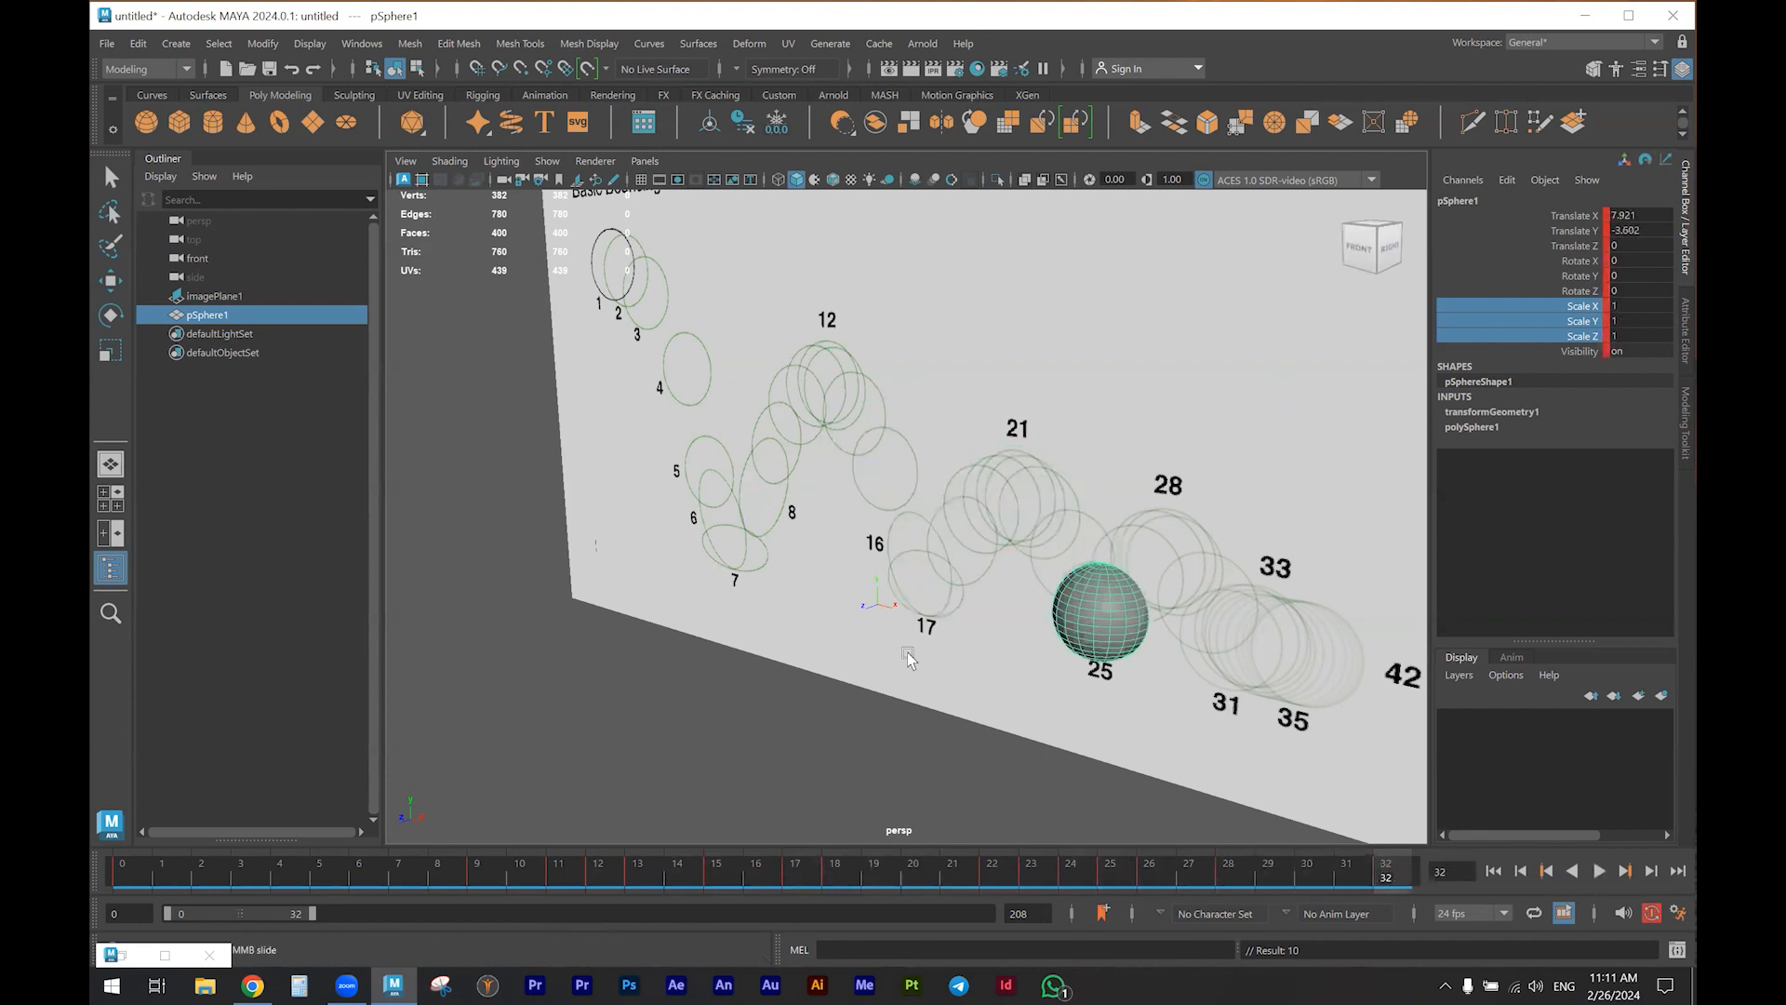
Hide the timing reference image plane so that only the ball shows in the perspective view
alt+right_drag(909, 659, 836, 635)
click(242, 297)
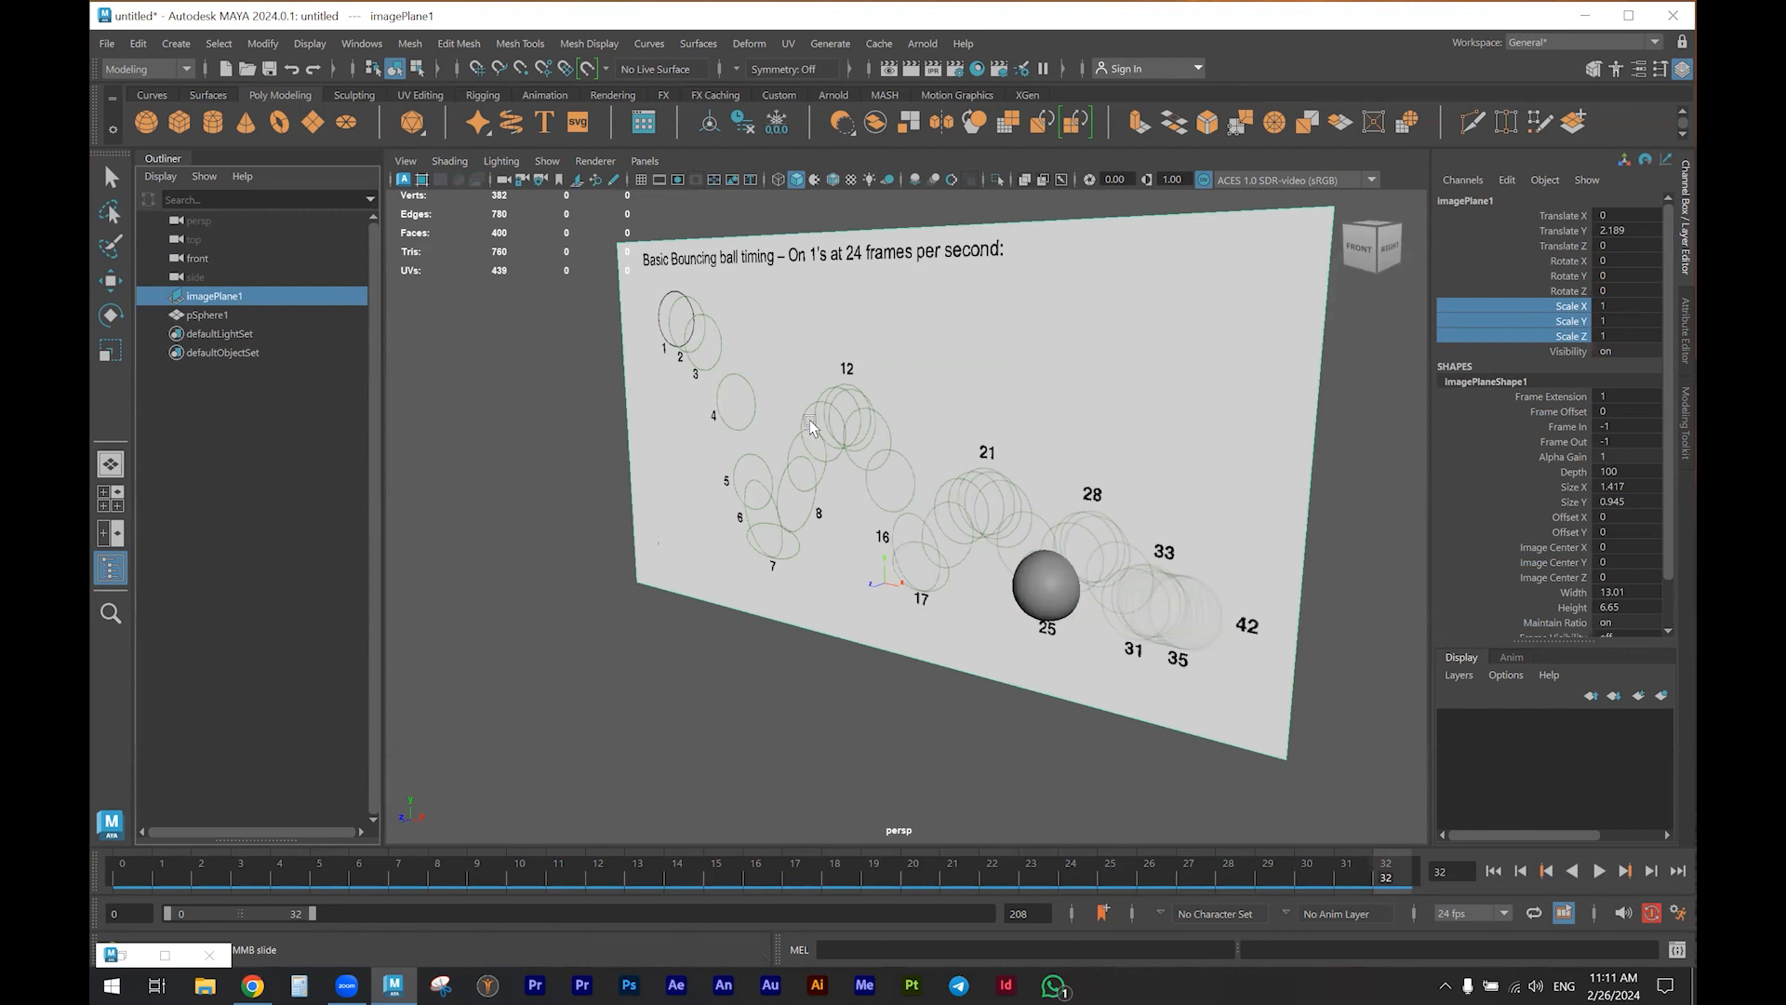
key(ctrl+h)
alt+drag(1020, 682, 980, 682)
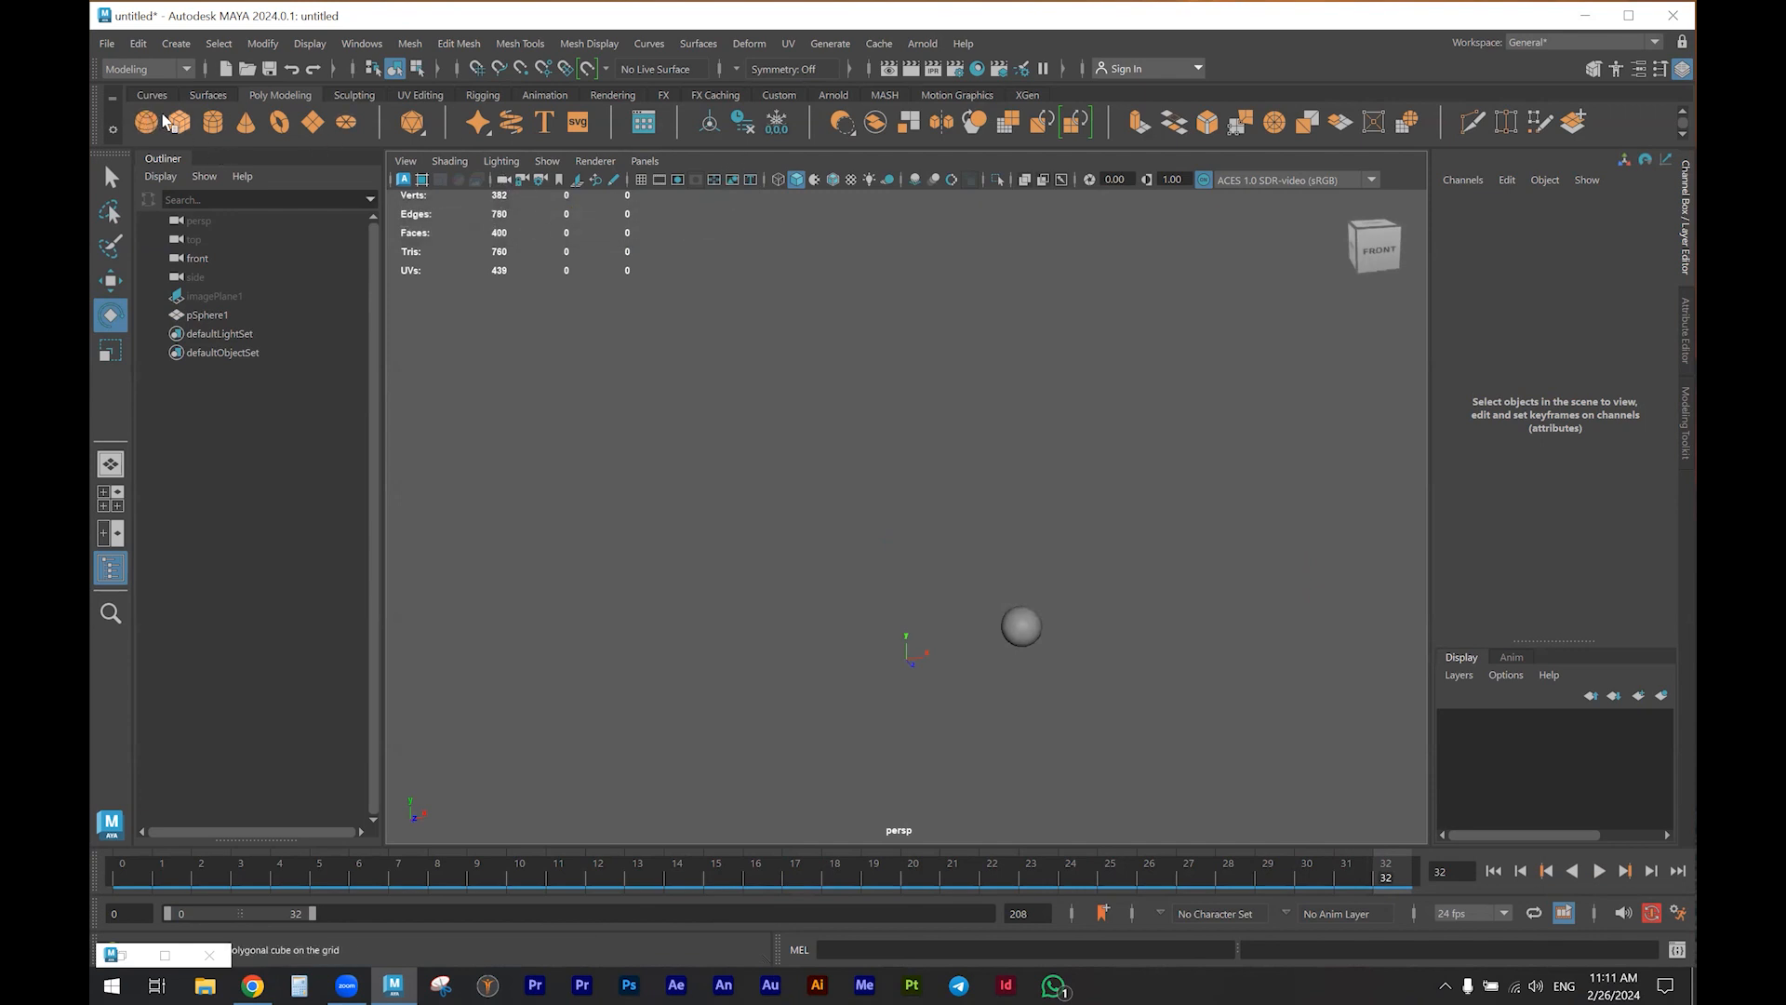
Create a polygon plane, scale it up into a large floor and lower it beneath the ball
click(319, 121)
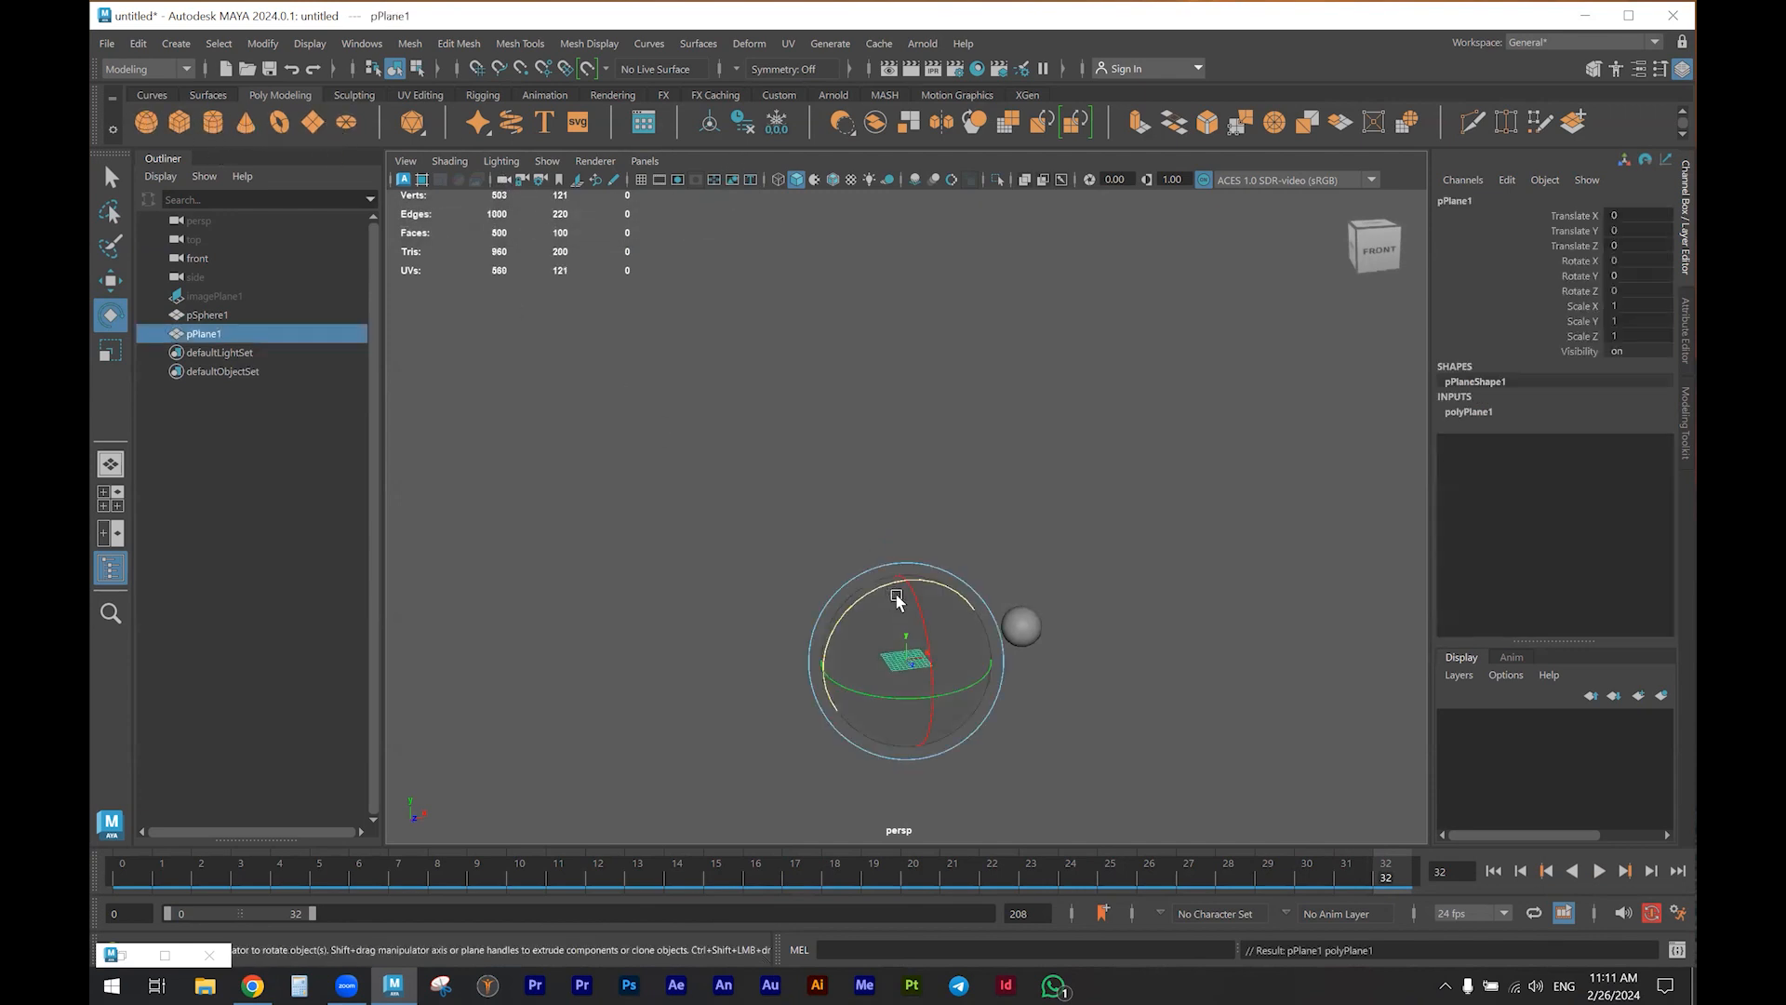
key(r)
drag(963, 680, 1236, 723)
mouse_move(989, 686)
mouse_down()
mouse_move(1094, 668)
mouse_move(1036, 738)
mouse_move(974, 686)
mouse_up()
key(w)
drag(896, 595, 896, 597)
alt+drag(974, 642, 945, 654)
click(947, 255)
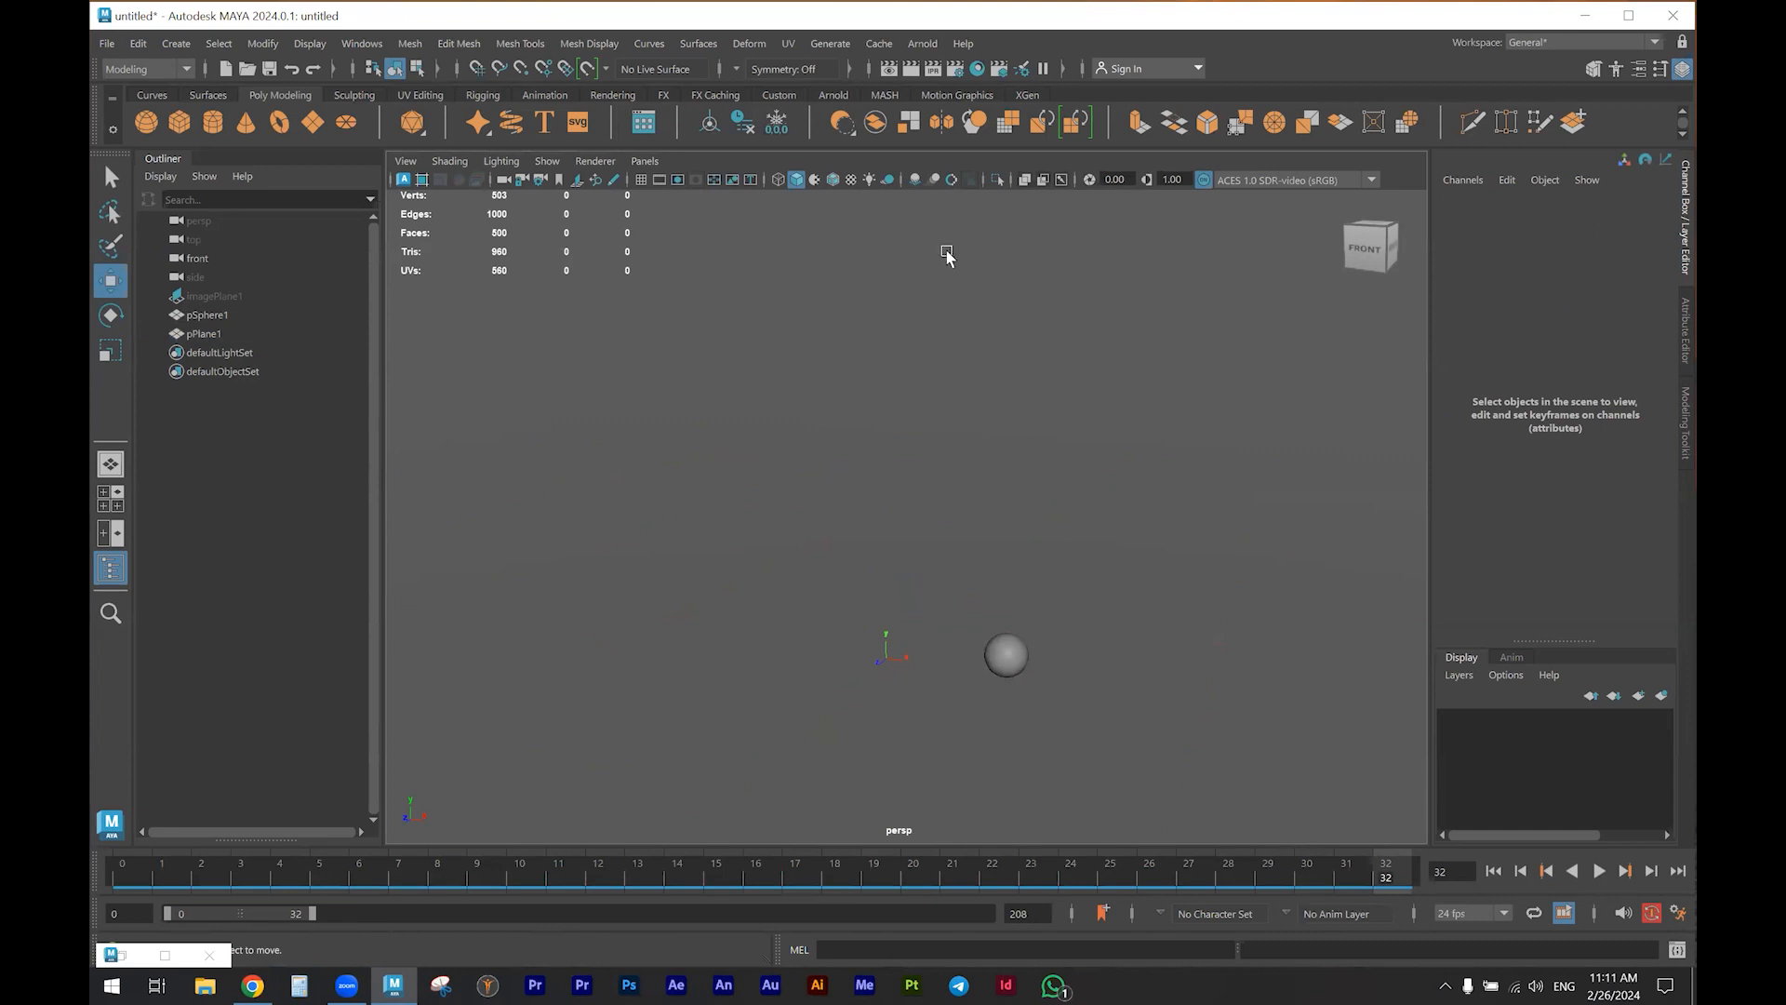
Show the wireframe over the shaded objects, then play and scrub the animation to check the ball against the floor
click(832, 182)
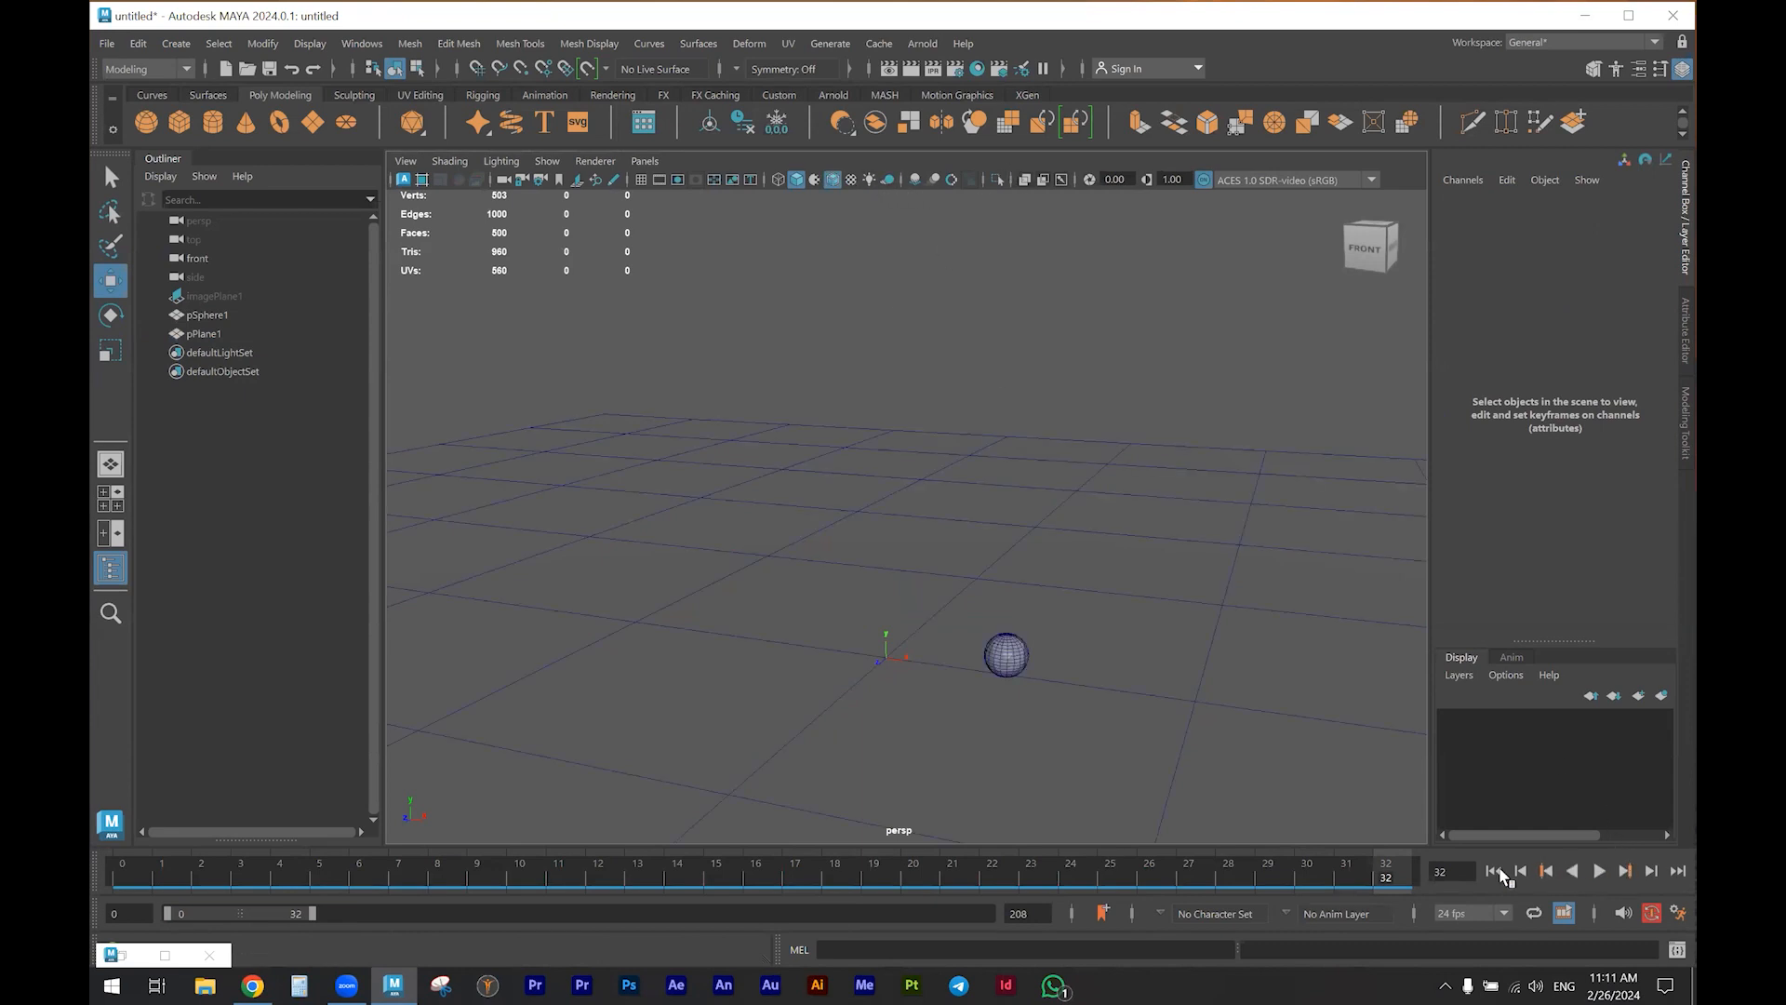
click(1596, 872)
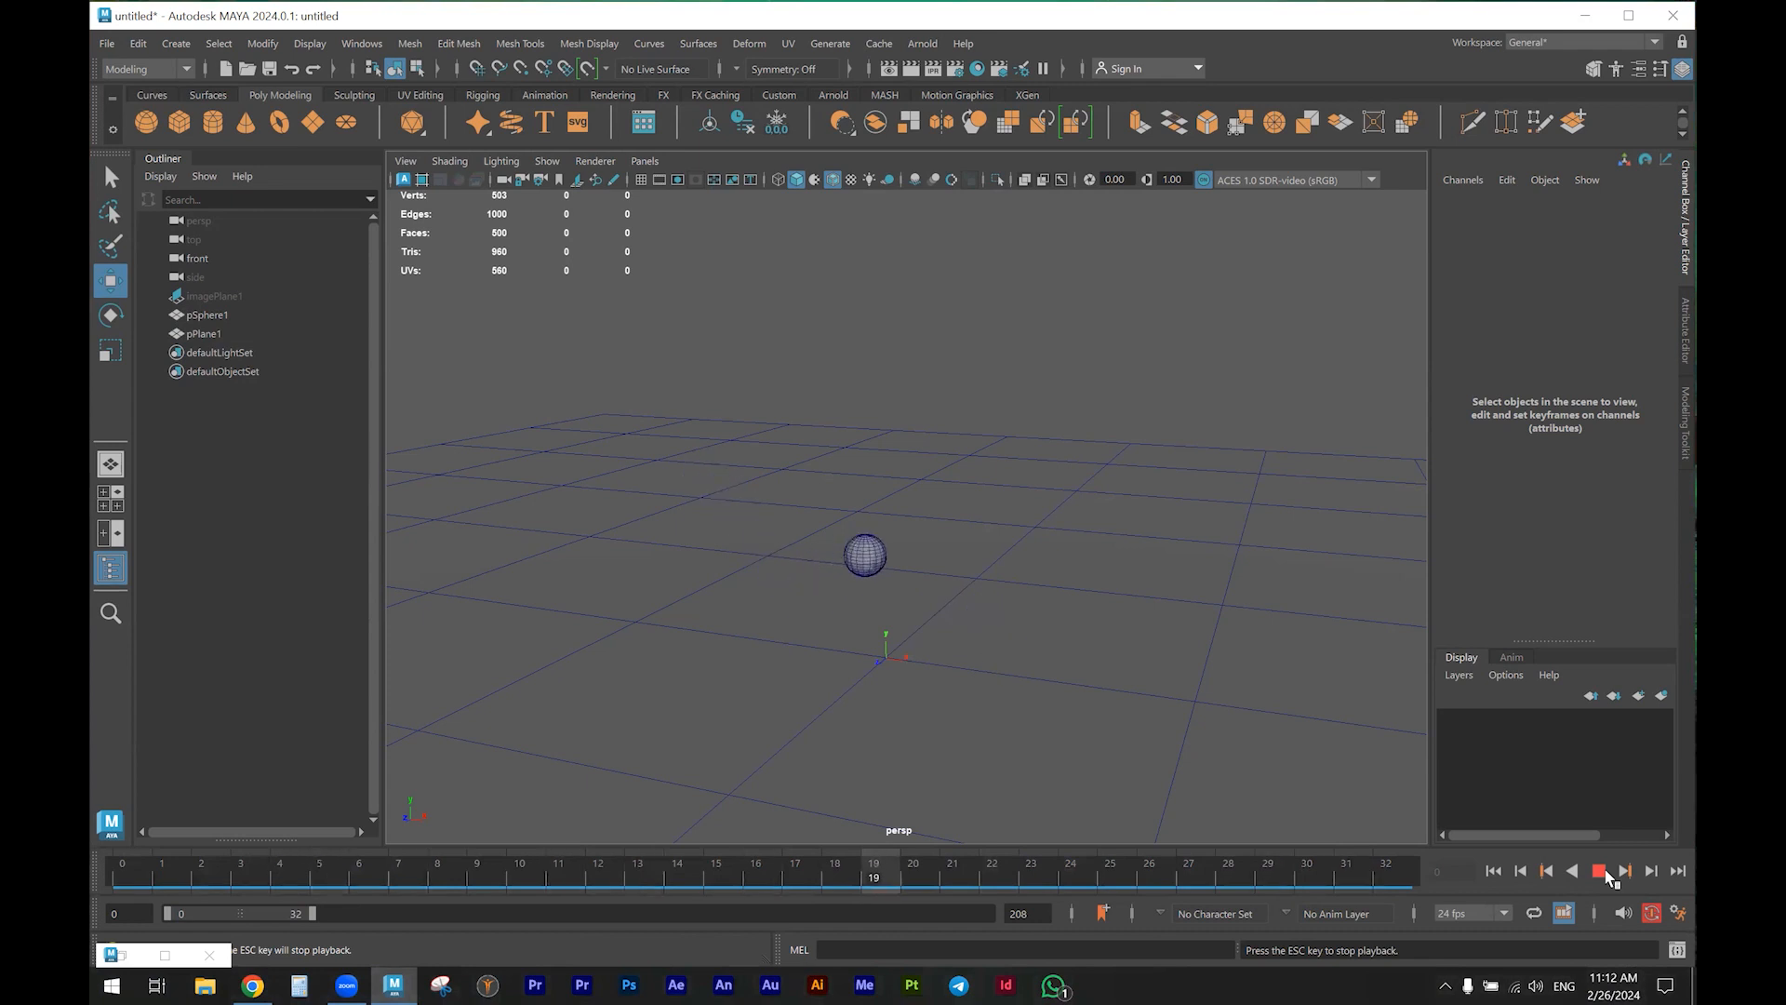
click(1604, 870)
mouse_move(264, 867)
mouse_down()
mouse_move(591, 881)
mouse_move(579, 875)
mouse_up()
alt+drag(676, 688, 717, 693)
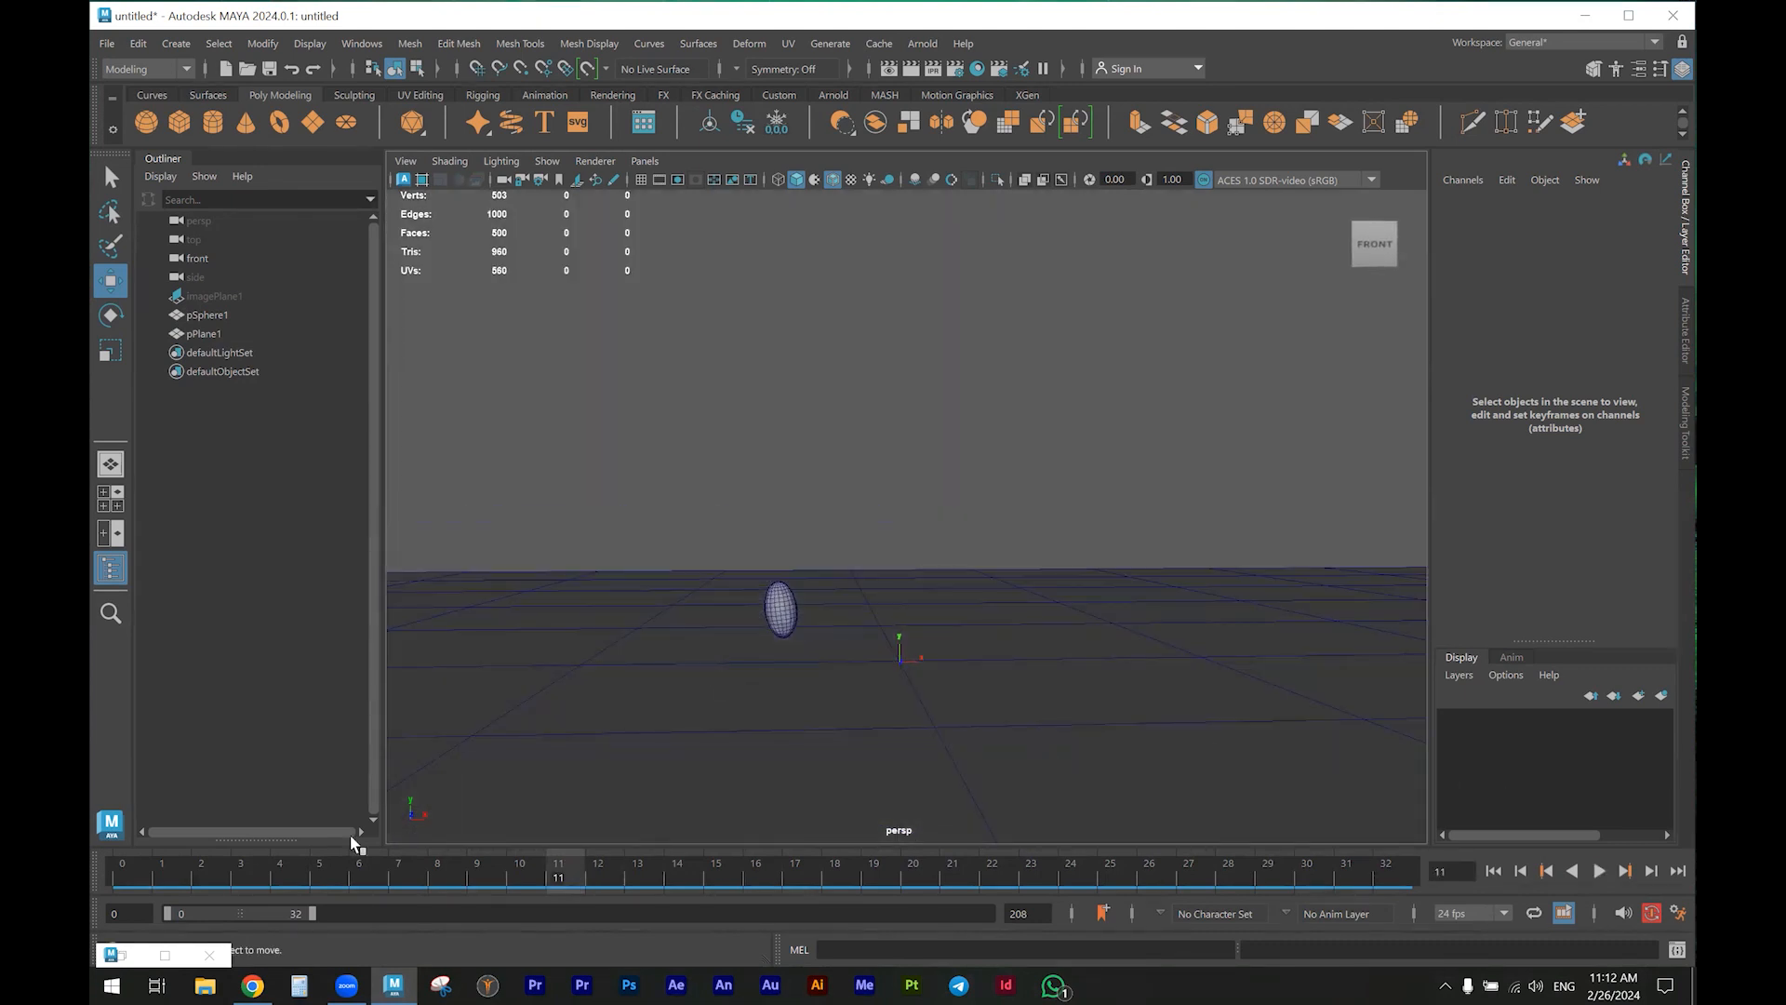
Correct the sphere's pose at frame 11 to Rotate Z 11.319 and Translate Y -3.075
key(alt+v)
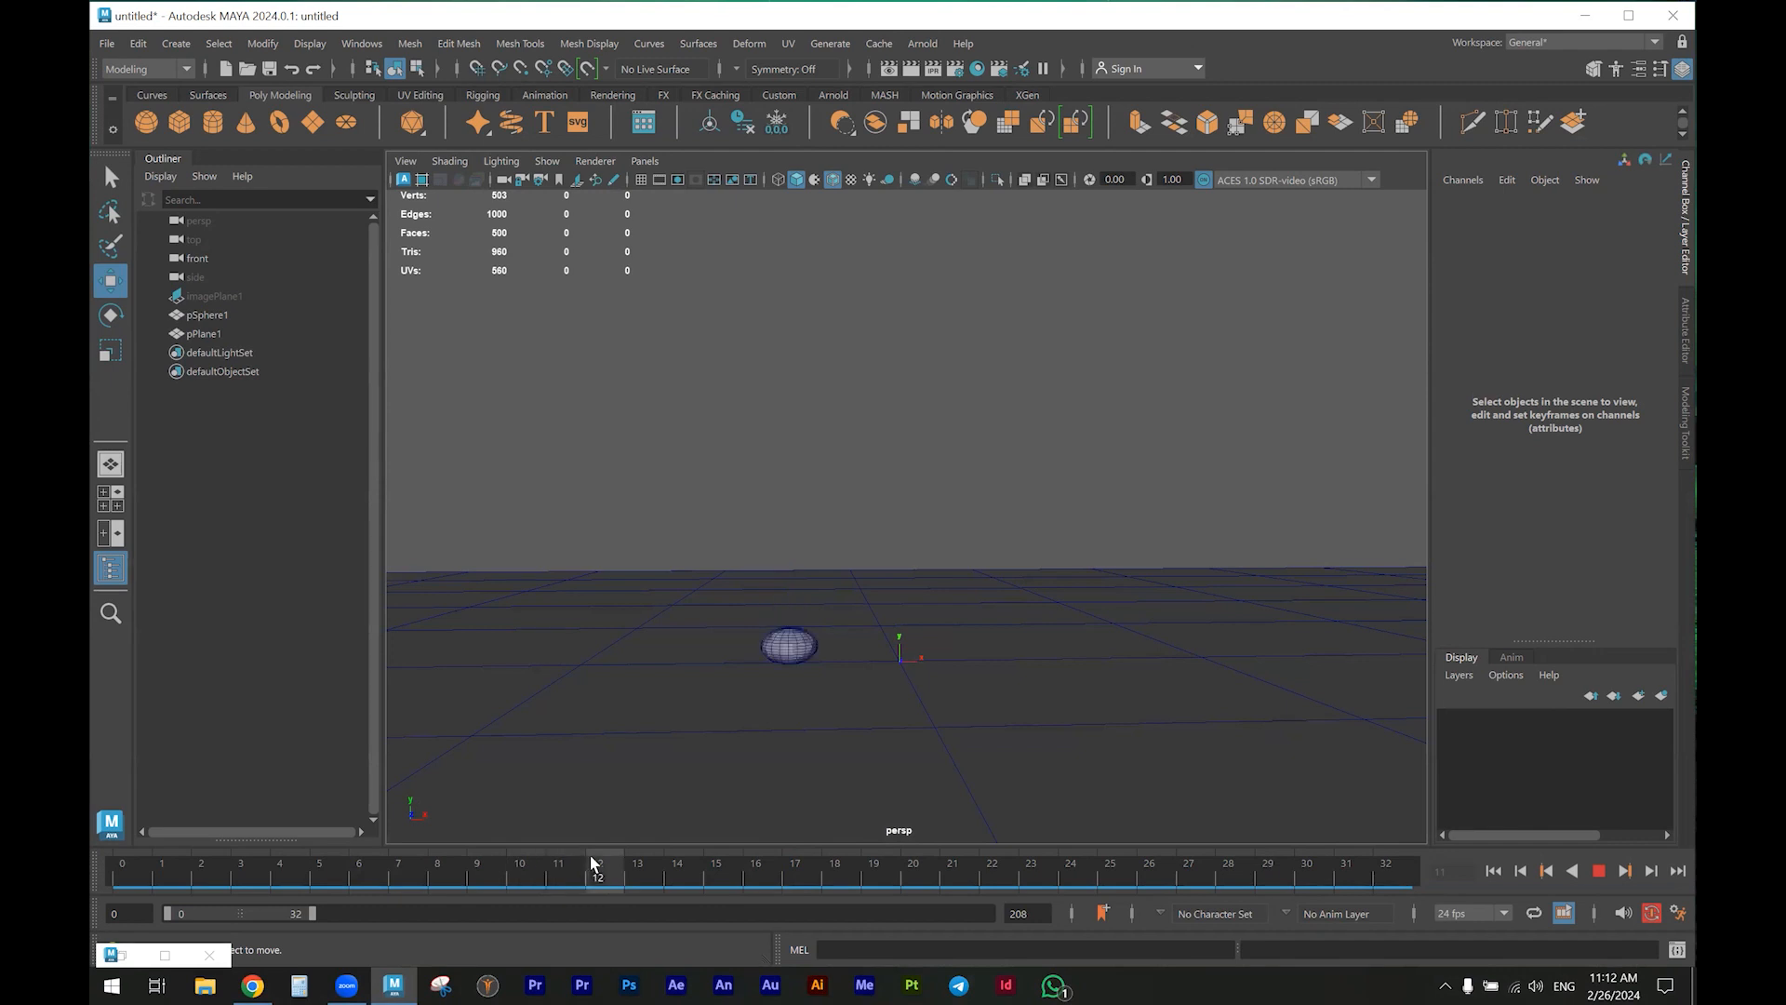
mouse_move(566, 854)
mouse_down()
mouse_move(519, 852)
mouse_move(599, 844)
mouse_move(579, 836)
mouse_up()
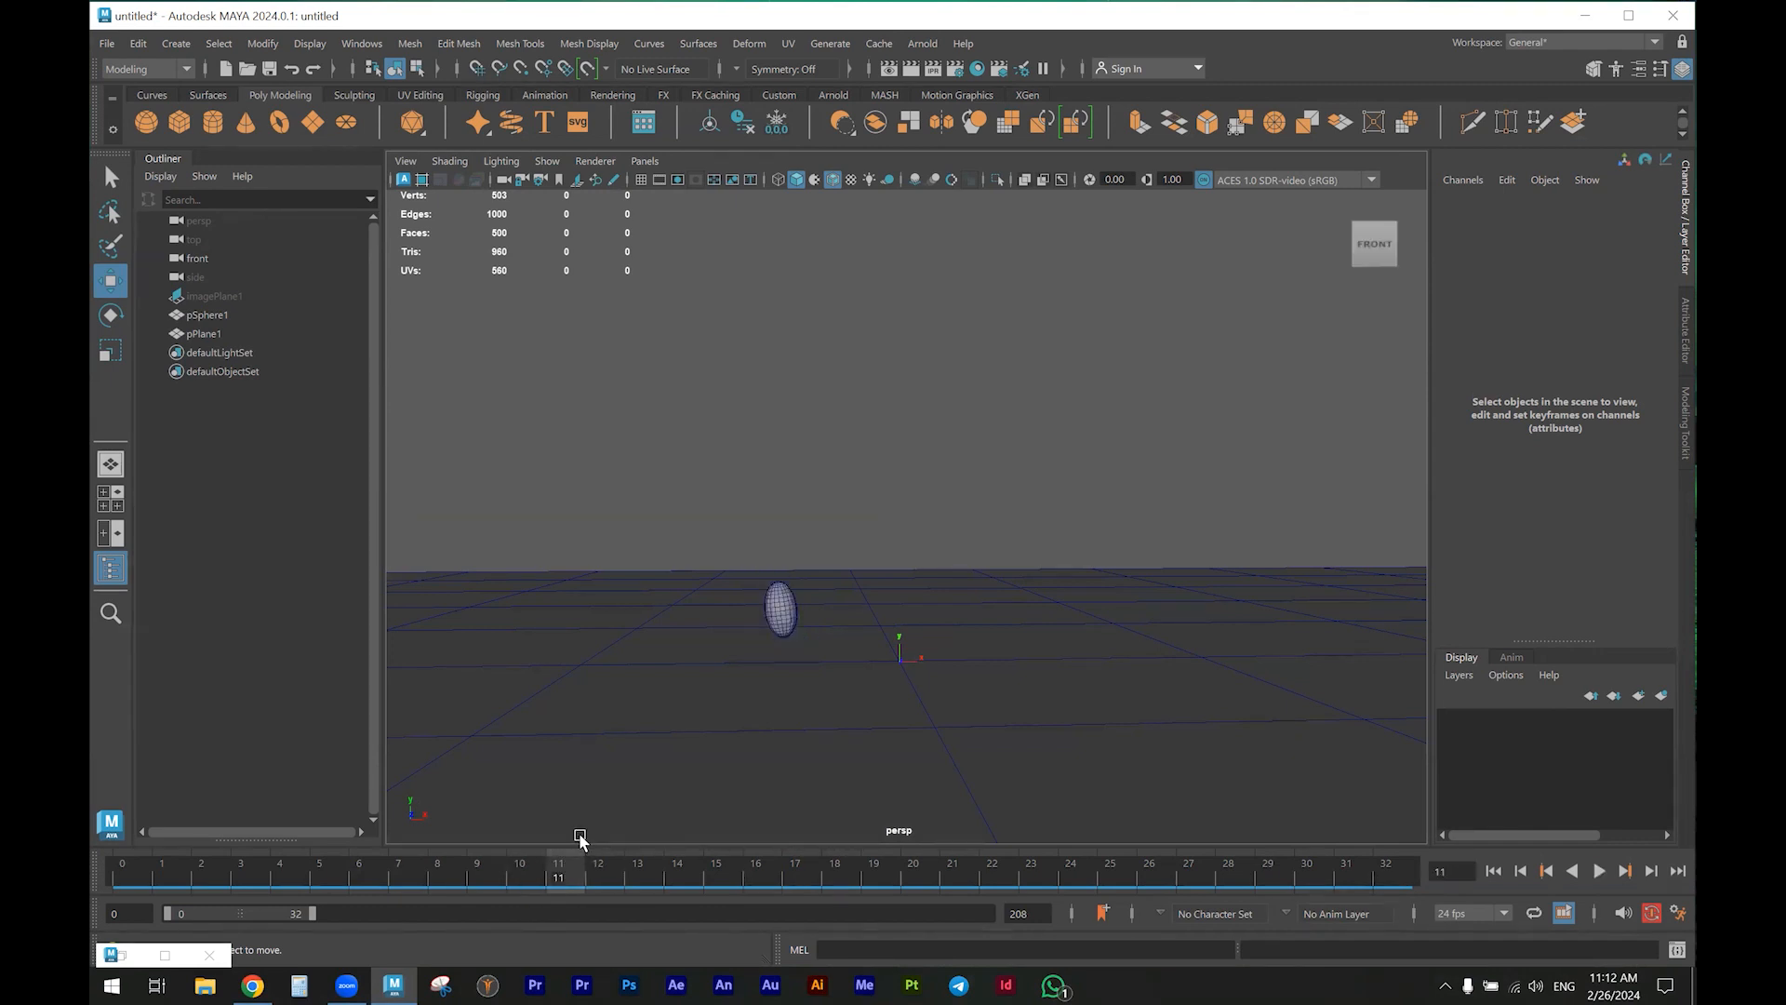
click(779, 614)
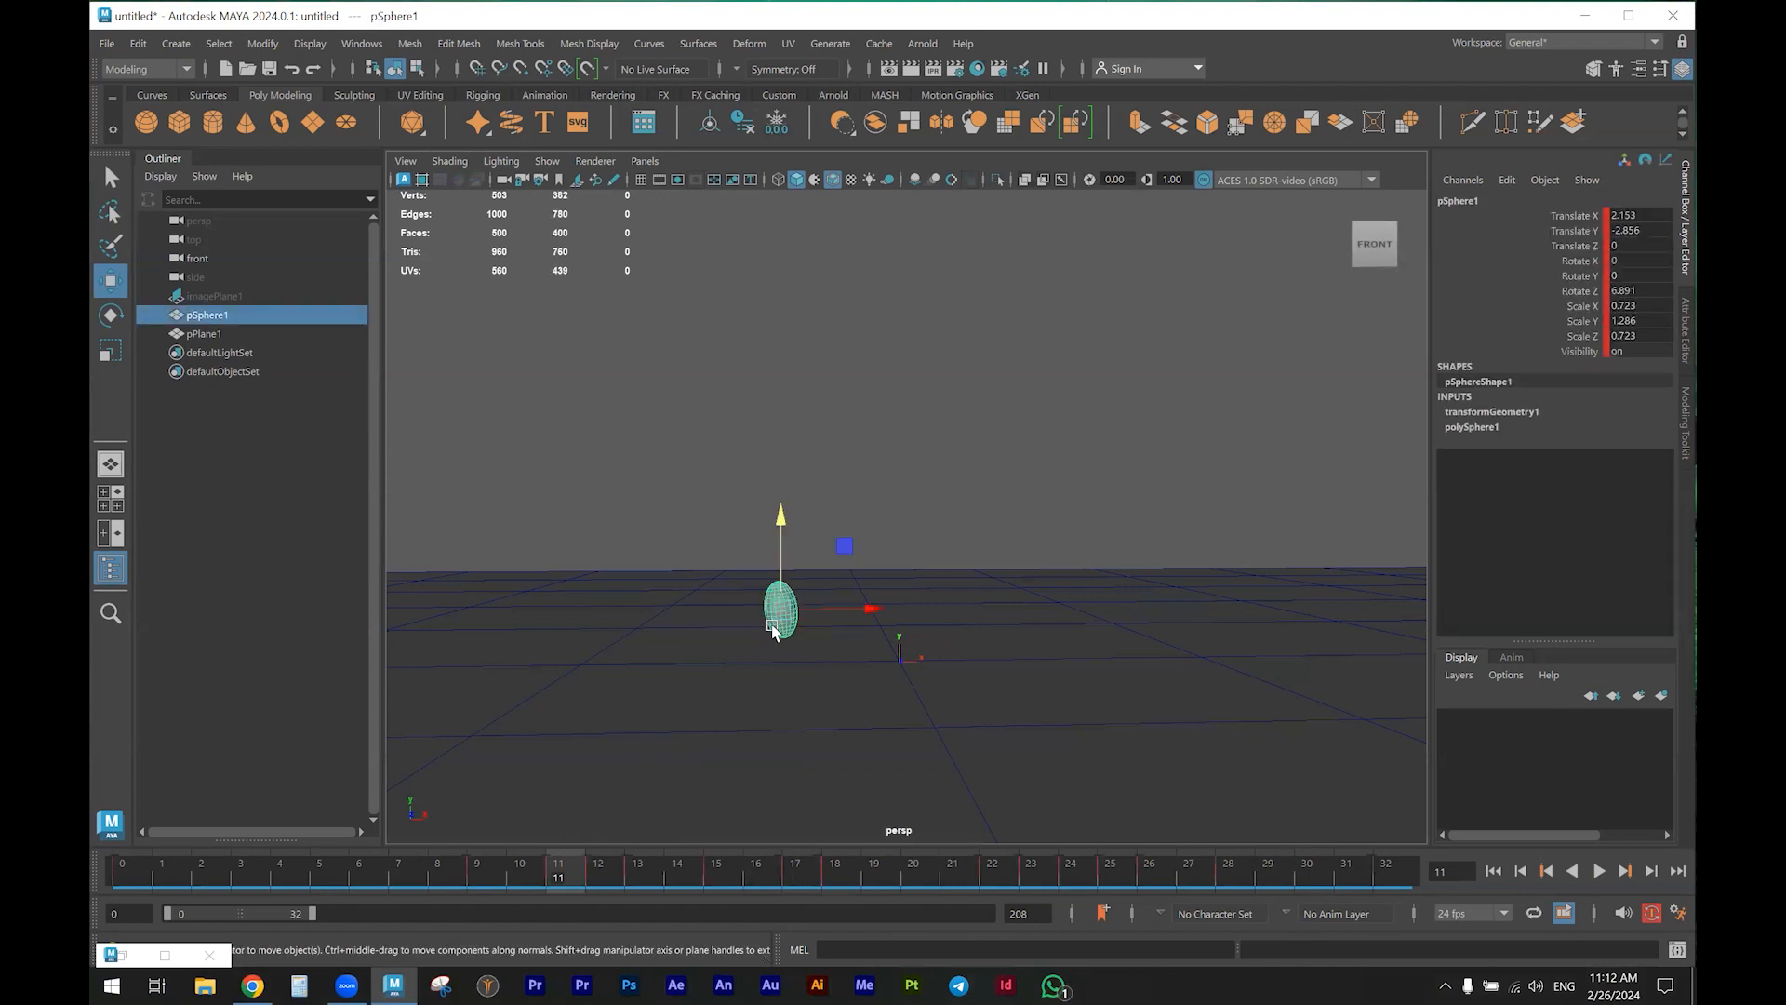
key(e)
drag(844, 558, 780, 535)
key(w)
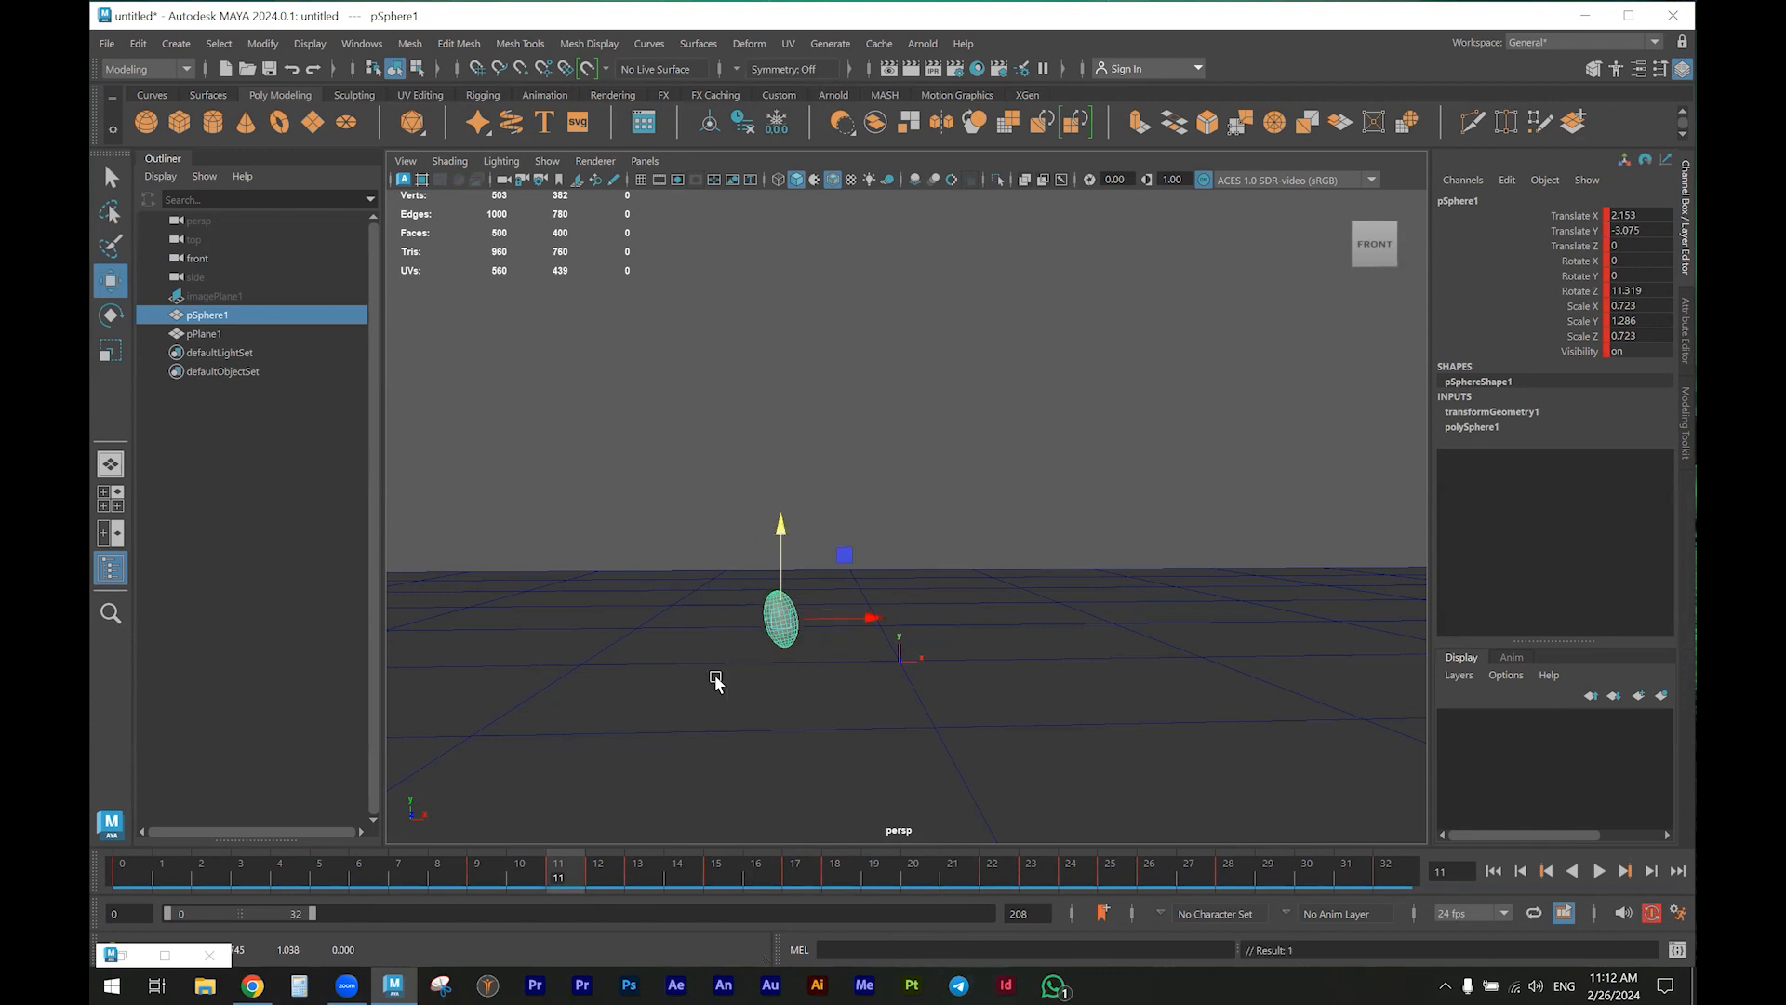
click(595, 871)
drag(502, 865, 104, 861)
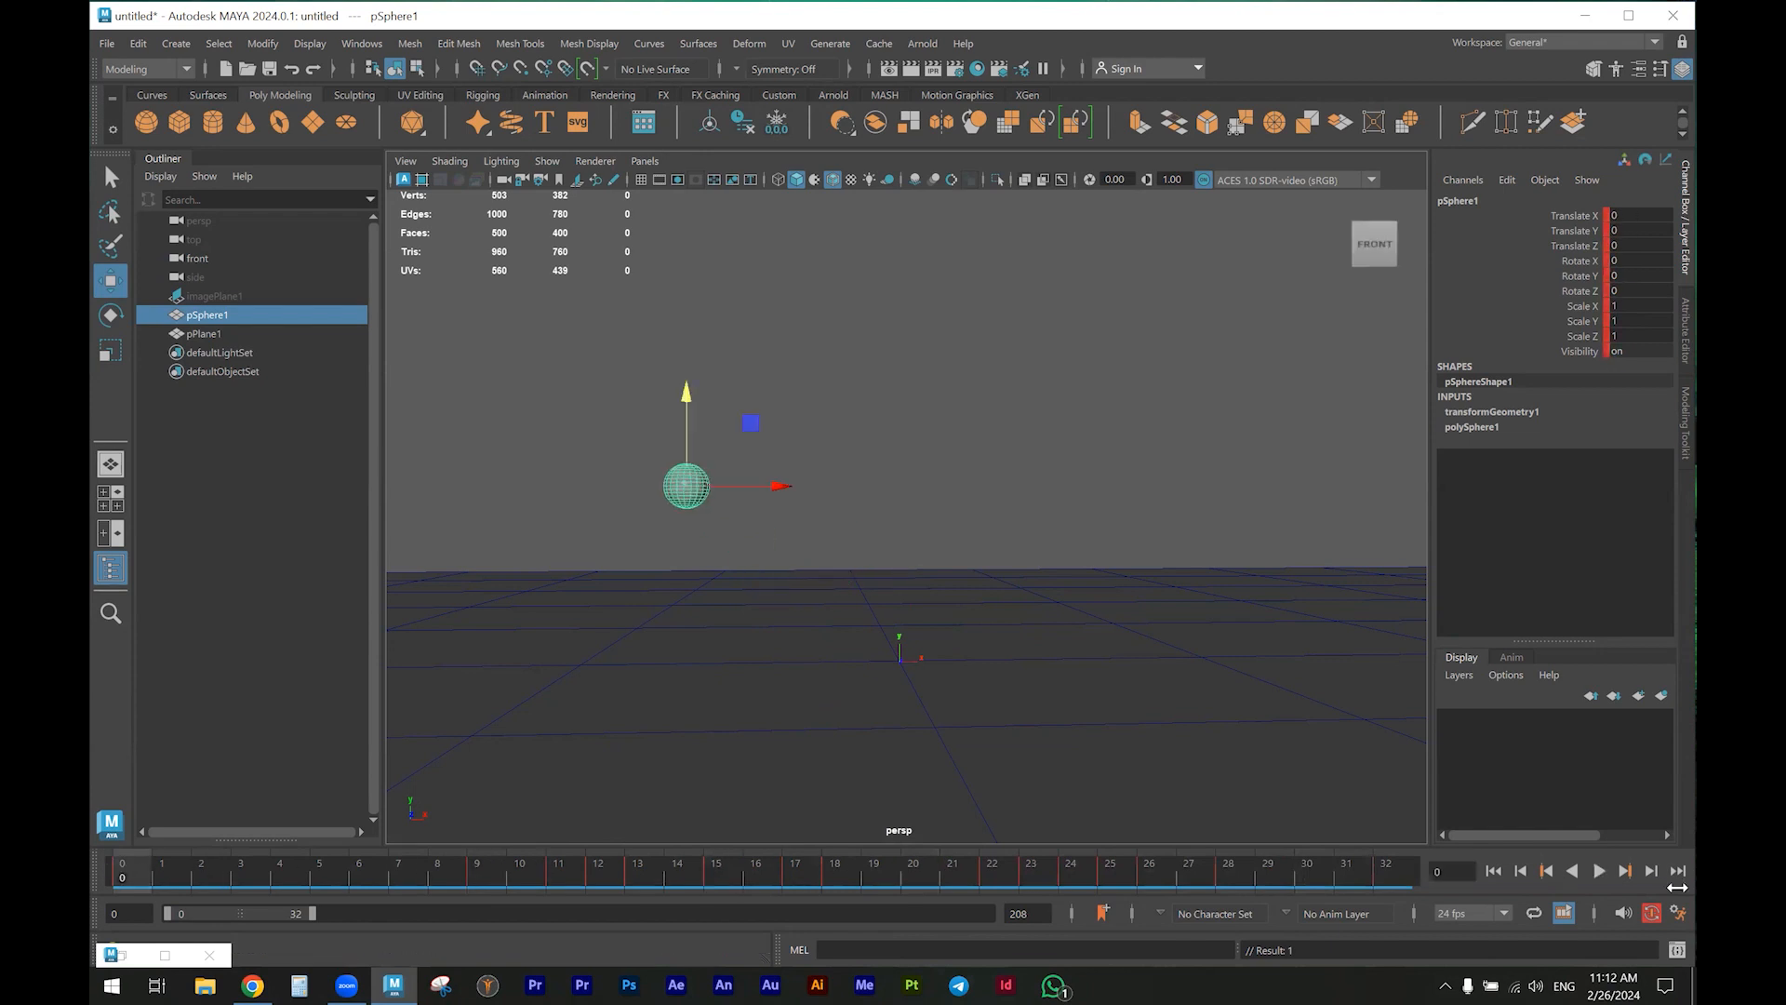
Review the ball's rotation in playback, then rotate the sphere to 189.906 about Z at frame 0
click(1599, 871)
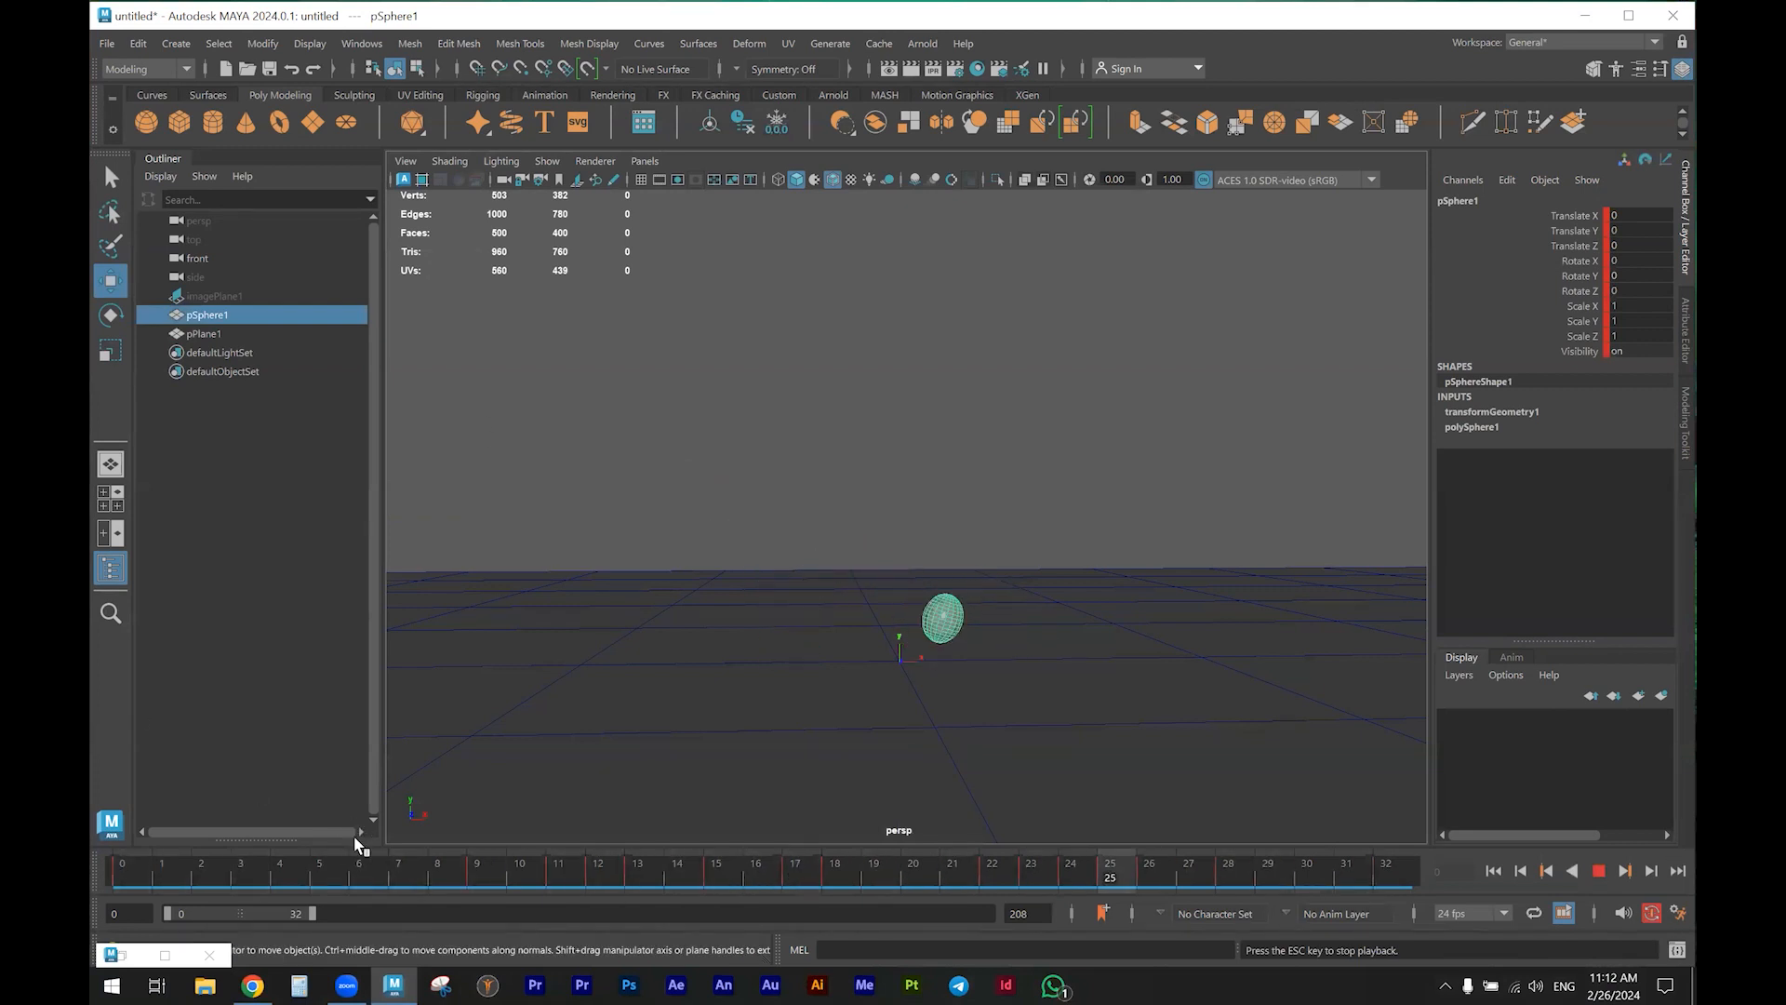
click(1599, 871)
drag(249, 871, 480, 865)
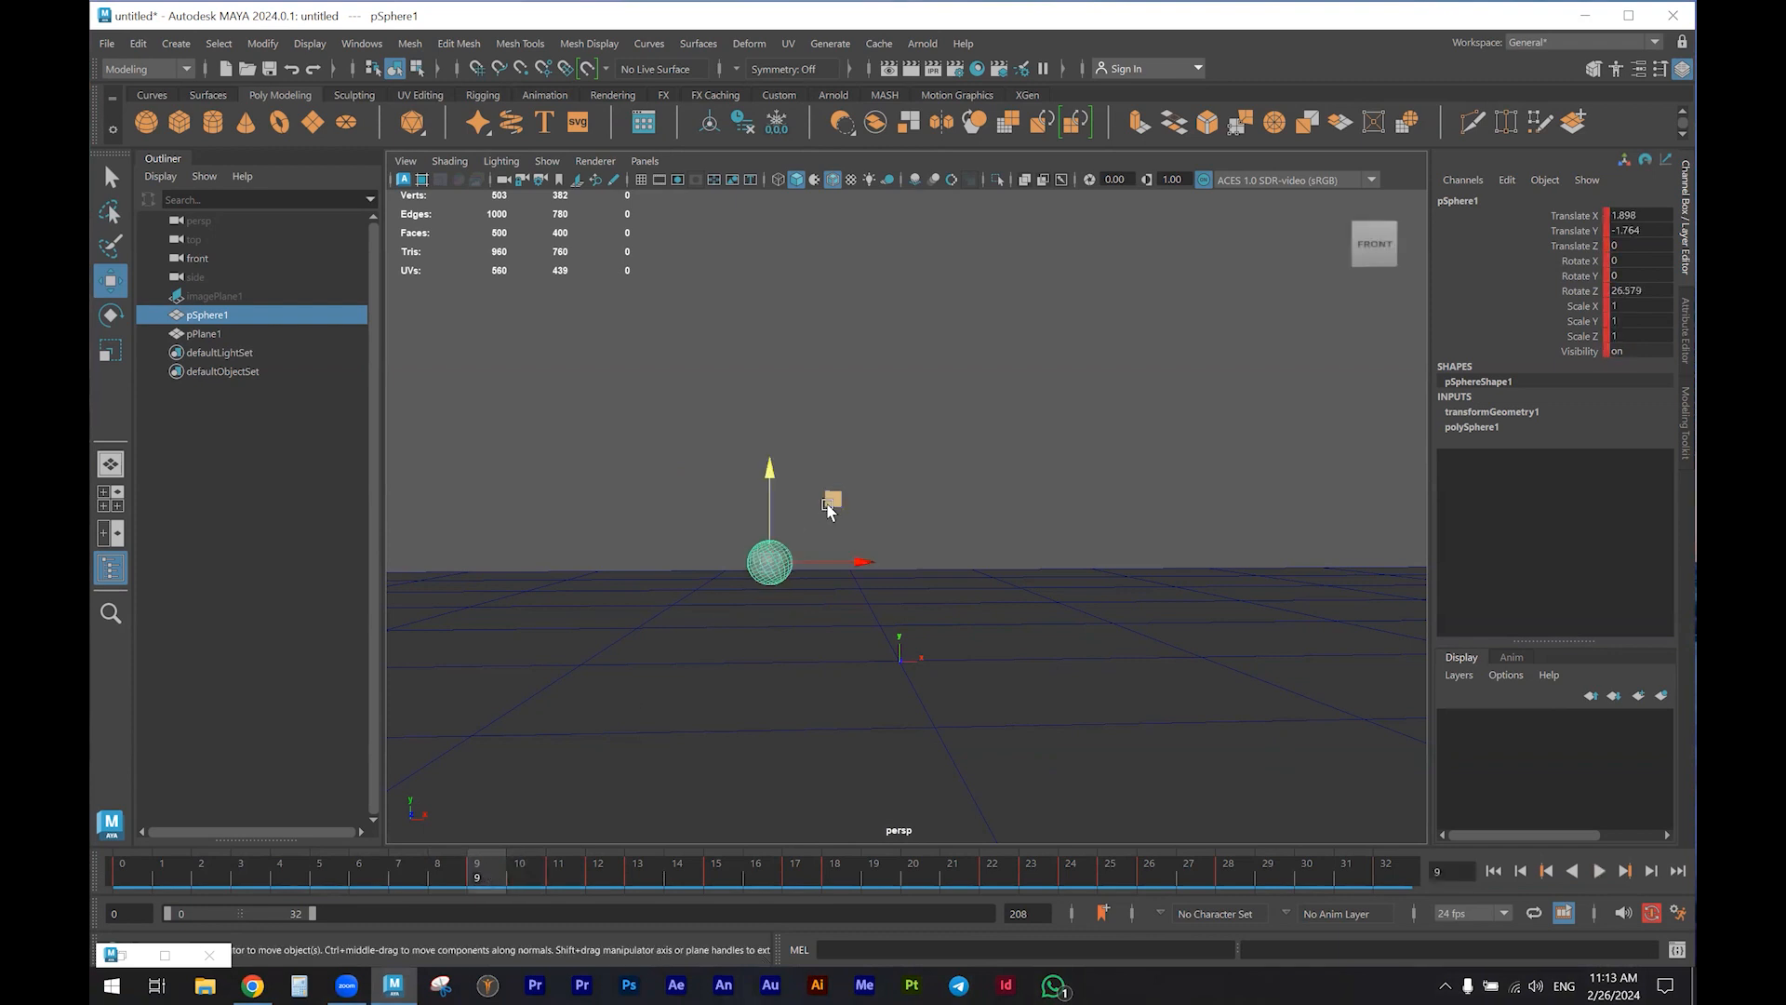
key(e)
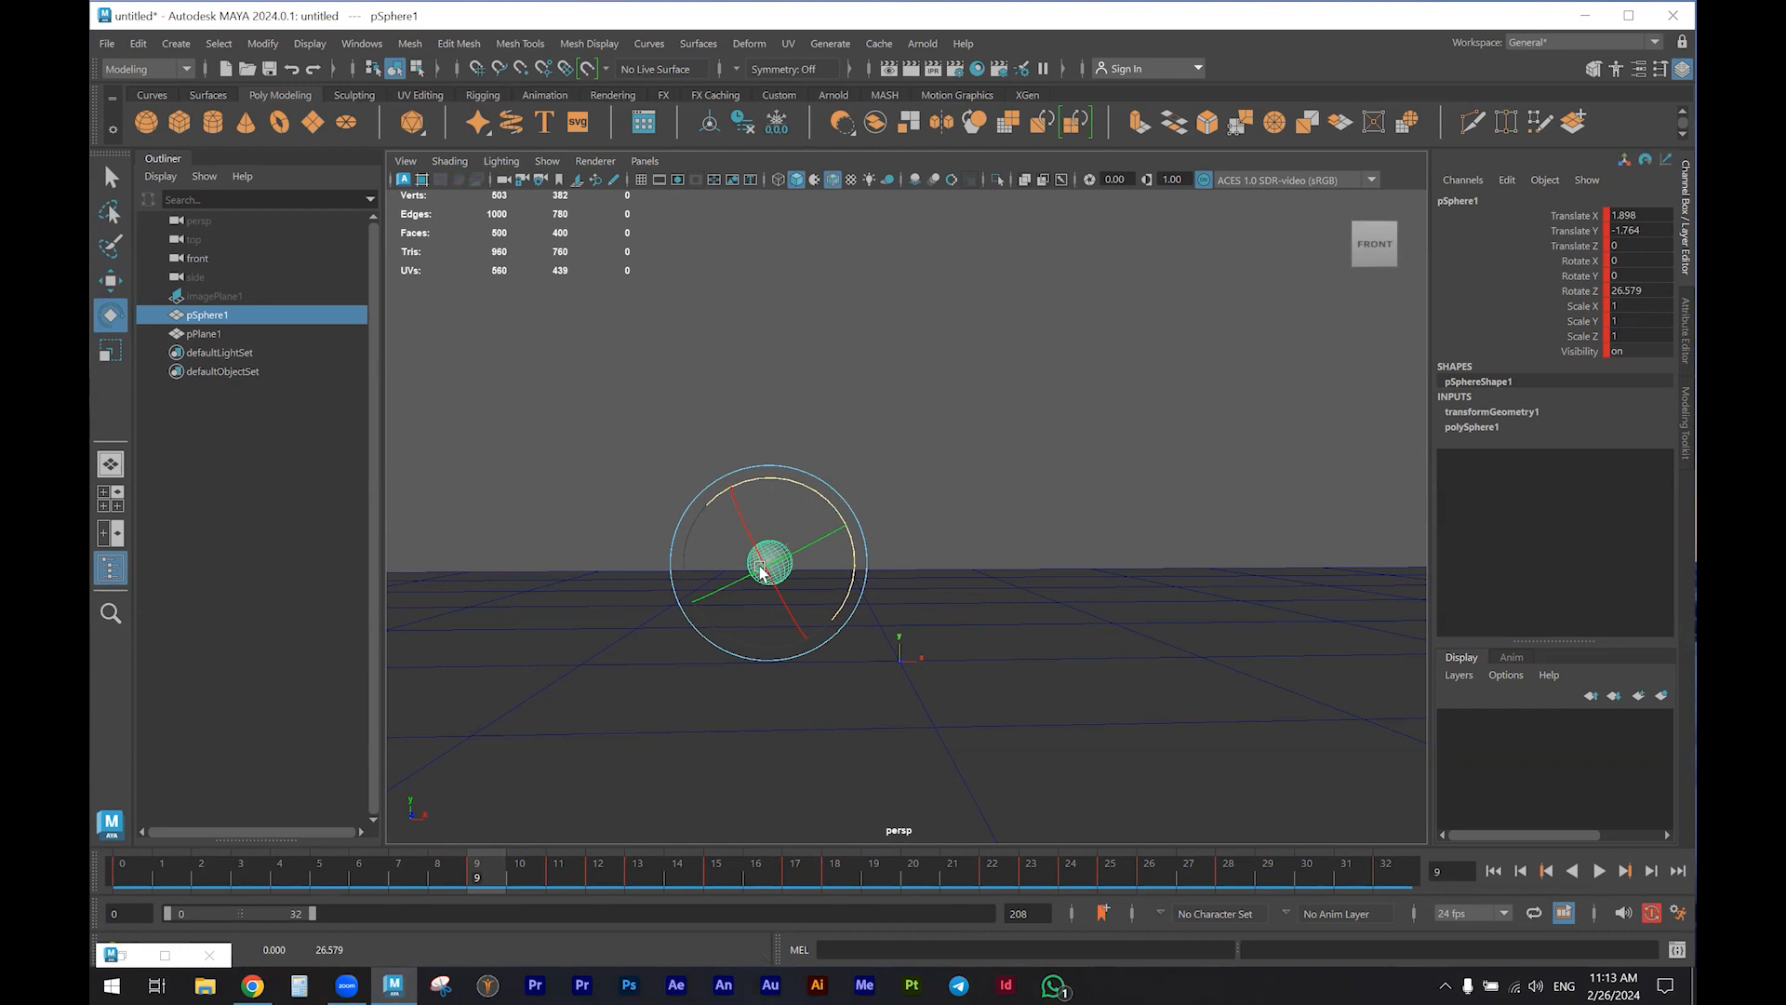
drag(492, 889, 454, 878)
drag(287, 870, 99, 857)
key(e)
drag(771, 463, 512, 570)
Rotate the sphere to -57.822 about Z at frame 18 so it keeps spinning after the second impact
drag(126, 875, 783, 876)
key(alt+v)
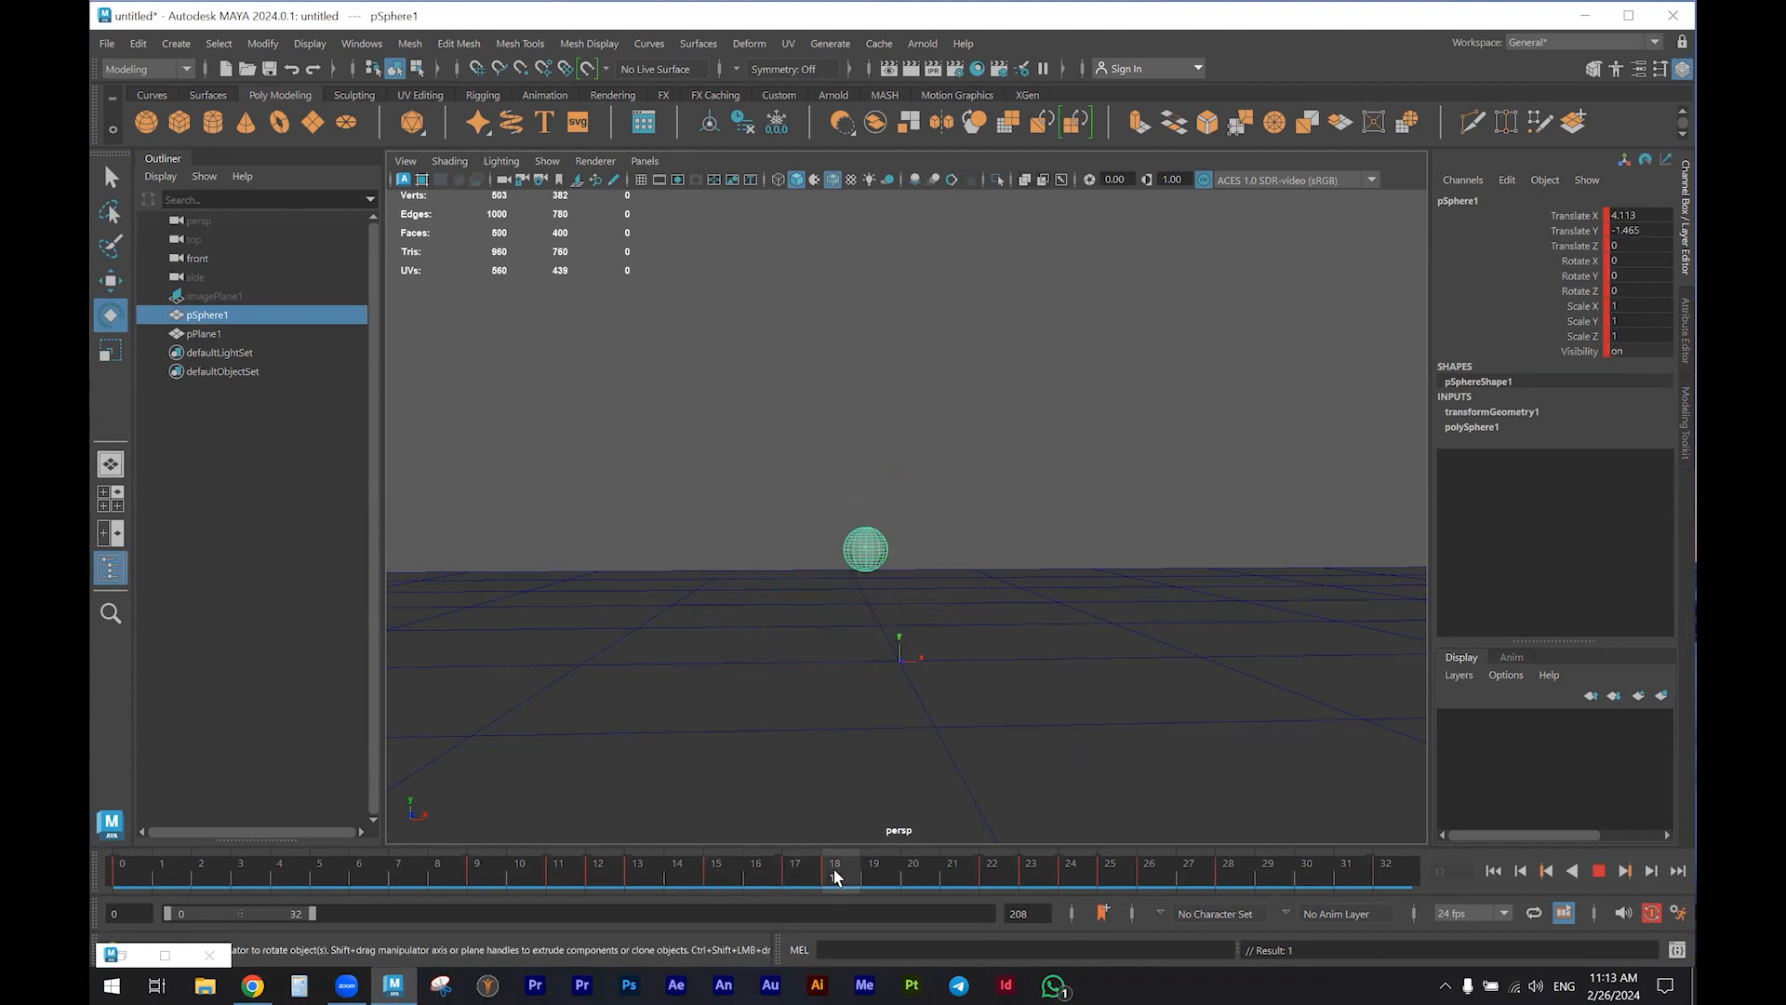
key(alt+v)
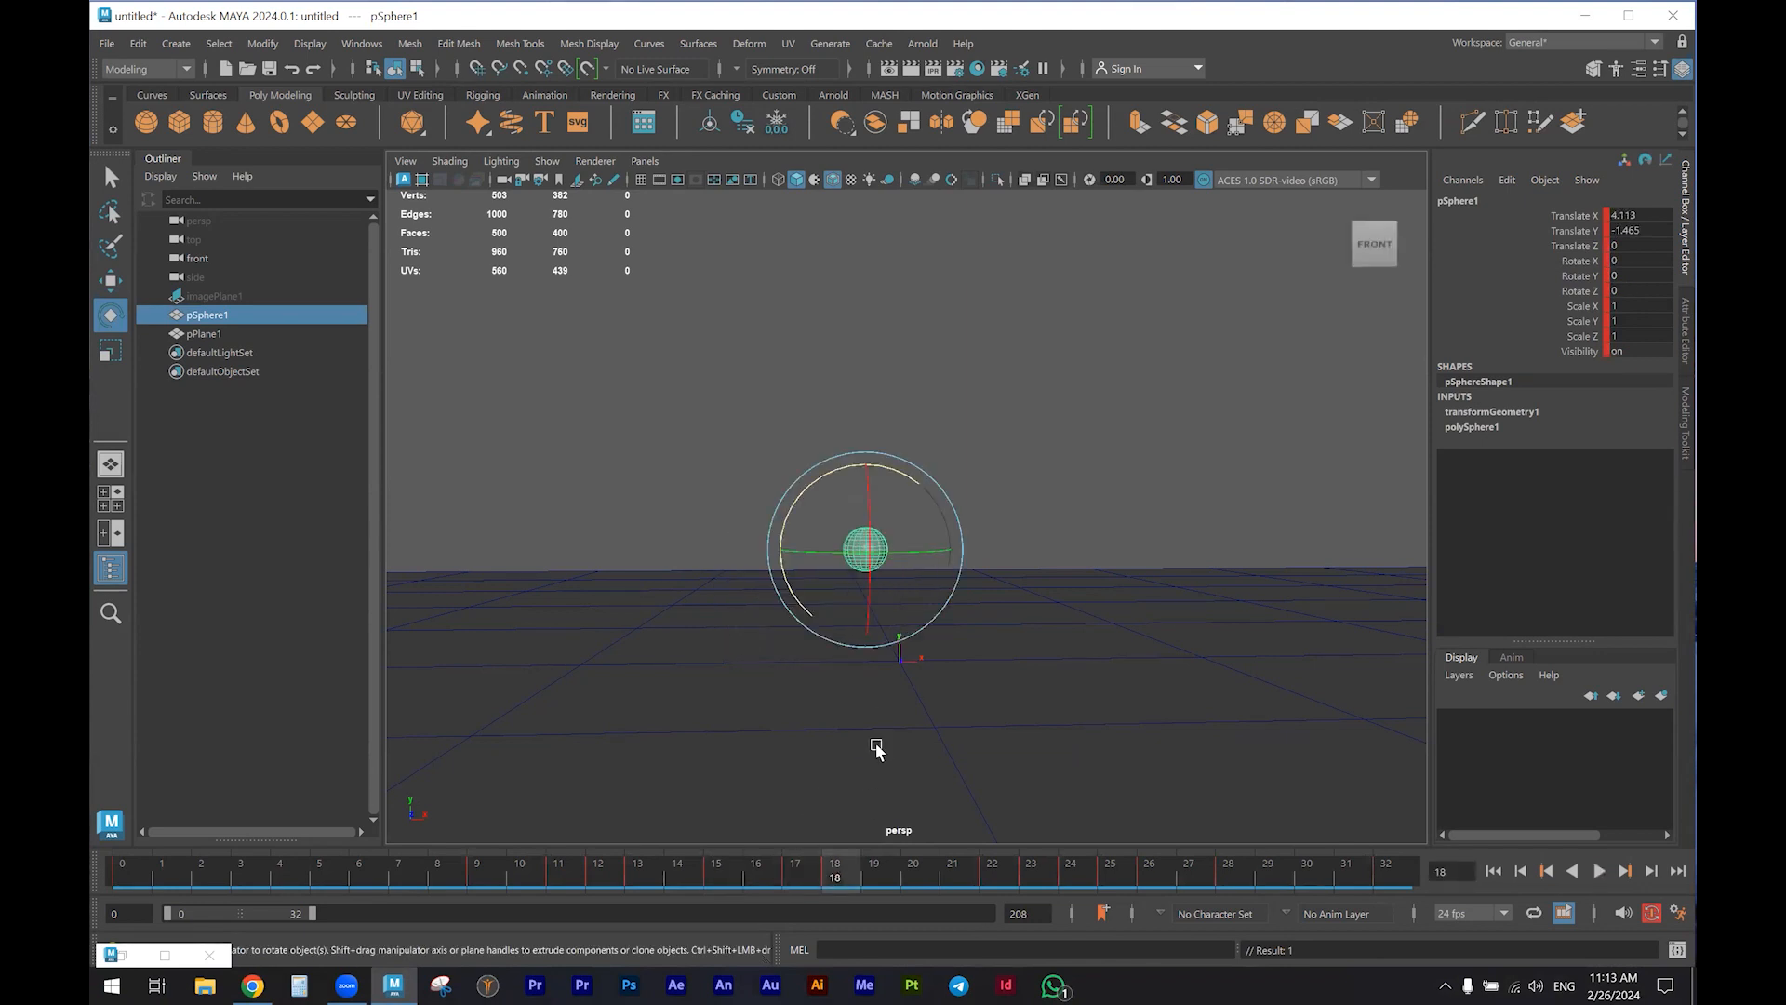
click(796, 875)
mouse_move(791, 503)
mouse_down()
mouse_move(798, 483)
mouse_move(884, 457)
mouse_up()
key(ctrl+z)
click(824, 865)
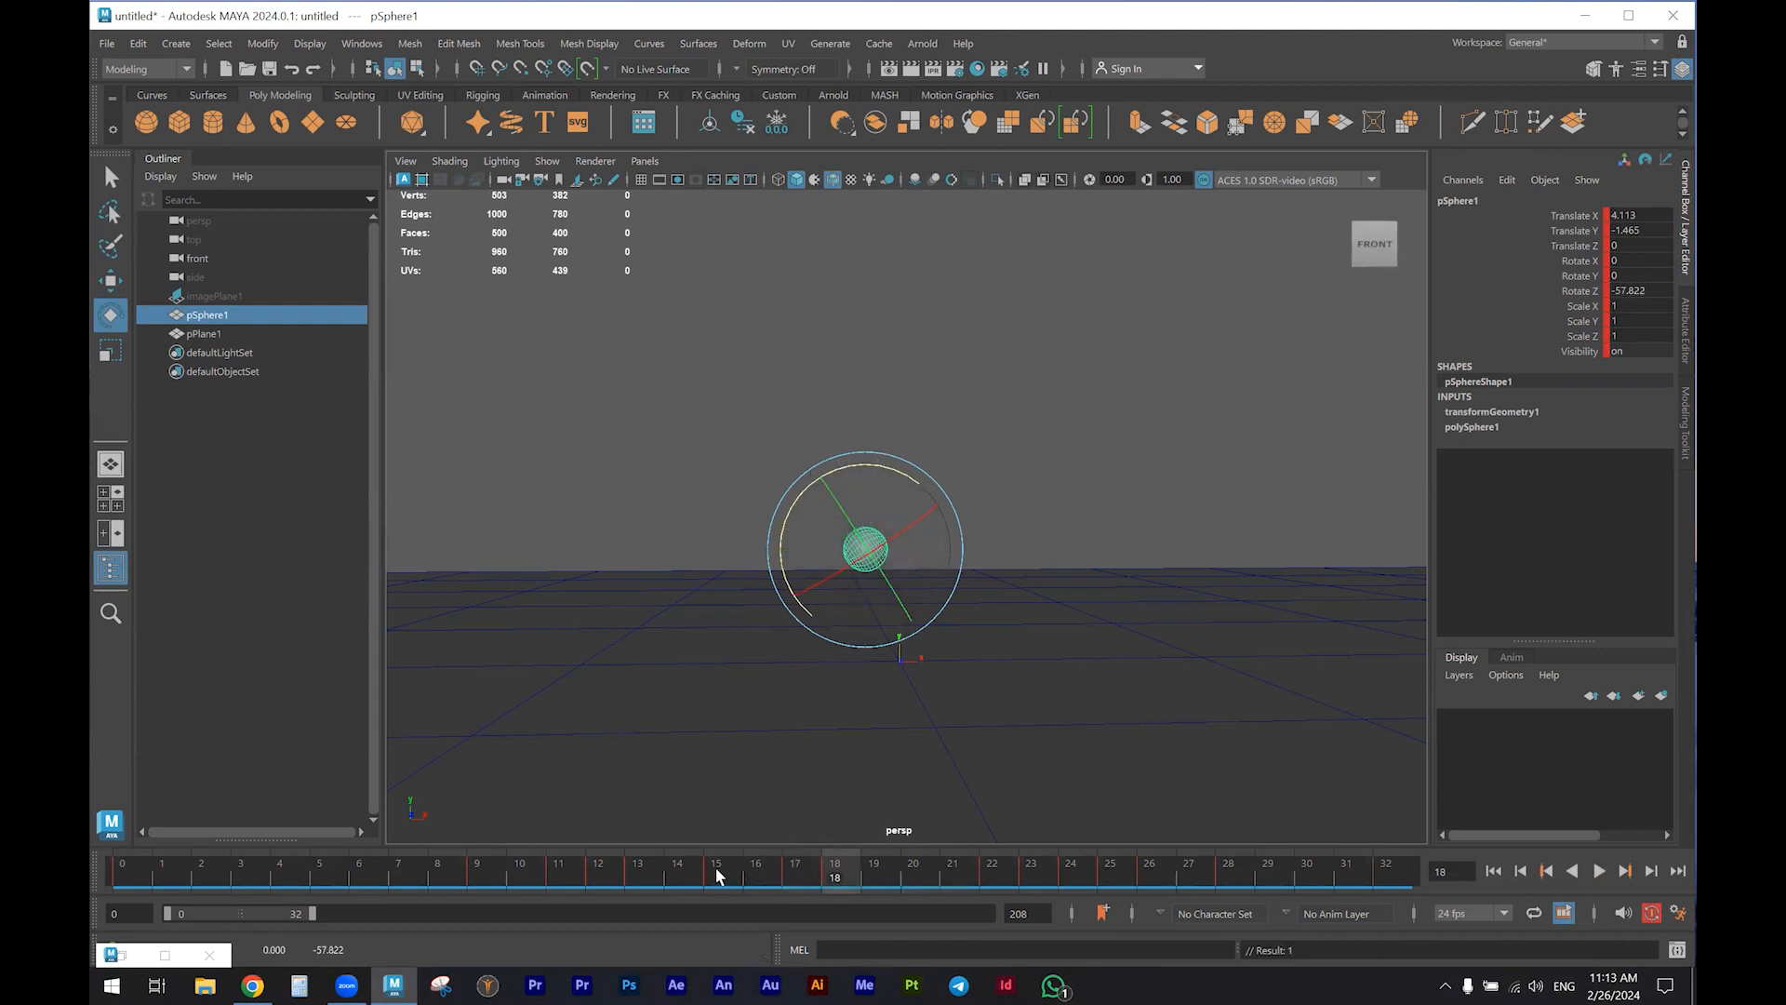
Play the animation from frame 0 to check the ball's added spin across the bounces
key(alt+v)
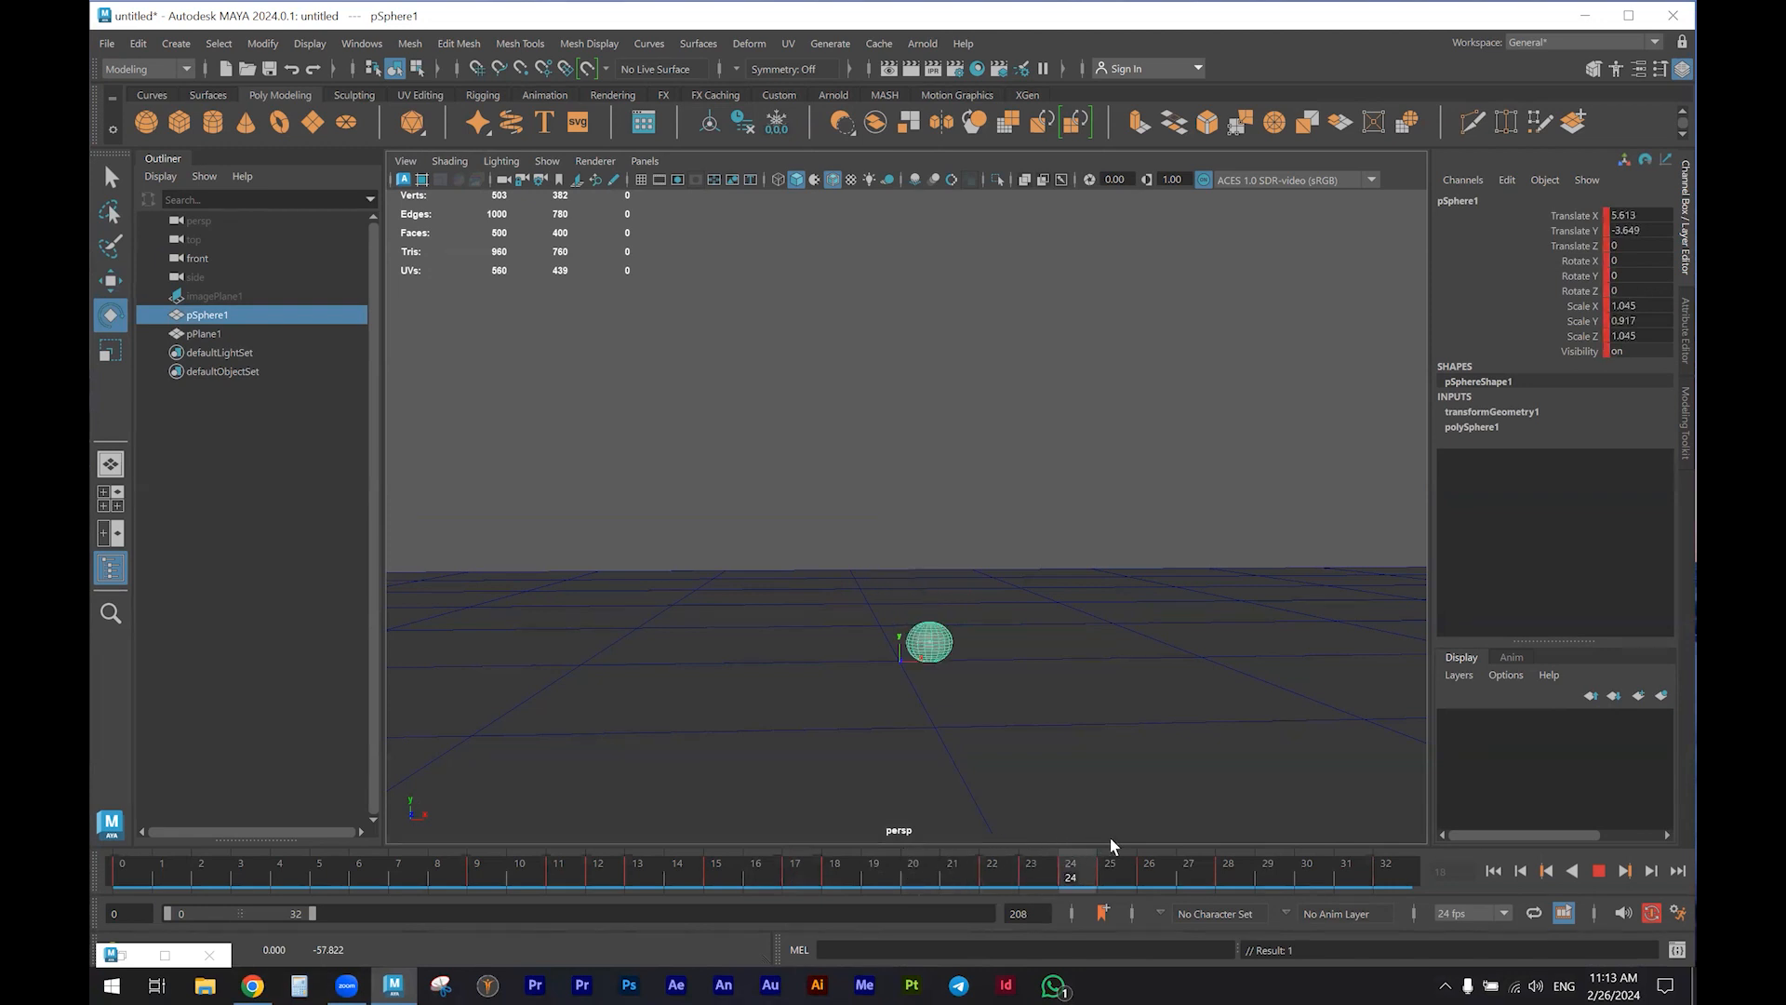
drag(1034, 865, 97, 854)
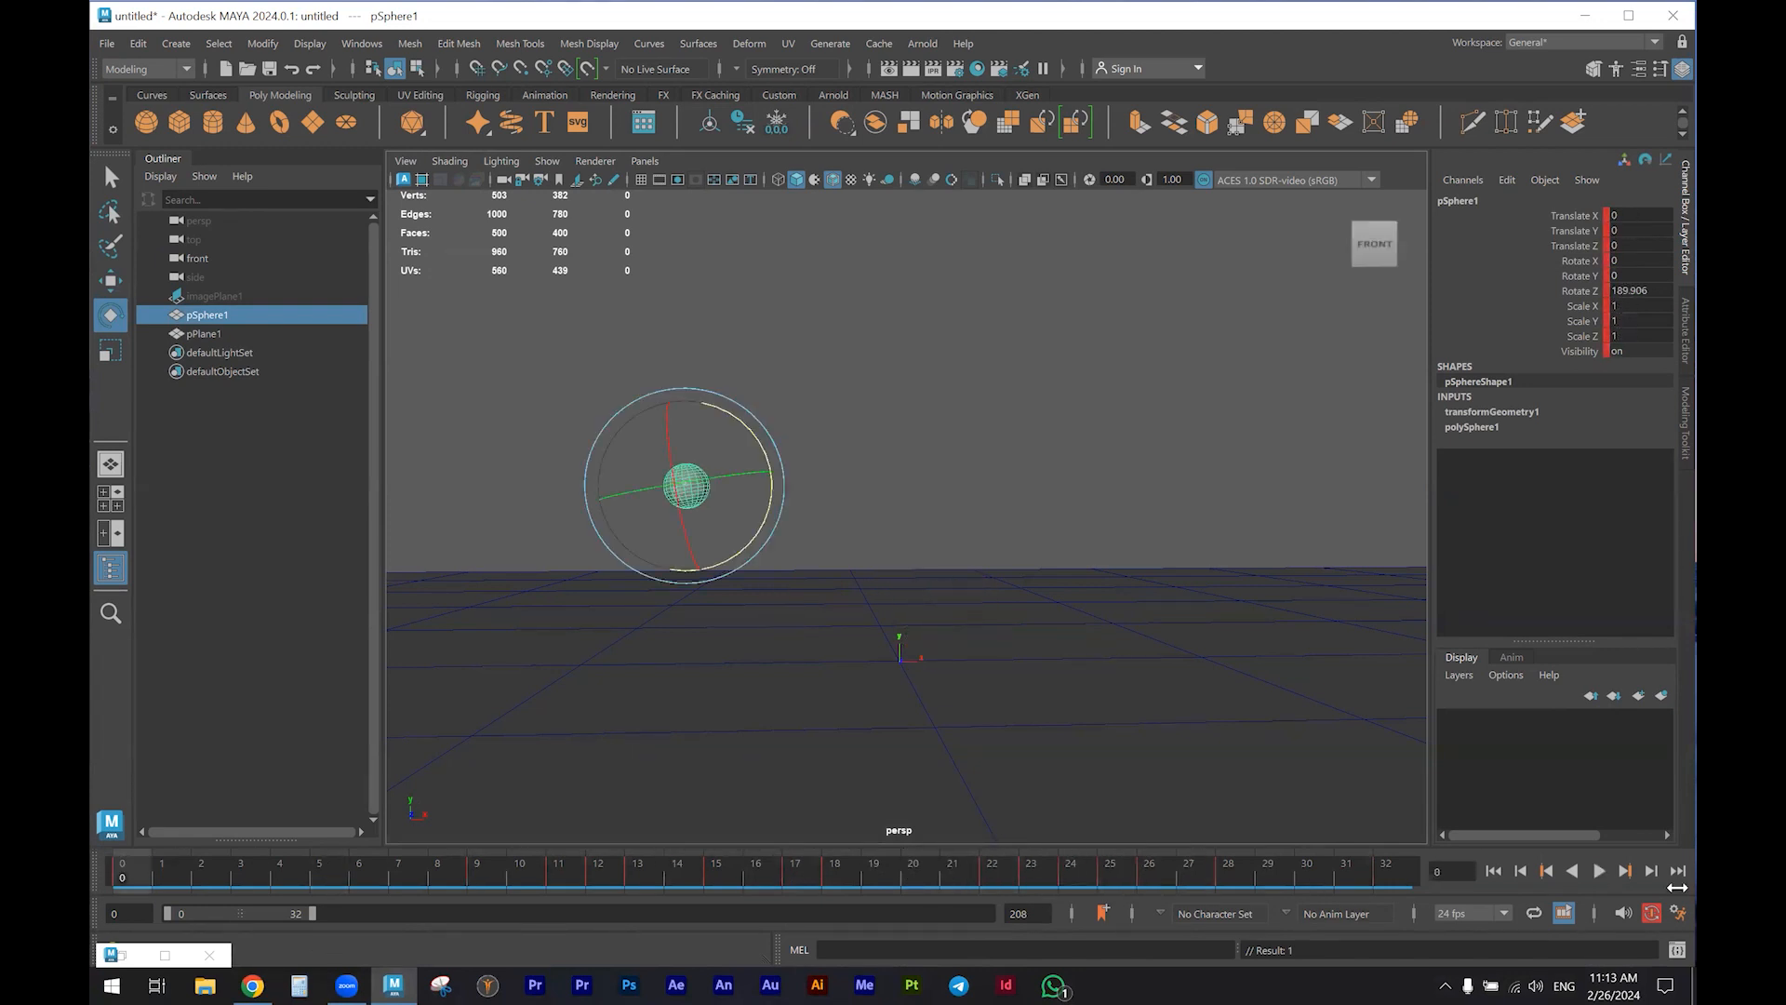
click(1599, 871)
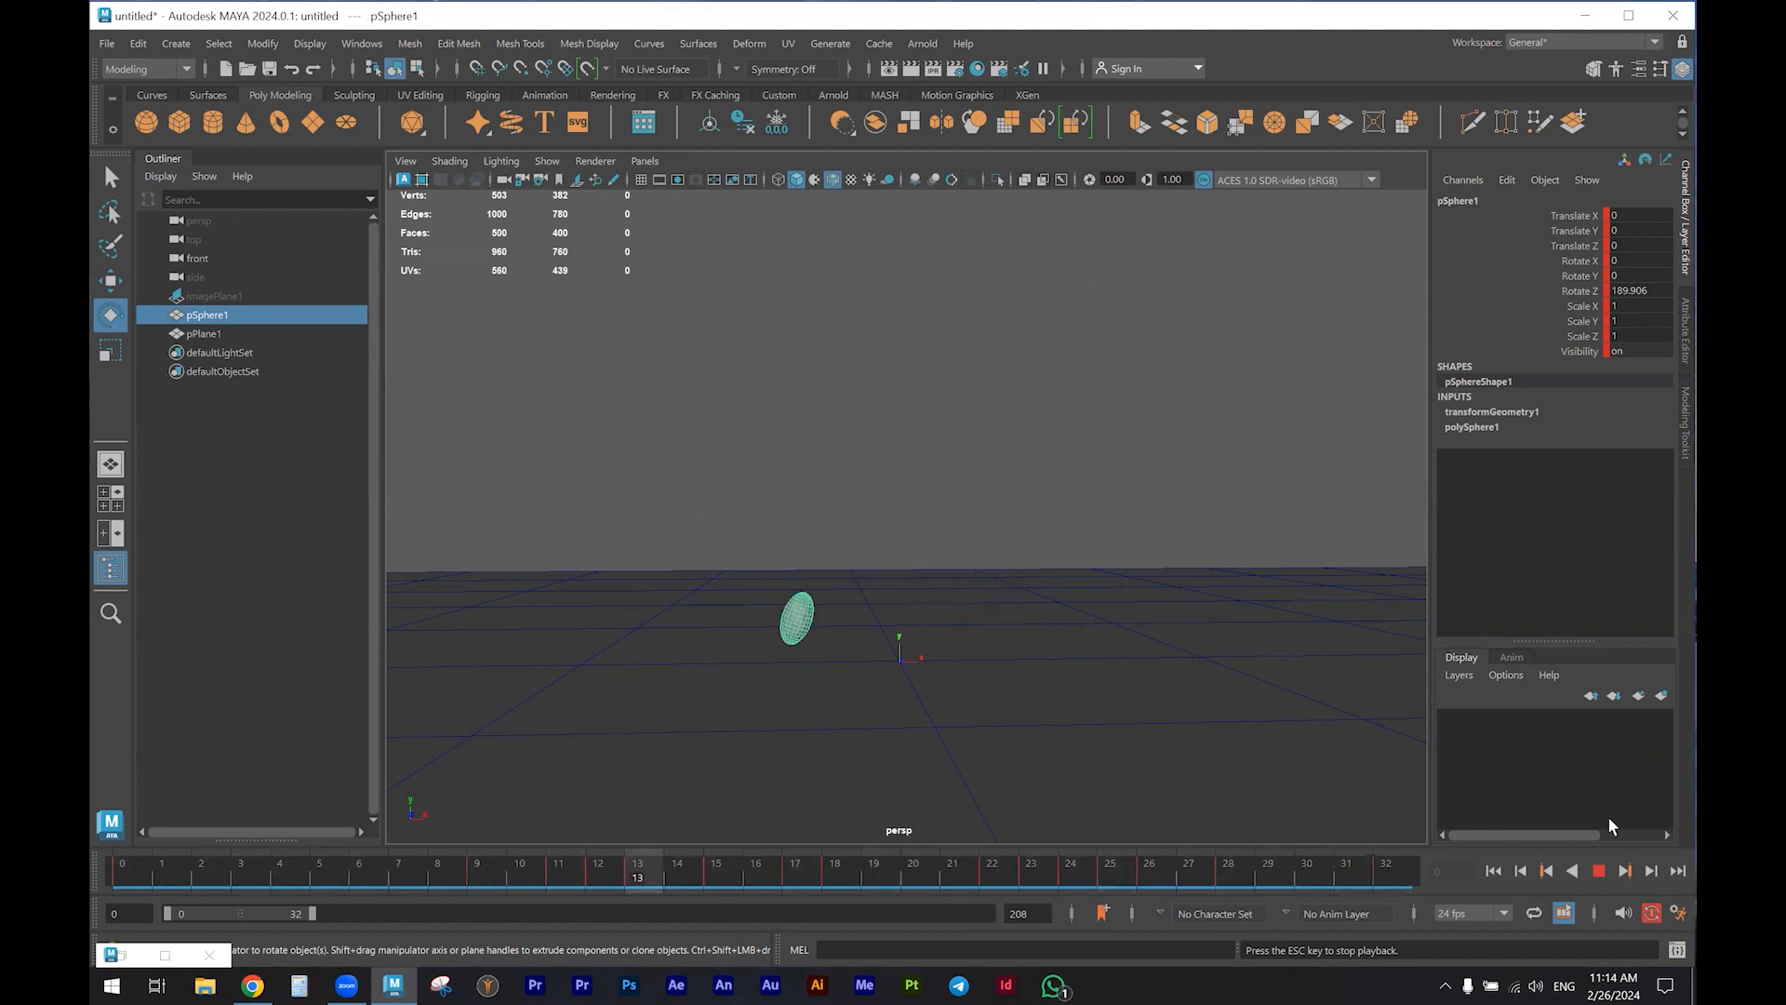
click(1602, 870)
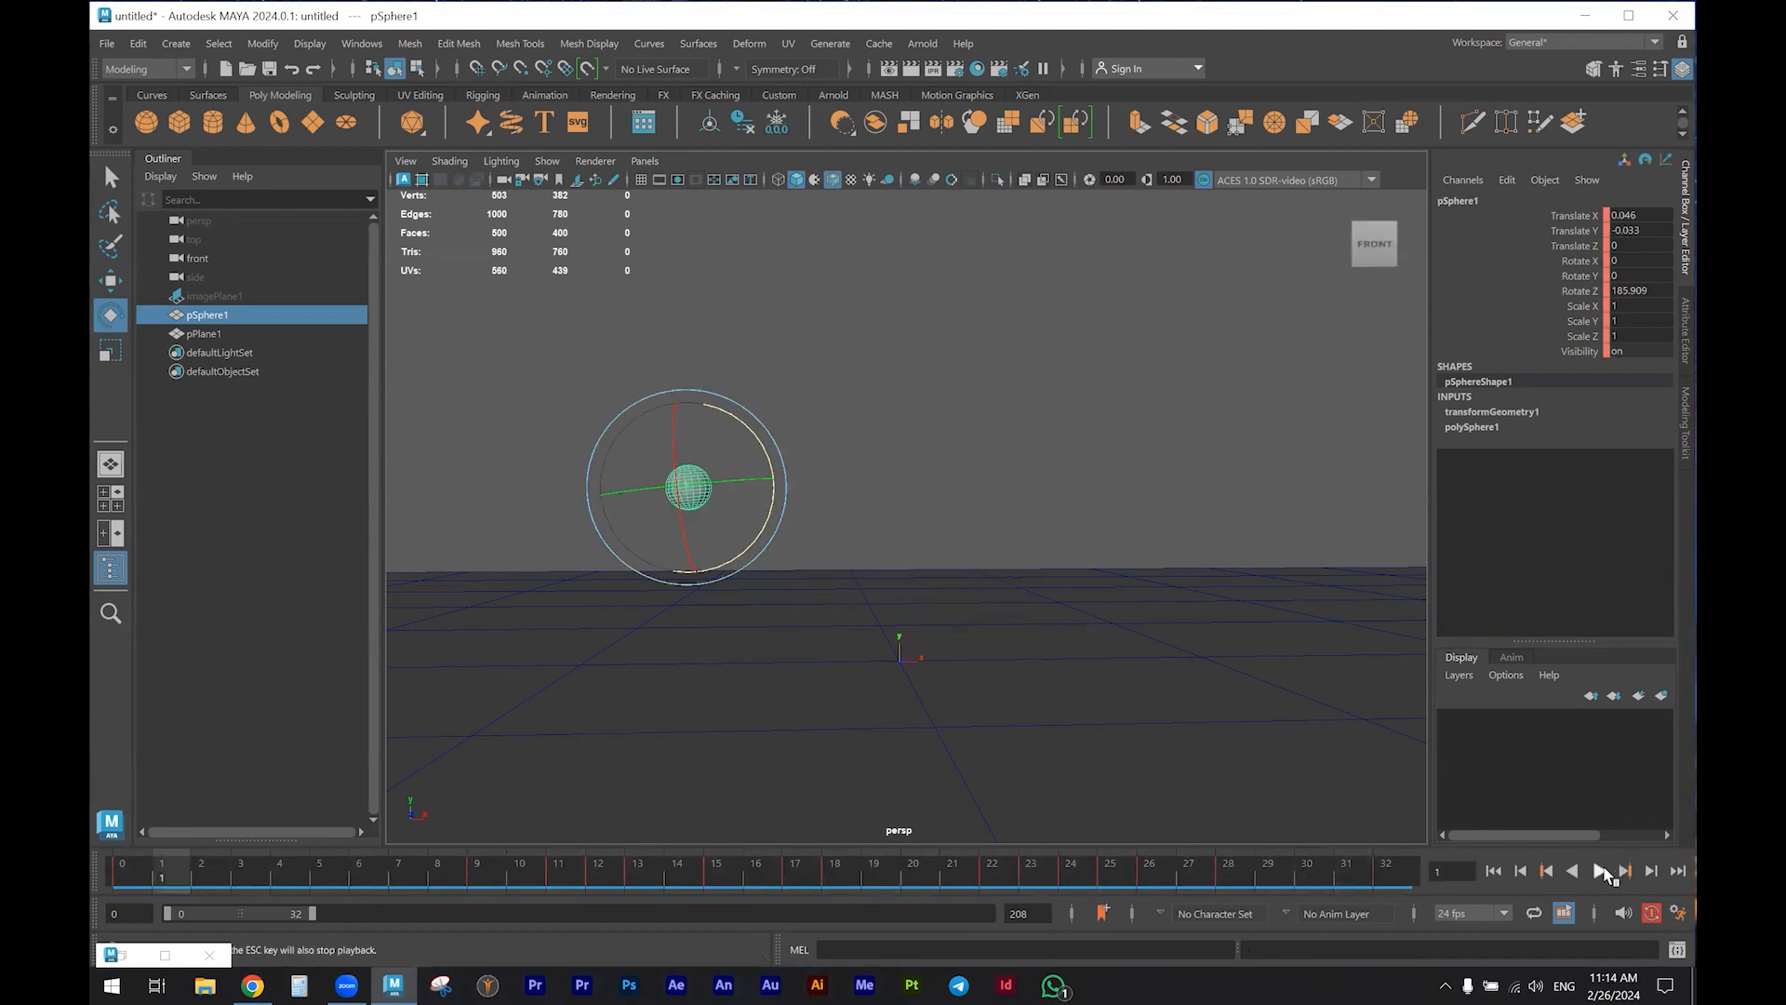